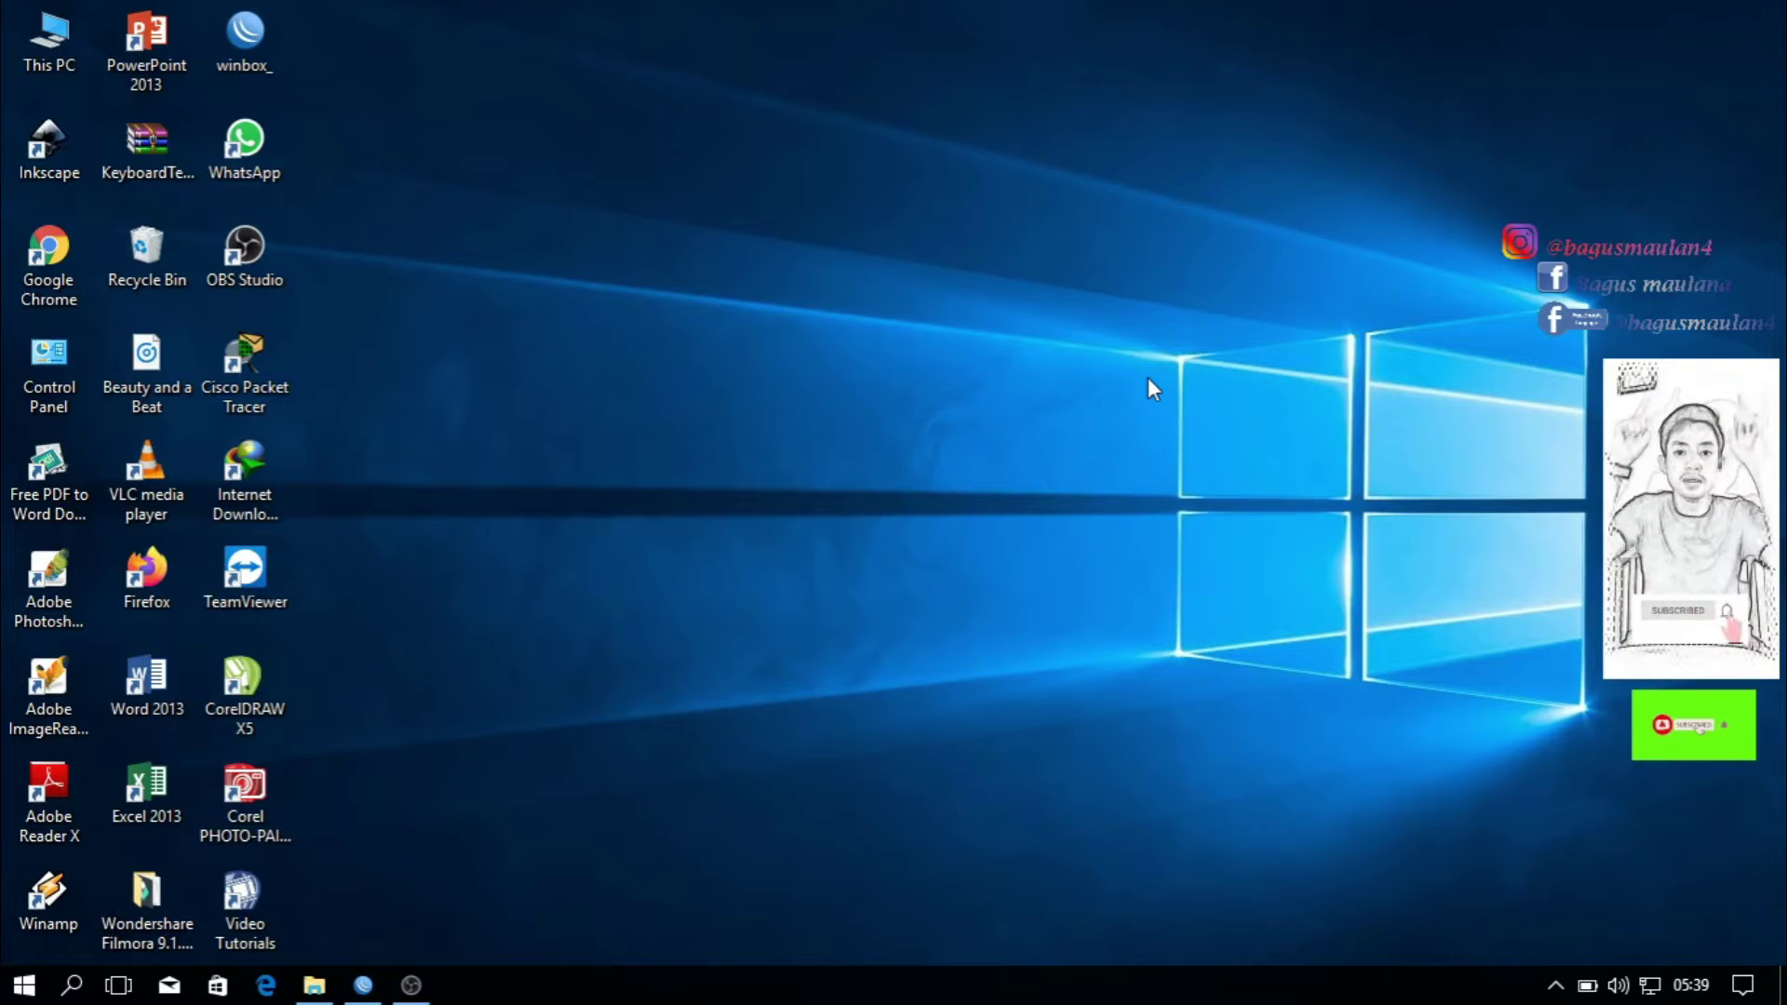
# Bring up WinBox with the Address List and open the IP > Hotspot servers list.
pyautogui.click(364, 984)
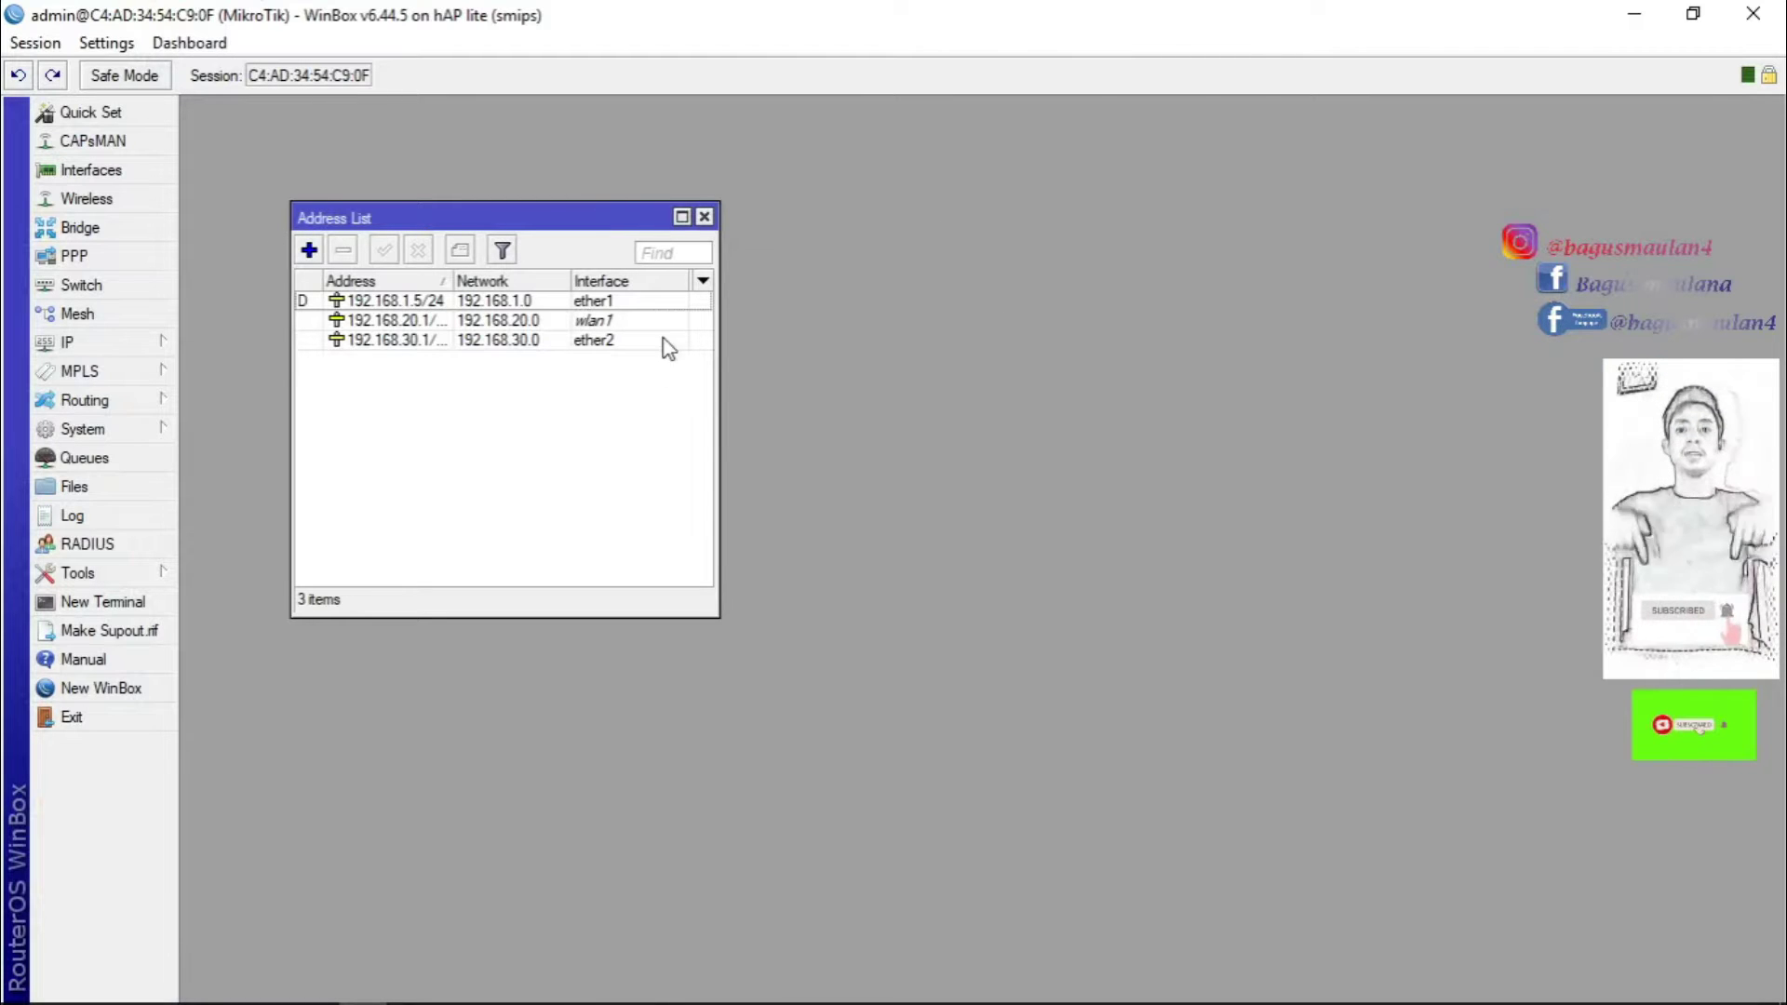
pyautogui.moveTo(546, 216); pyautogui.dragTo(602, 200)
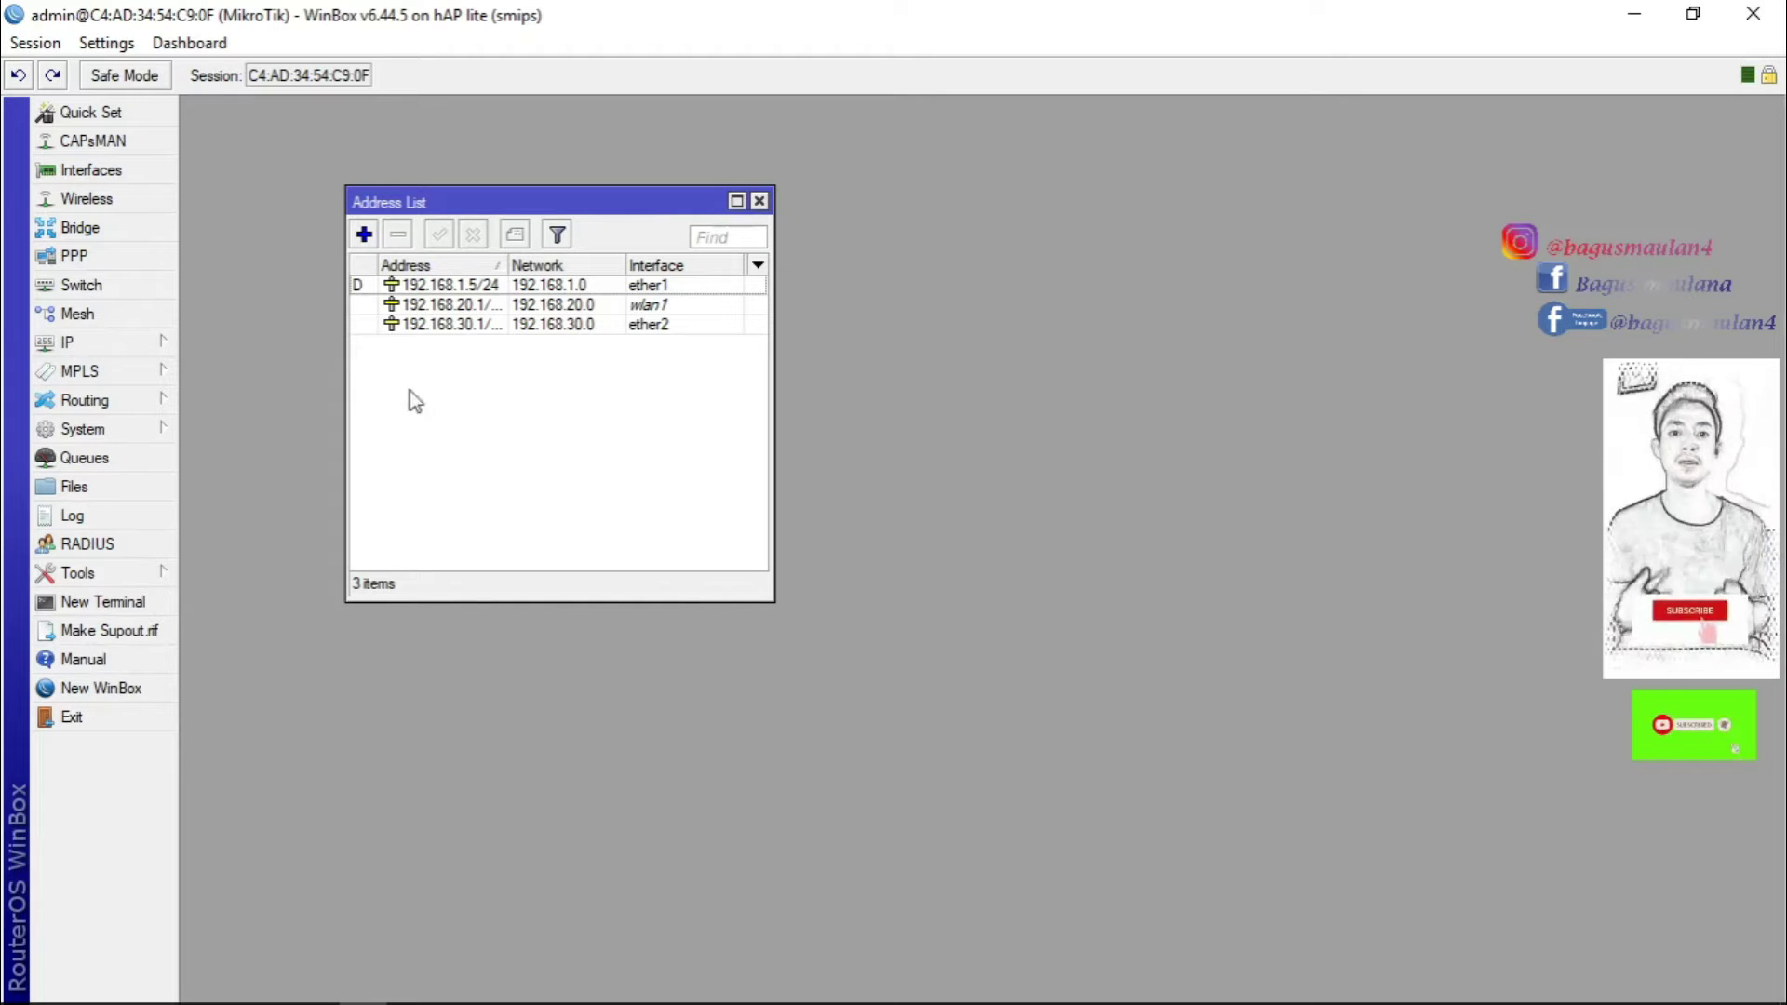
pyautogui.click(82, 341)
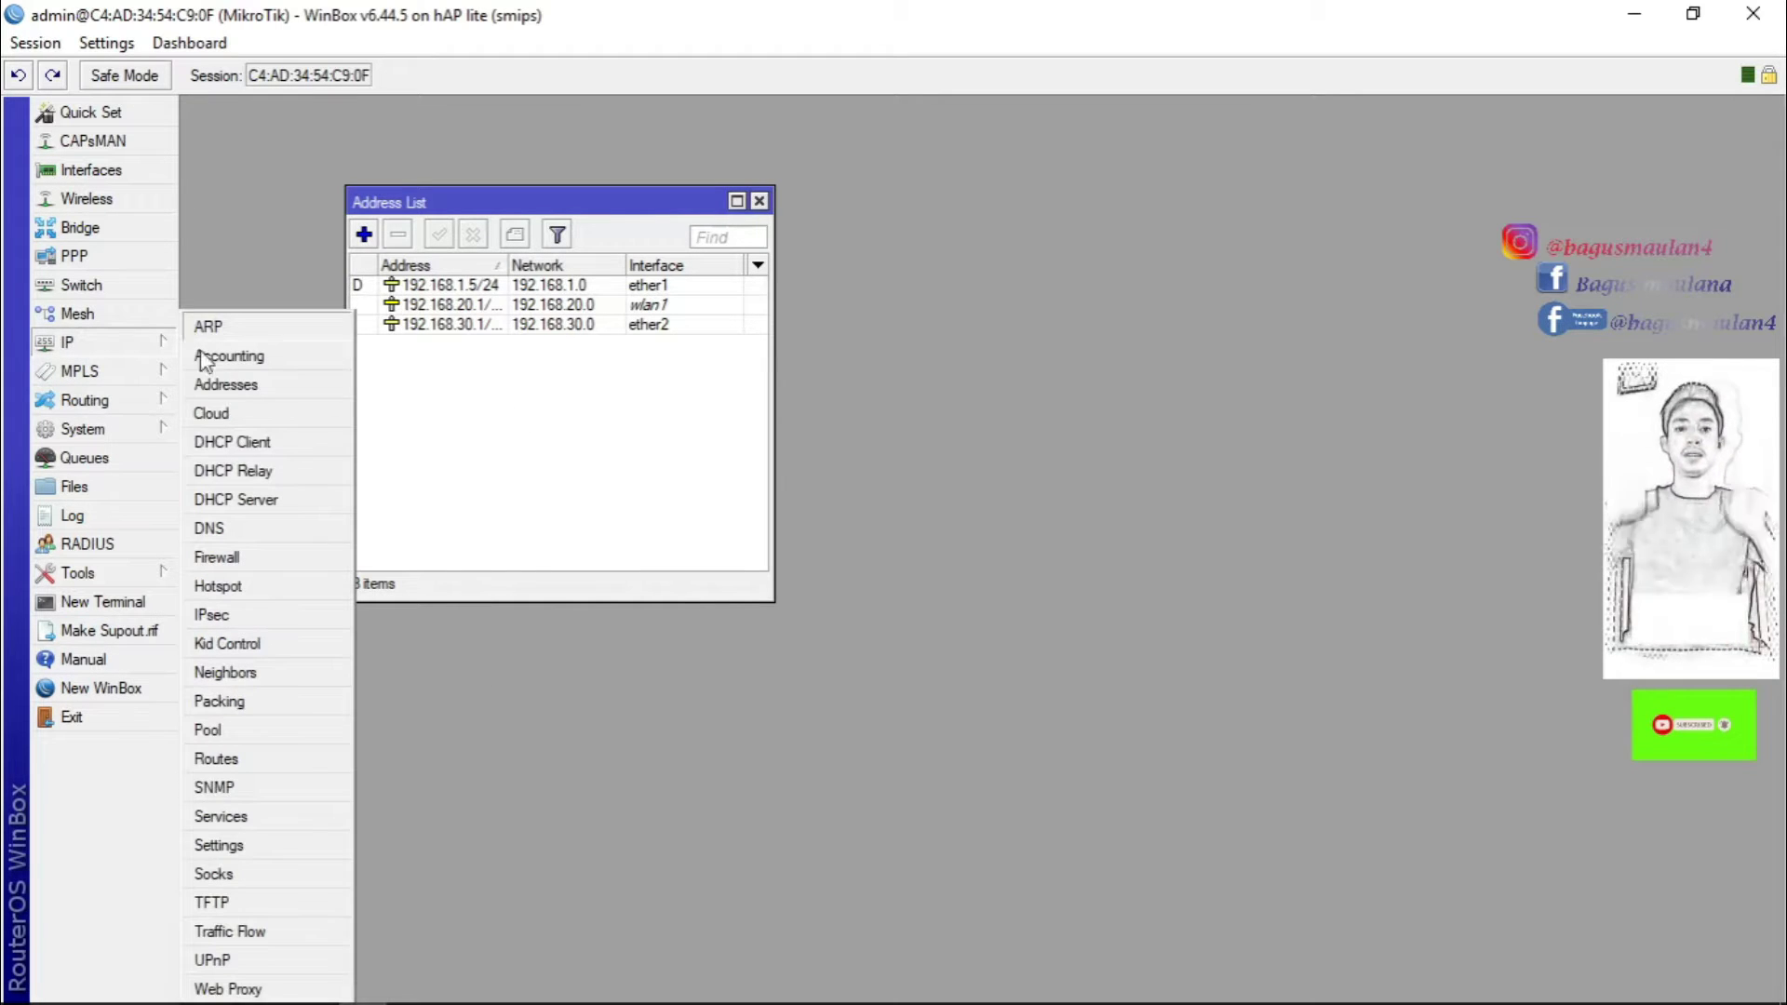
pyautogui.click(231, 381)
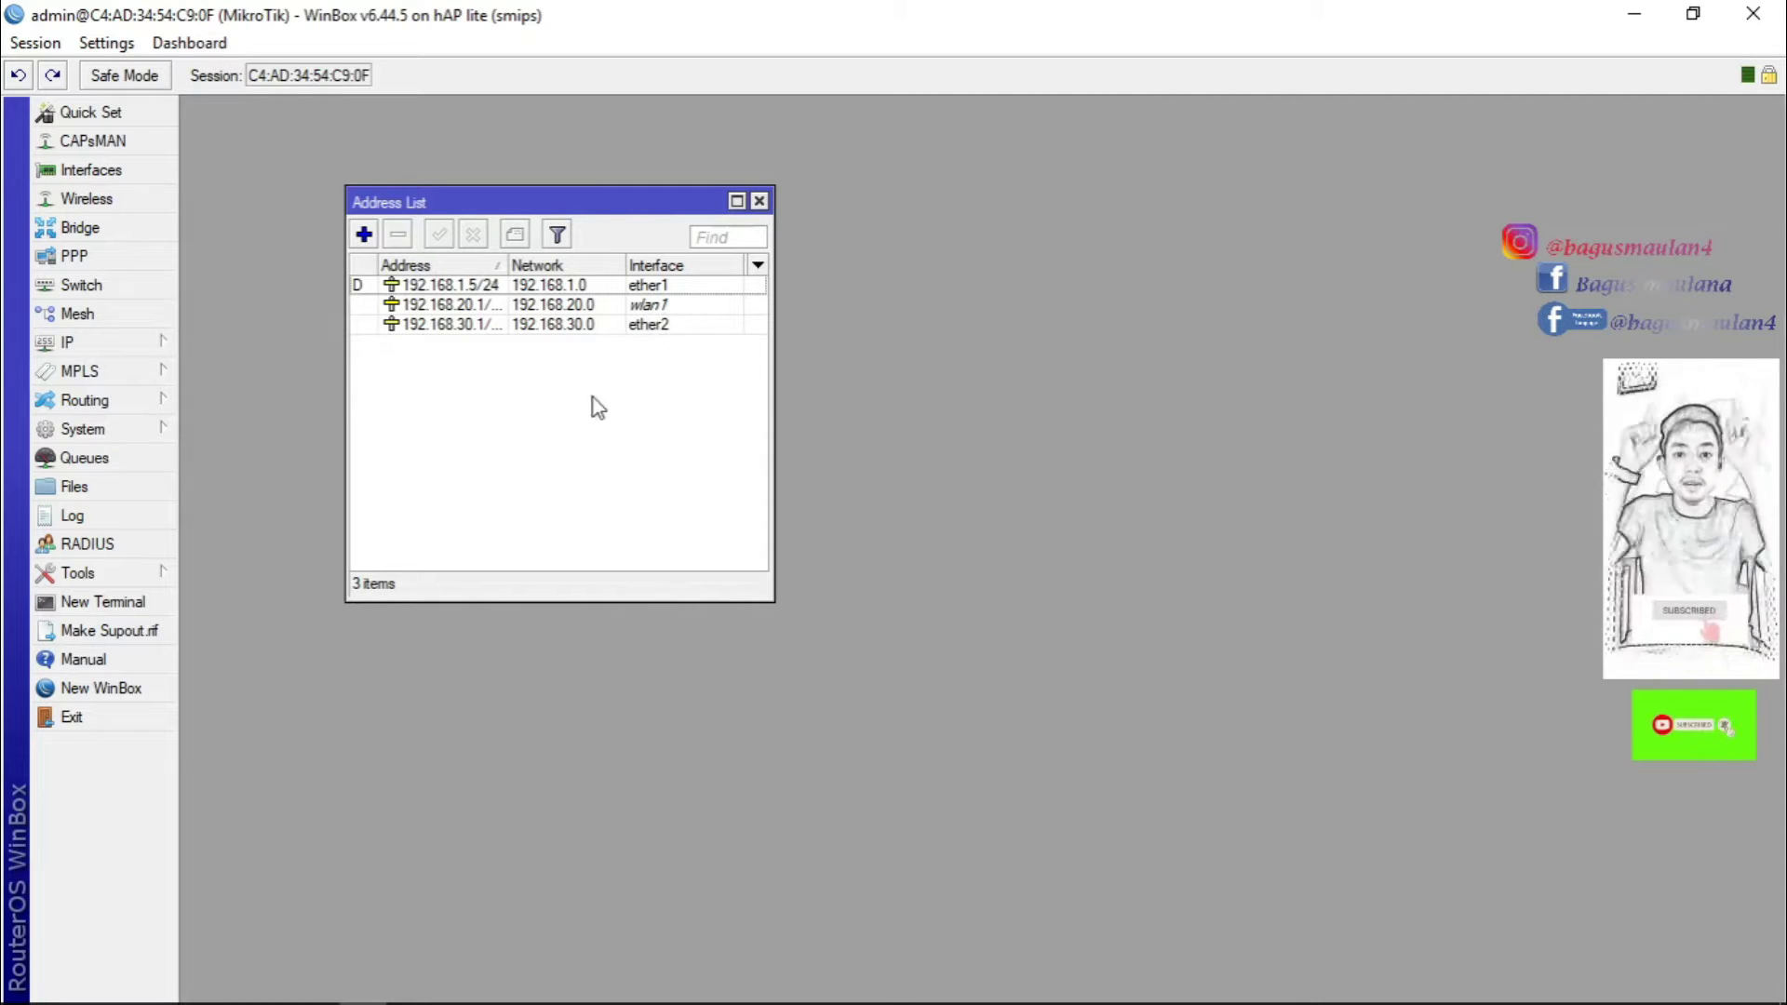
pyautogui.click(142, 350)
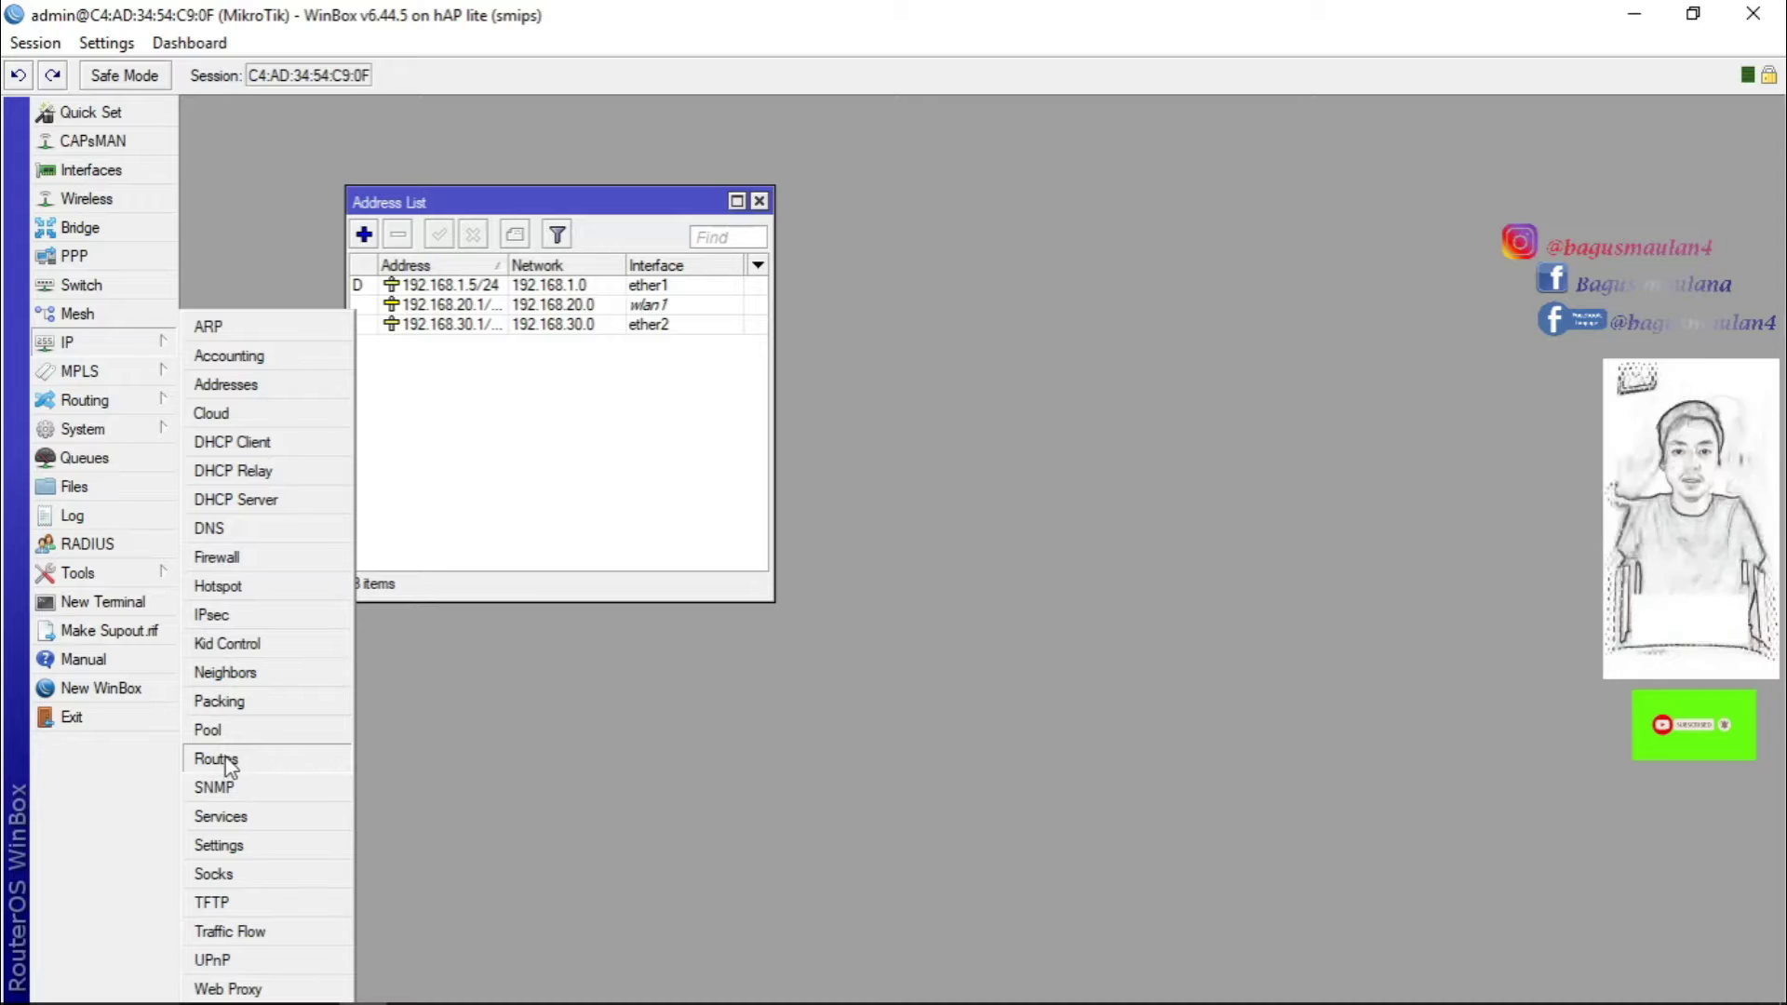
pyautogui.click(232, 587)
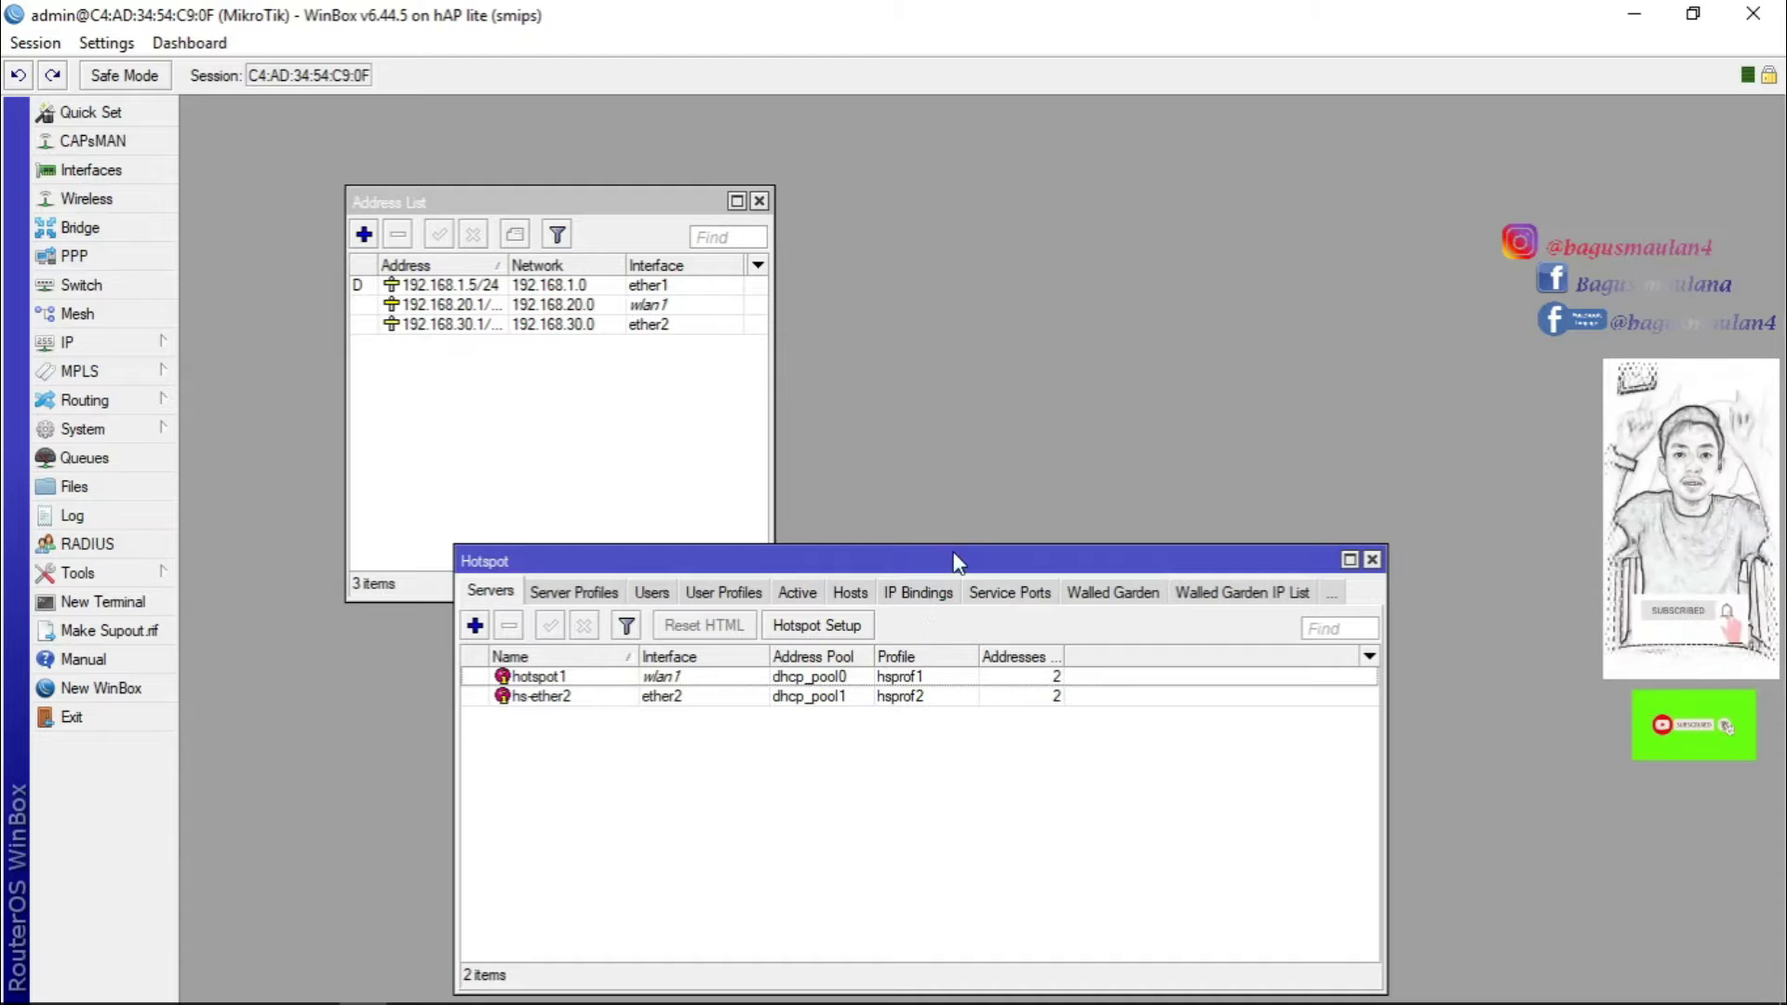
# Move the Hotspot window up and right, check Wi-Fi networks, and open the Mikhmon Server folder.
pyautogui.moveTo(958, 563); pyautogui.dragTo(1055, 447)
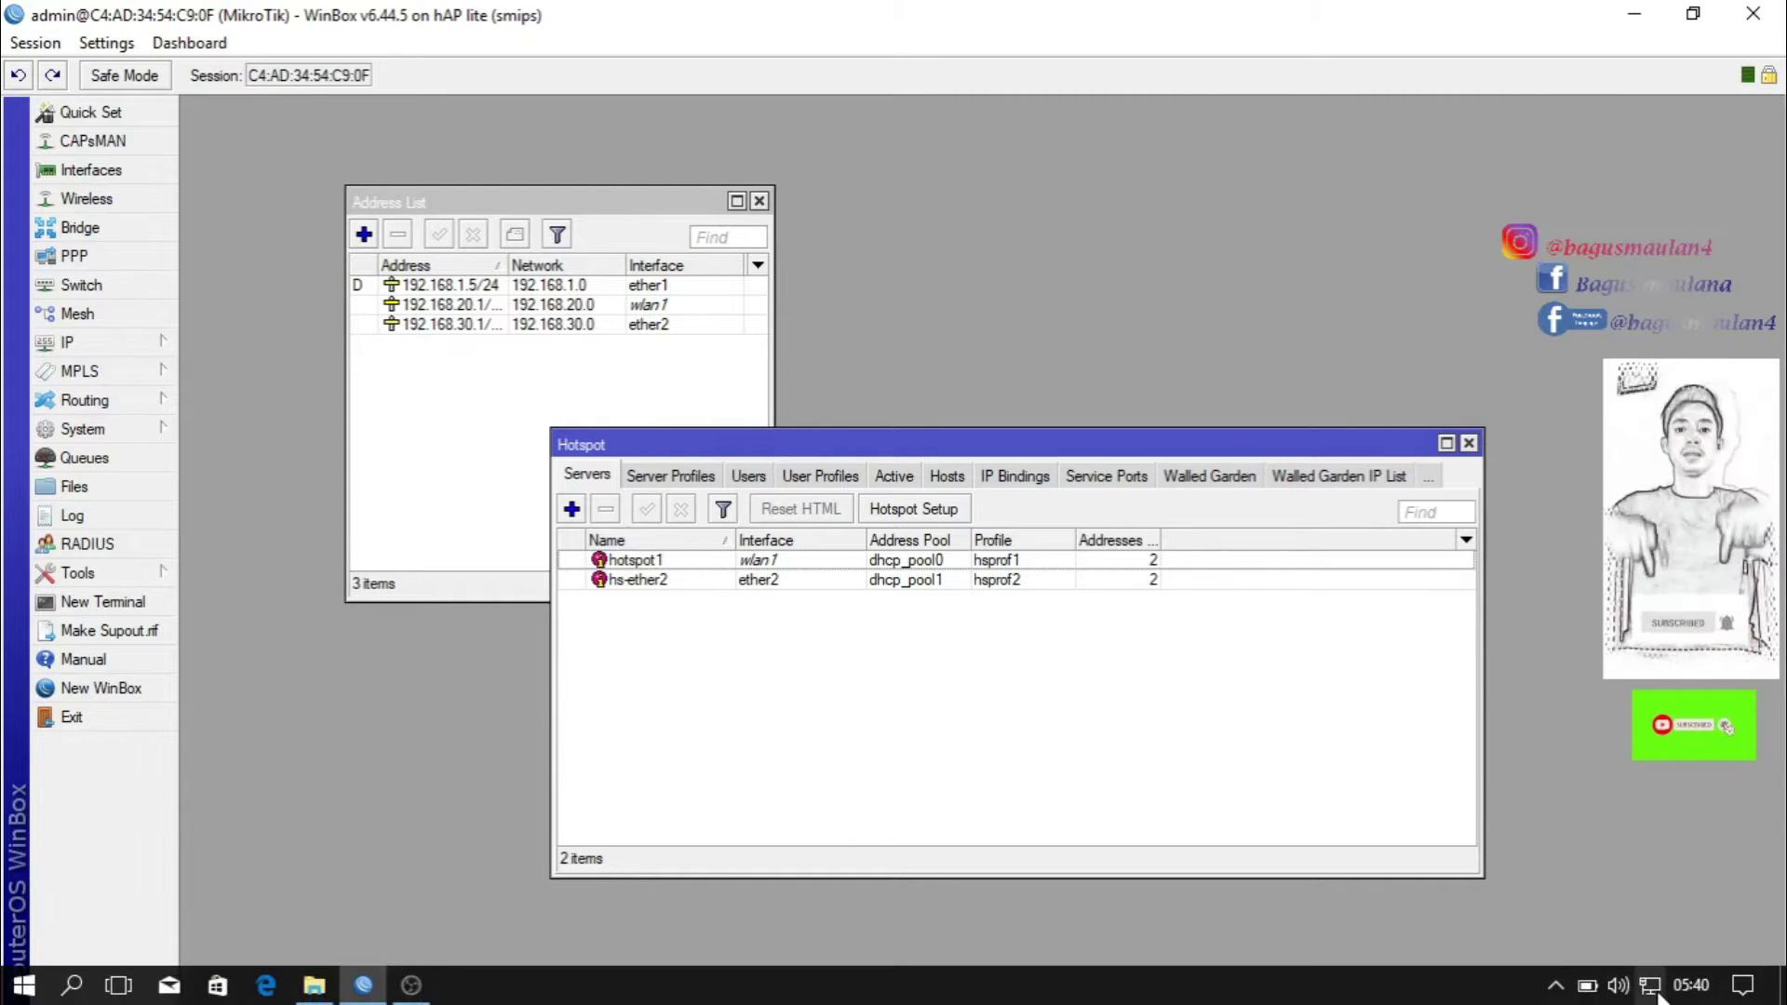
pyautogui.click(1650, 984)
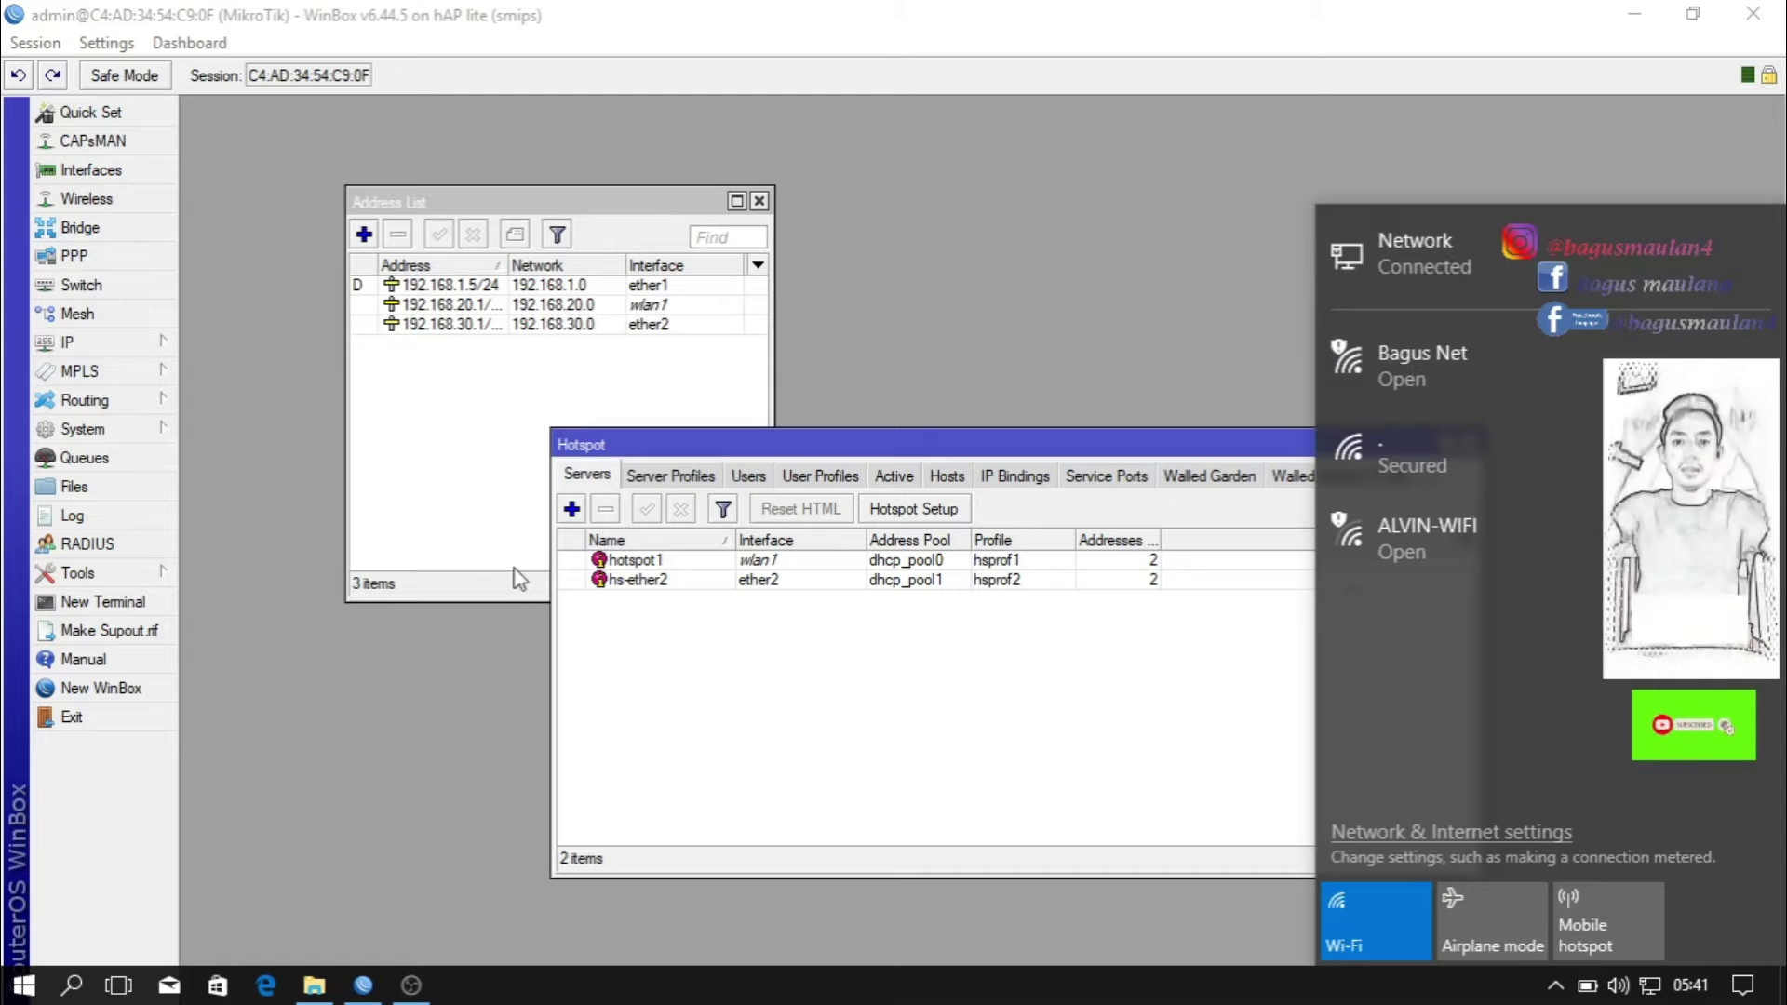
pyautogui.click(363, 990)
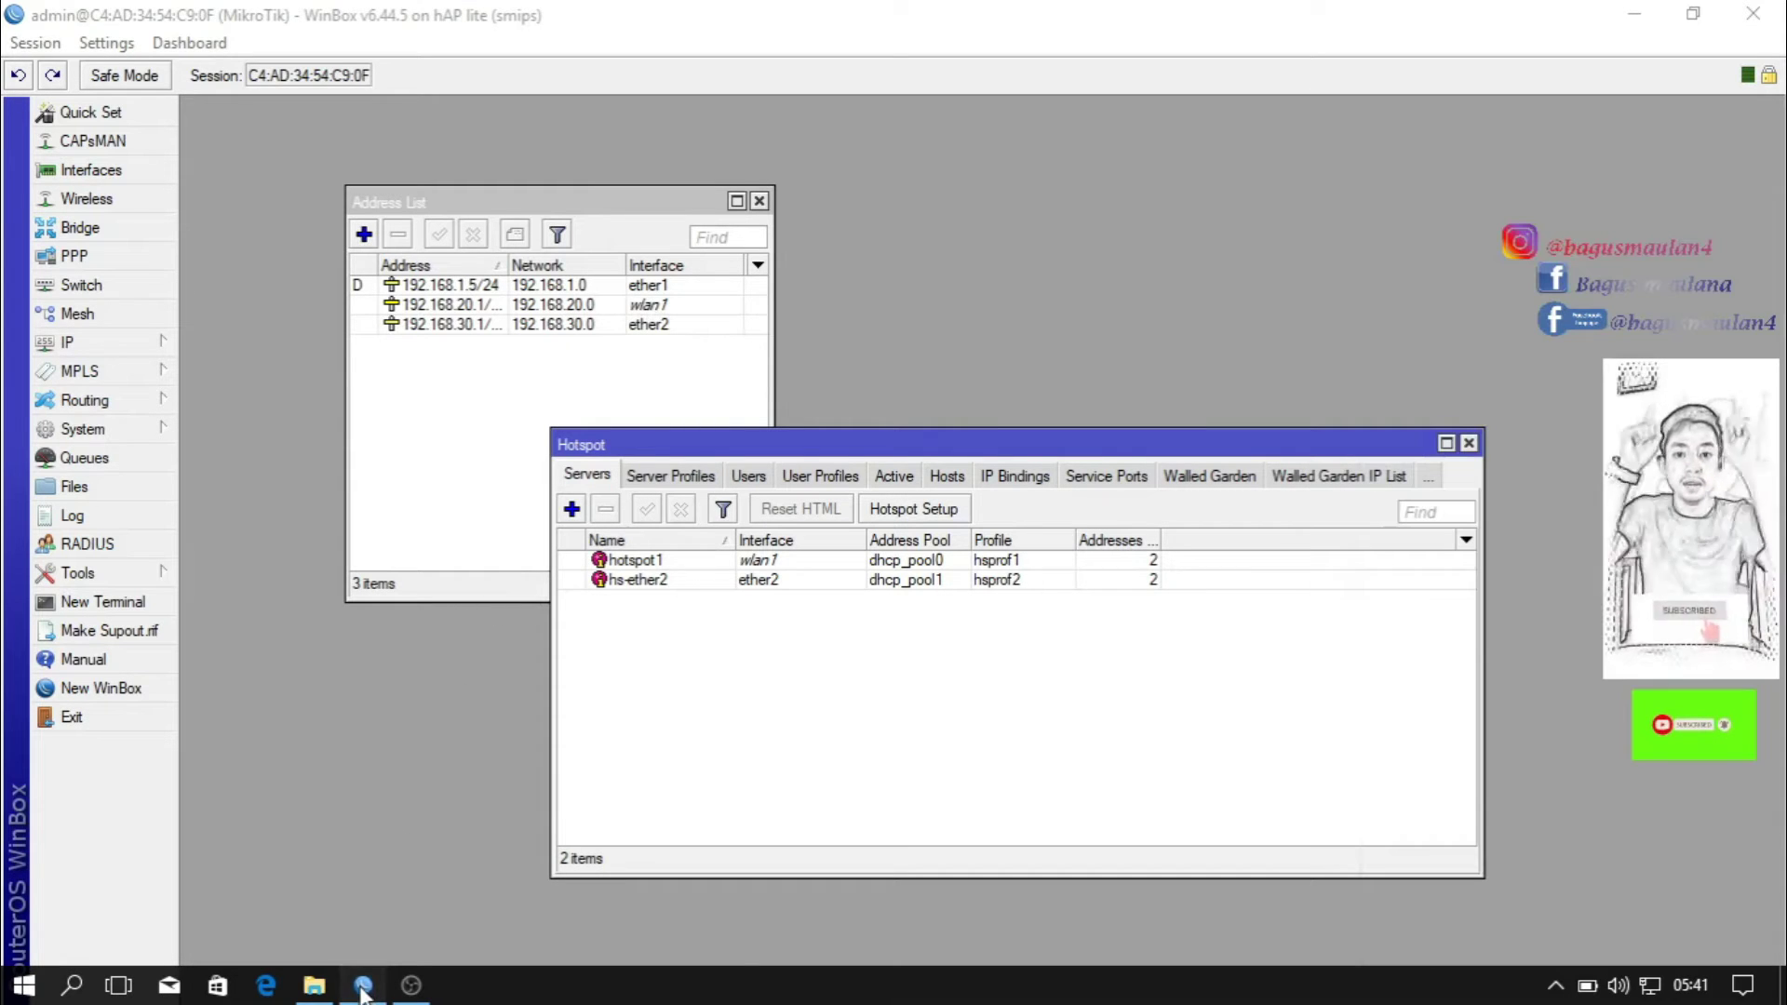
pyautogui.click(310, 990)
# Launch the MikhmonServer application from the Mikhmon Server folder.
pyautogui.click(310, 246)
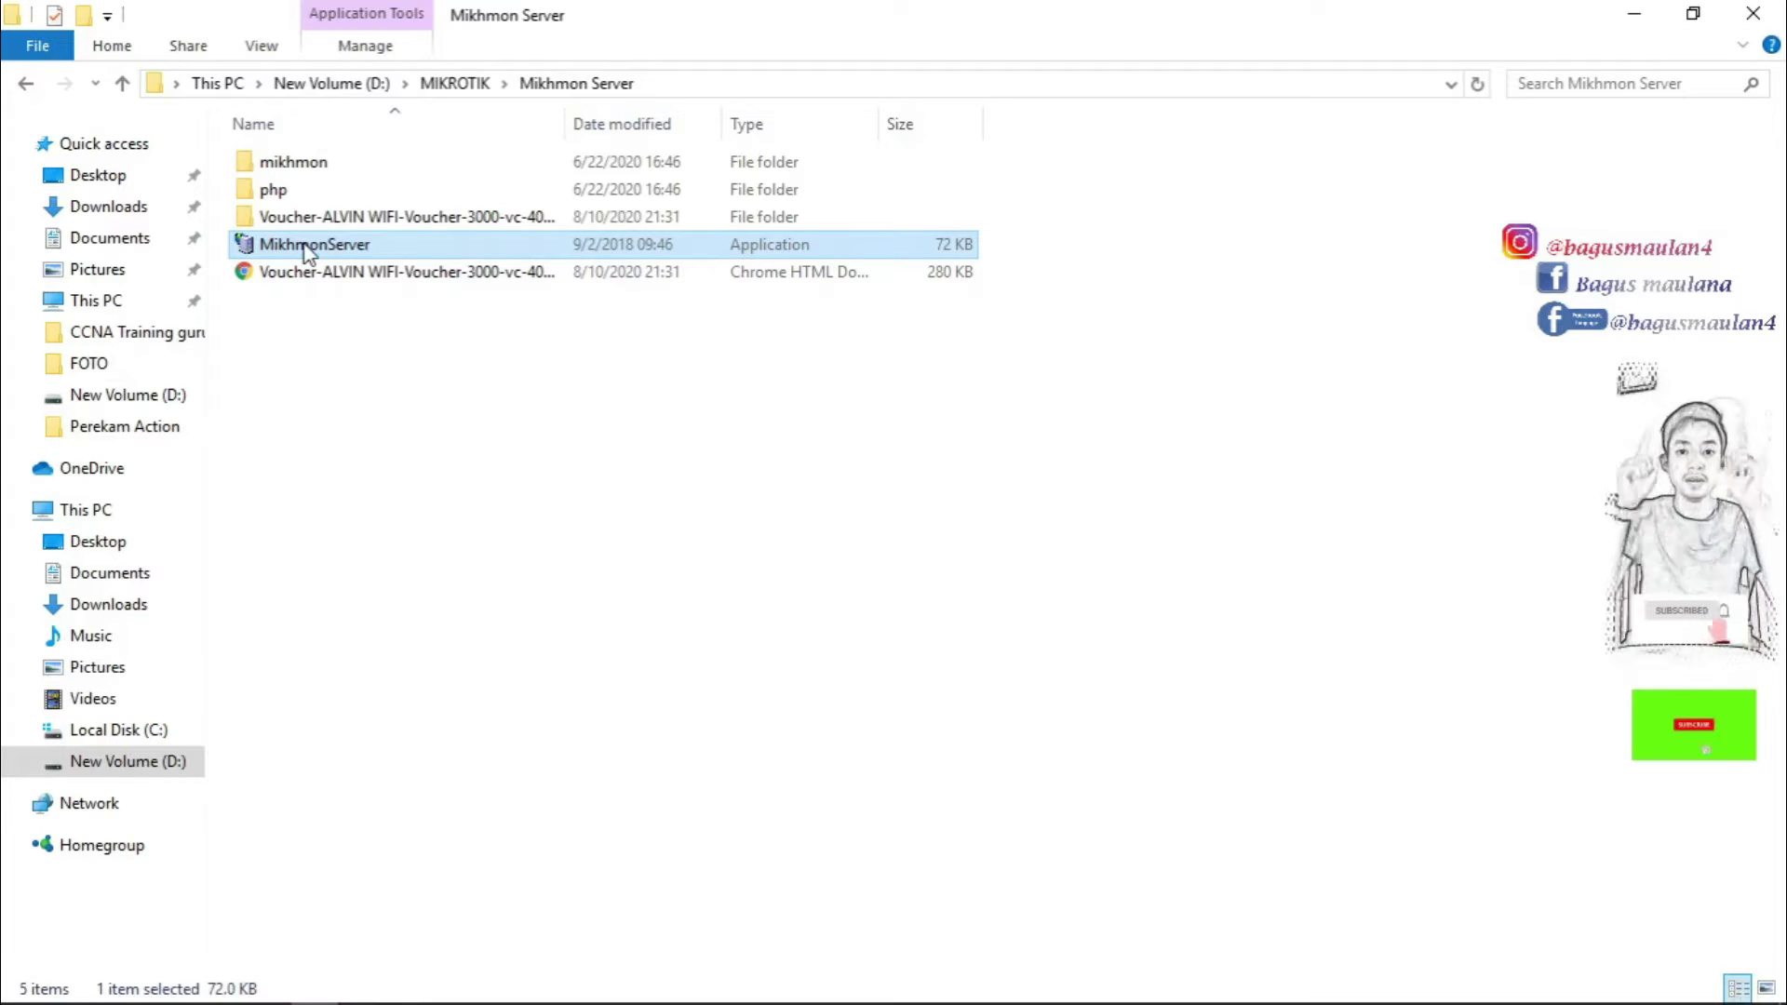
pyautogui.doubleClick(307, 247)
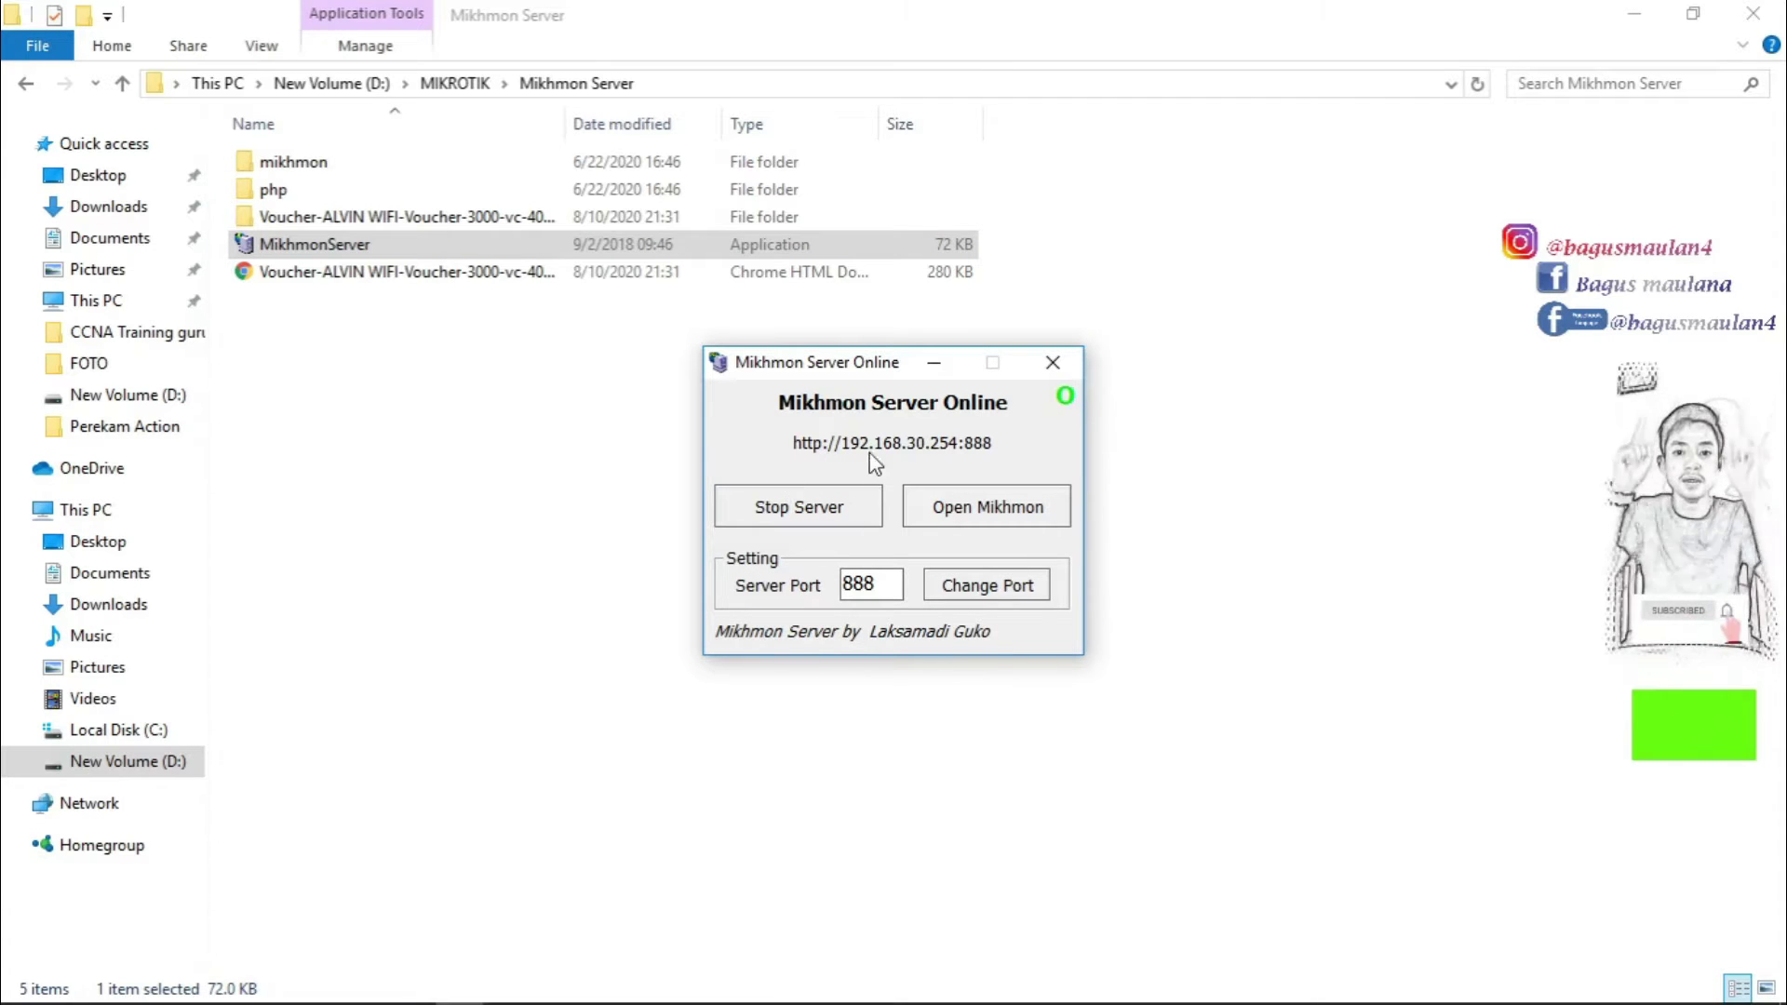
pyautogui.moveTo(834, 368); pyautogui.dragTo(963, 388)
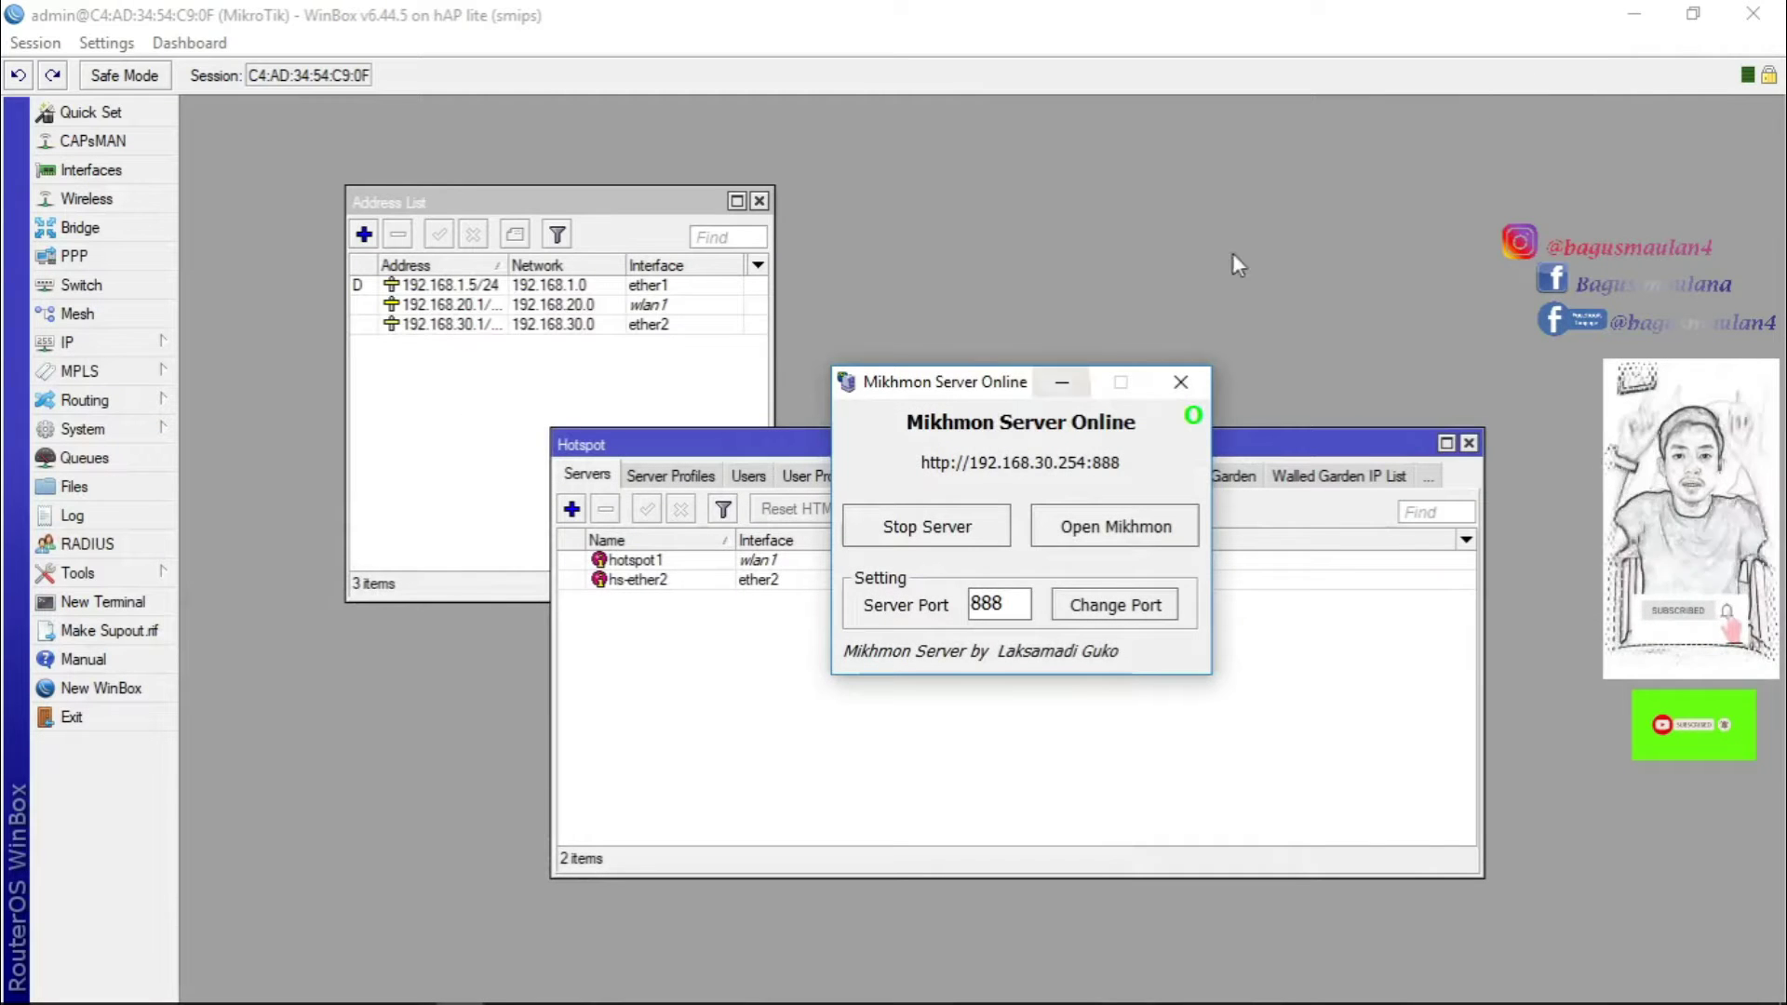
pyautogui.click(1634, 14)
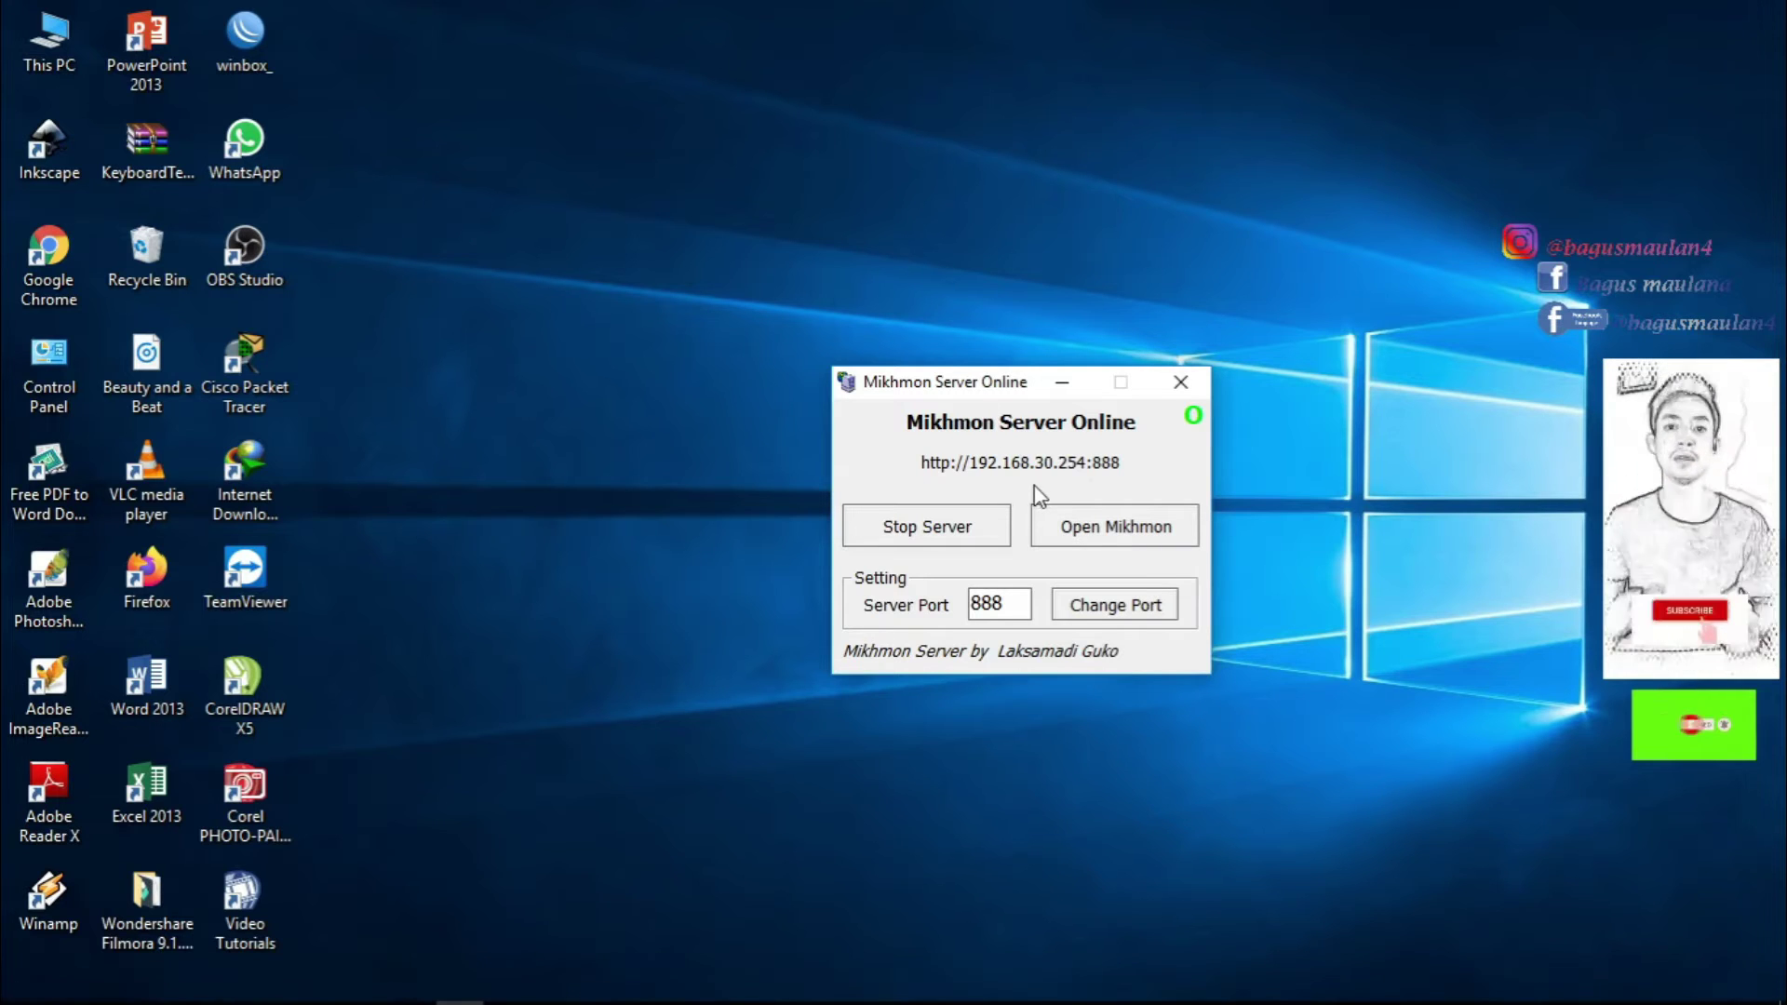
# Open the Mikhmon web interface at 192.168.30.254:888 from the server window.
pyautogui.click(363, 985)
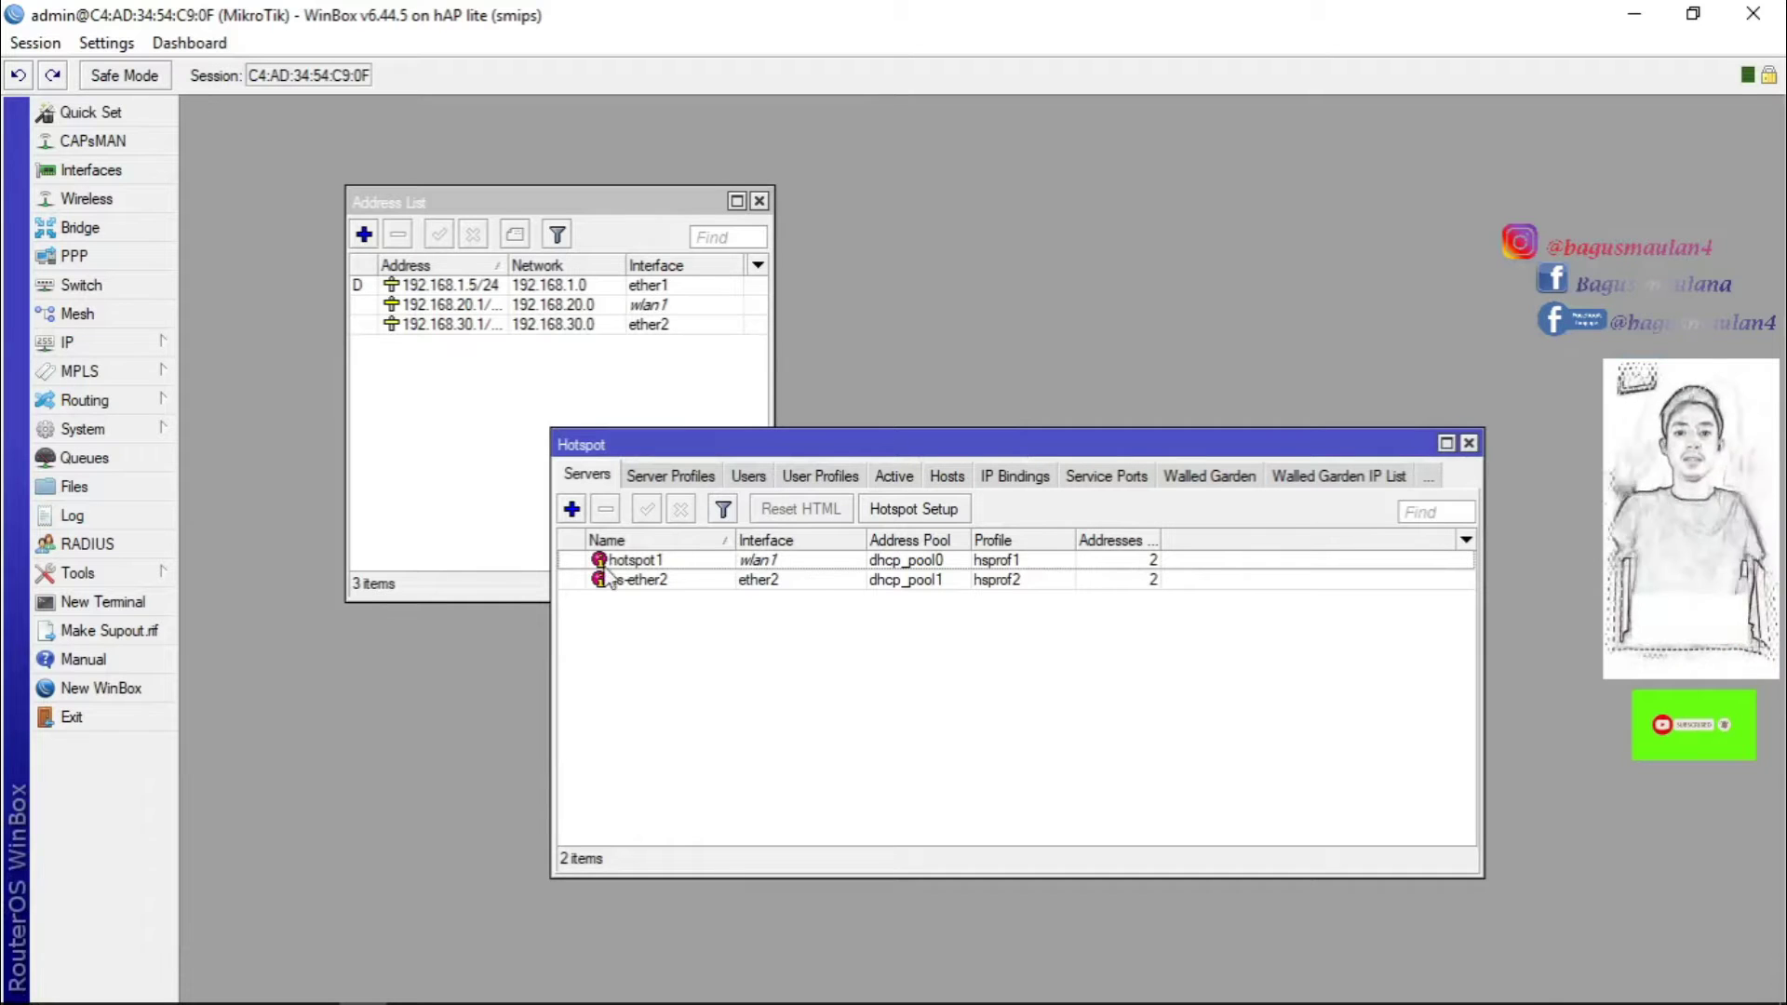
pyautogui.moveTo(544, 994)
pyautogui.click(451, 988)
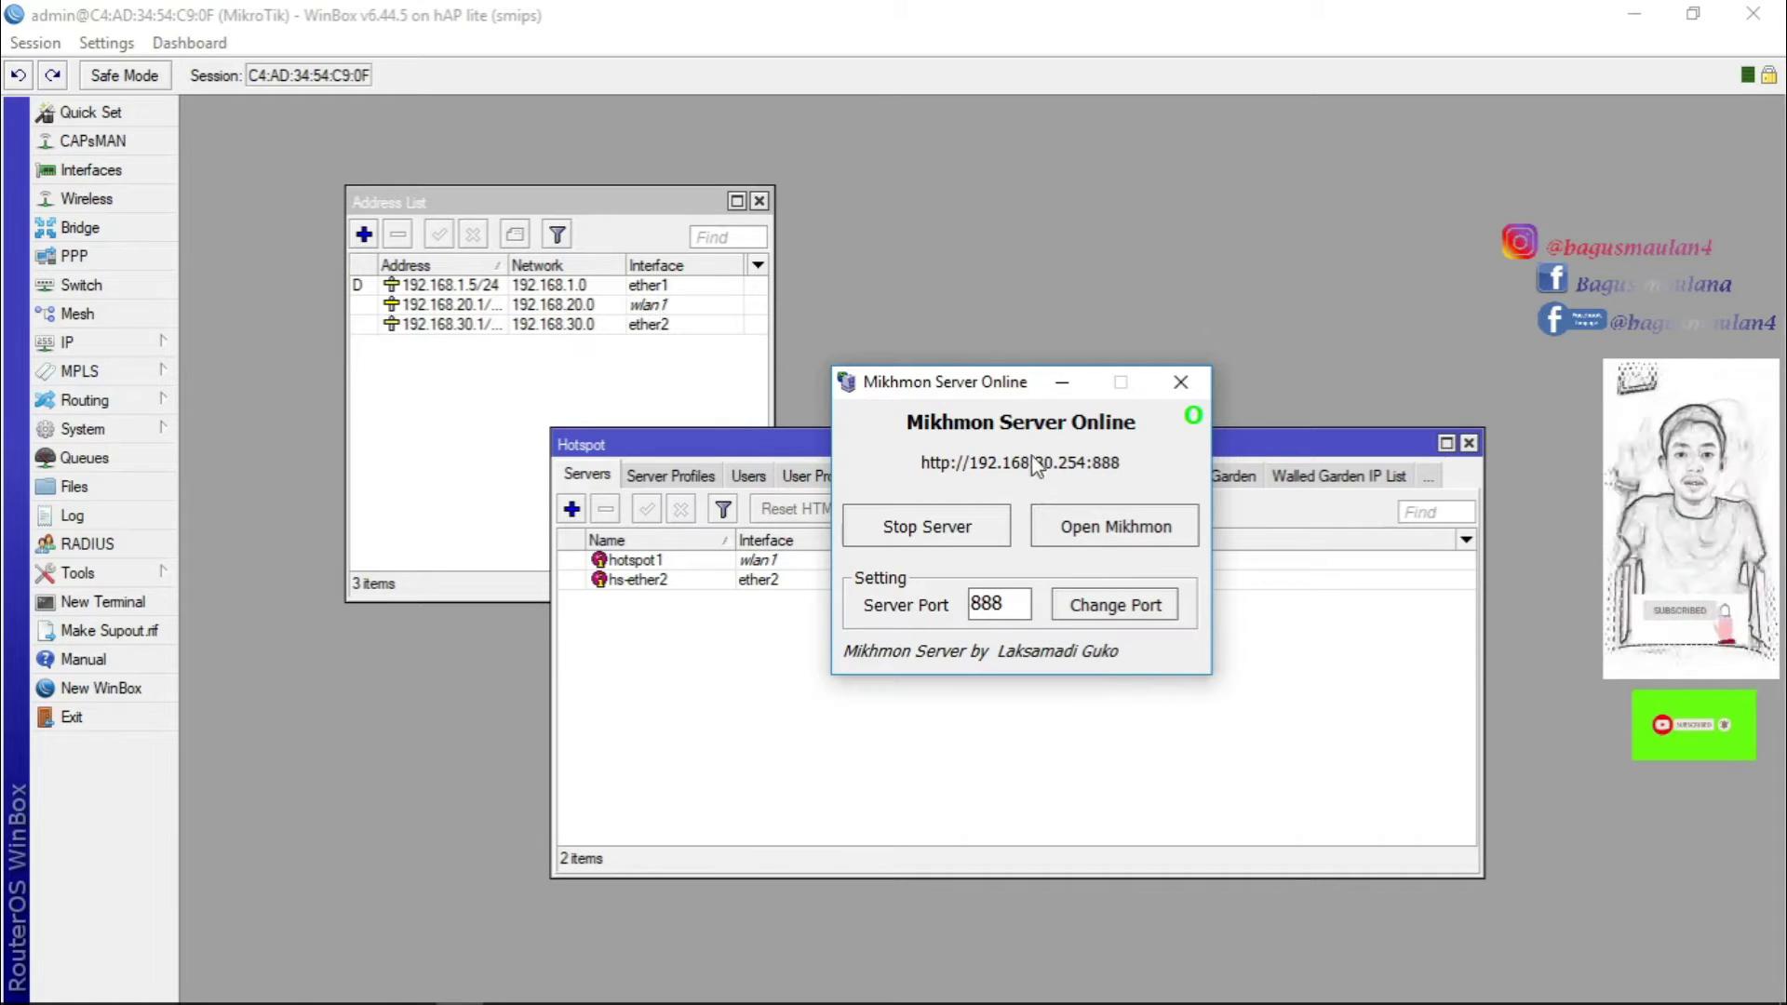
pyautogui.click(1122, 538)
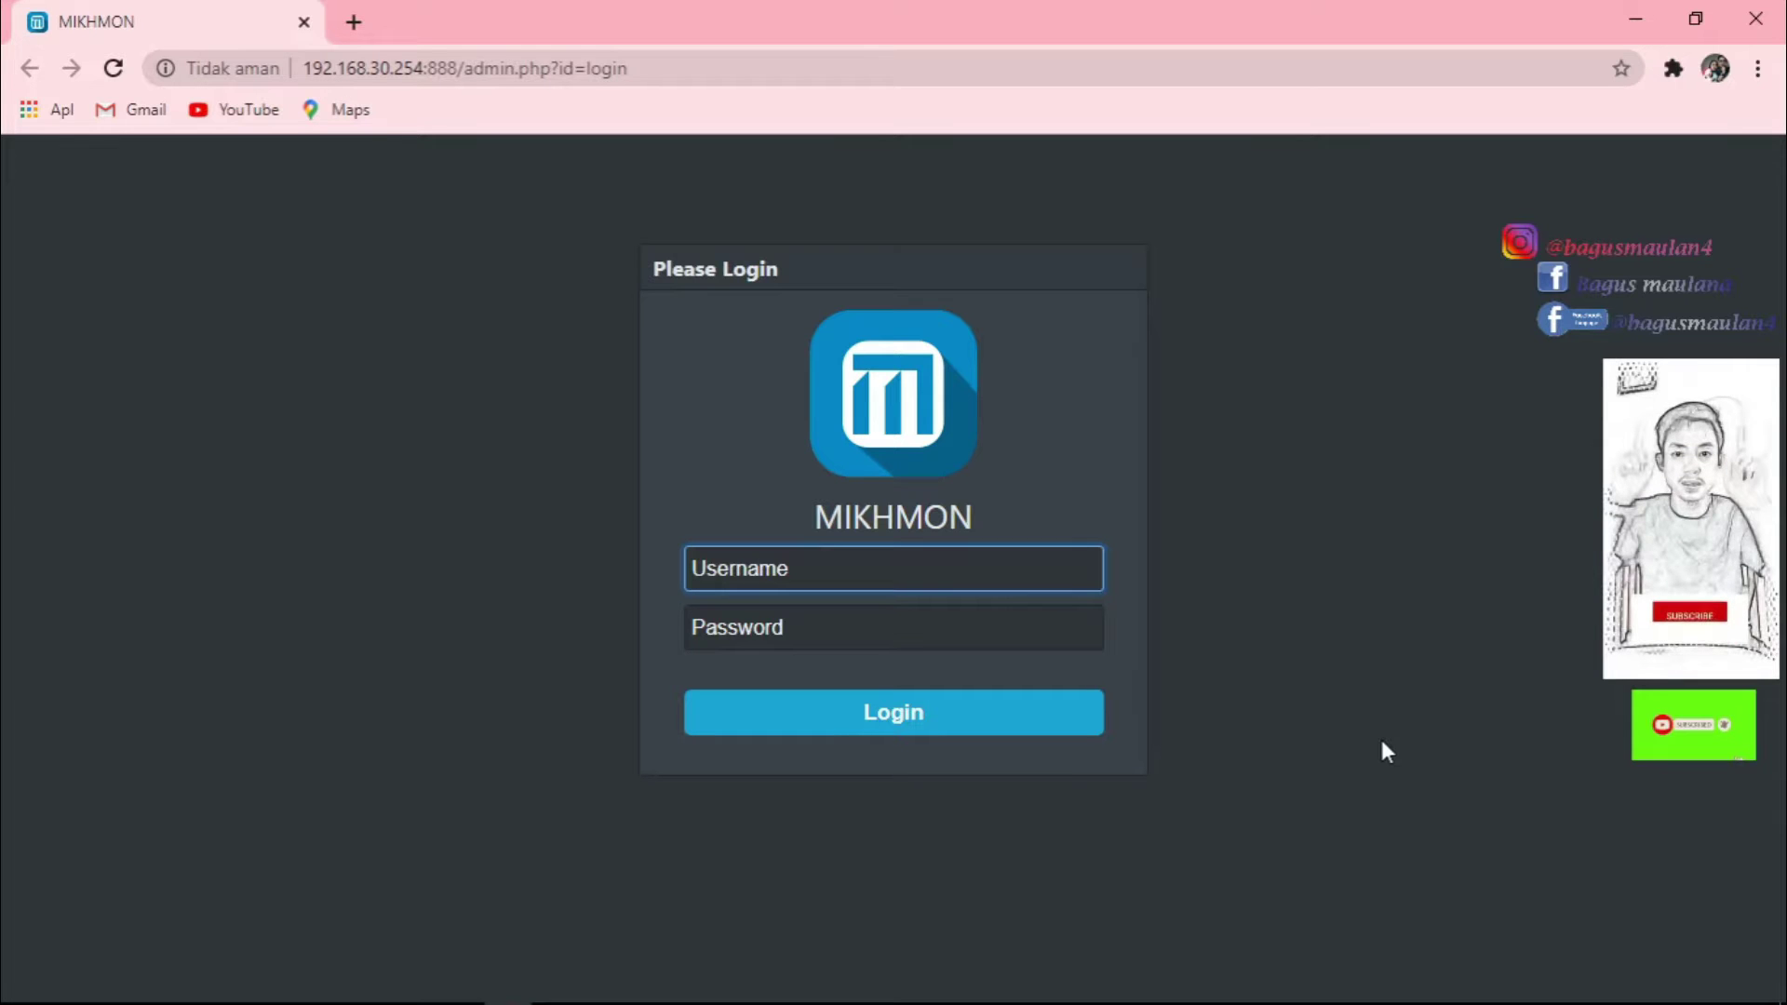
# Log in to Mikhmon with the admin username and password.
pyautogui.write('Bagus')
pyautogui.click(869, 624)
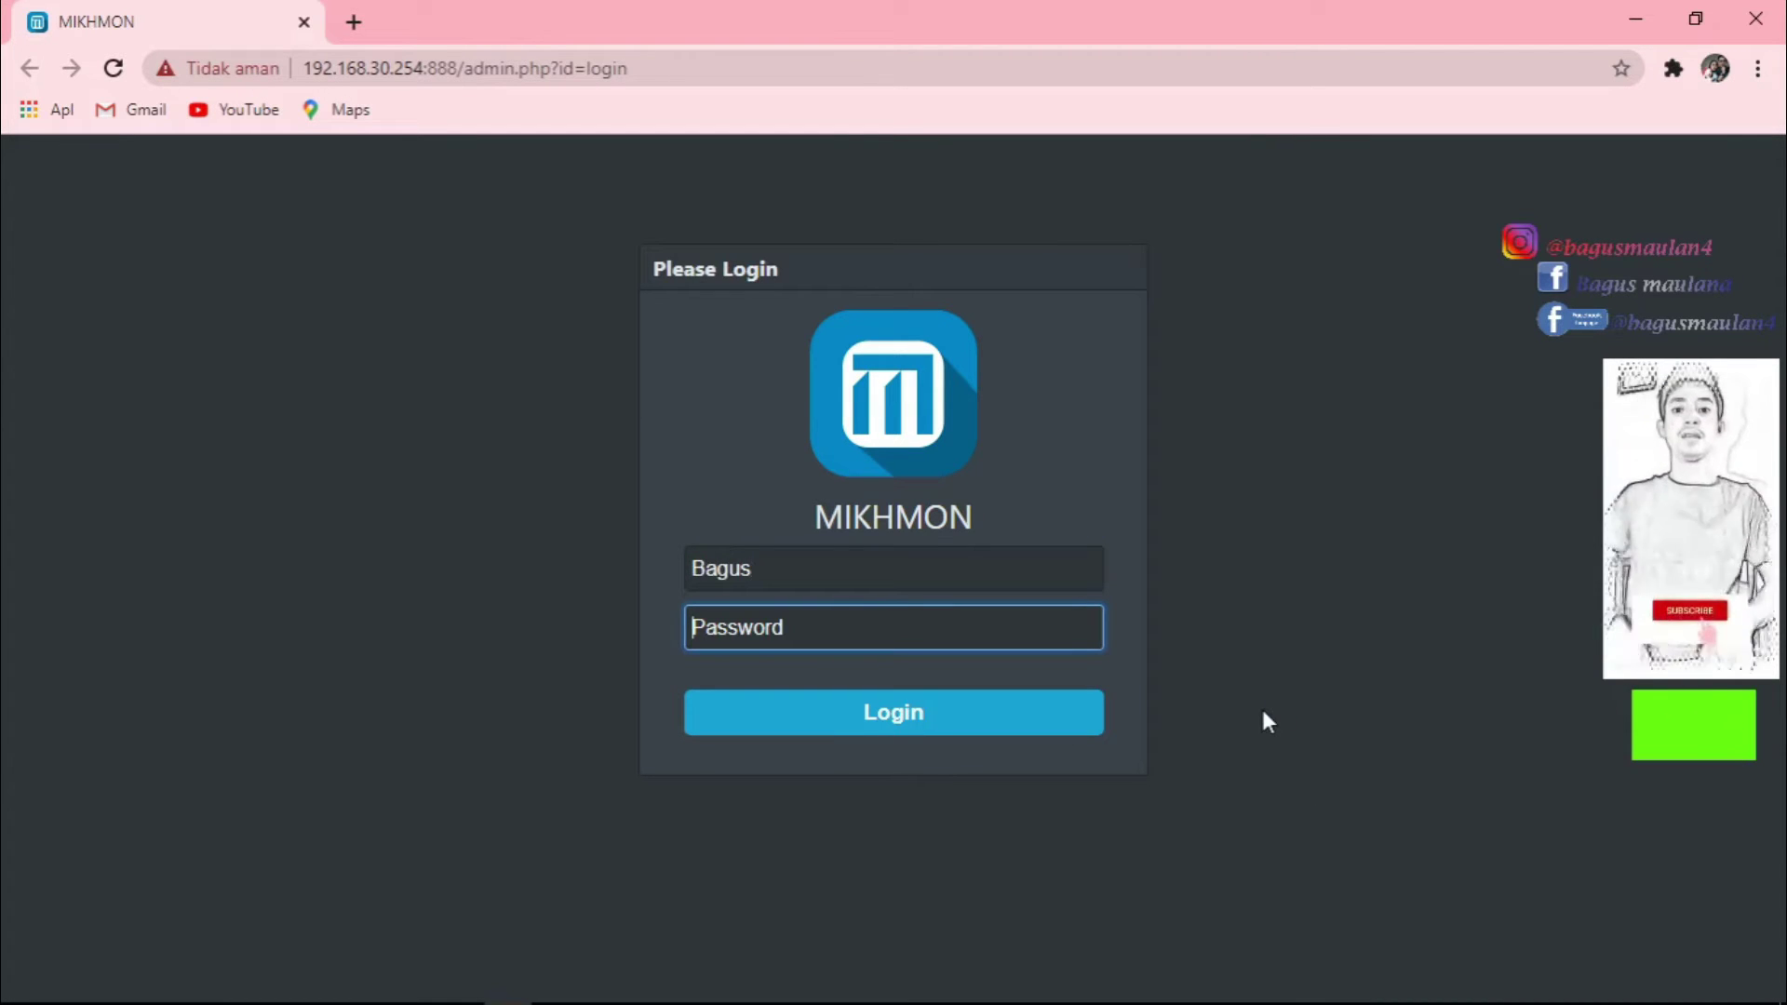
pyautogui.write('*****')
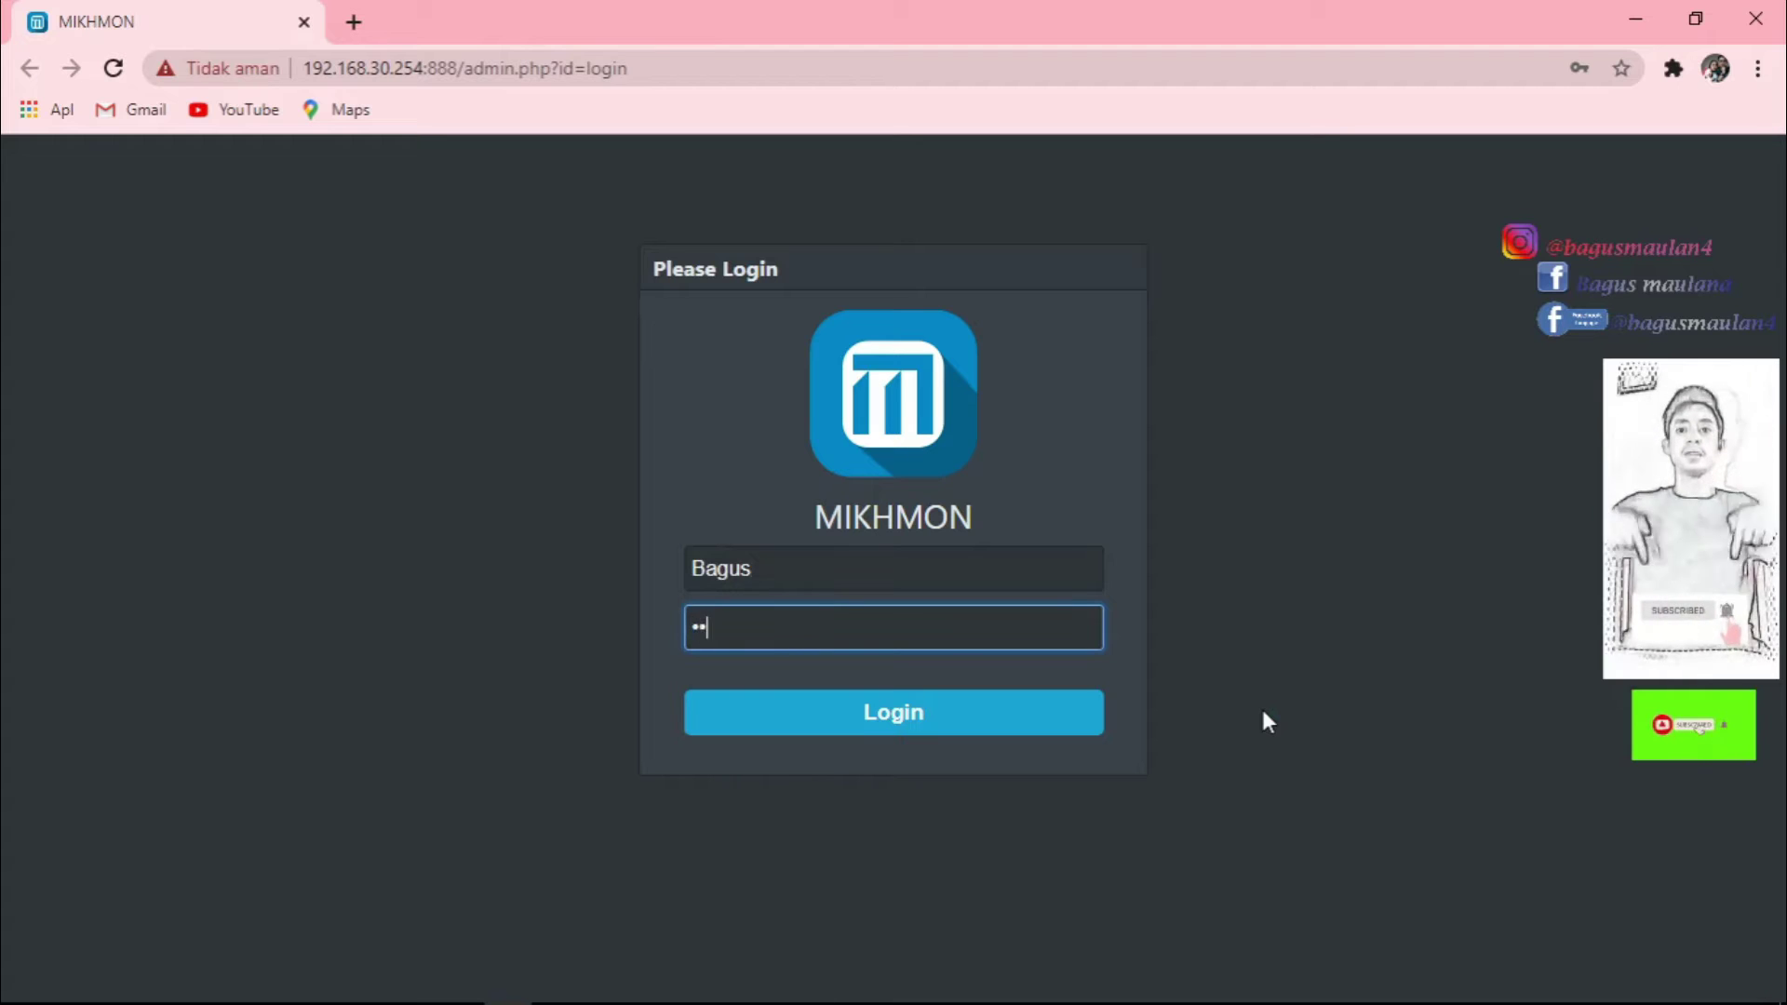
pyautogui.write('***')
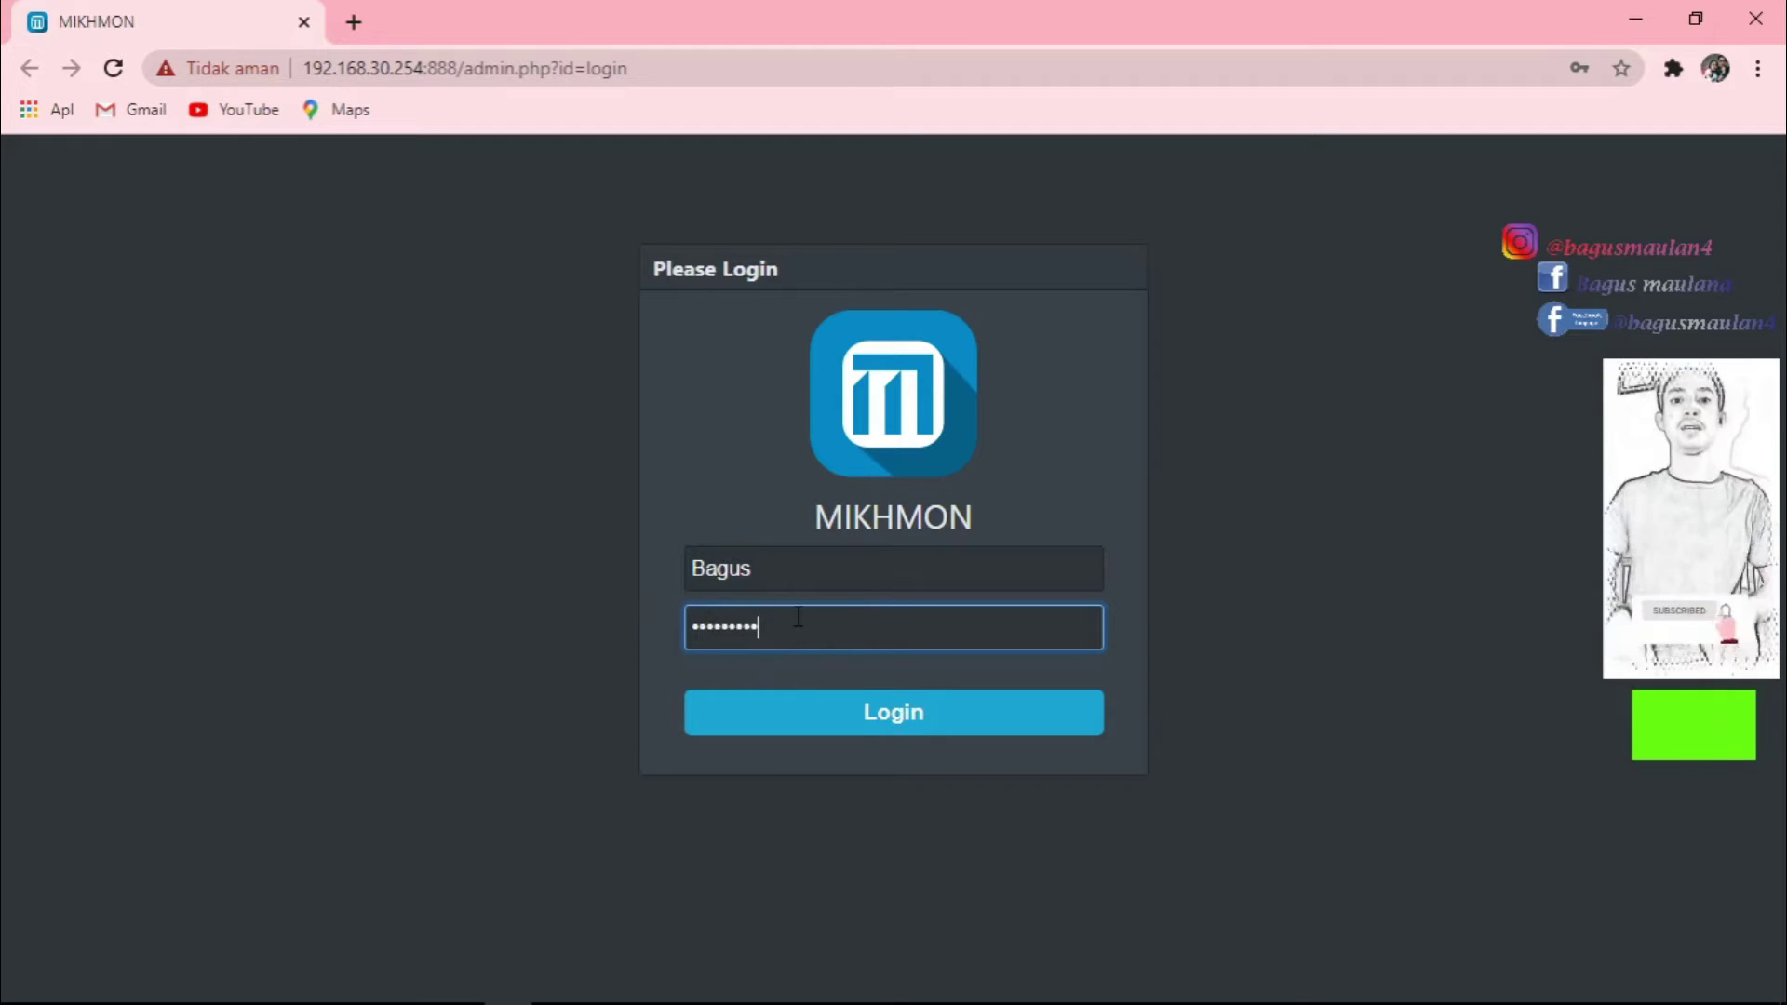
pyautogui.click(891, 712)
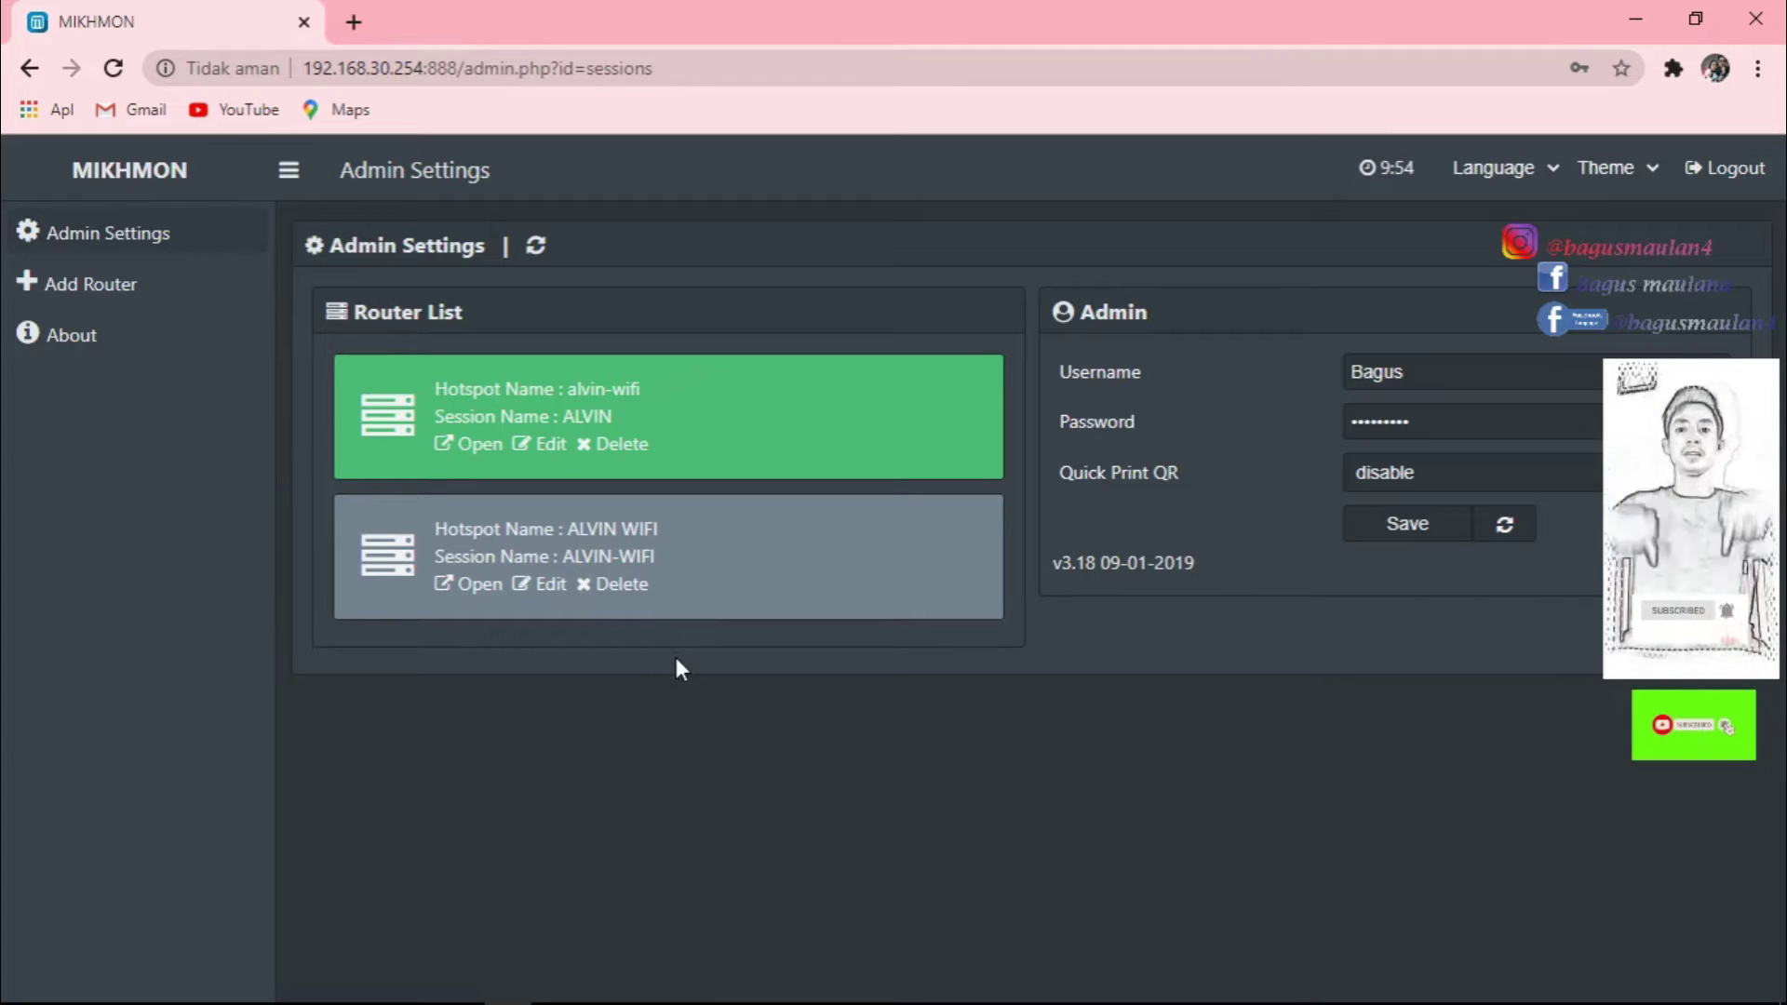
# Add a new router session named BAGUS-NET in Mikhmon.
pyautogui.click(45, 284)
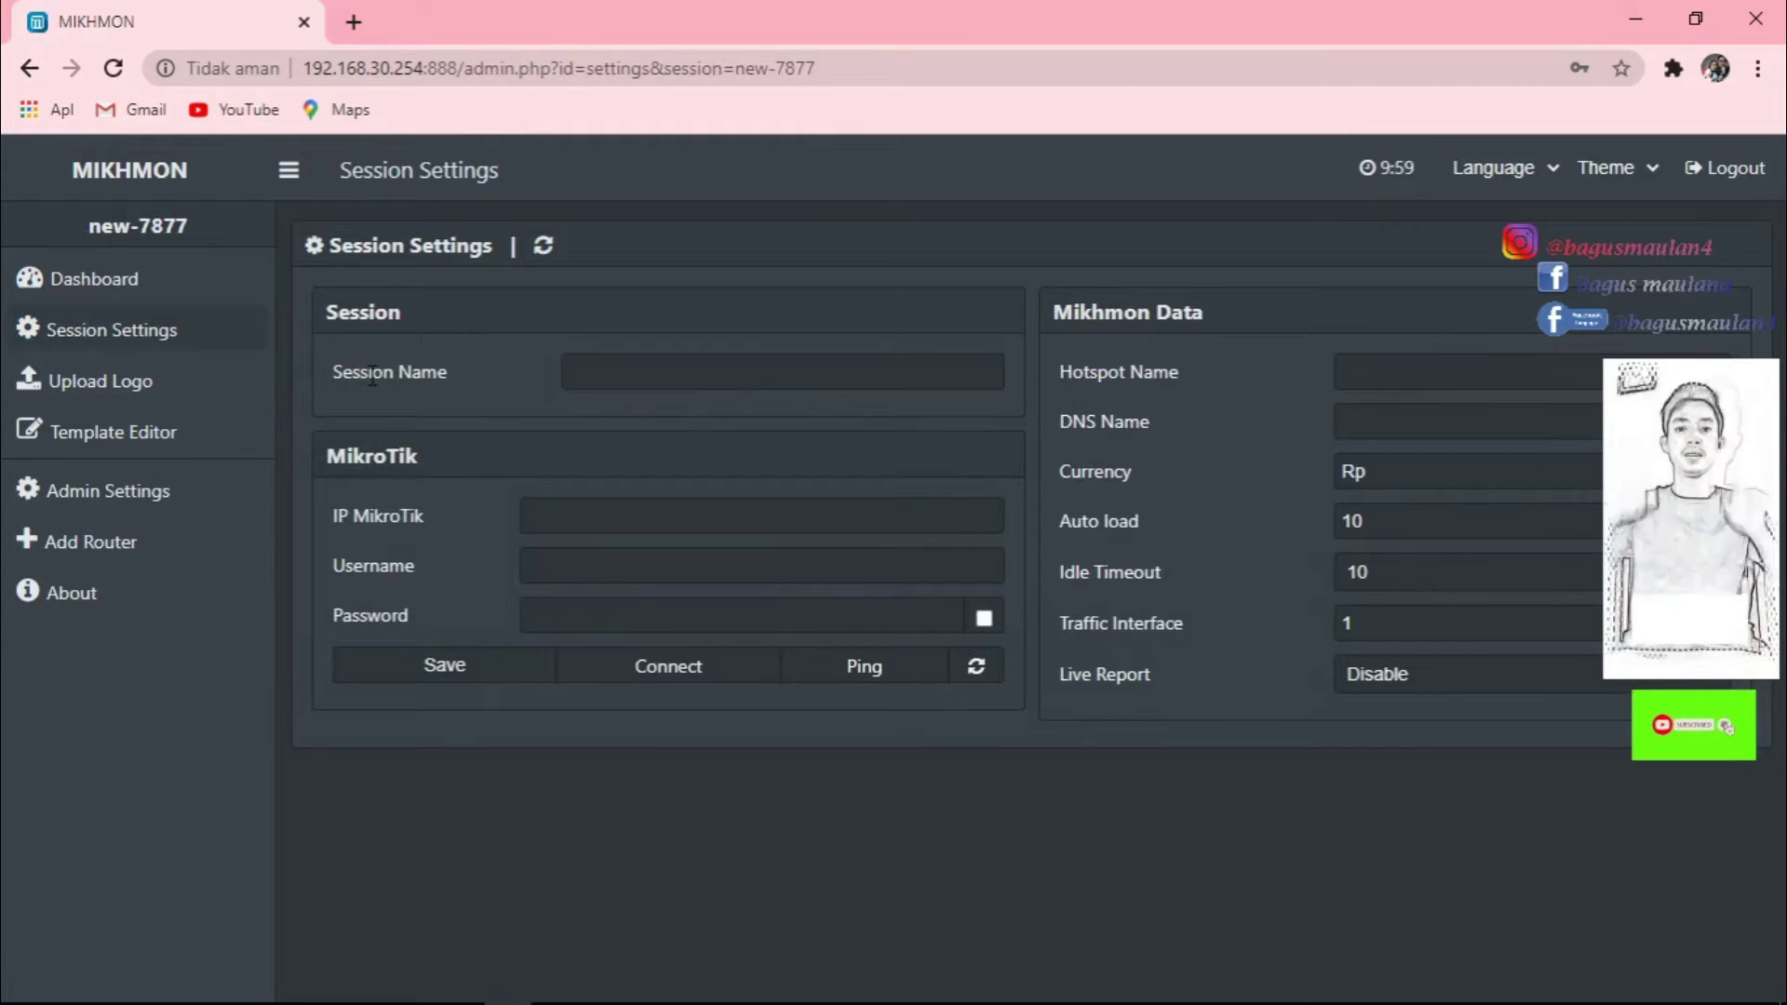
pyautogui.click(641, 368)
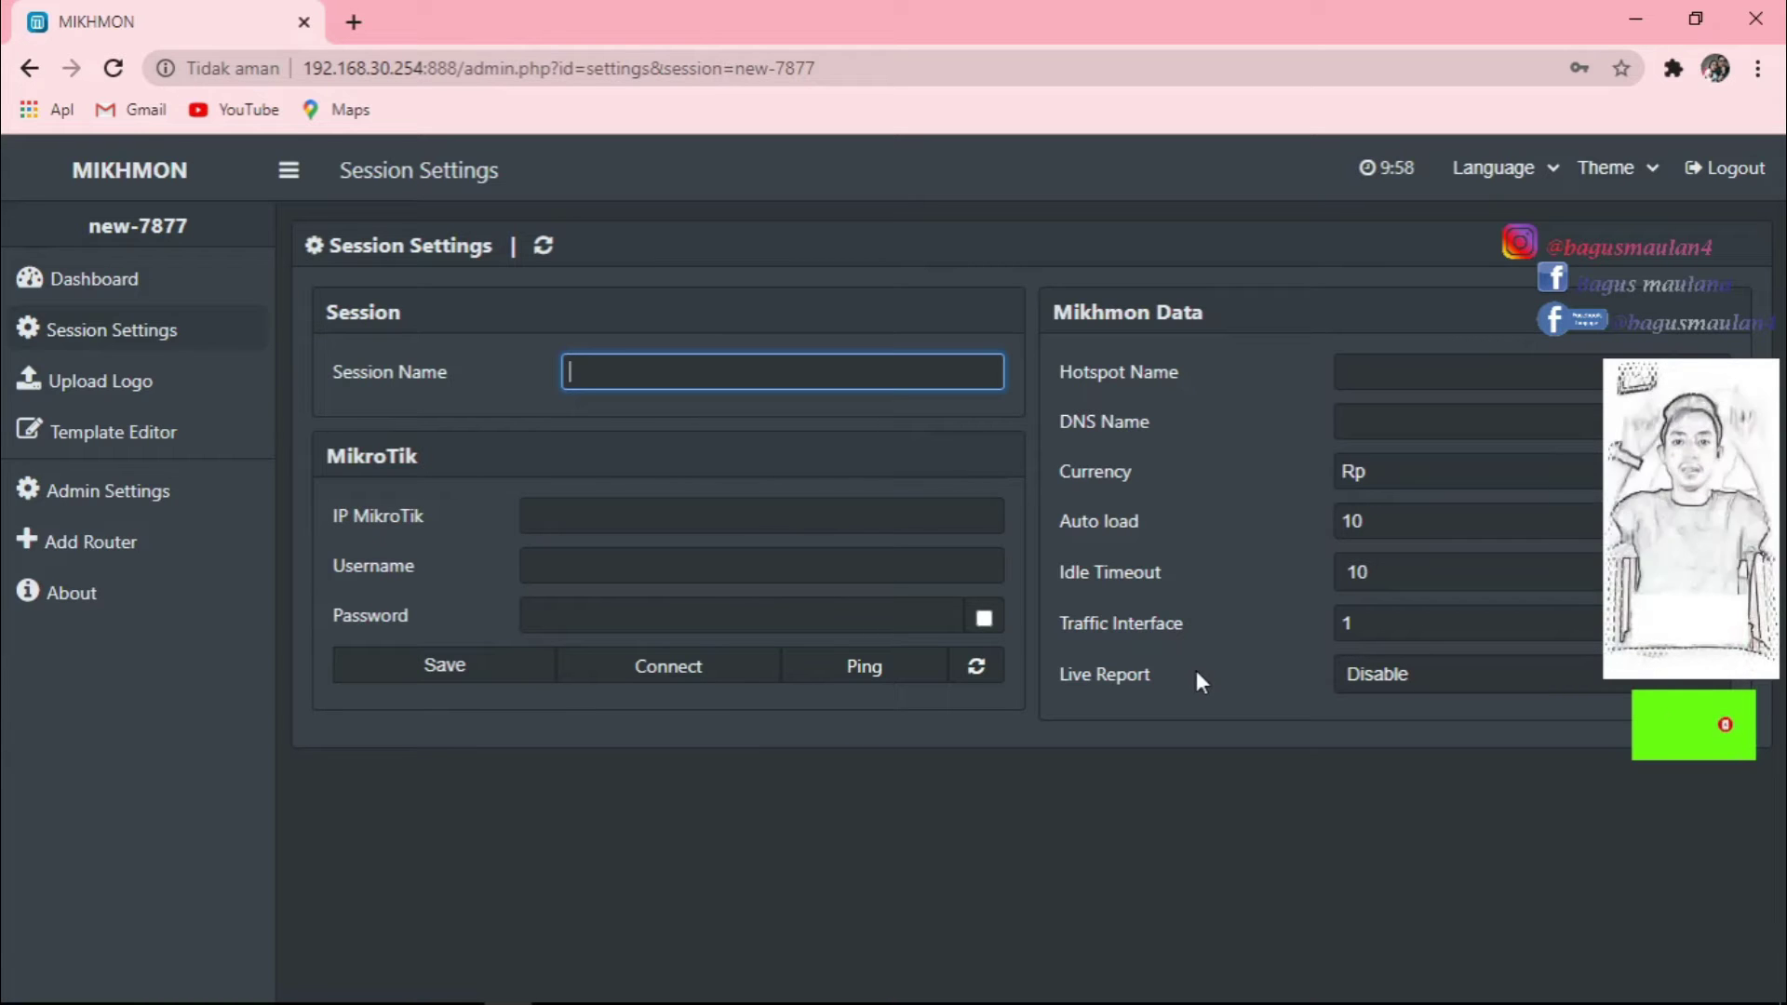
pyautogui.write('BAGUS')
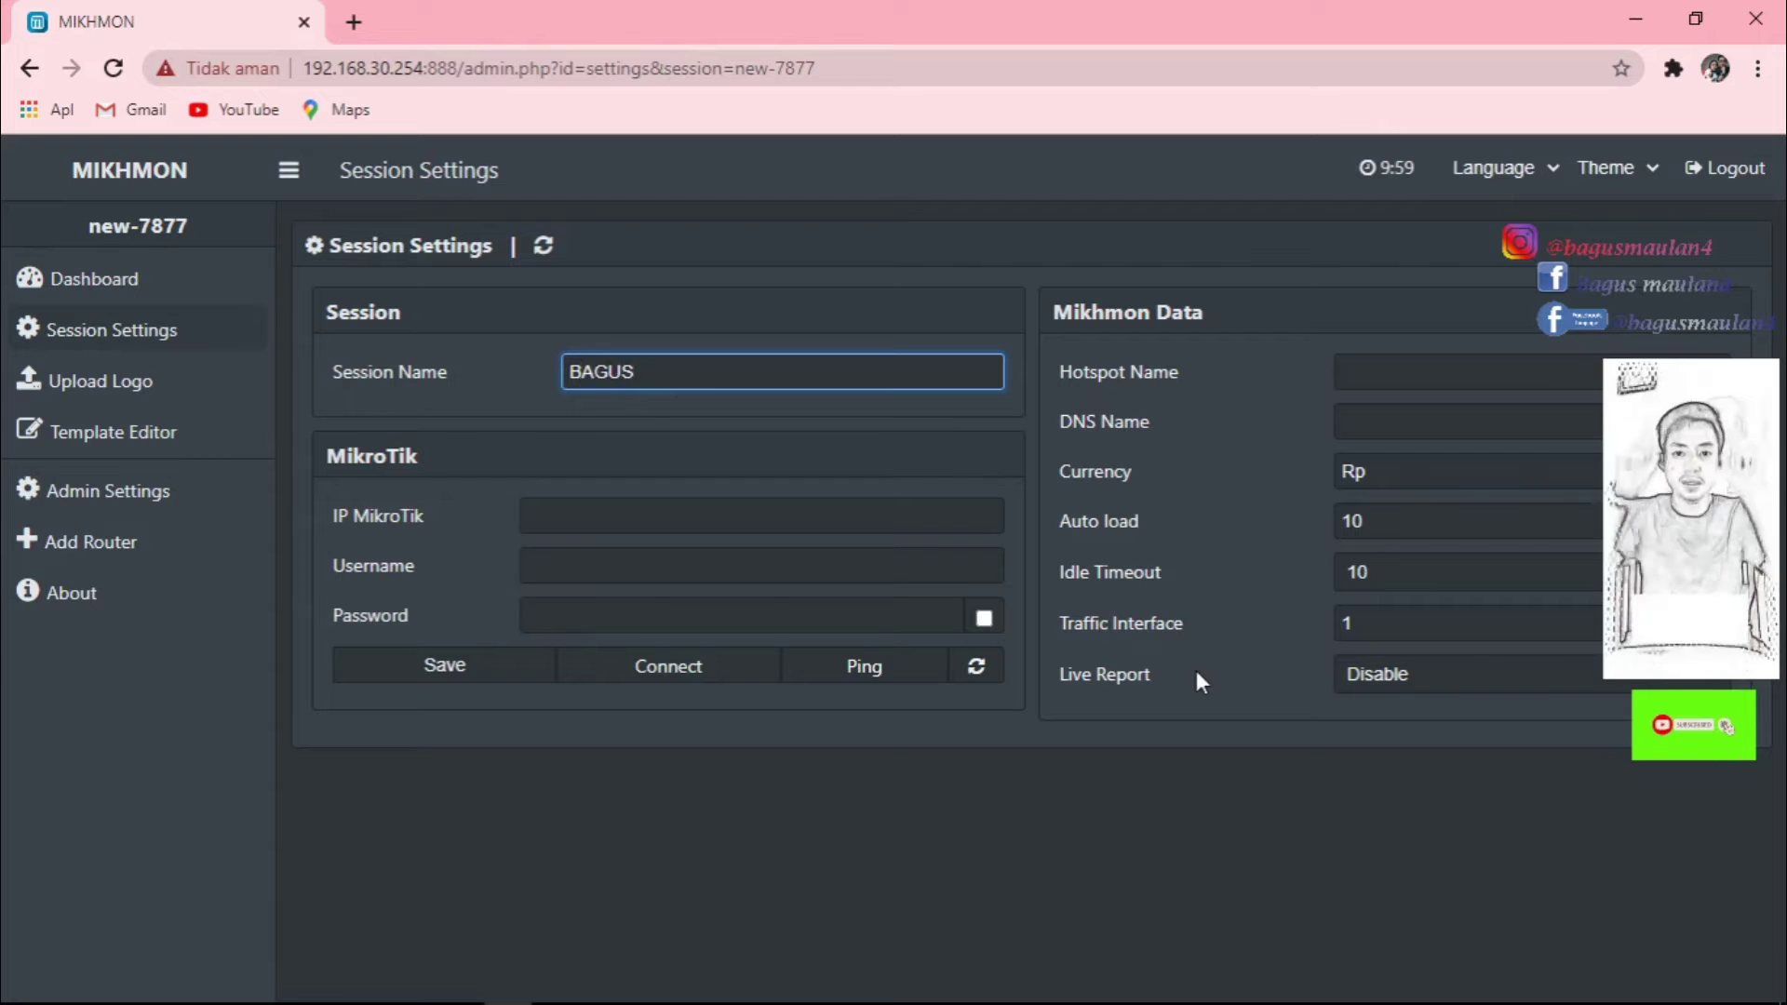
pyautogui.write('NET')
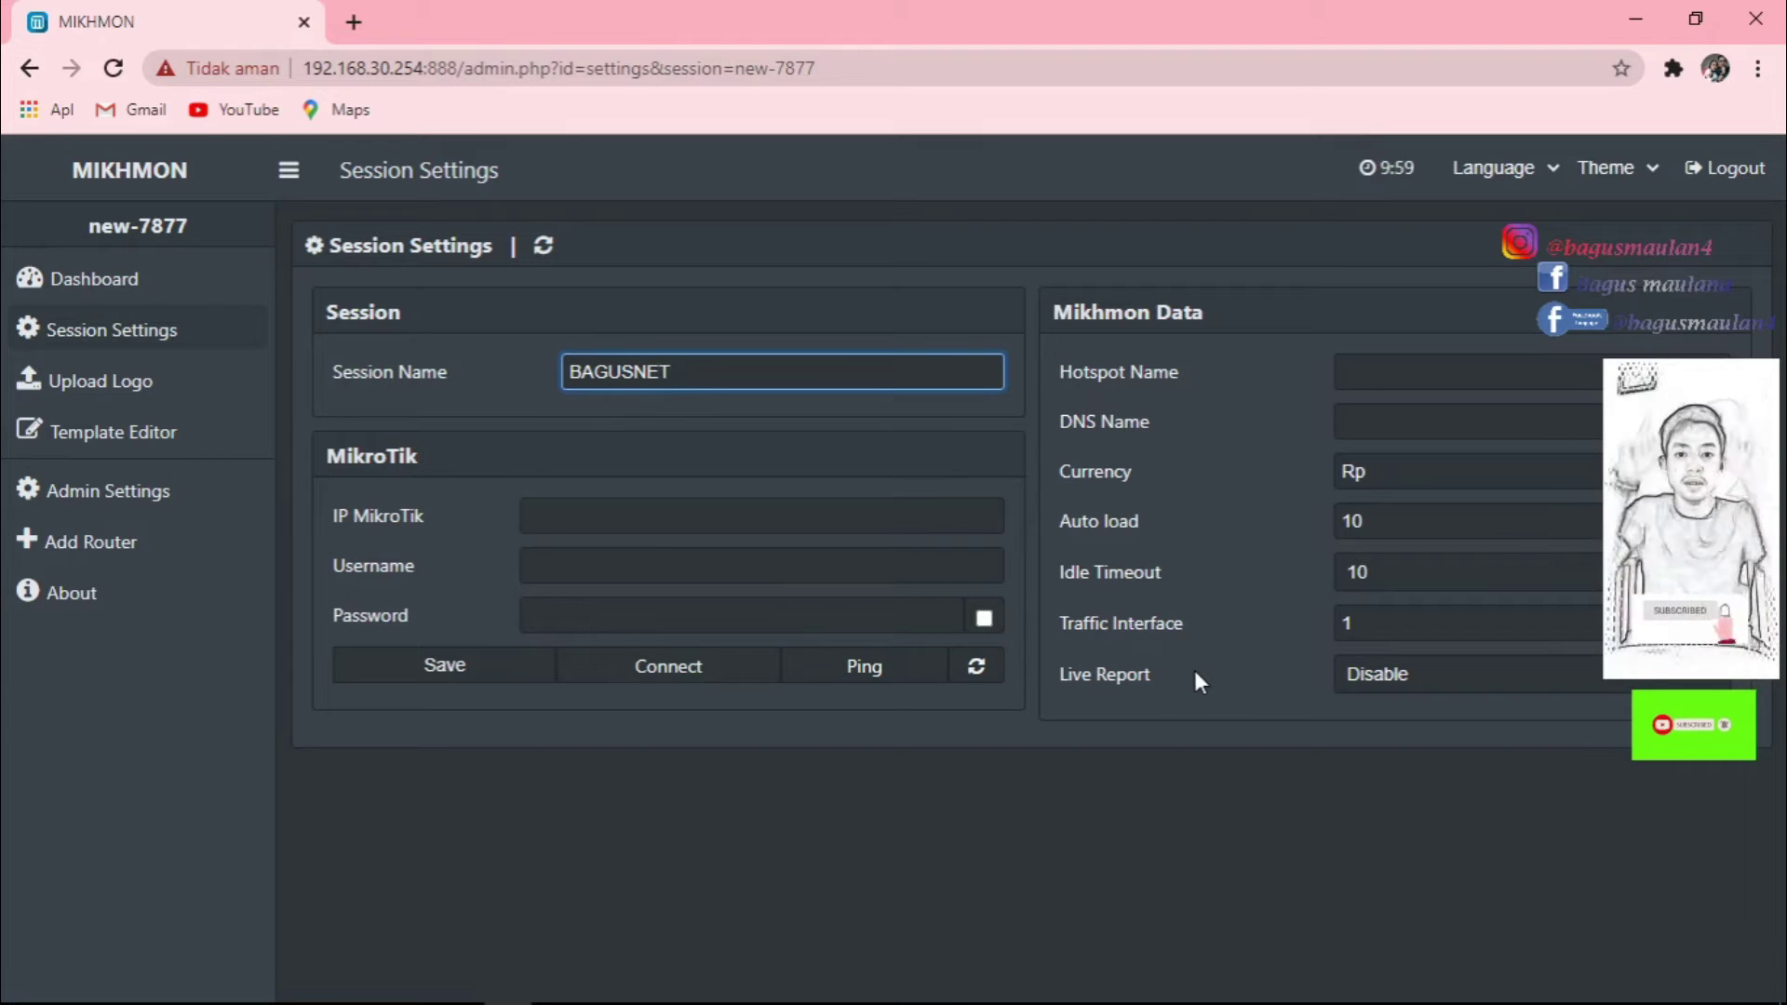
pyautogui.press('Left')
pyautogui.press('Left')
pyautogui.press('Left')
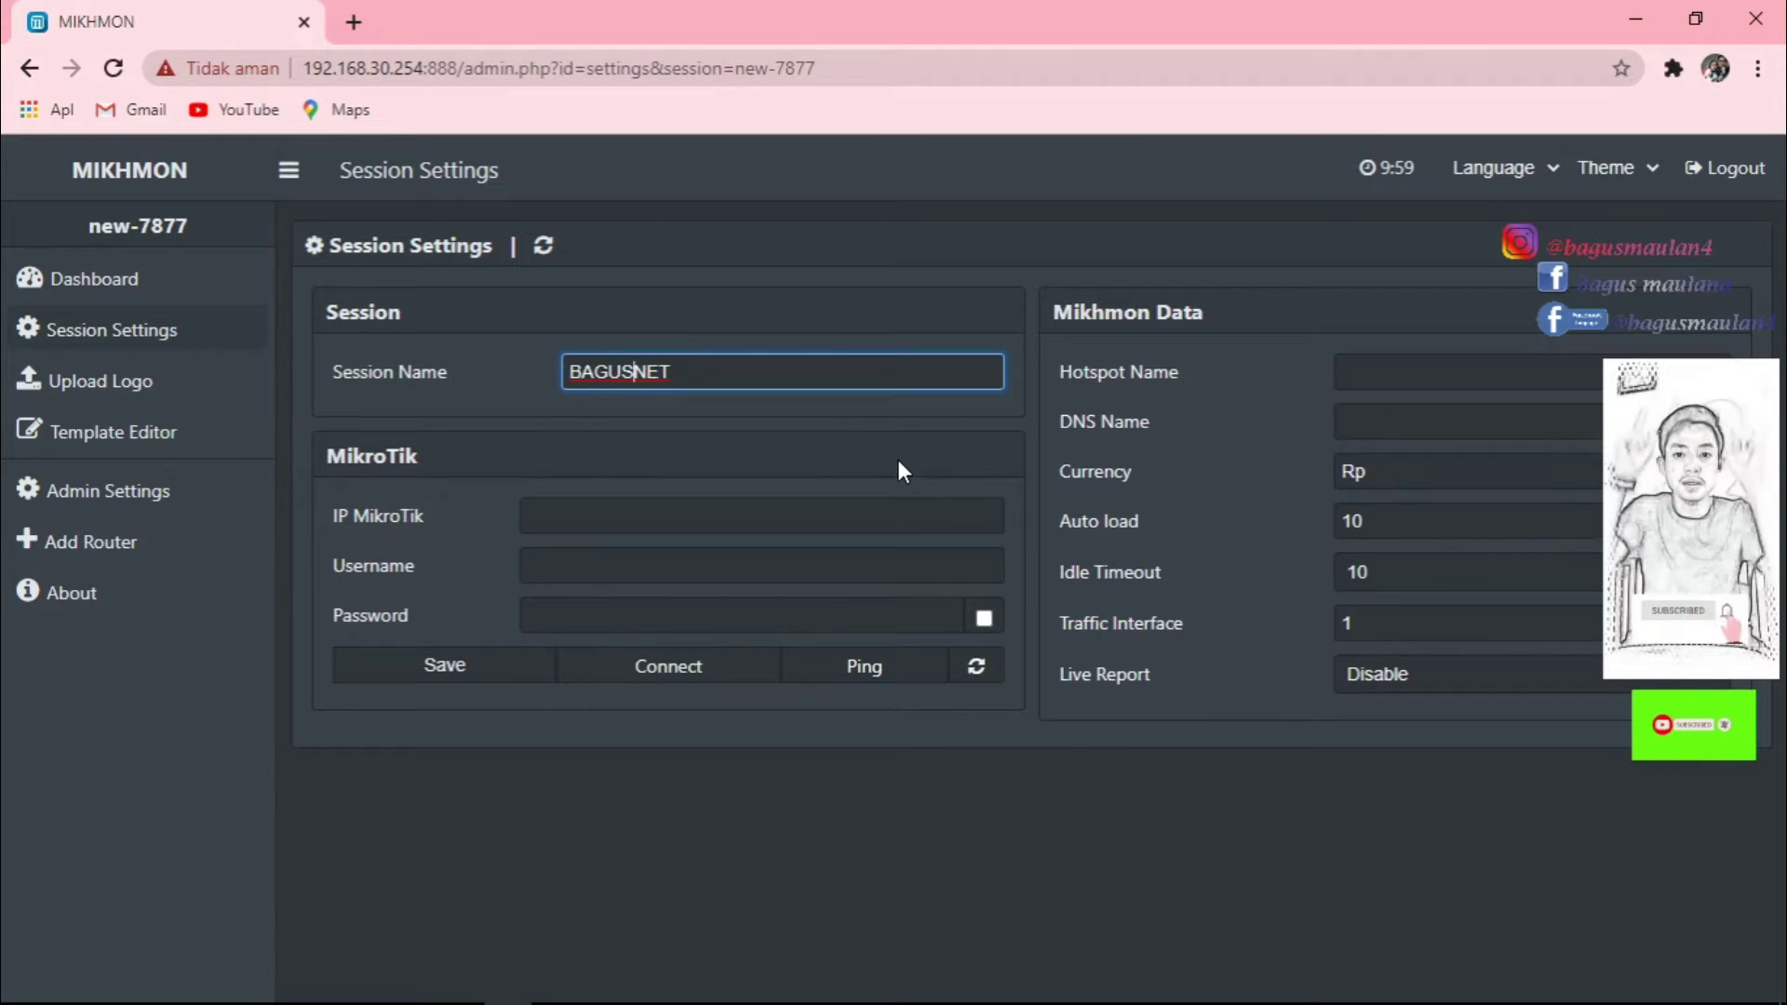
pyautogui.write('-')
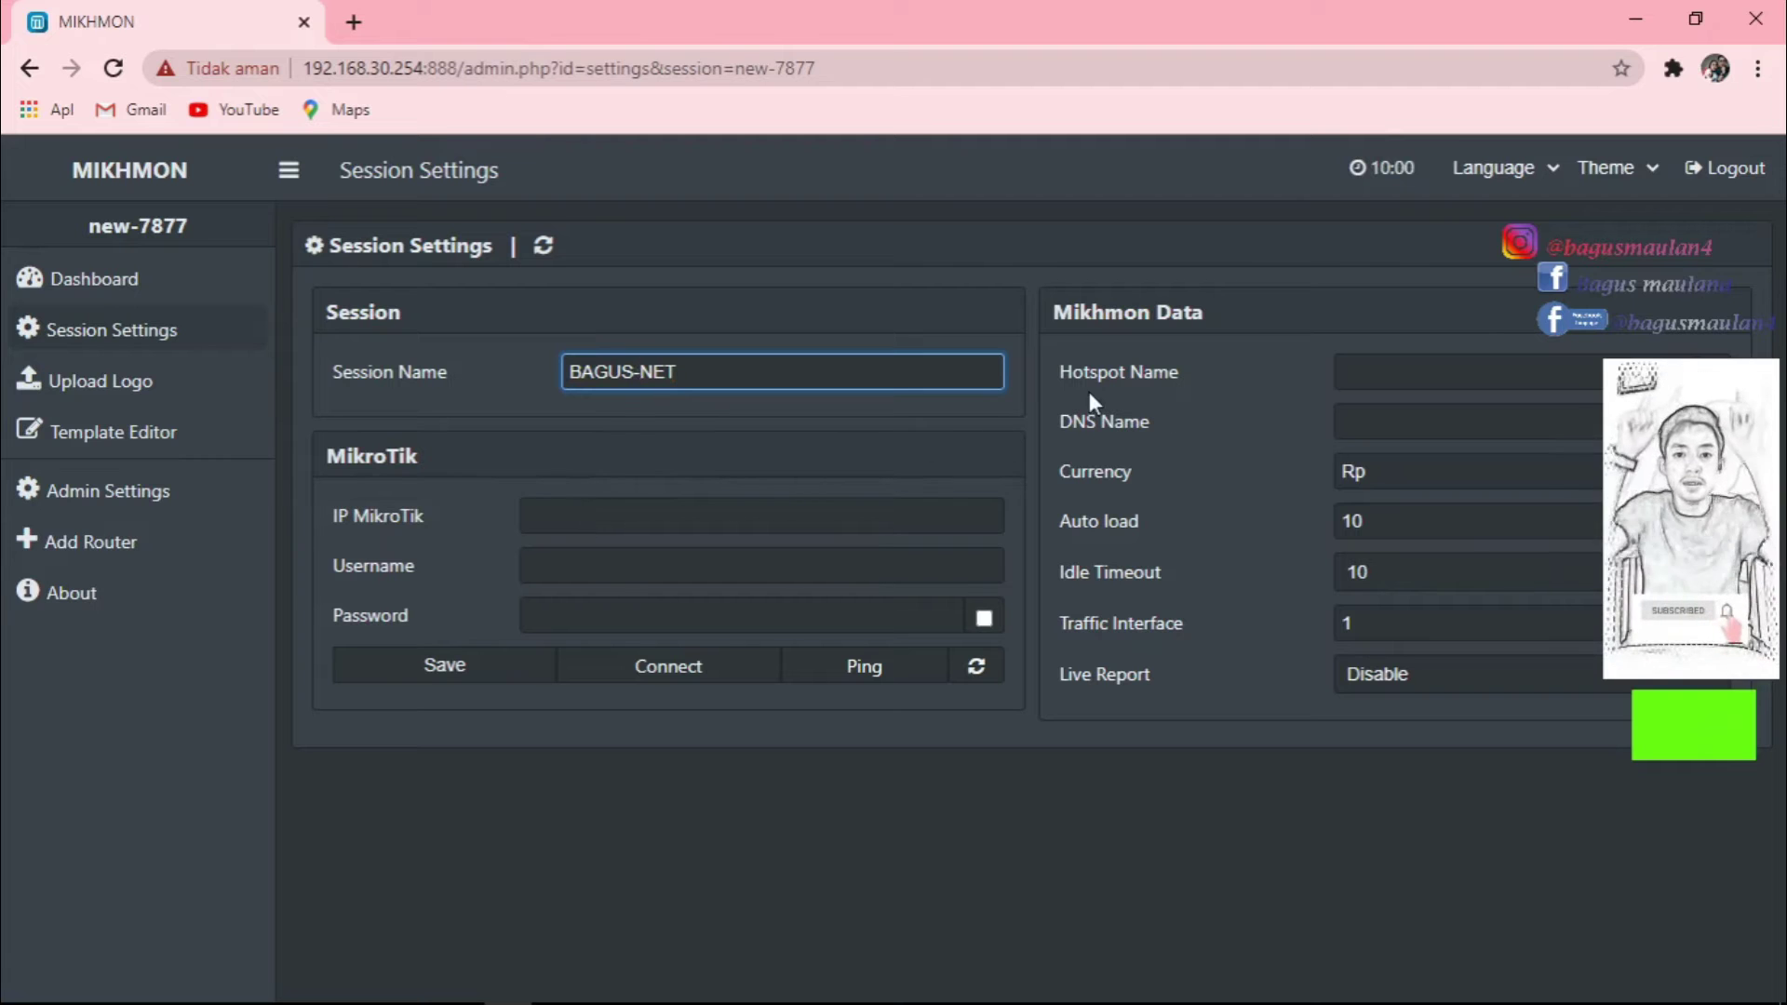
# Enter the hotspot name BAGUS NET, then bring WinBox to the front.
pyautogui.click(1372, 373)
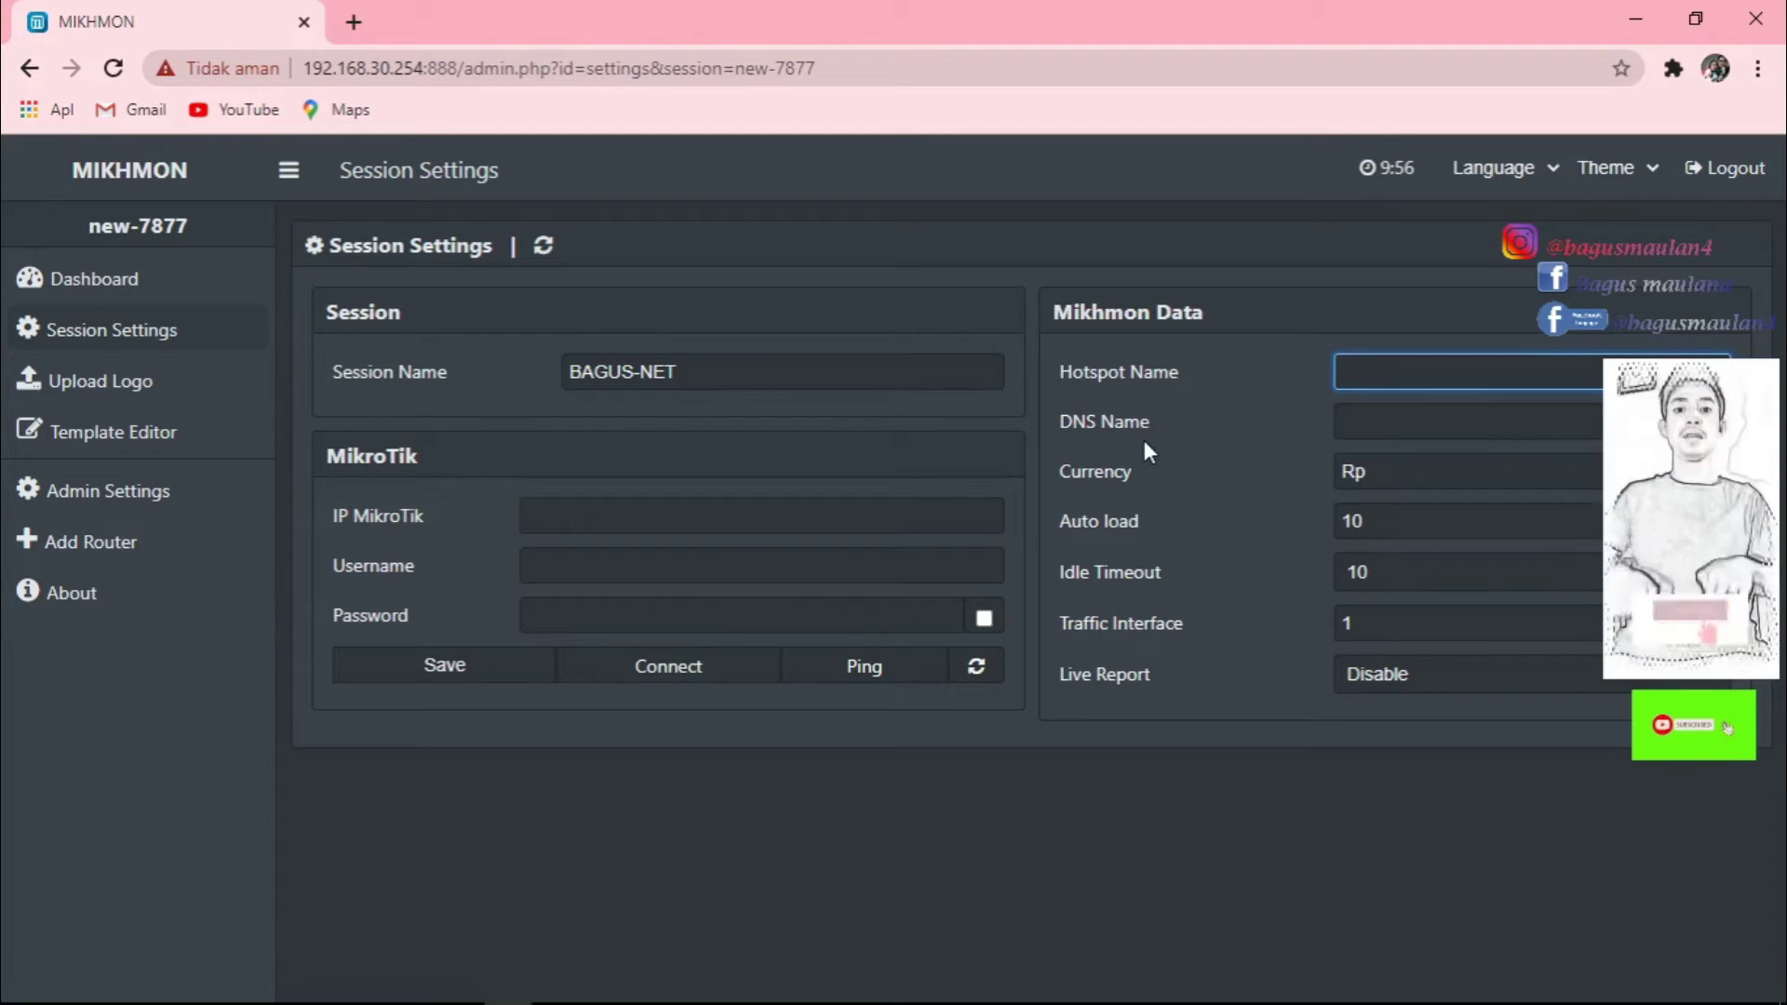
pyautogui.write('BAGUS NET')
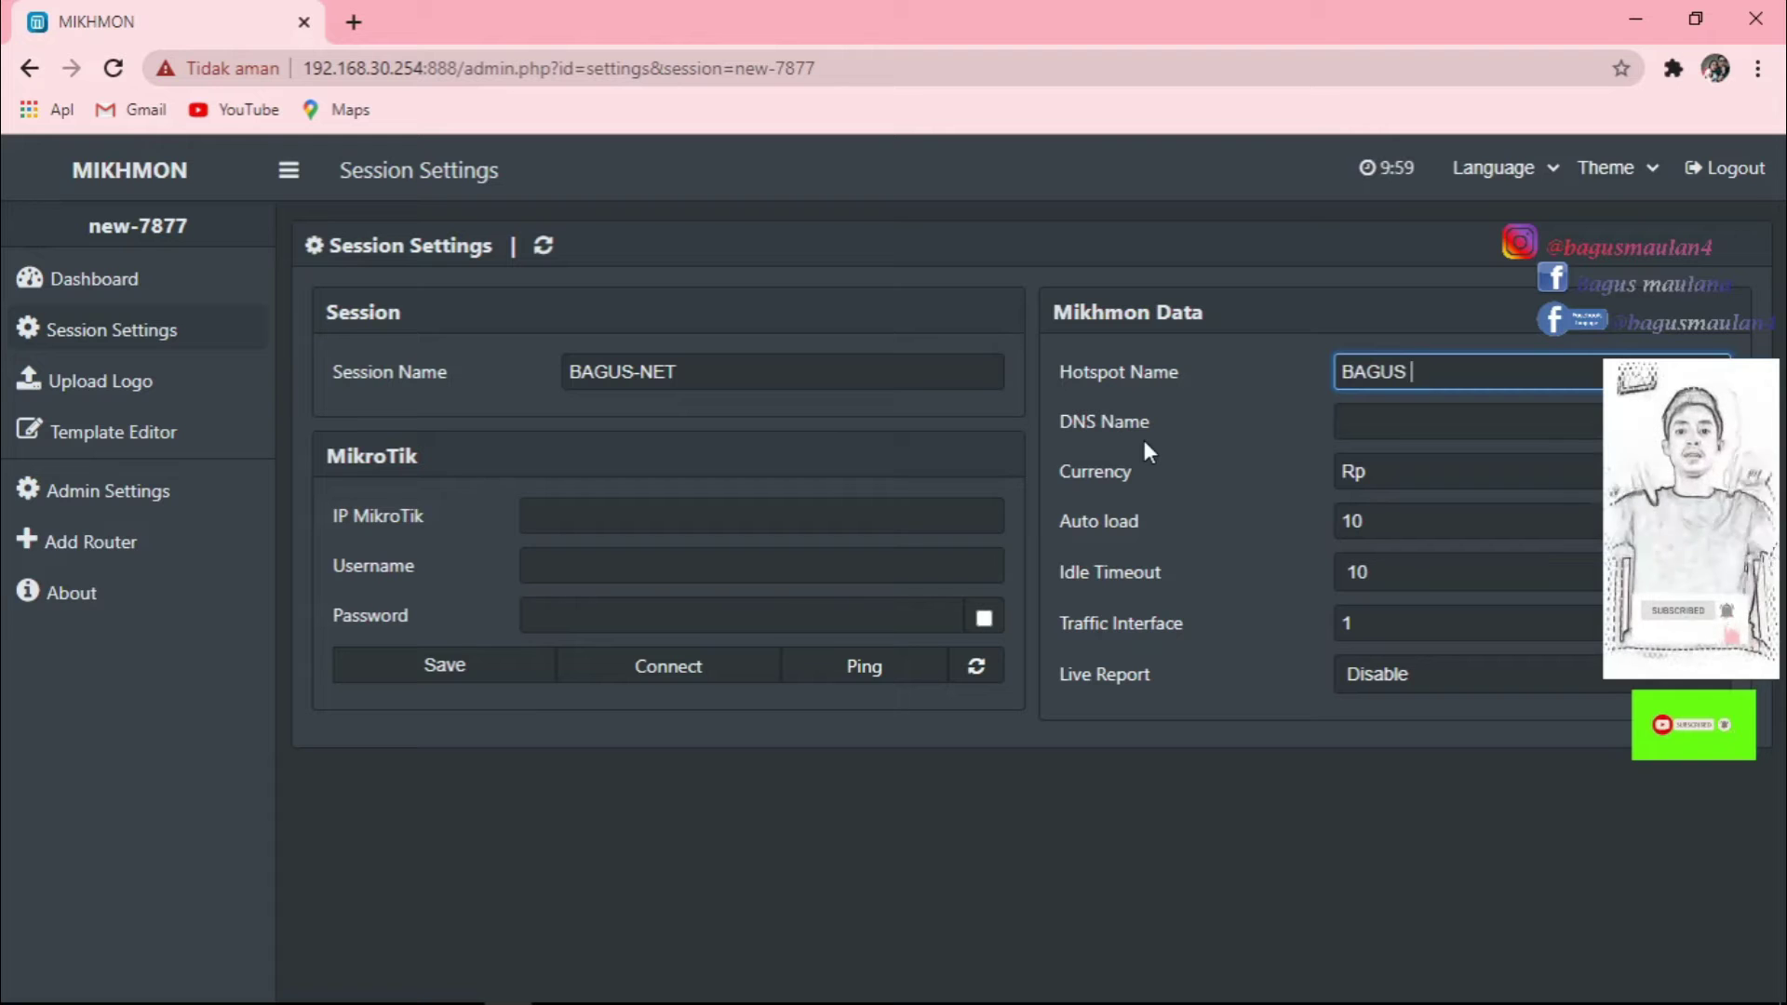
pyautogui.click(1412, 426)
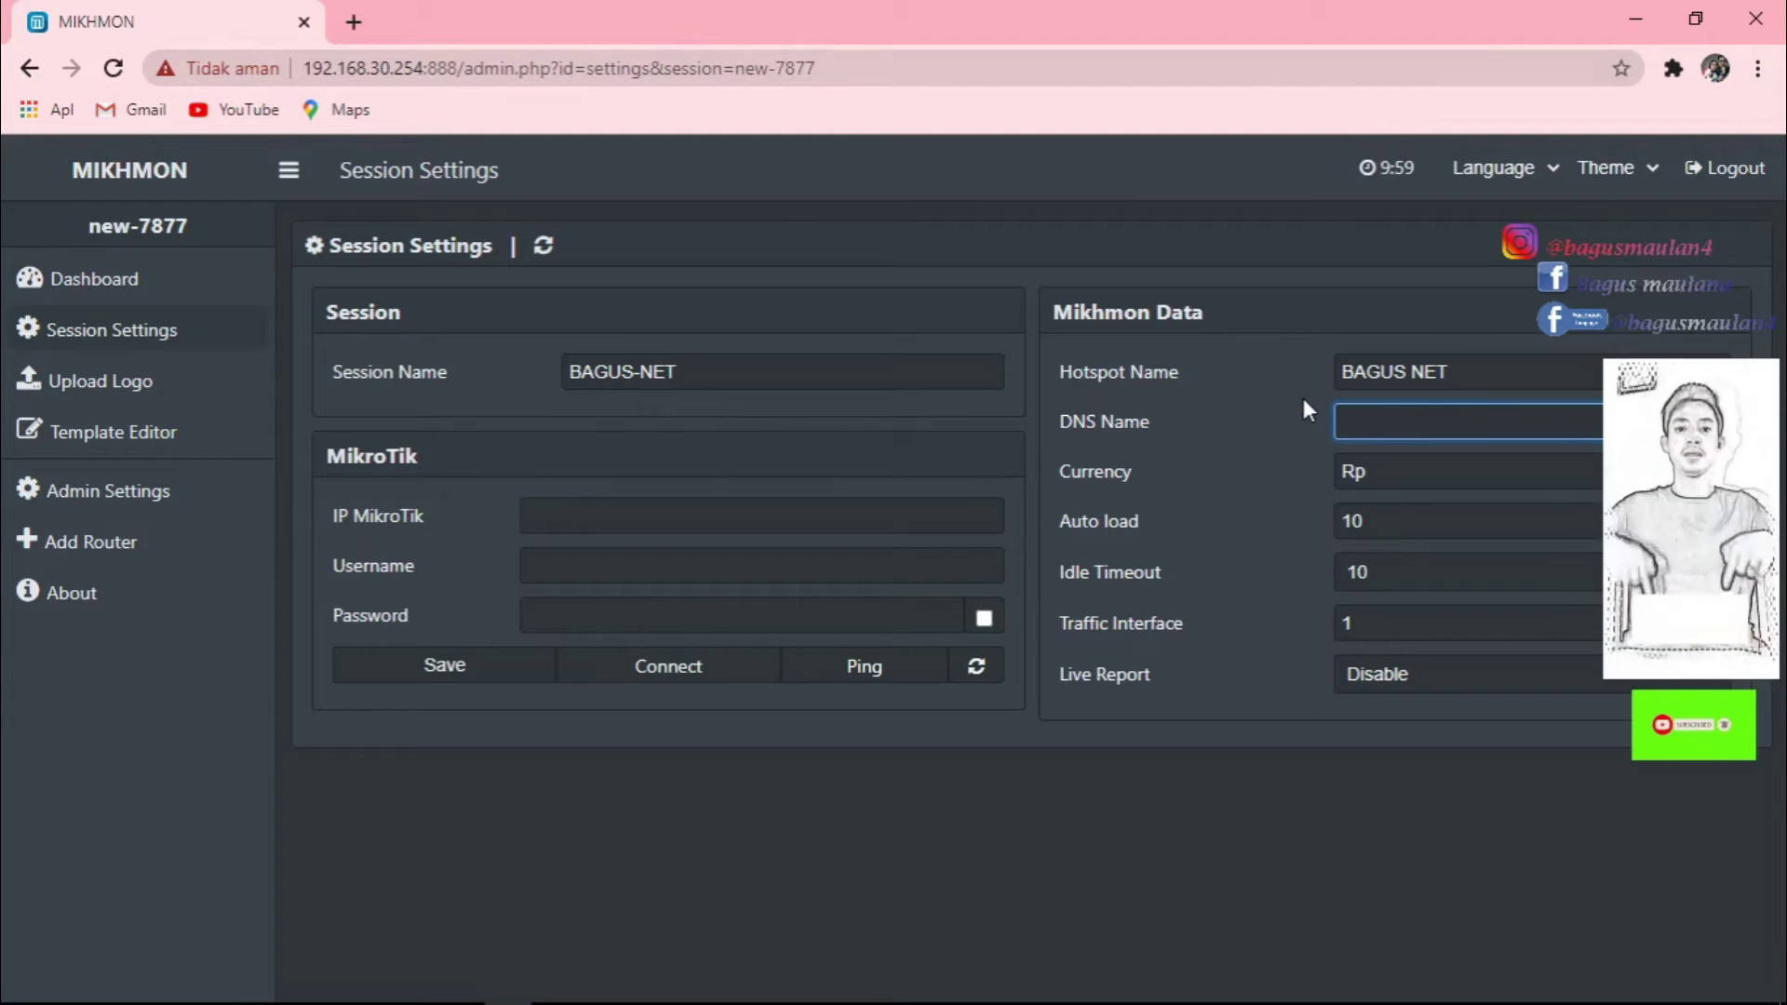
pyautogui.moveTo(510, 988)
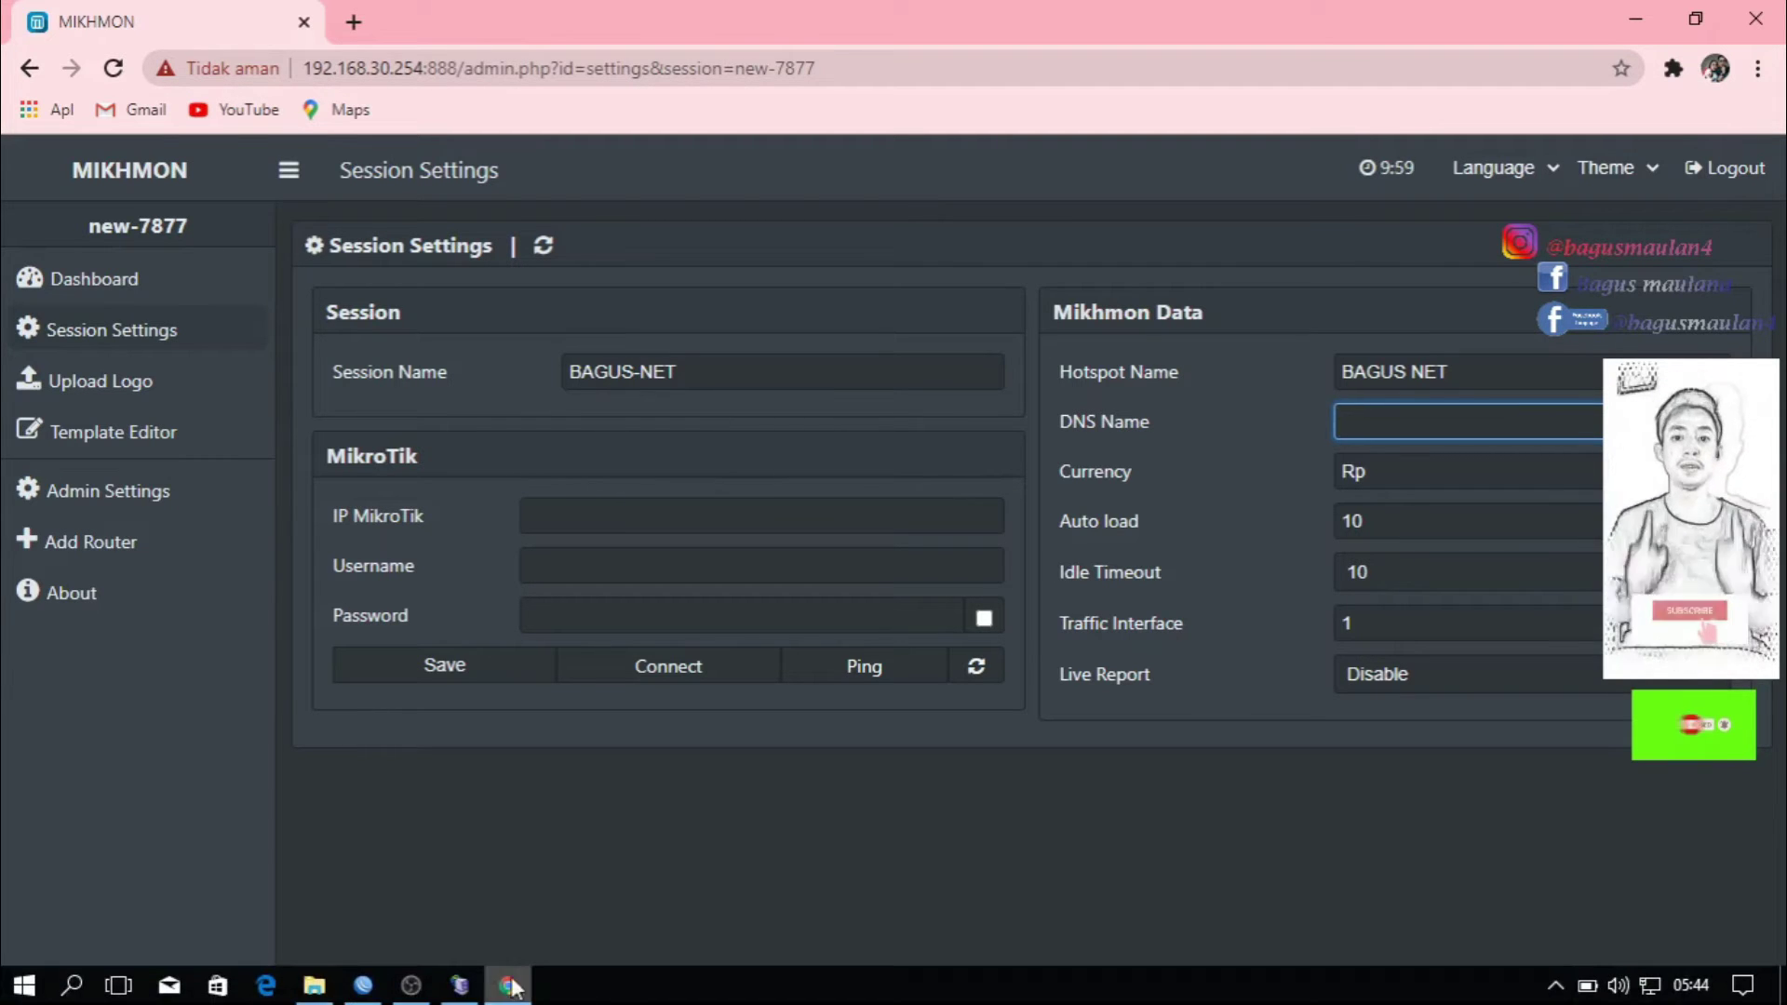
pyautogui.click(363, 985)
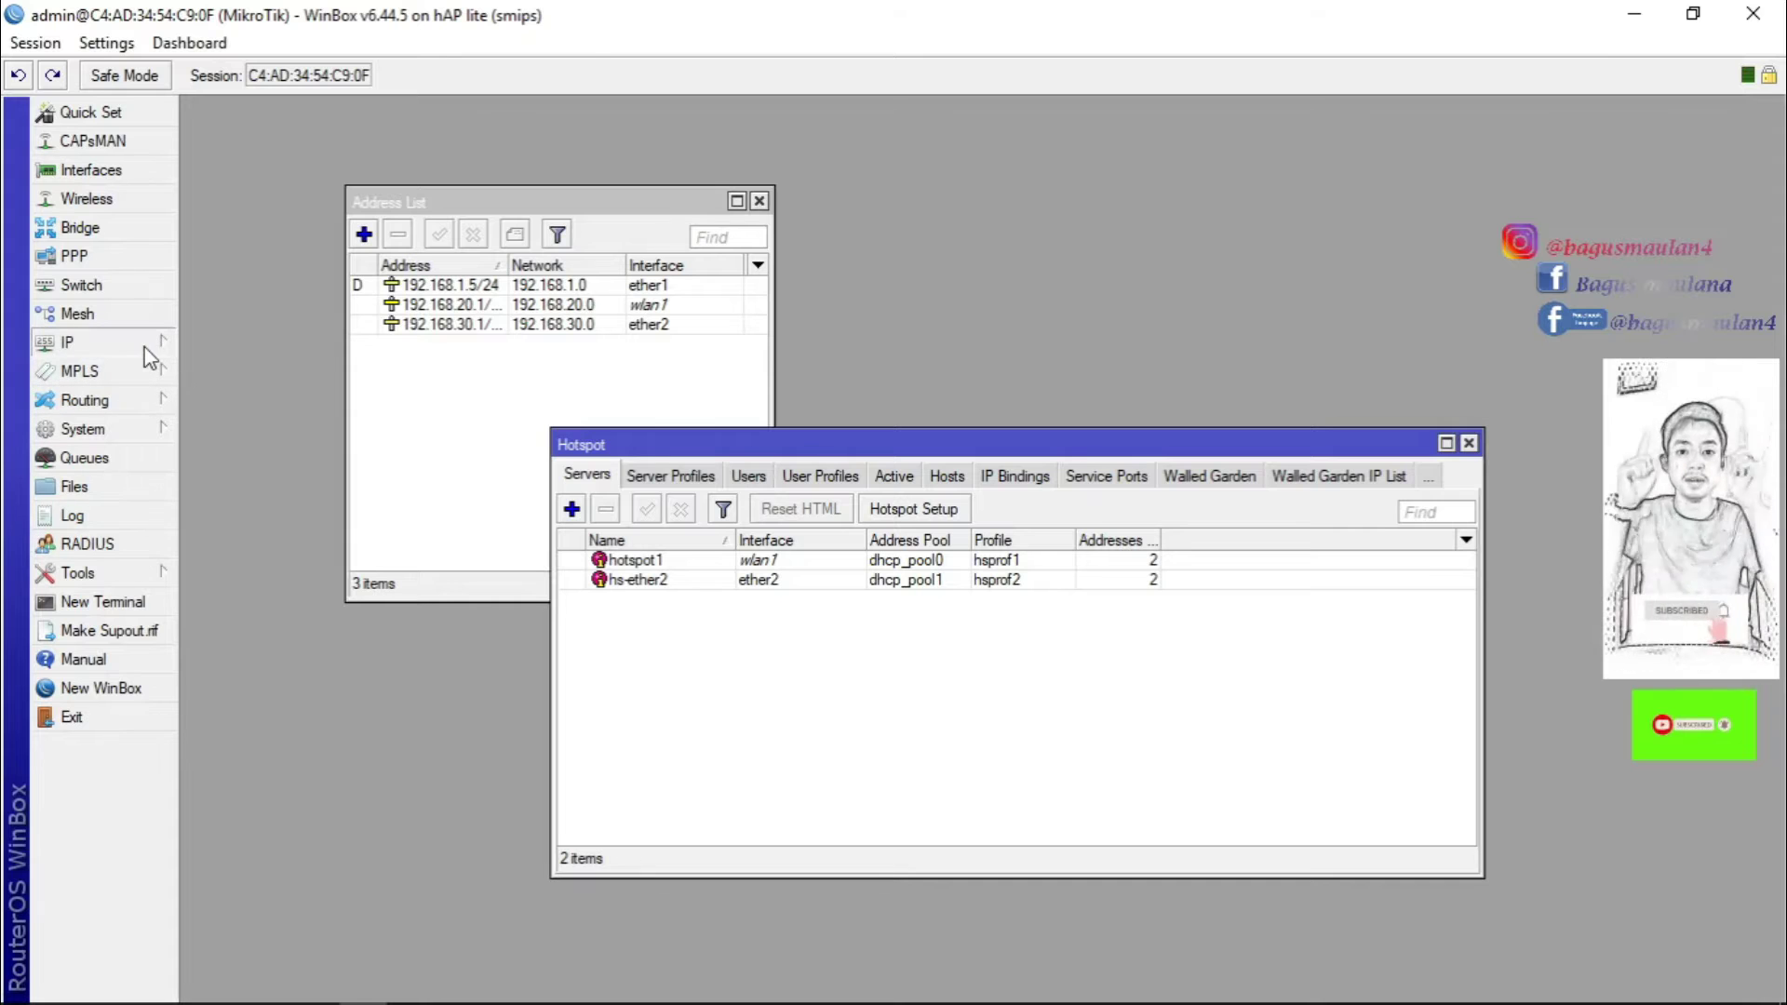
pyautogui.moveTo(84, 342)
pyautogui.click(744, 606)
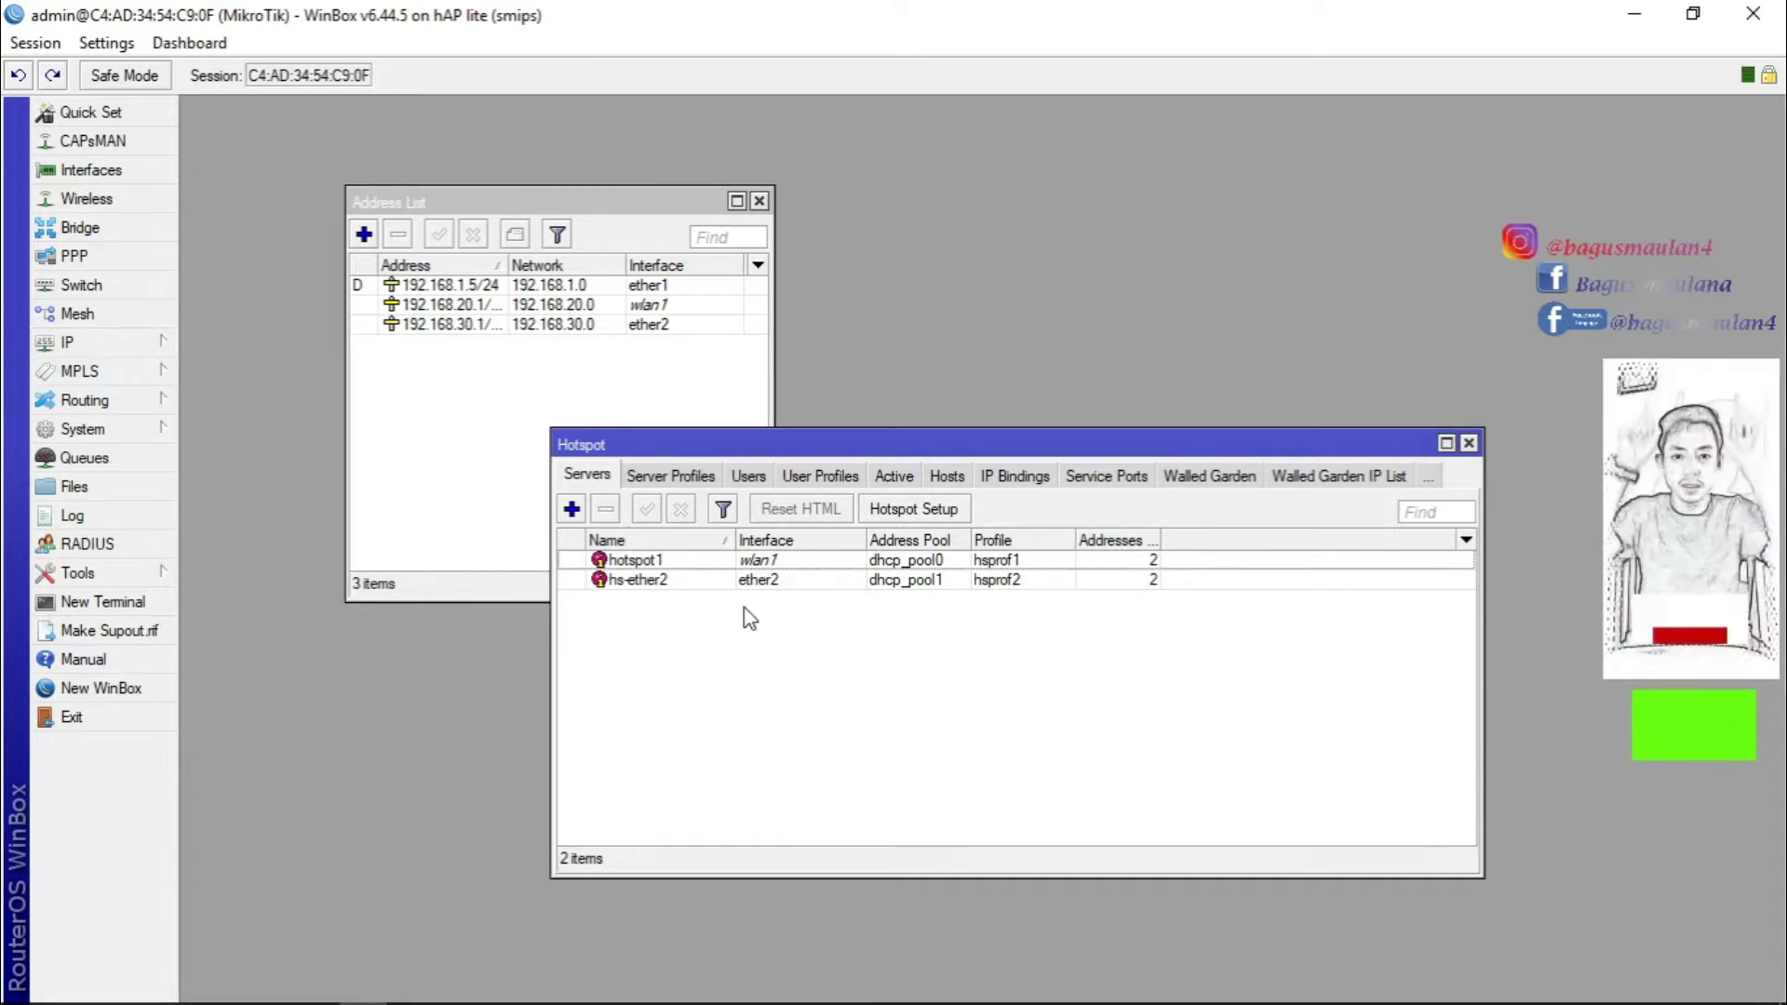
pyautogui.click(670, 478)
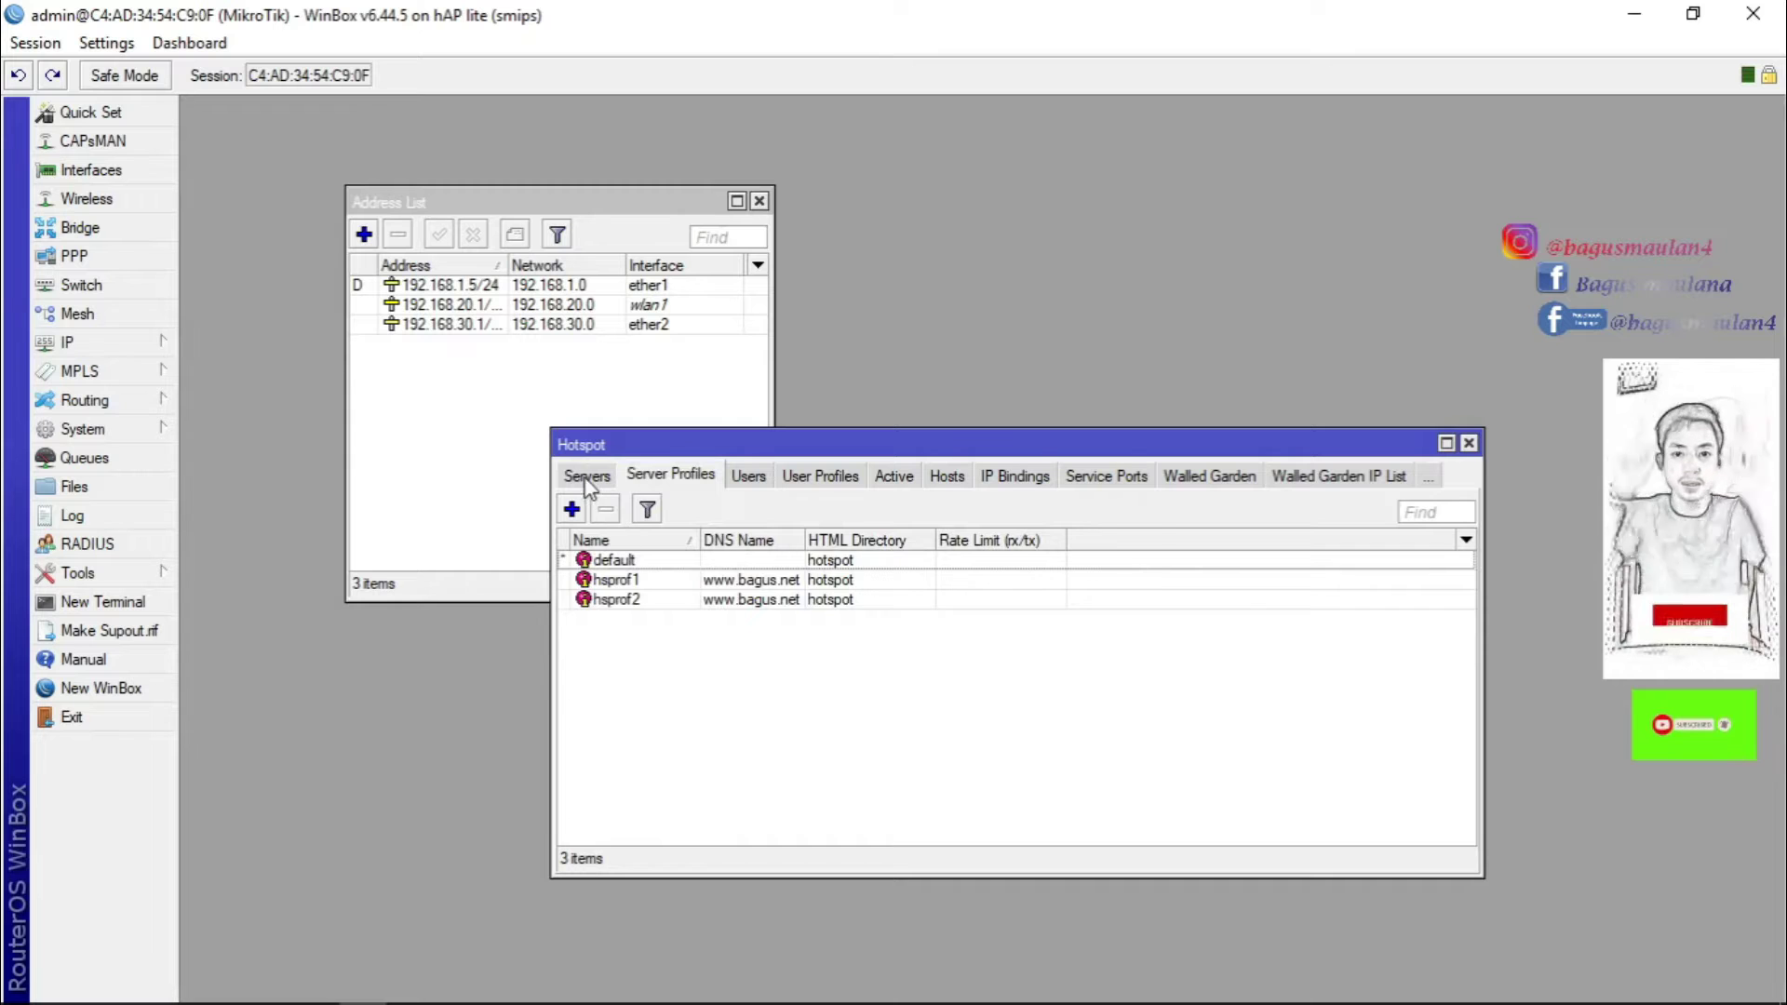
pyautogui.click(586, 478)
pyautogui.click(666, 479)
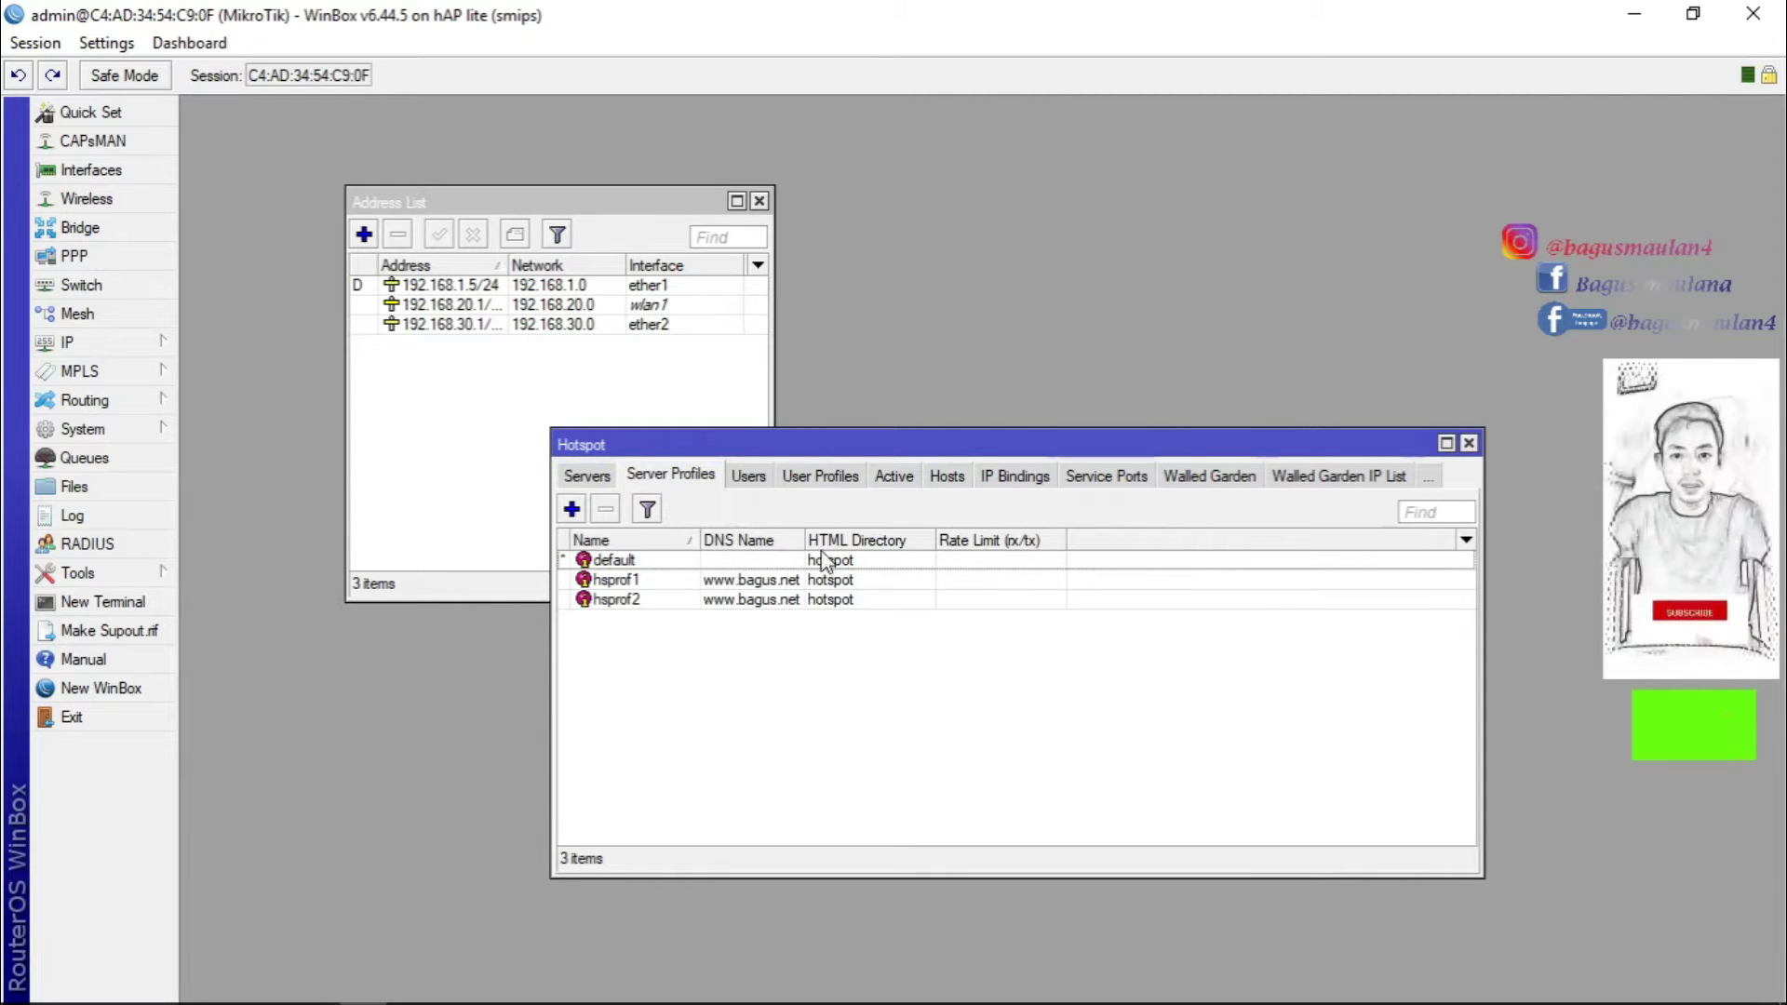
pyautogui.moveTo(805, 539); pyautogui.dragTo(843, 540)
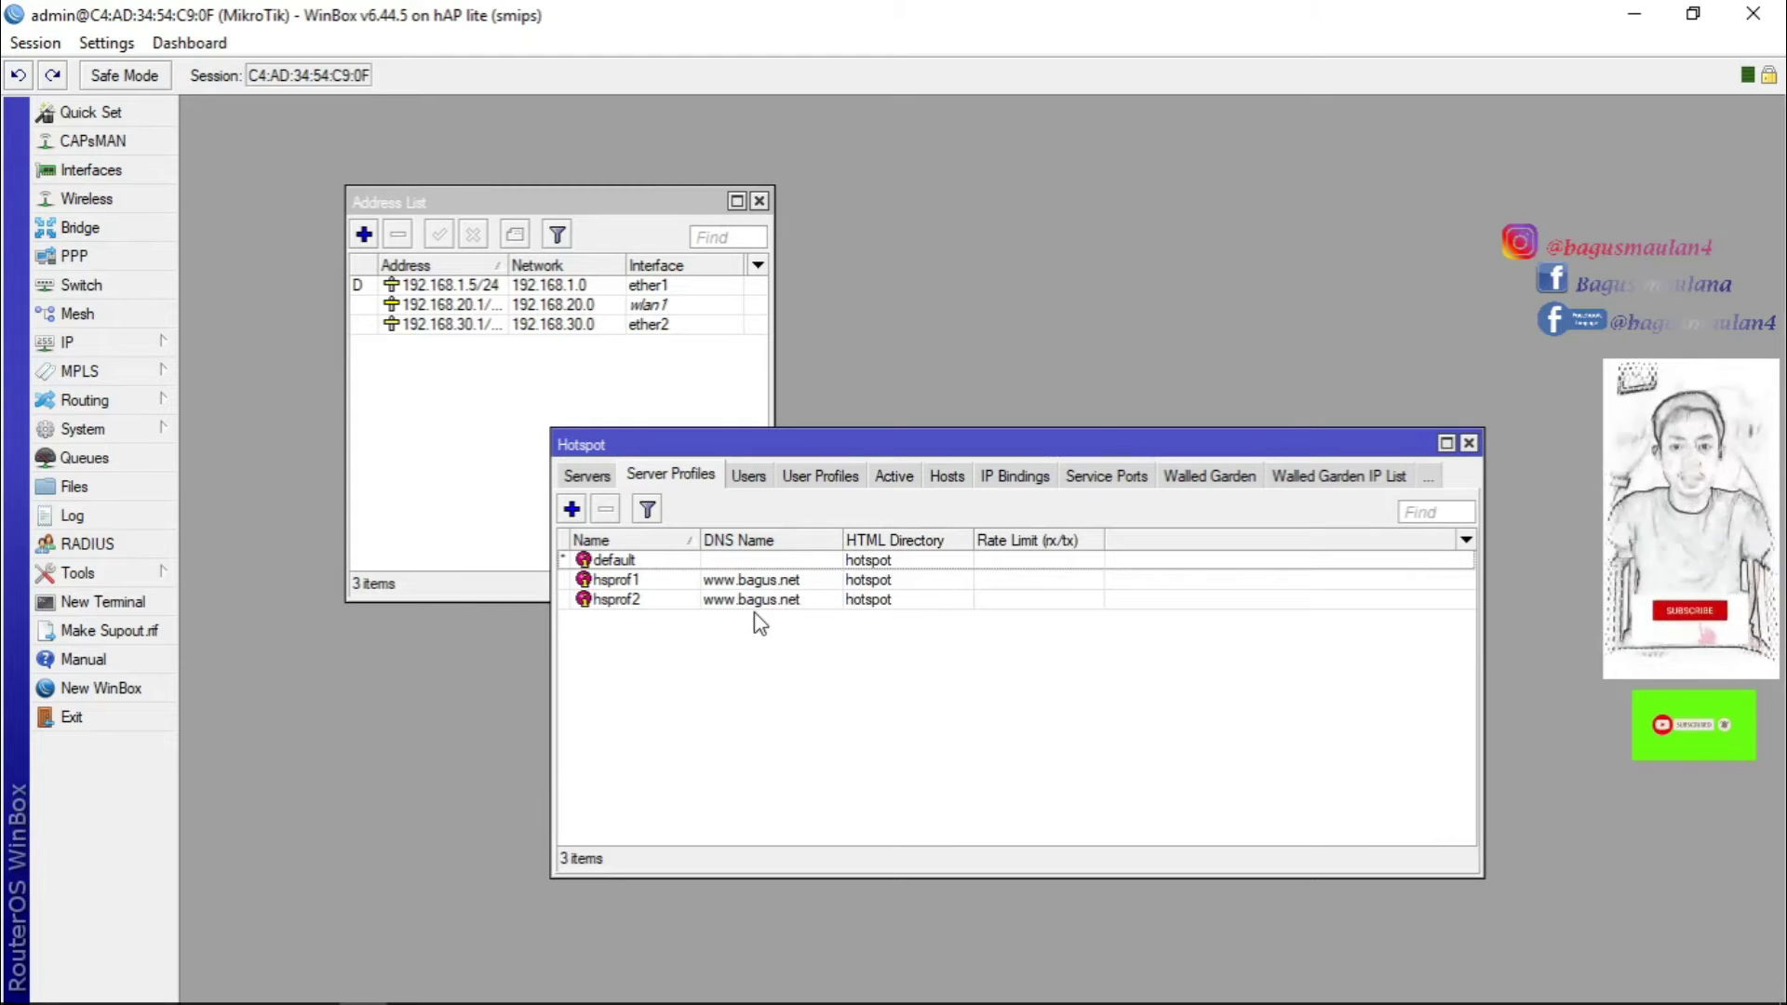
pyautogui.click(731, 605)
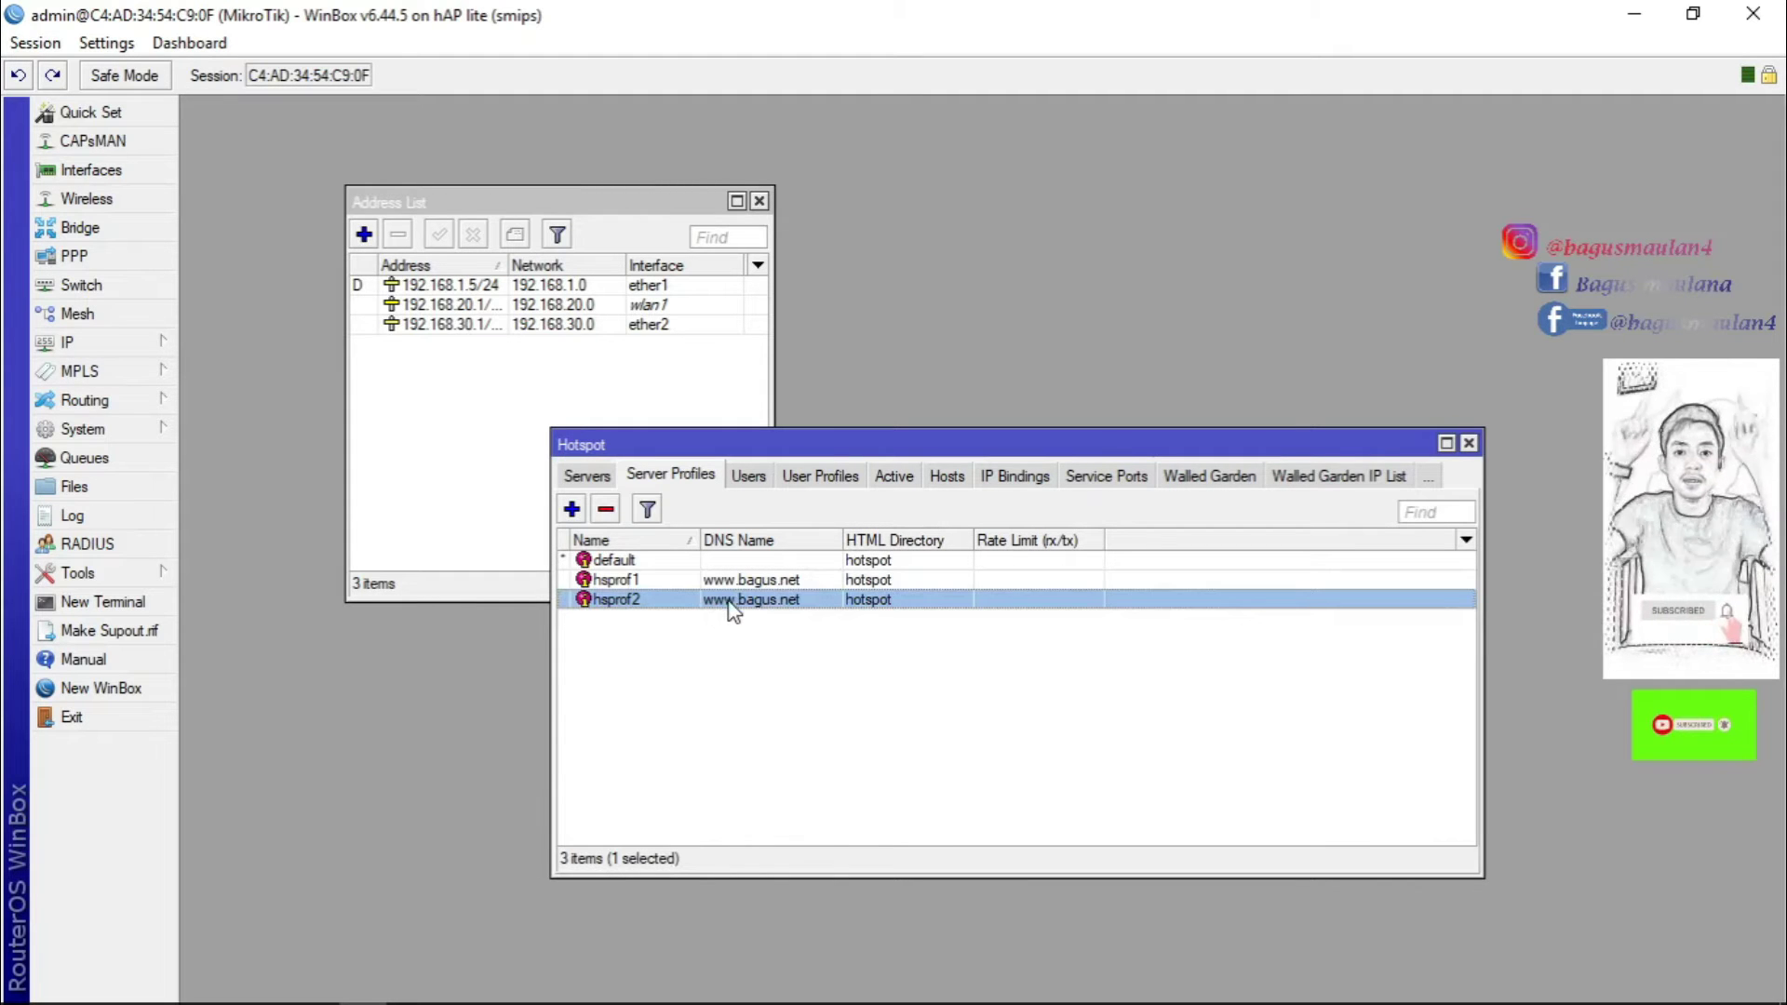
pyautogui.moveTo(535, 1003)
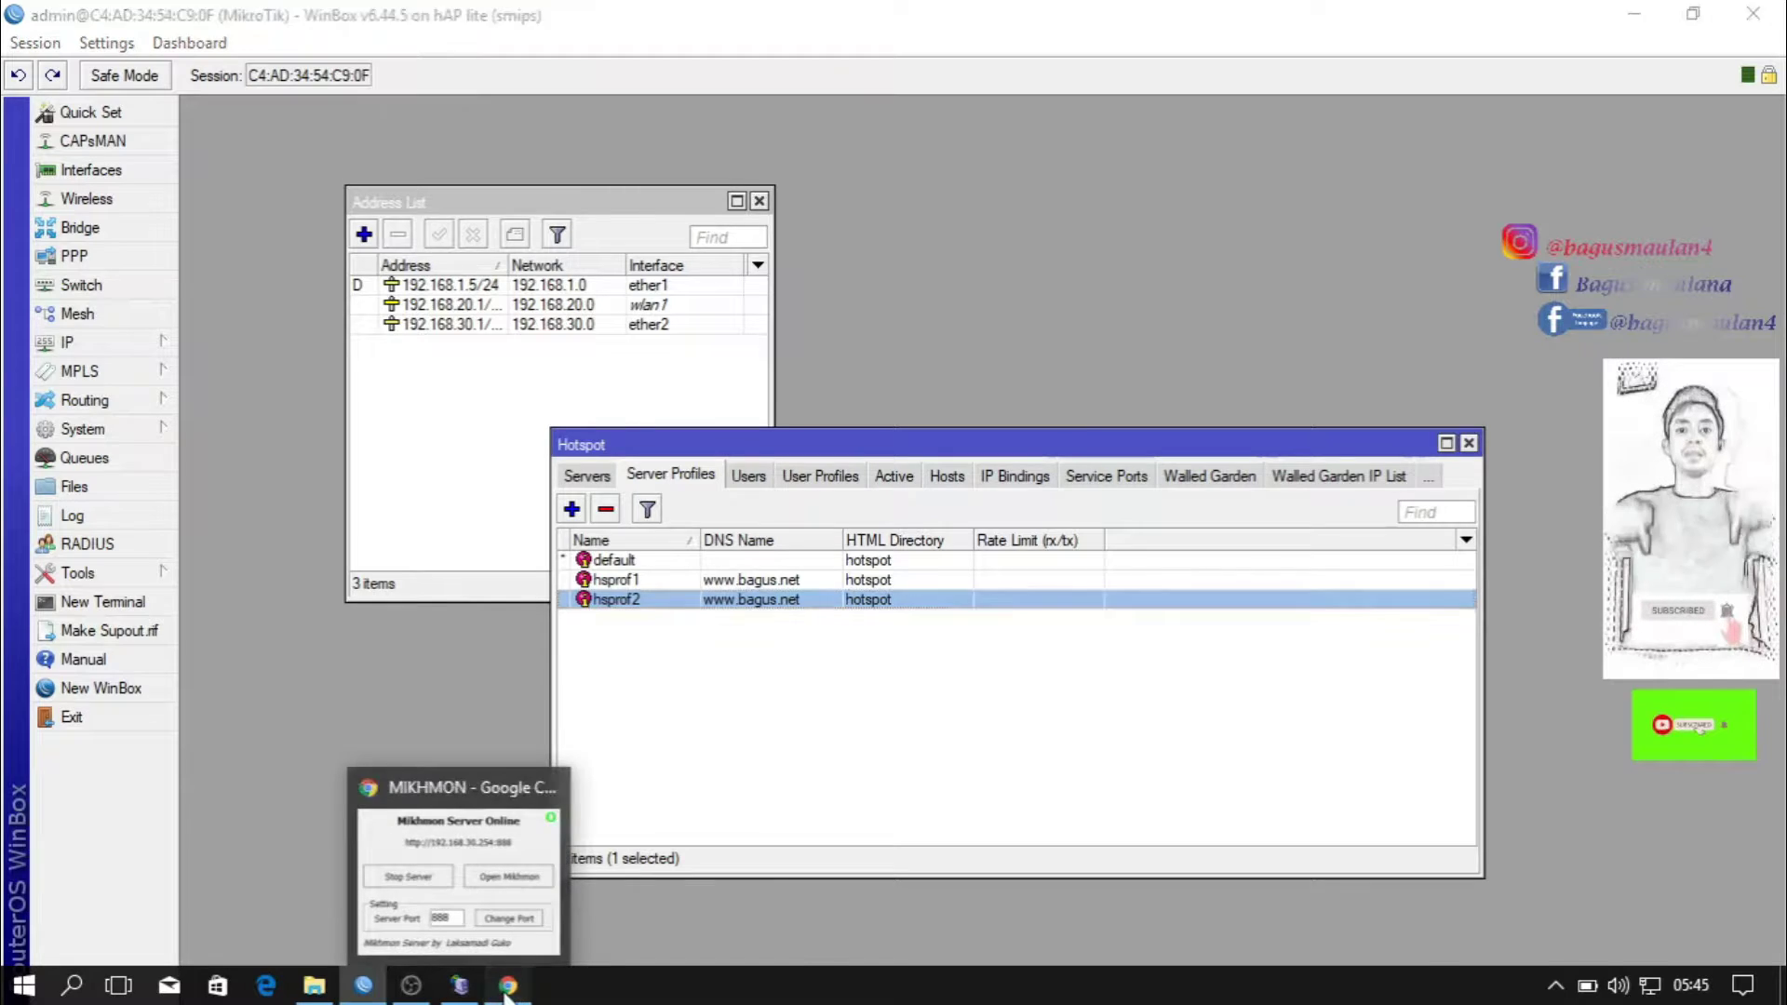
pyautogui.click(507, 993)
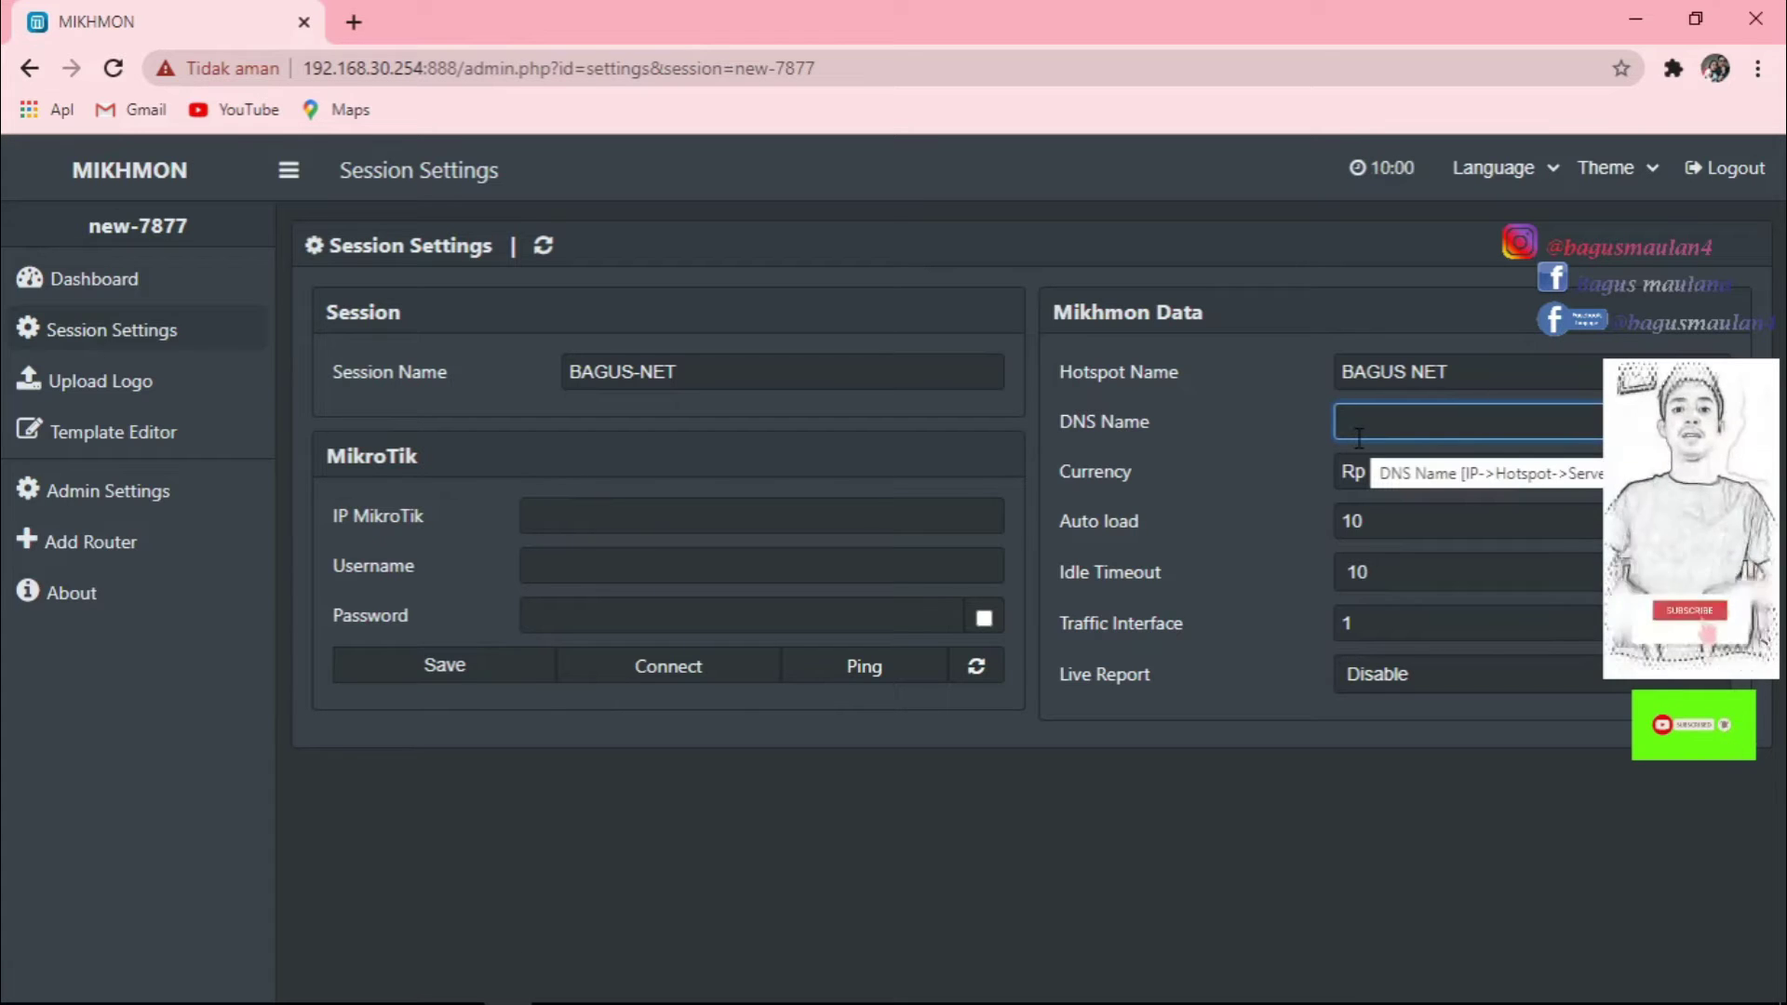
pyautogui.write('www')
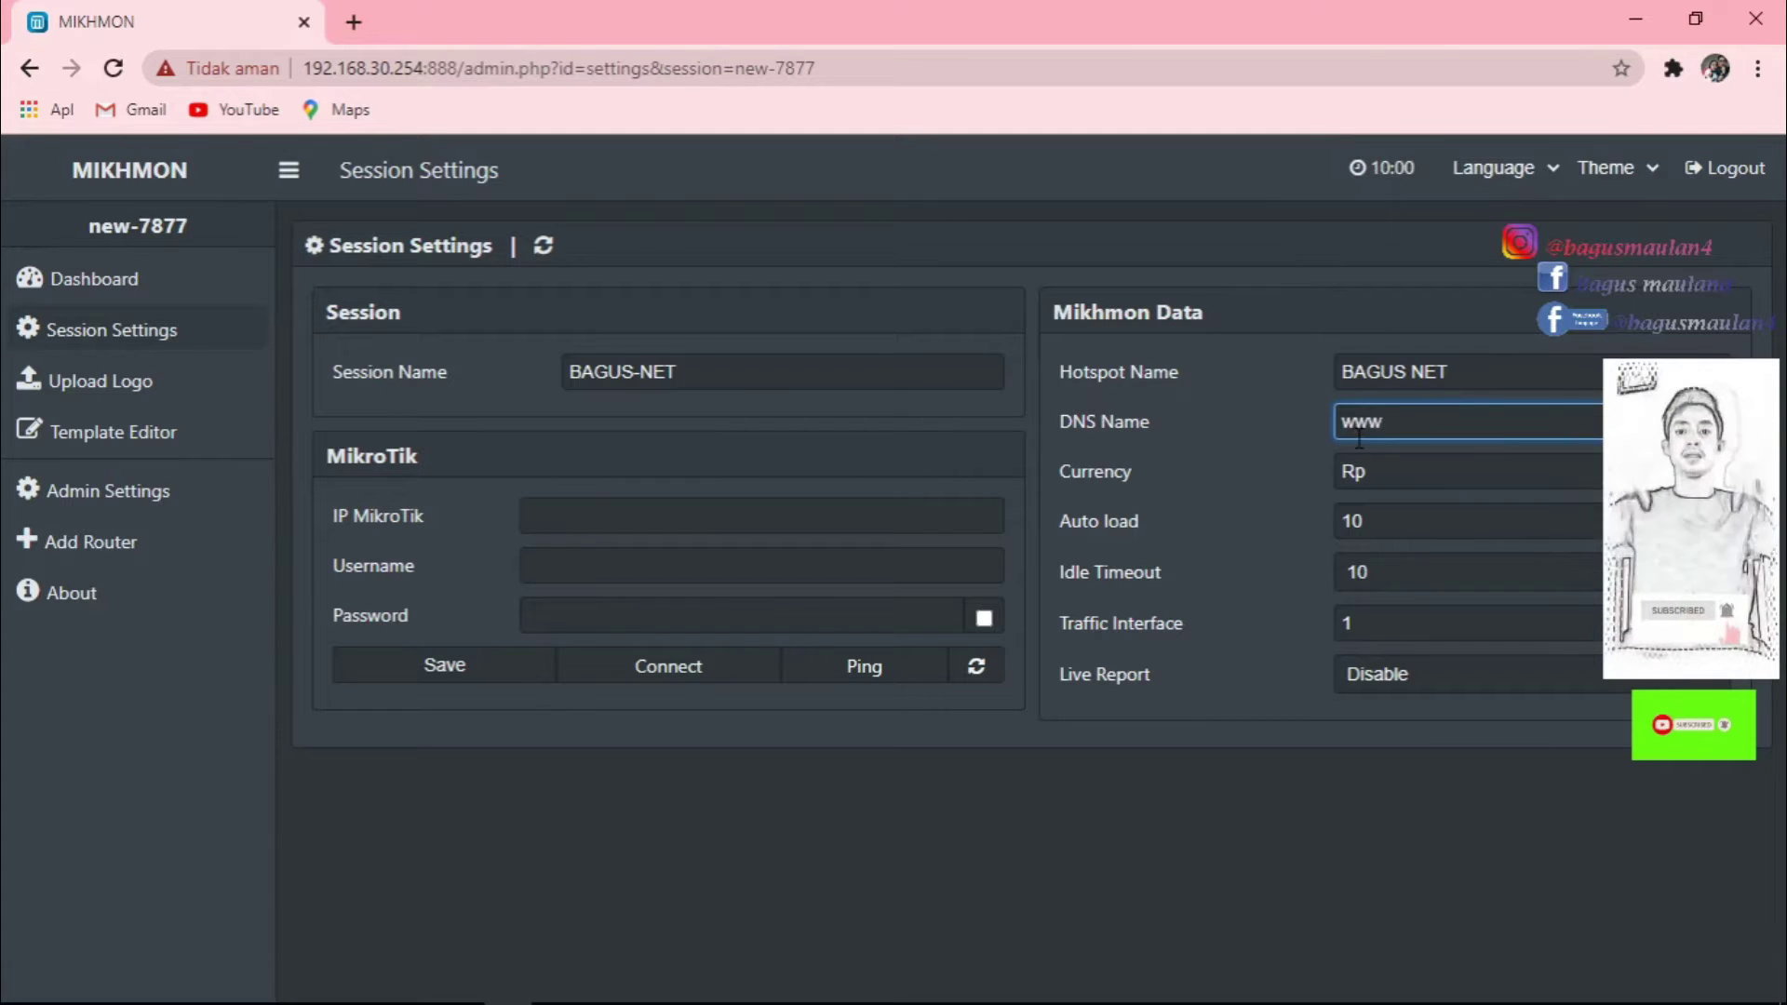
pyautogui.write('.bagus')
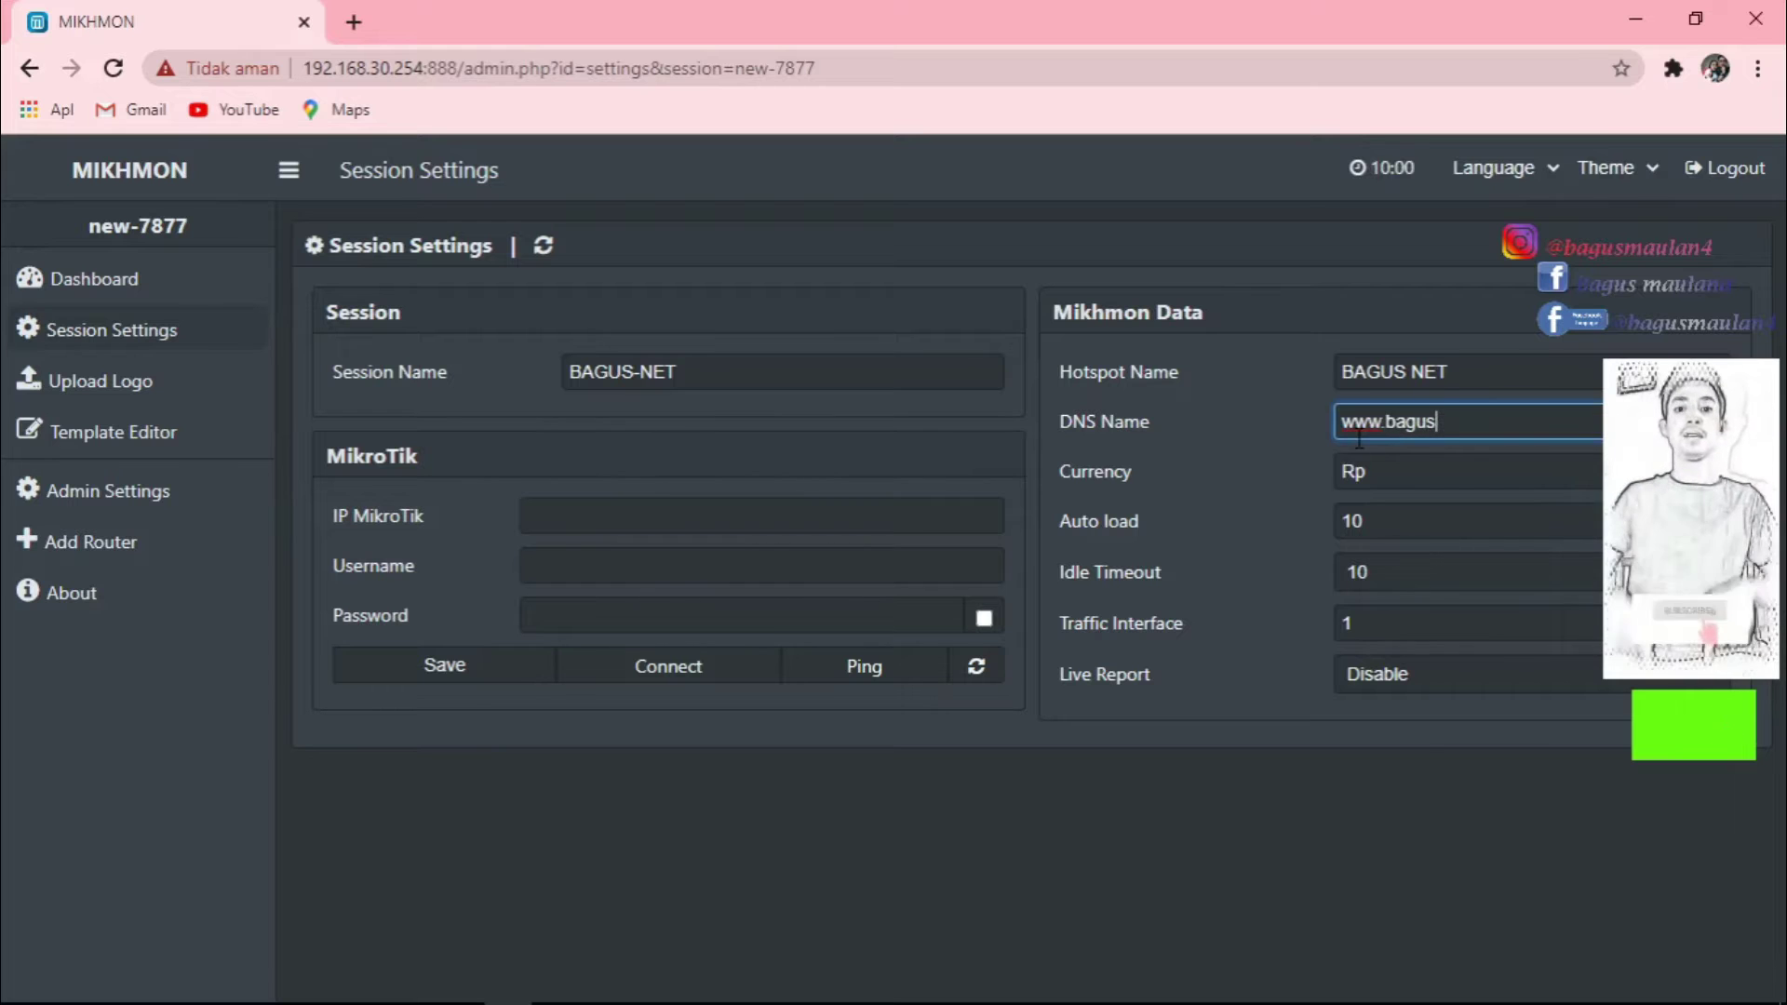
pyautogui.write('.net')
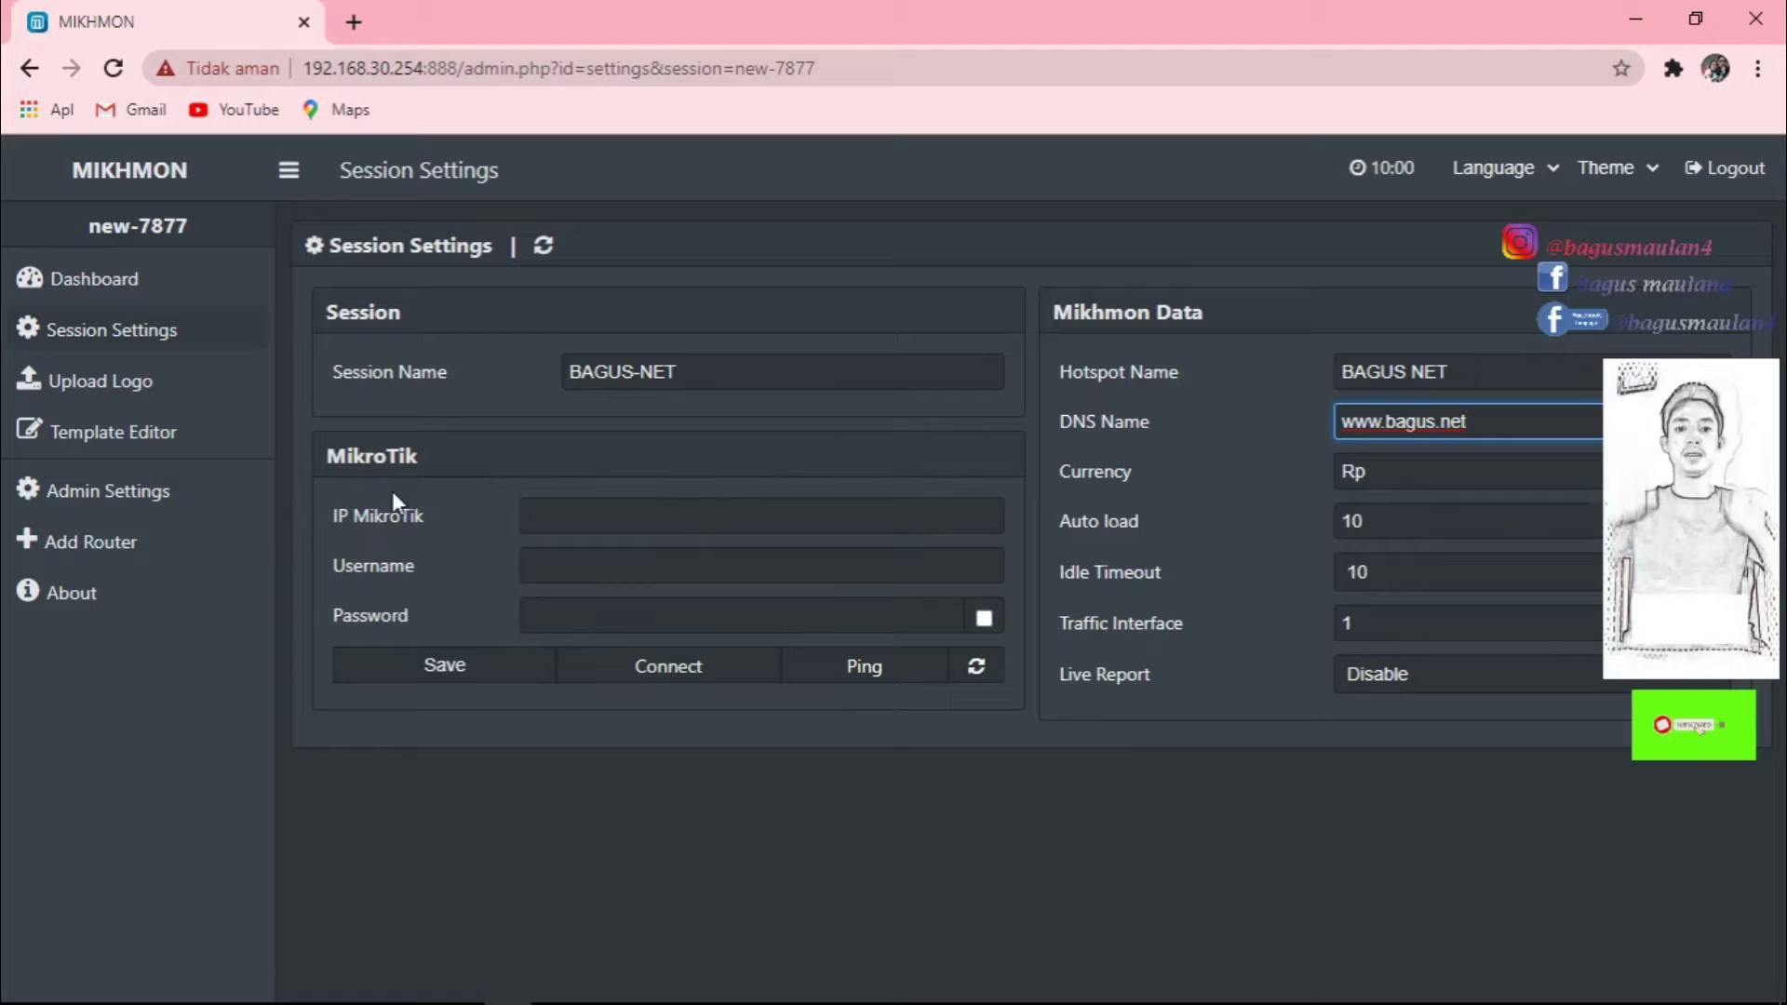
pyautogui.click(573, 519)
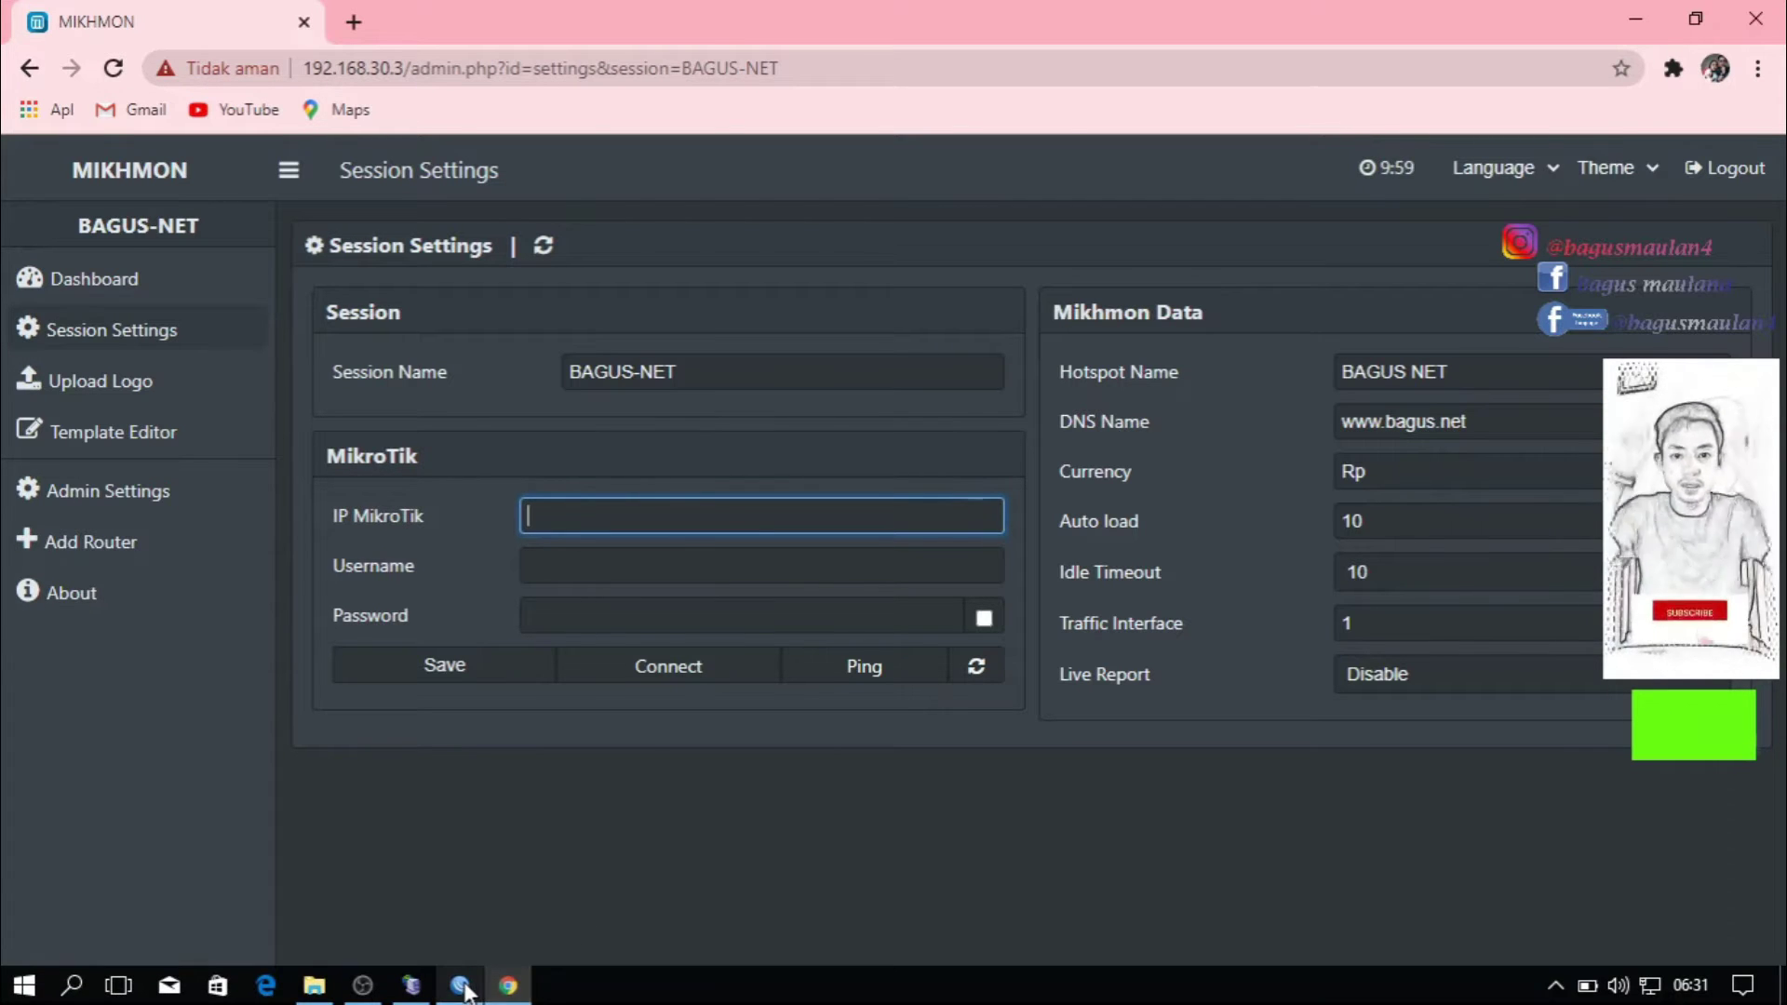
# Look up the router's address under IP > Addresses in WinBox, then return to Mikhmon.
pyautogui.click(462, 991)
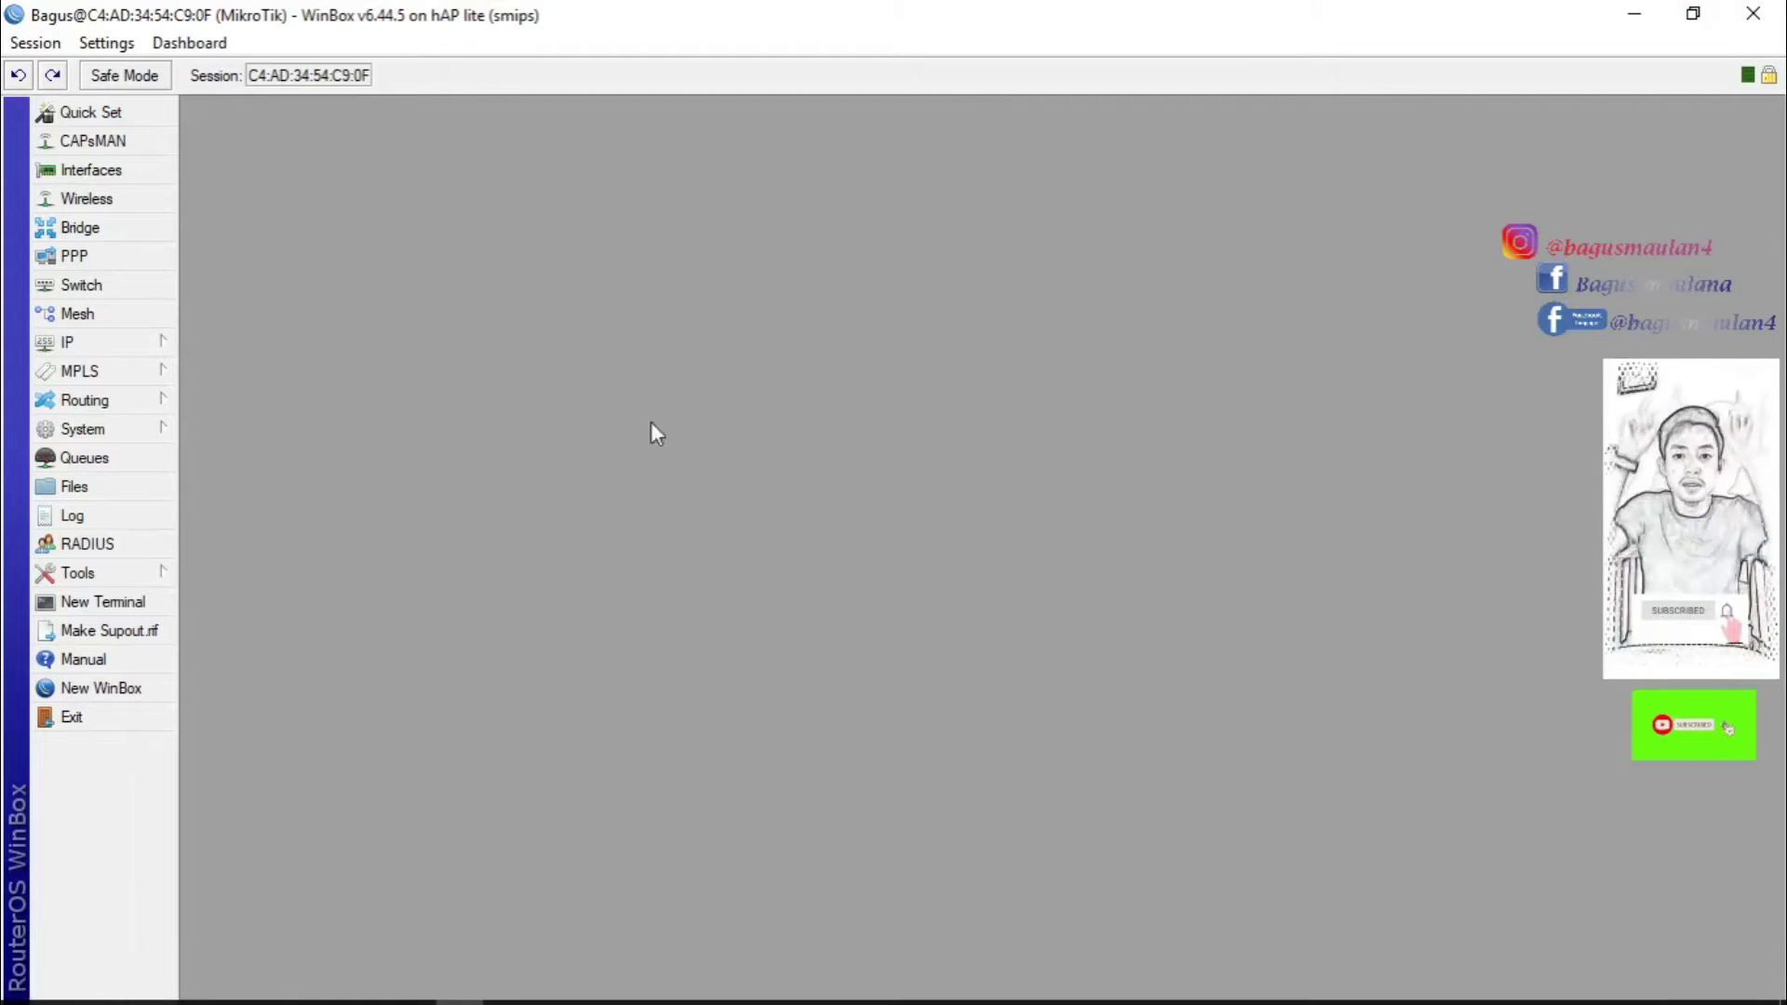
pyautogui.click(141, 344)
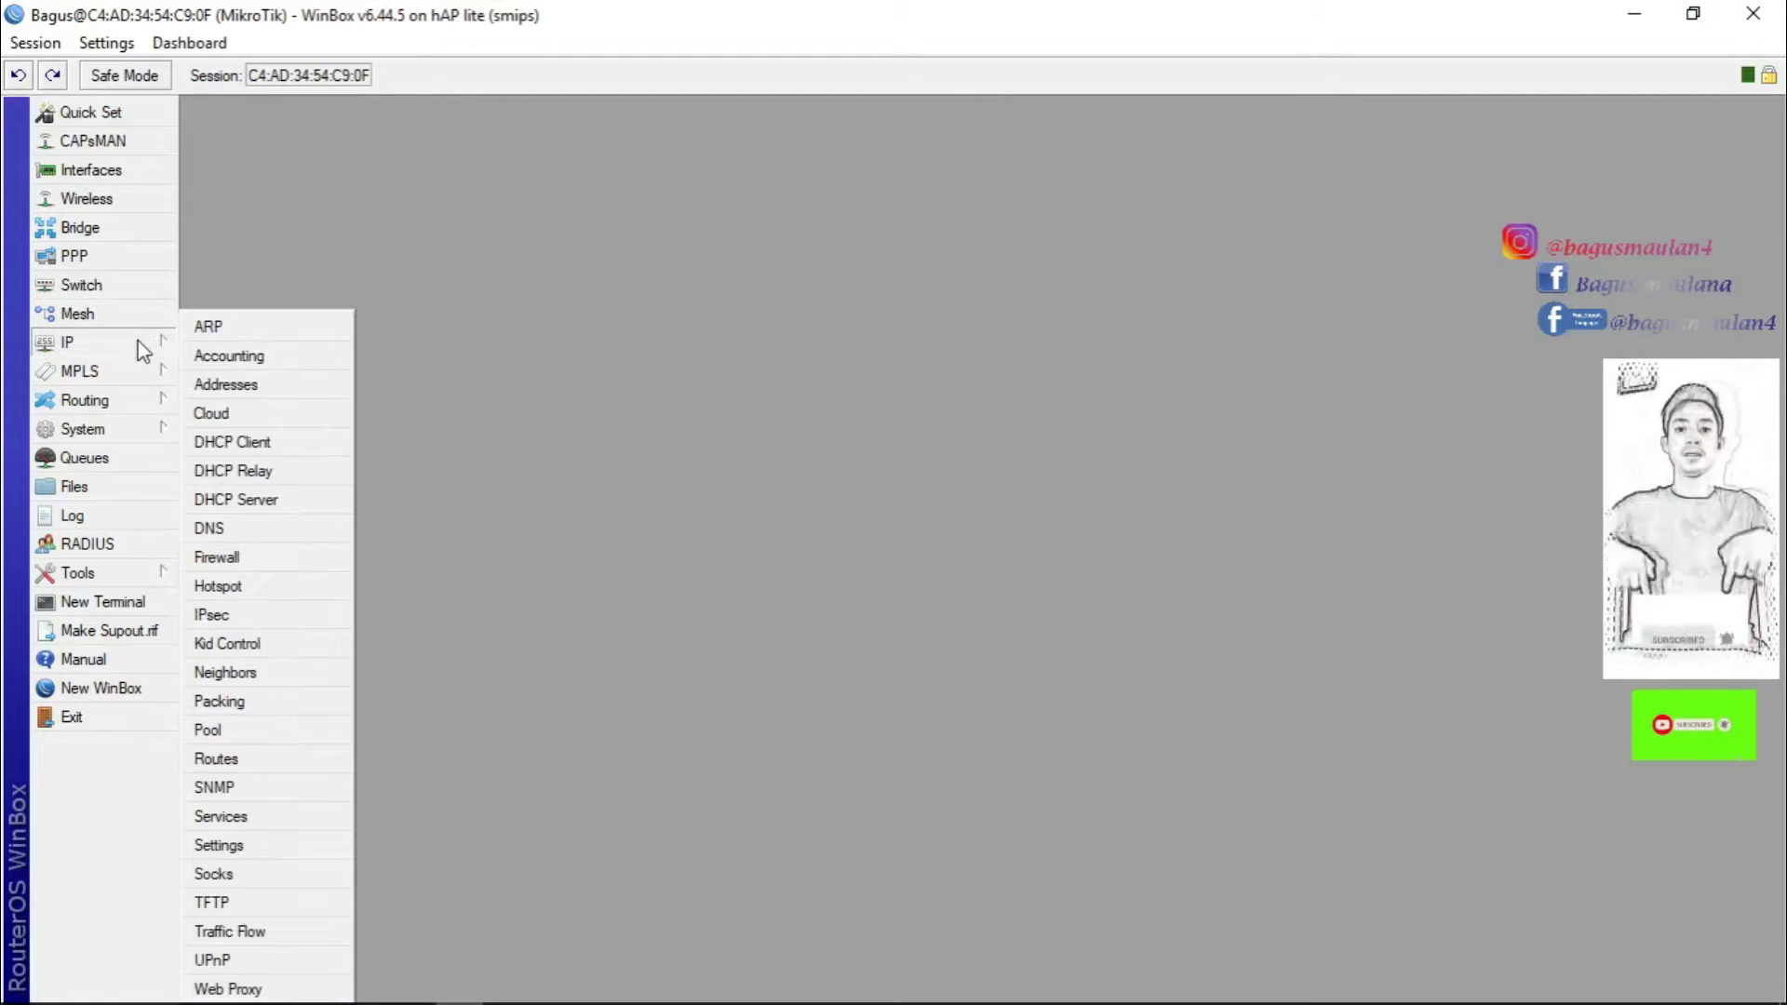
pyautogui.click(259, 388)
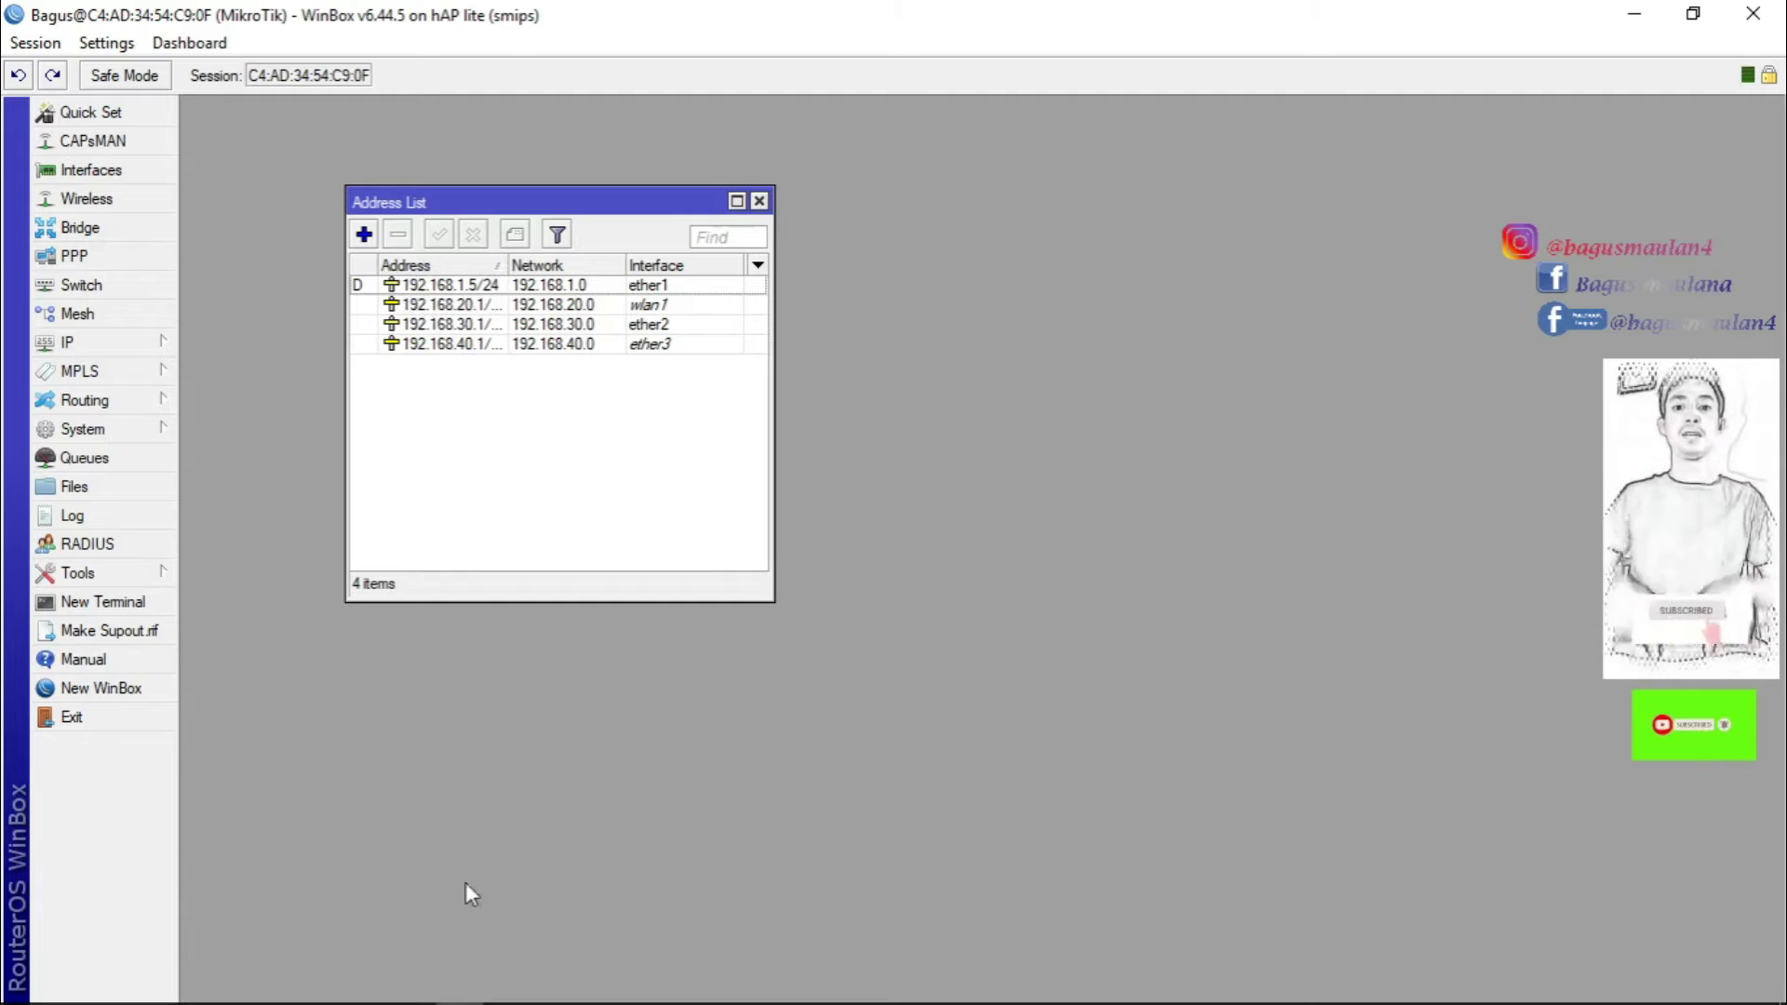
pyautogui.click(504, 986)
# Enter 192.168.1.5 as the session's MikroTik IP, then switch back to WinBox.
pyautogui.click(605, 507)
pyautogui.write('192')
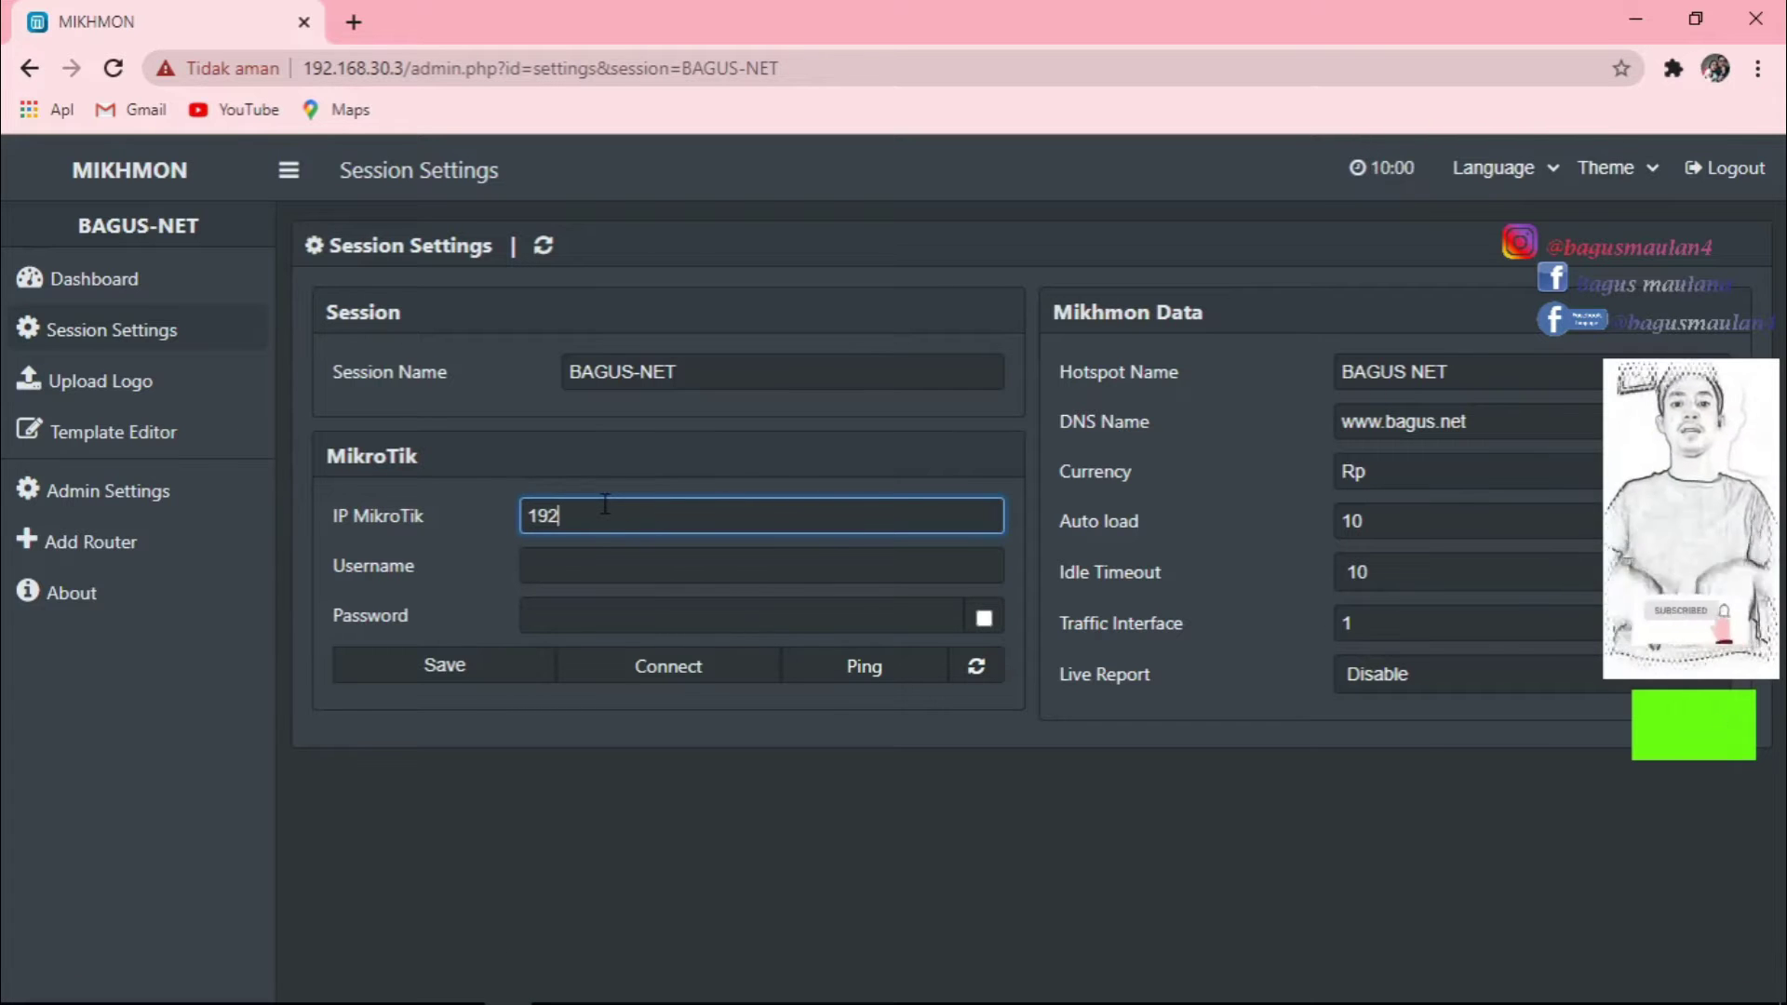
pyautogui.write('.168.1.5')
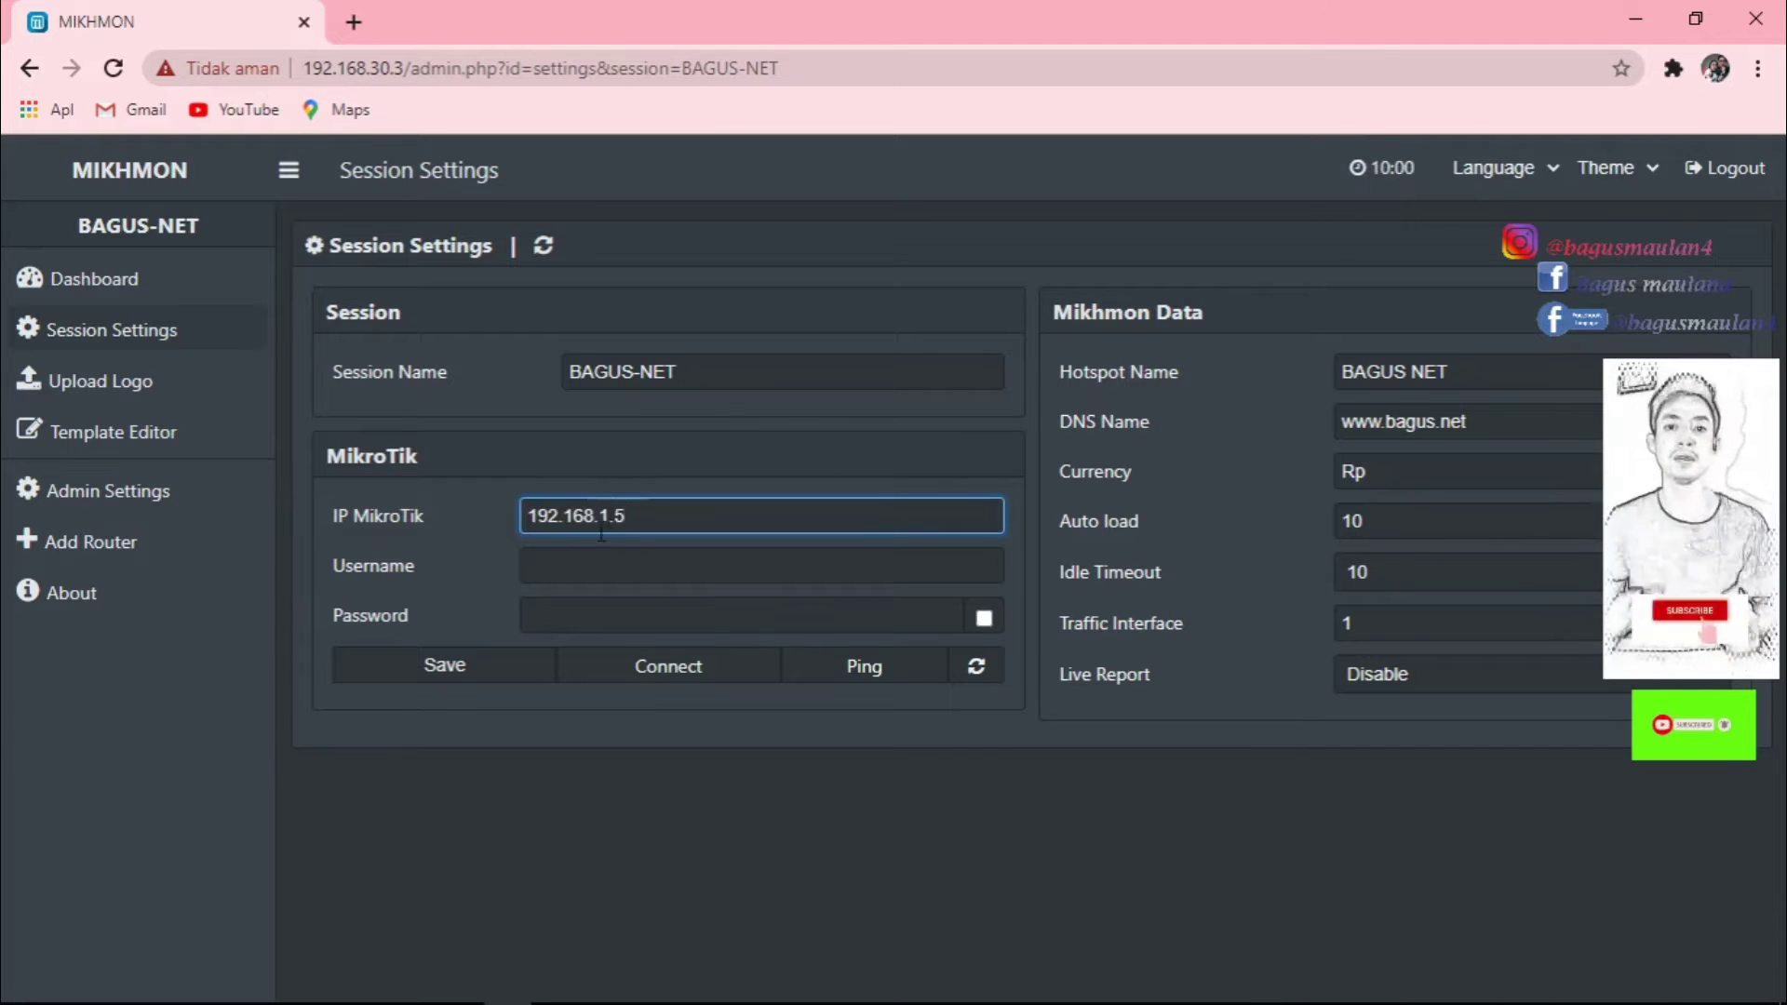
pyautogui.click(573, 565)
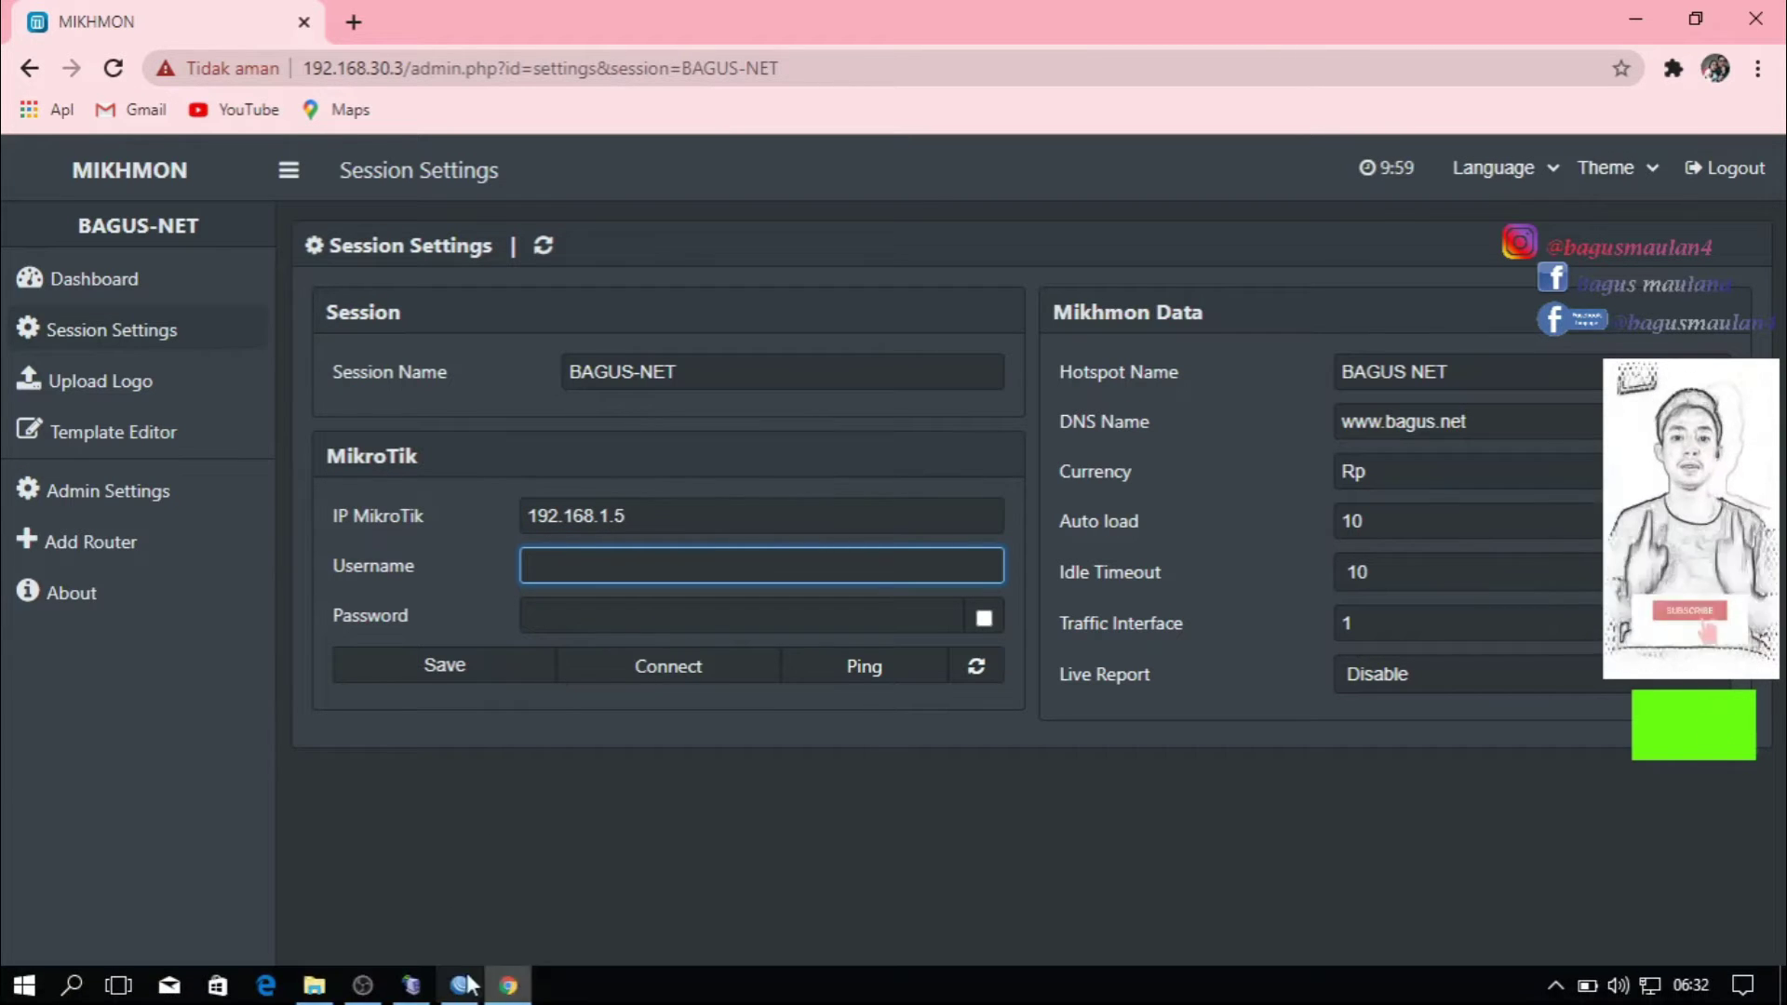
pyautogui.click(459, 984)
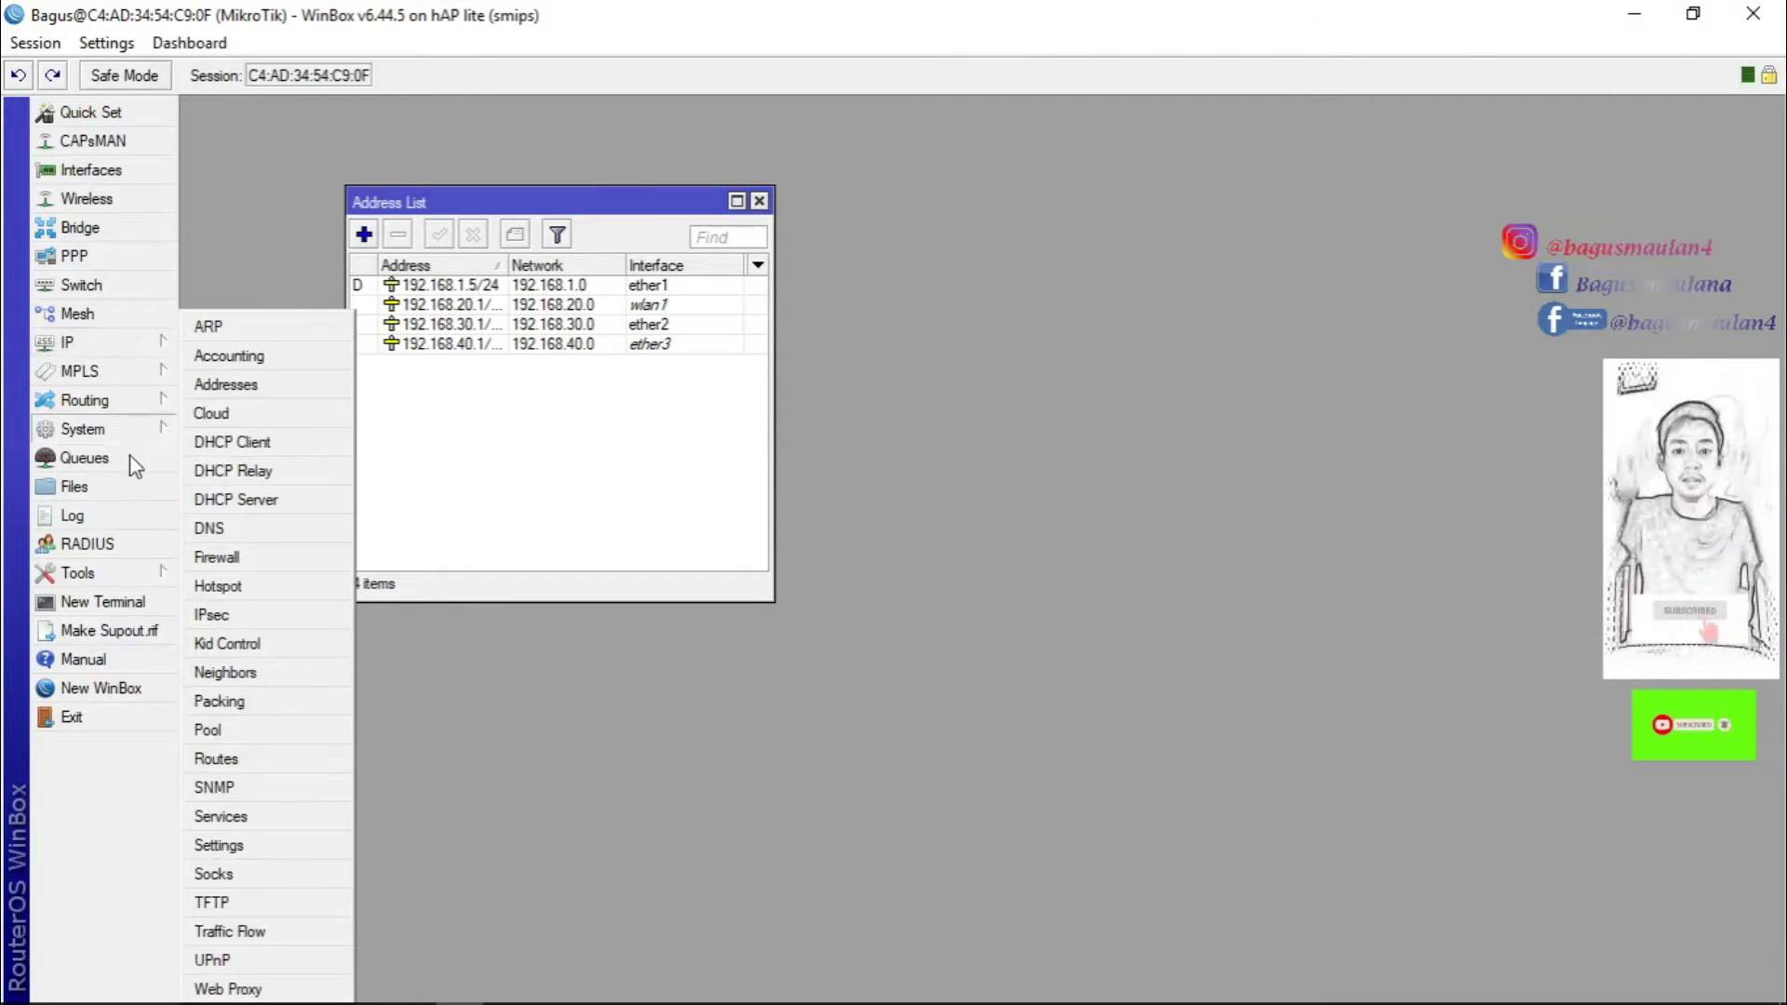
# Add a new router user in WinBox and assign it the full group.
pyautogui.moveTo(110, 420)
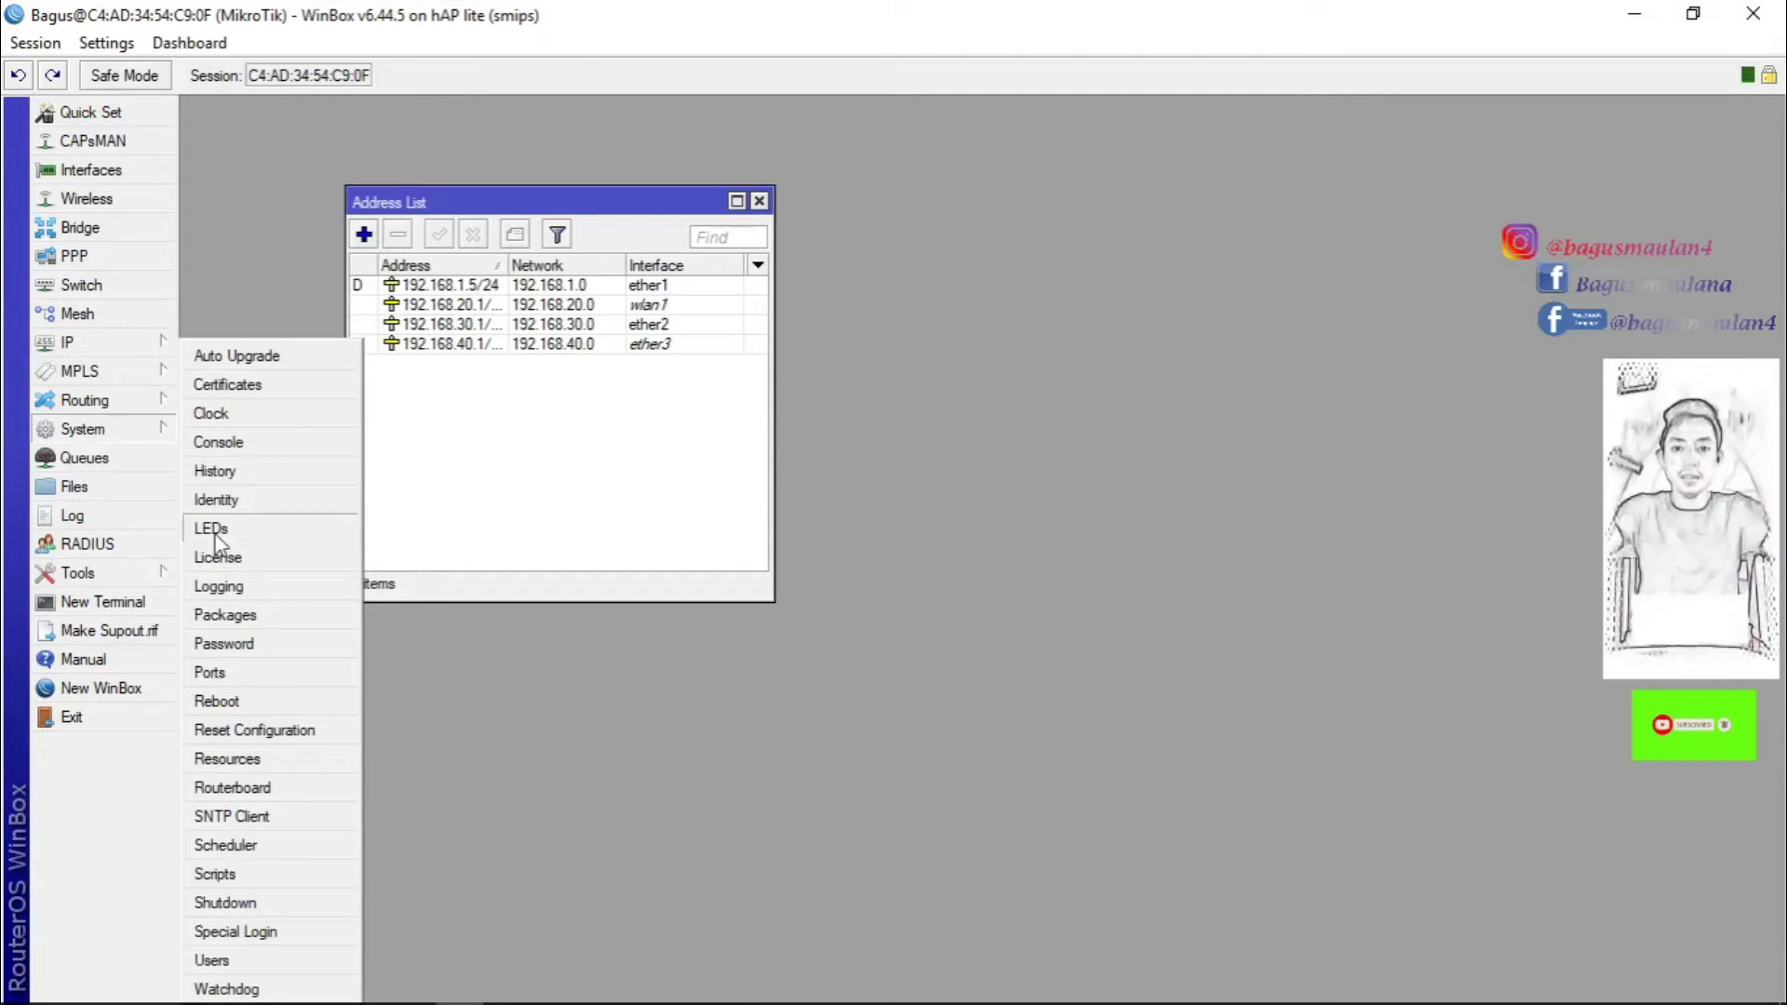
pyautogui.click(213, 960)
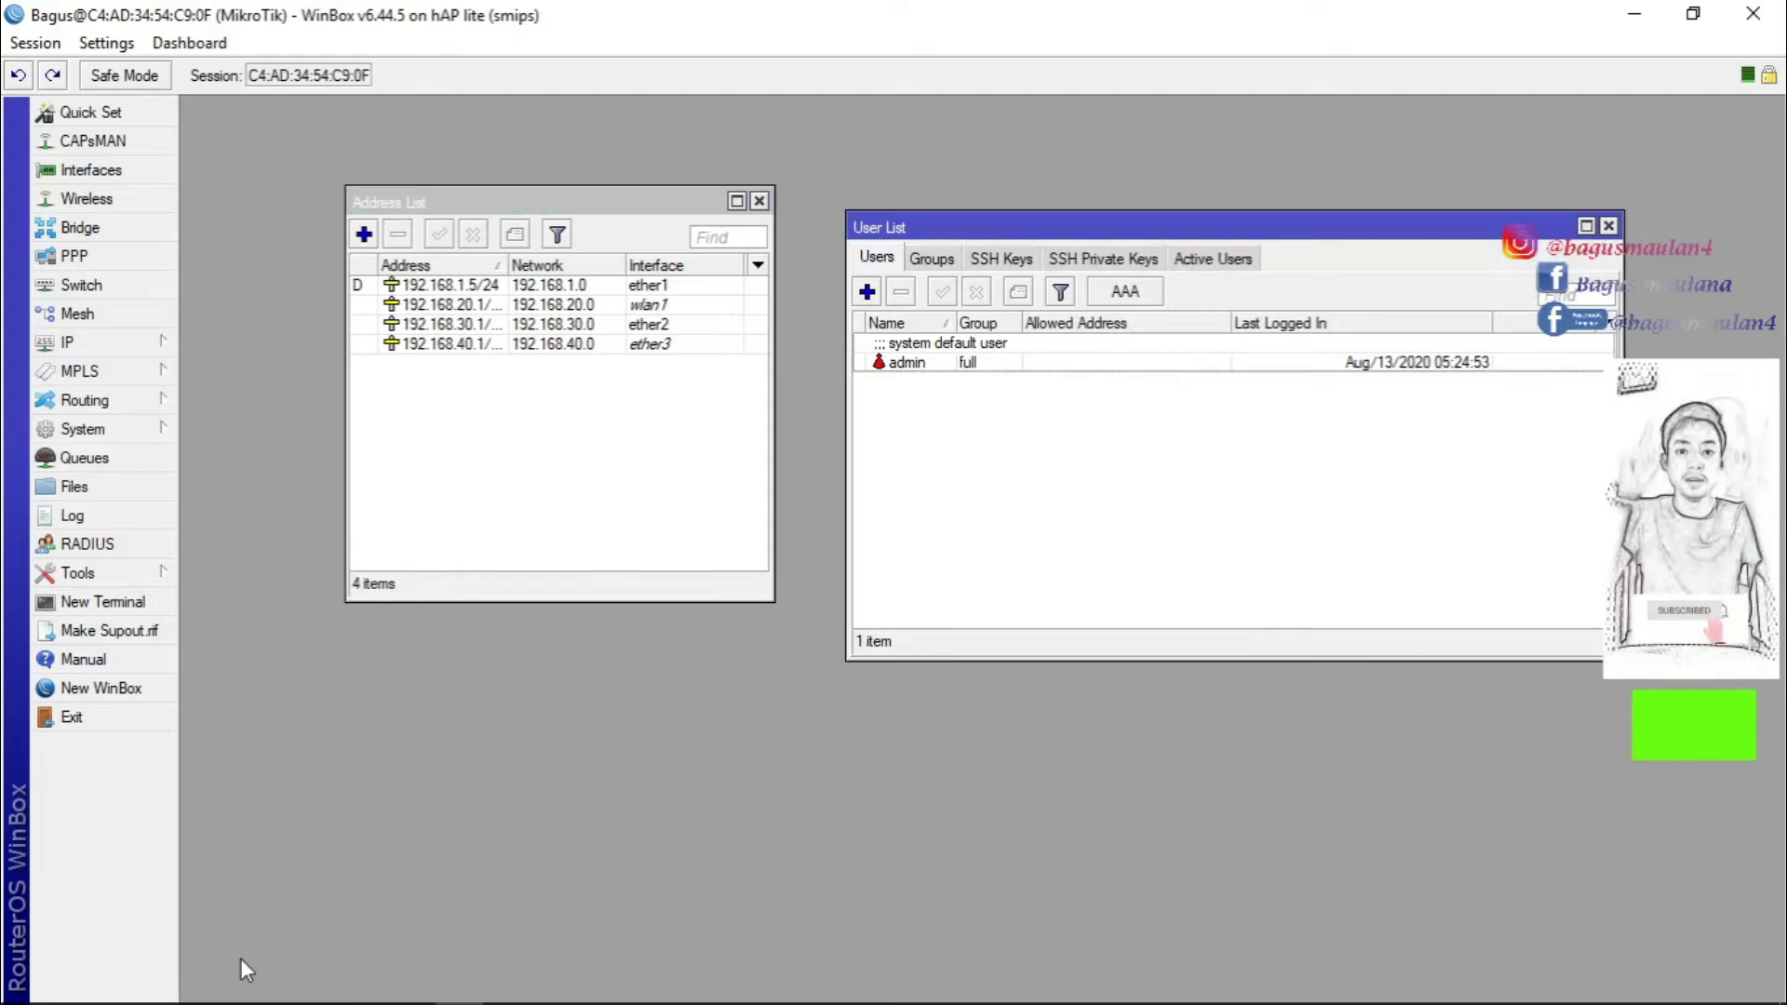
pyautogui.click(867, 293)
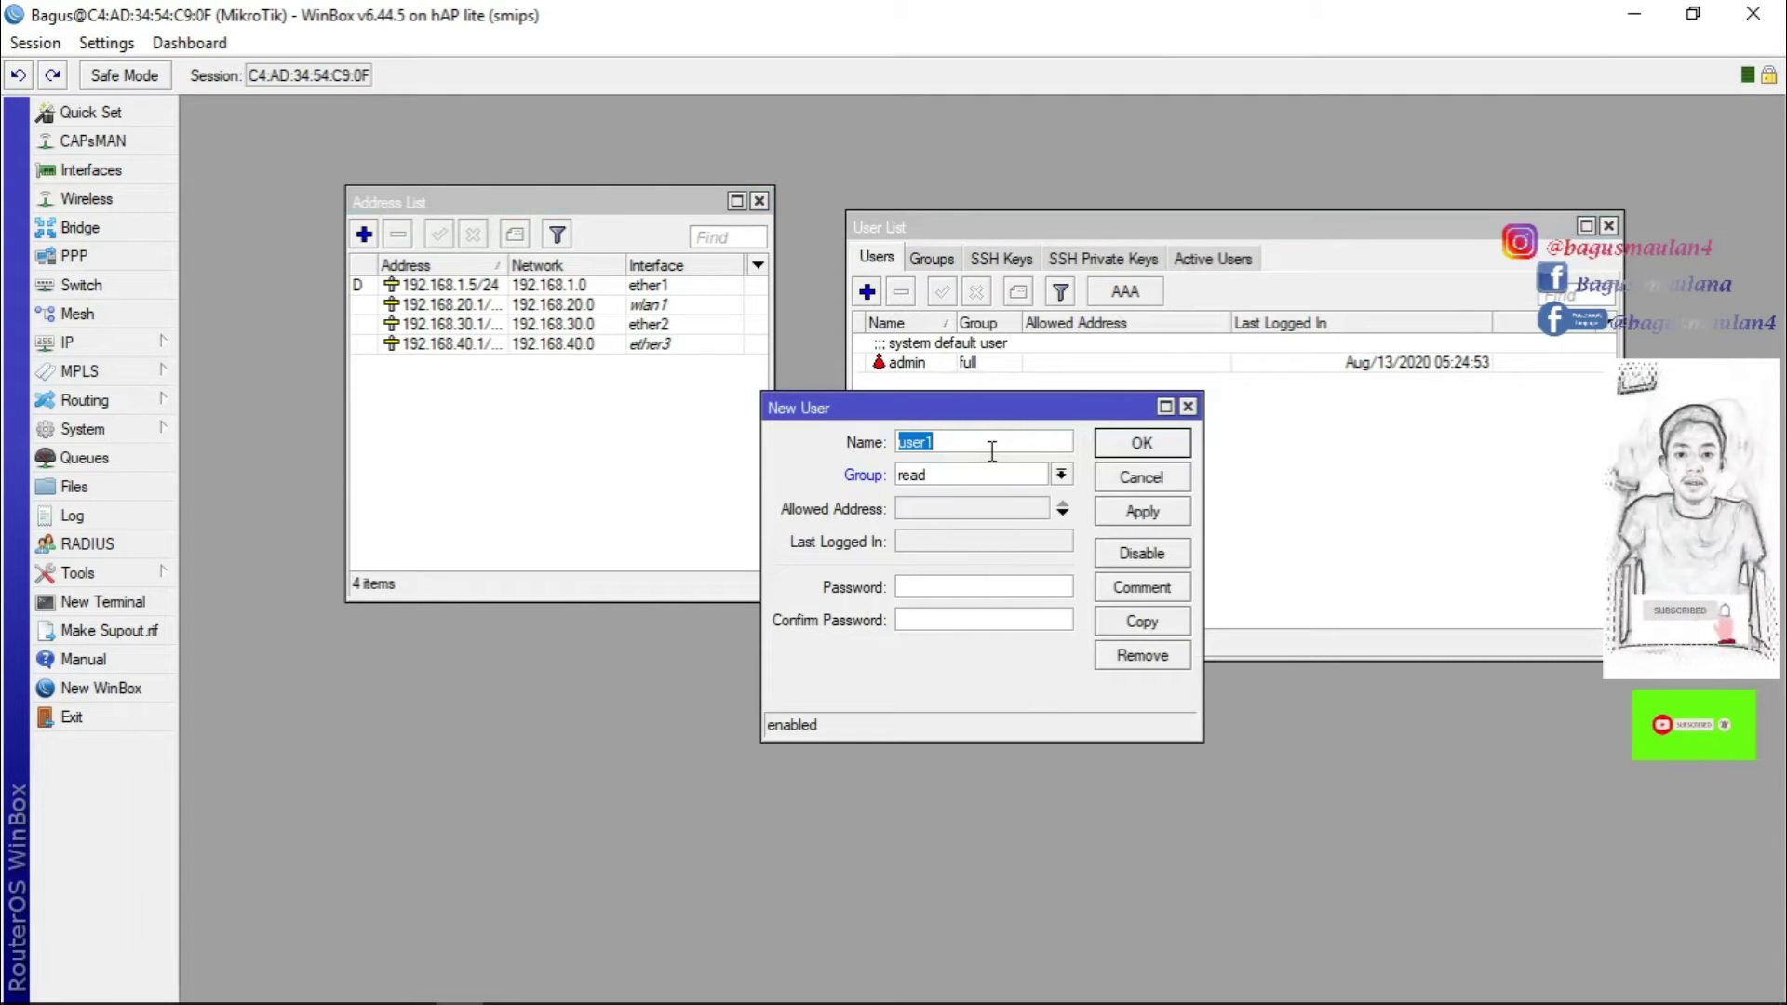
pyautogui.write('Bagus')
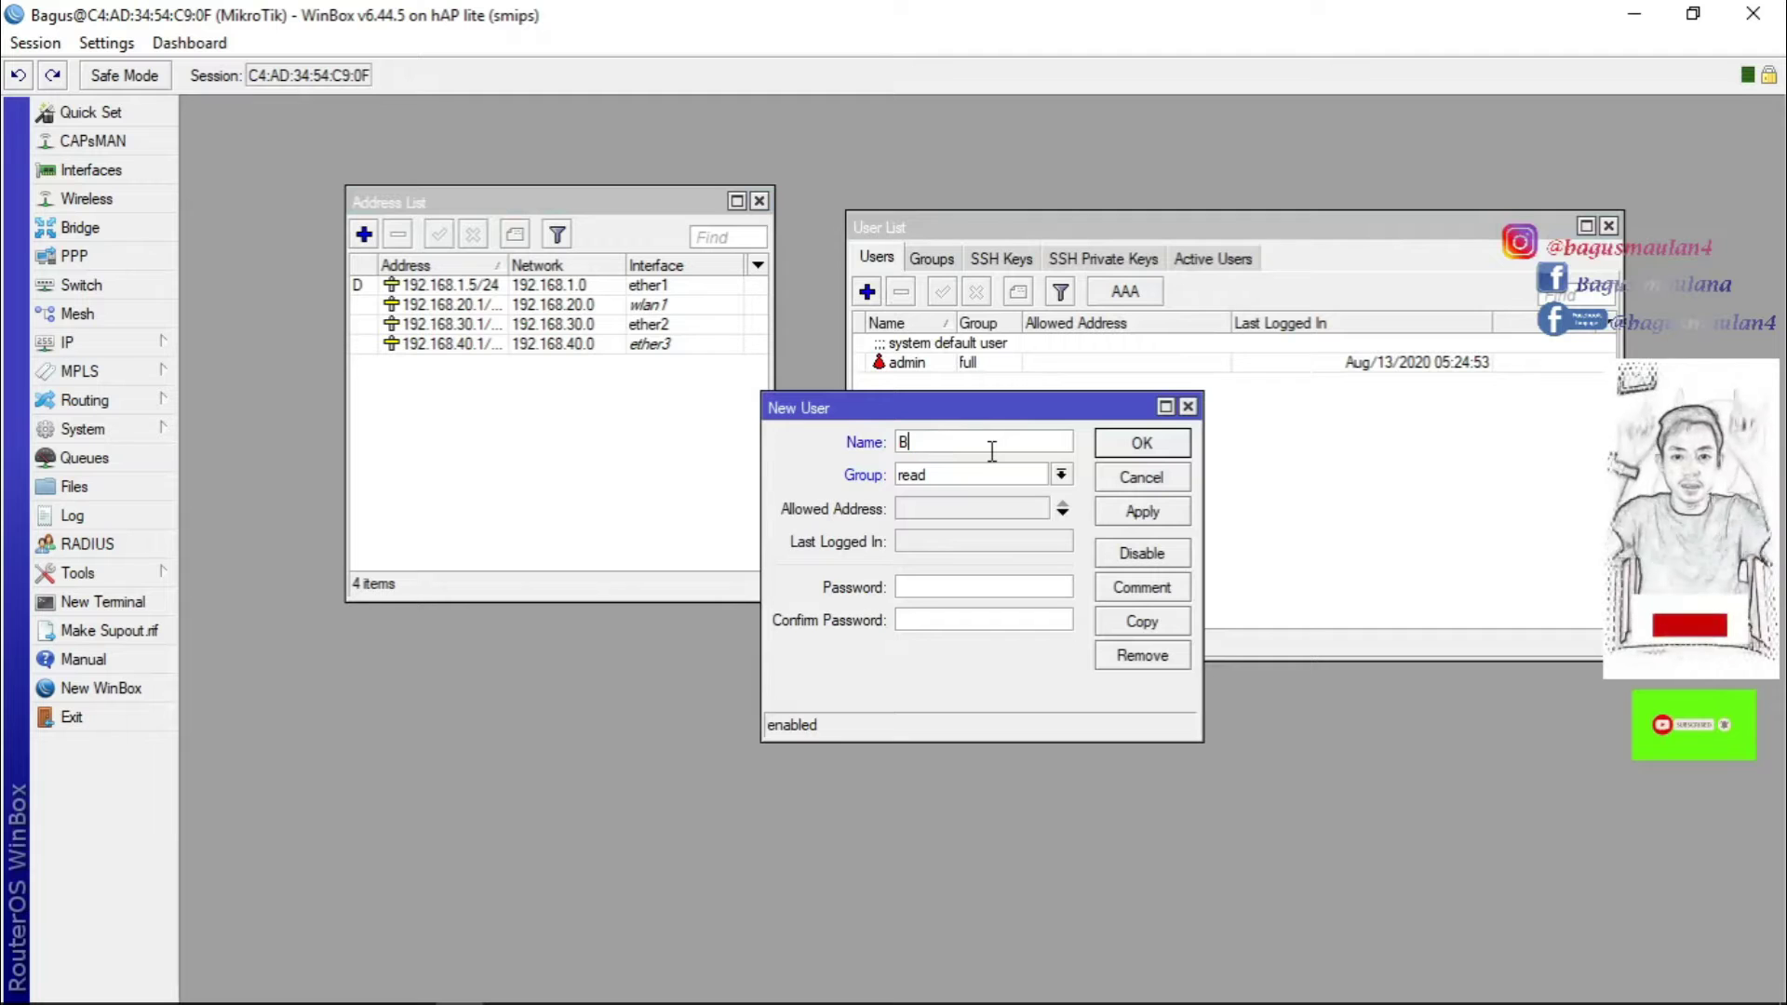
pyautogui.click(1061, 476)
pyautogui.click(917, 493)
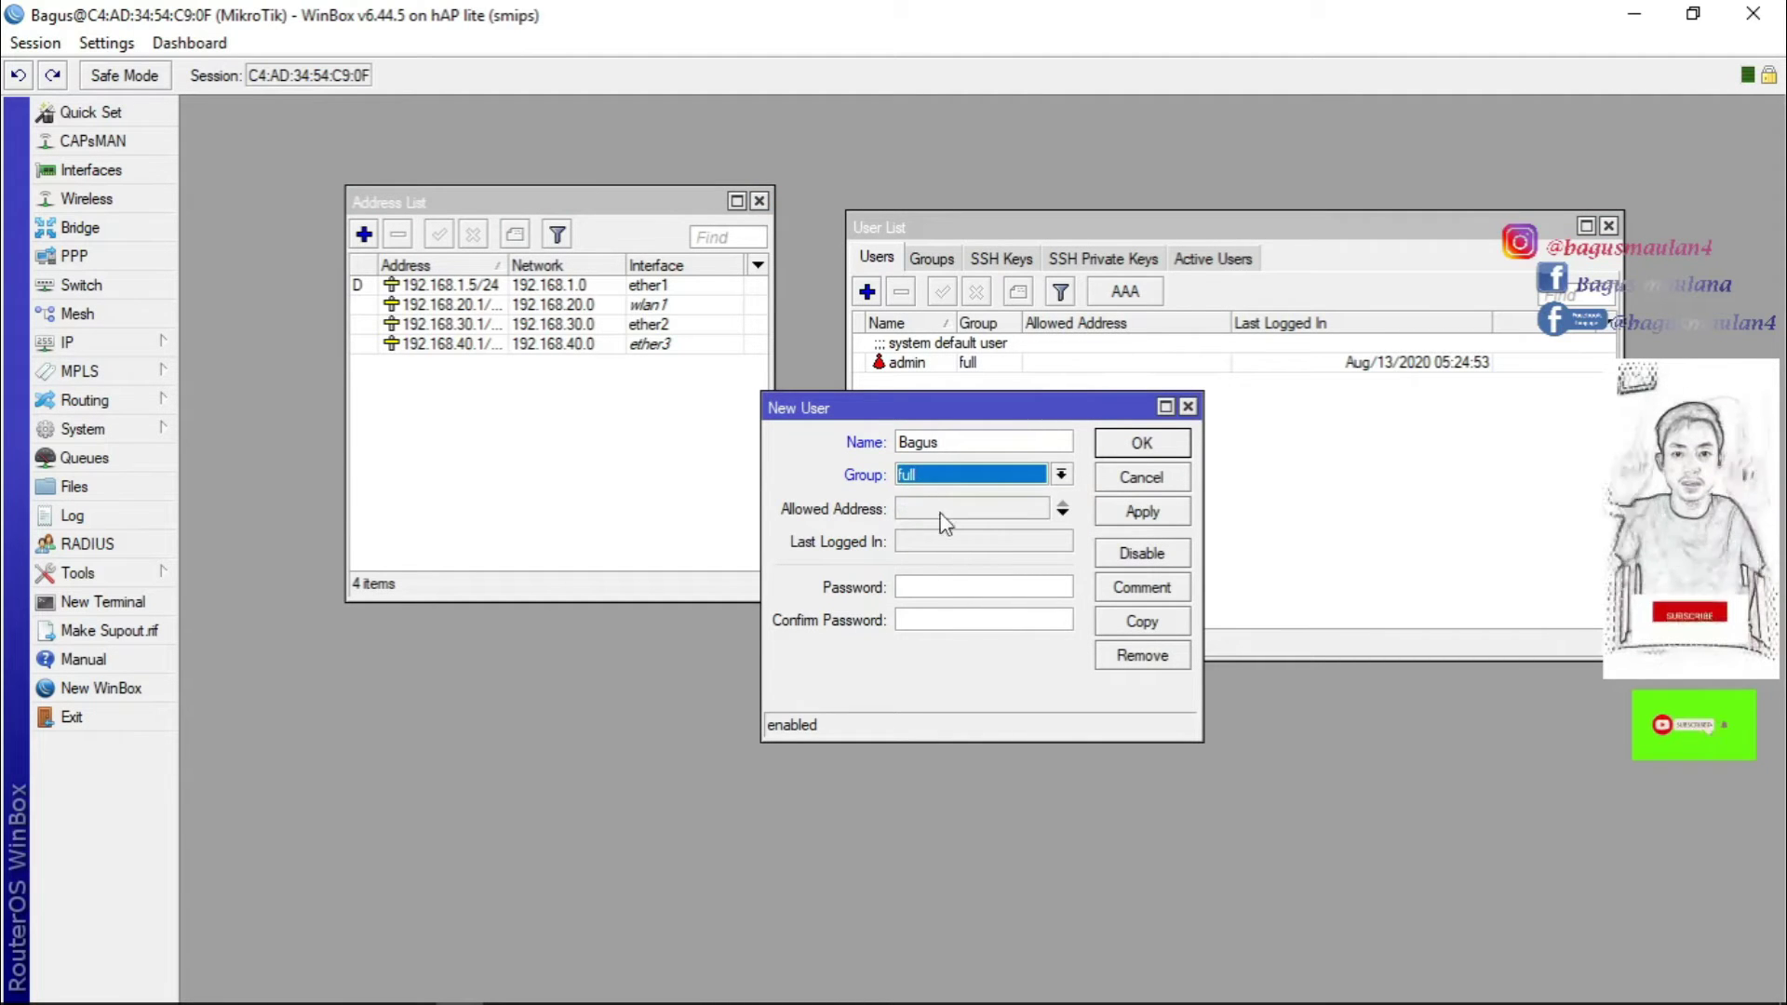
# Set the new user's password, save it, and return to Mikhmon's session settings.
pyautogui.click(955, 587)
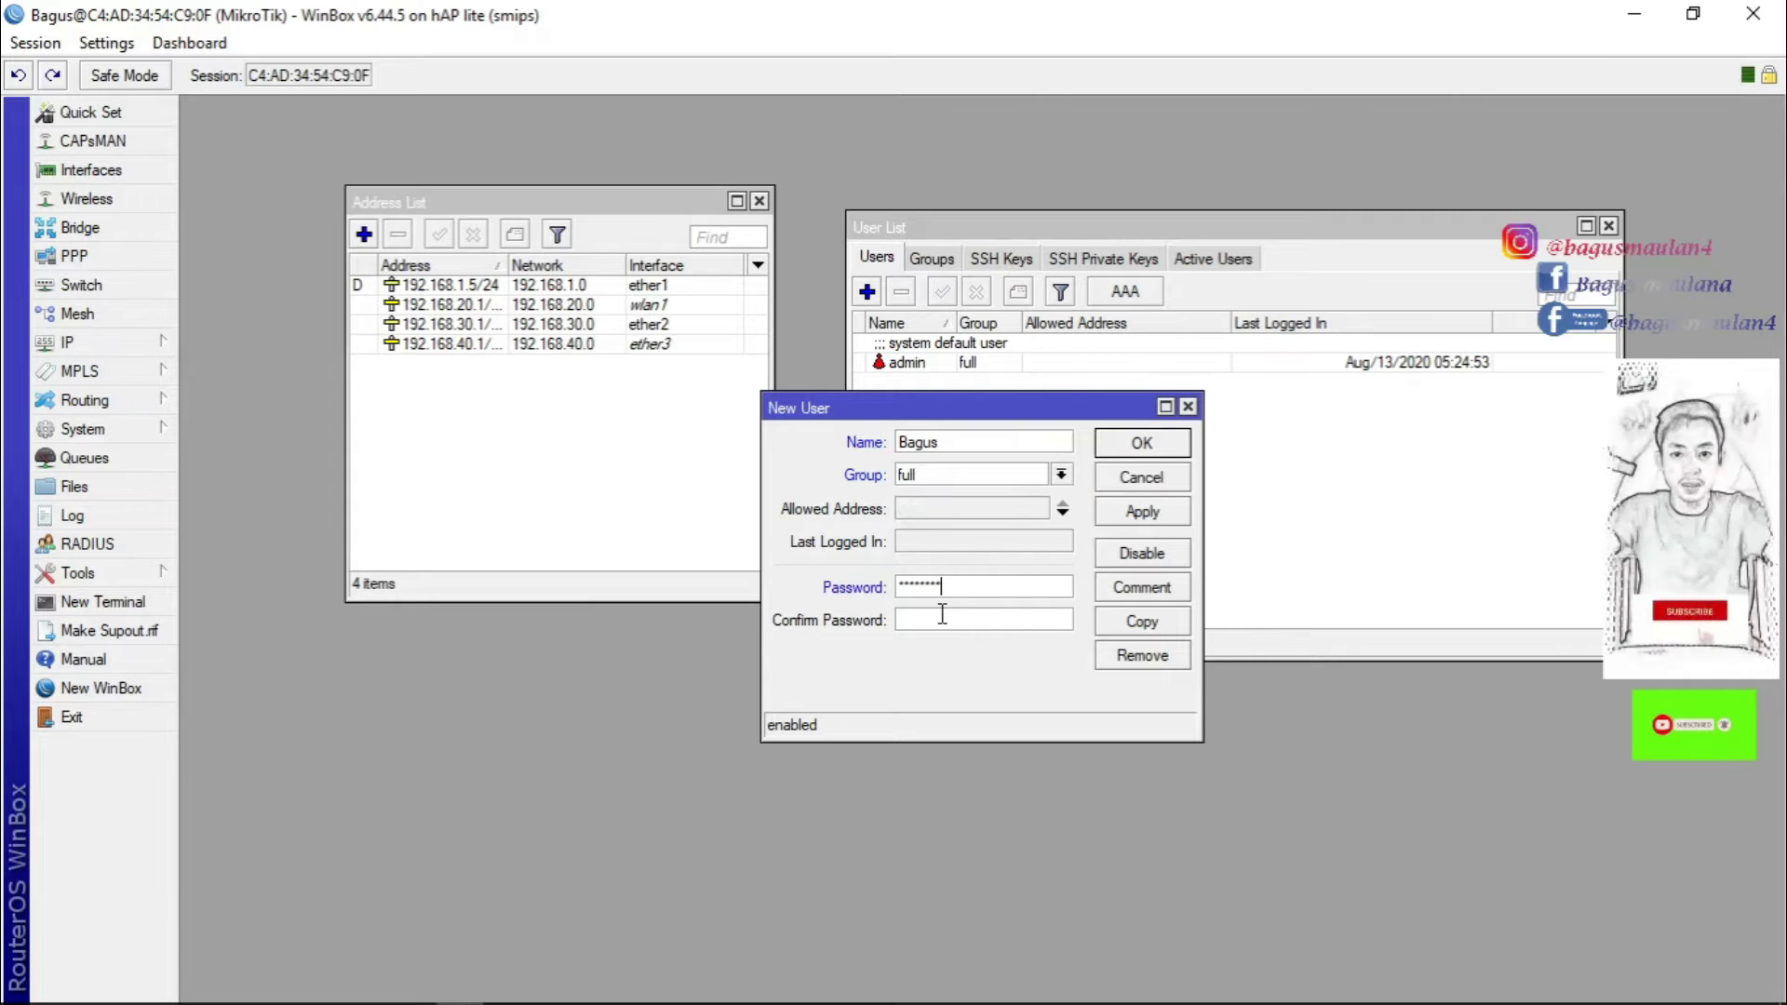
pyautogui.click(941, 617)
pyautogui.write('***')
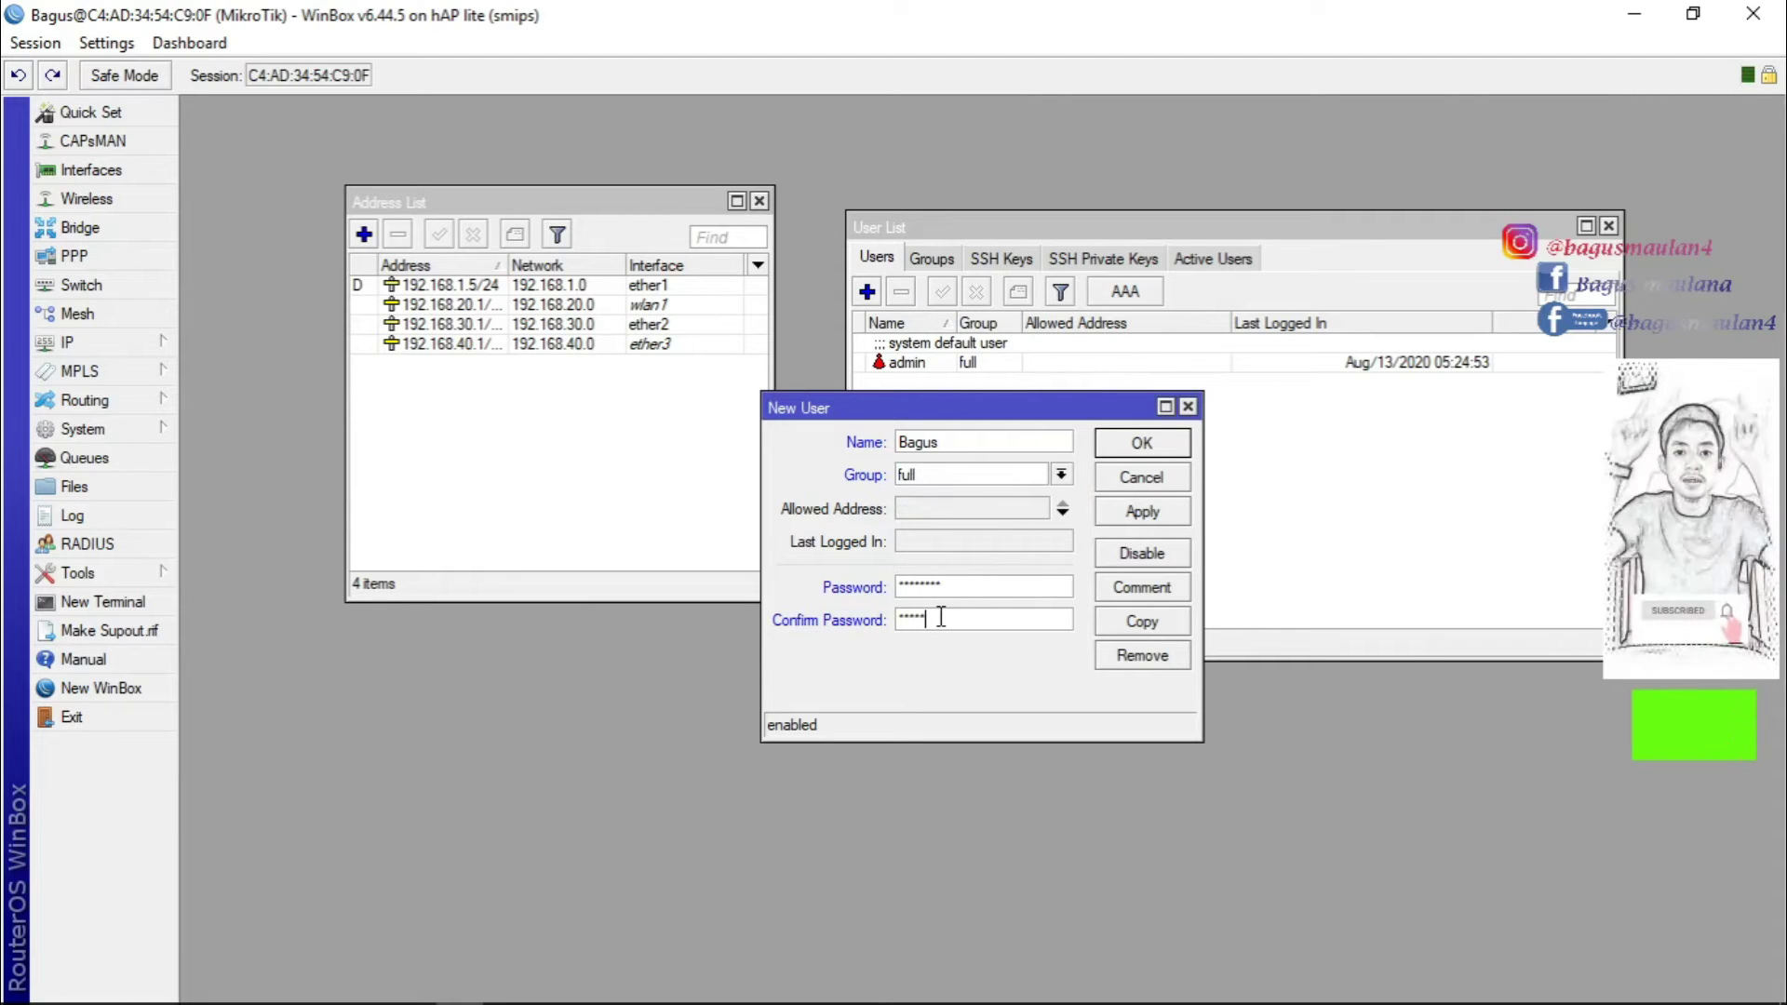
pyautogui.click(1150, 513)
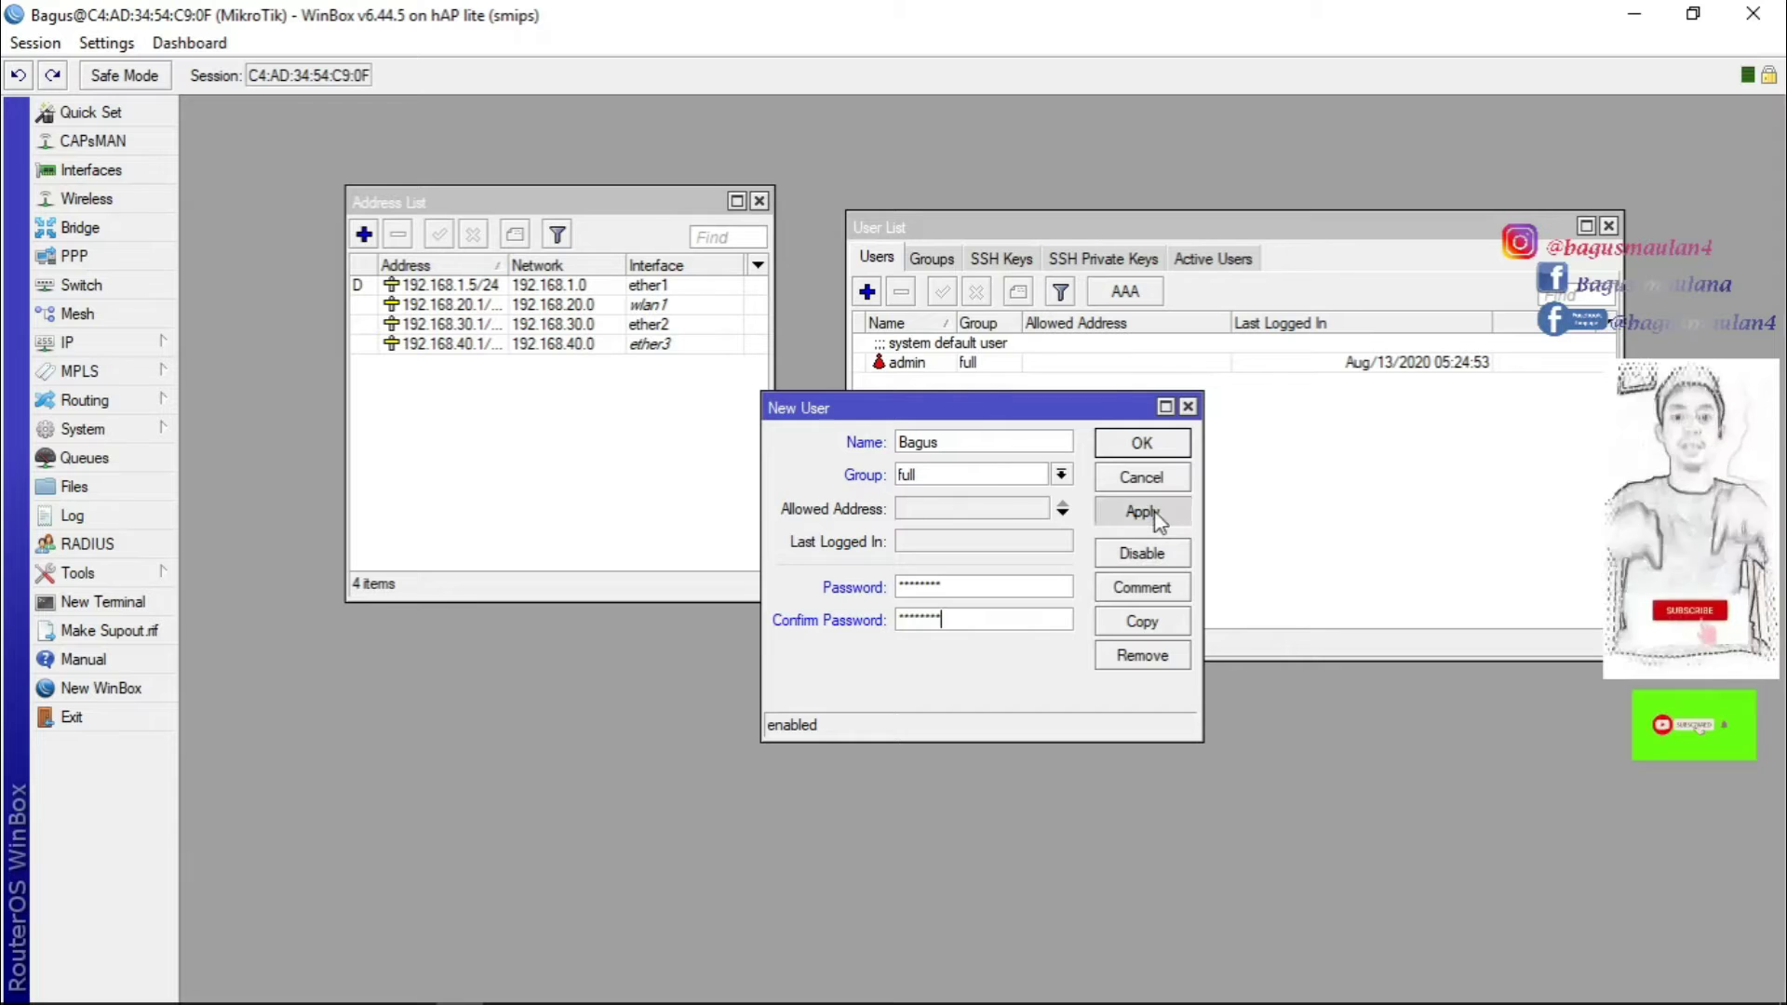
pyautogui.click(1144, 444)
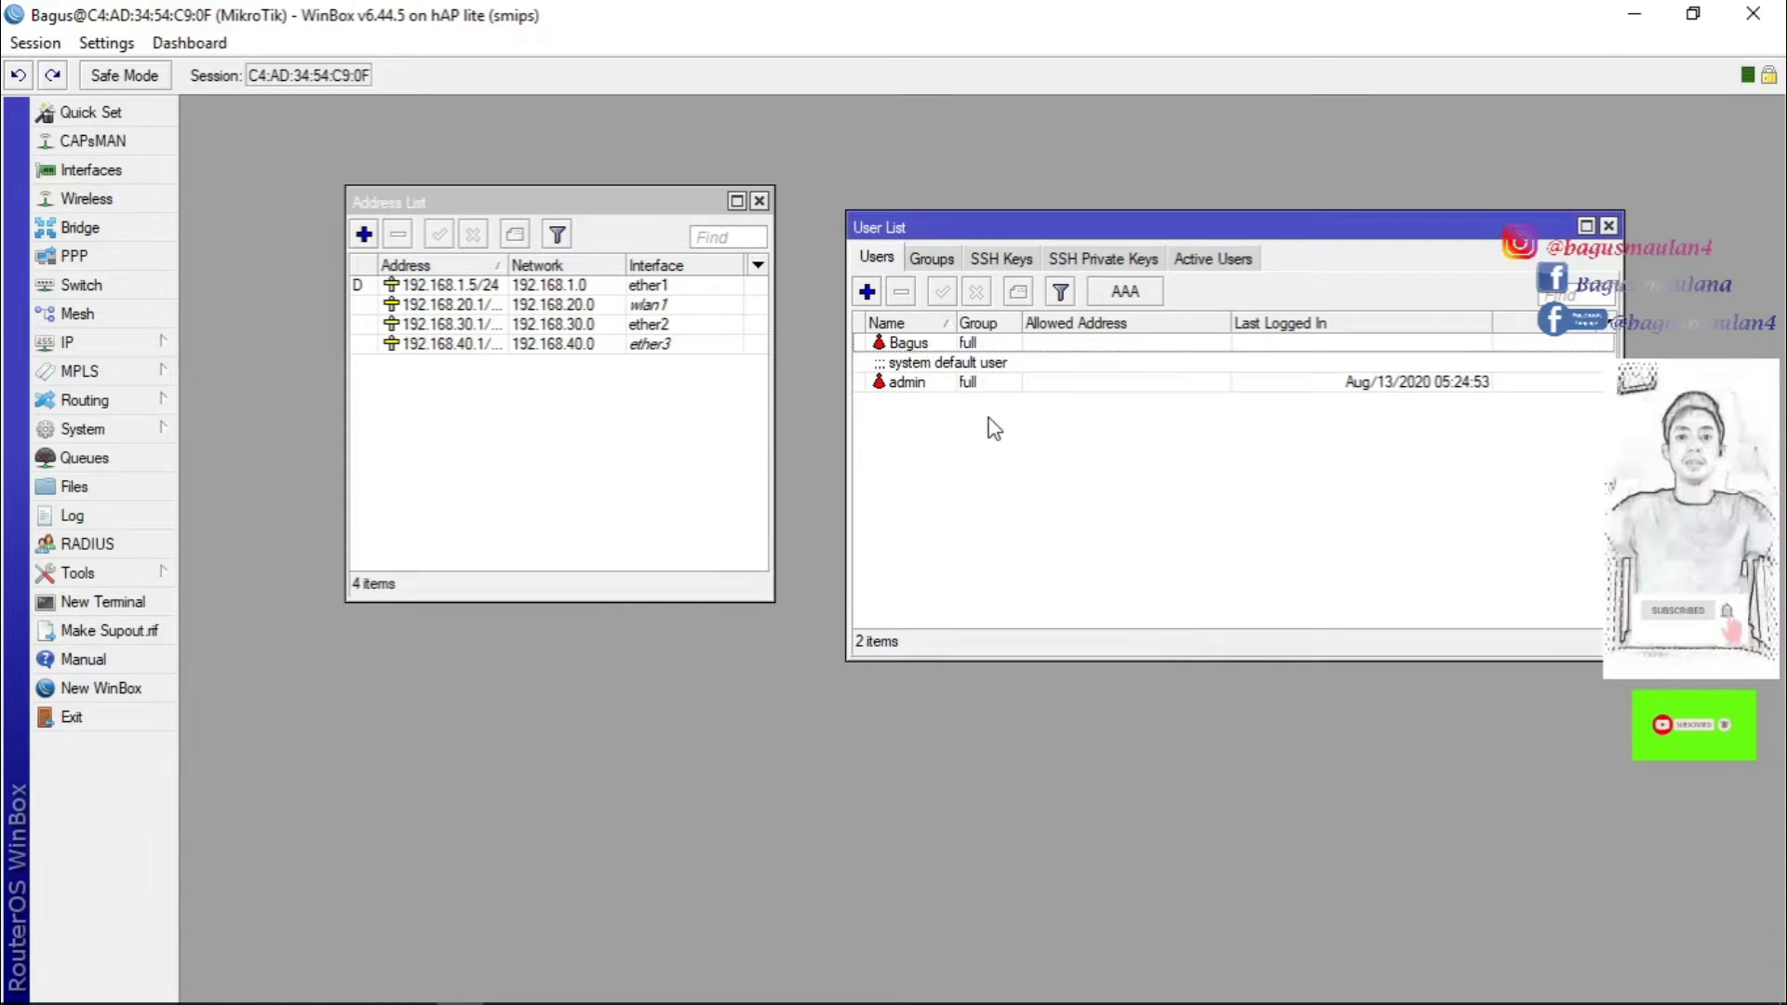
pyautogui.click(508, 985)
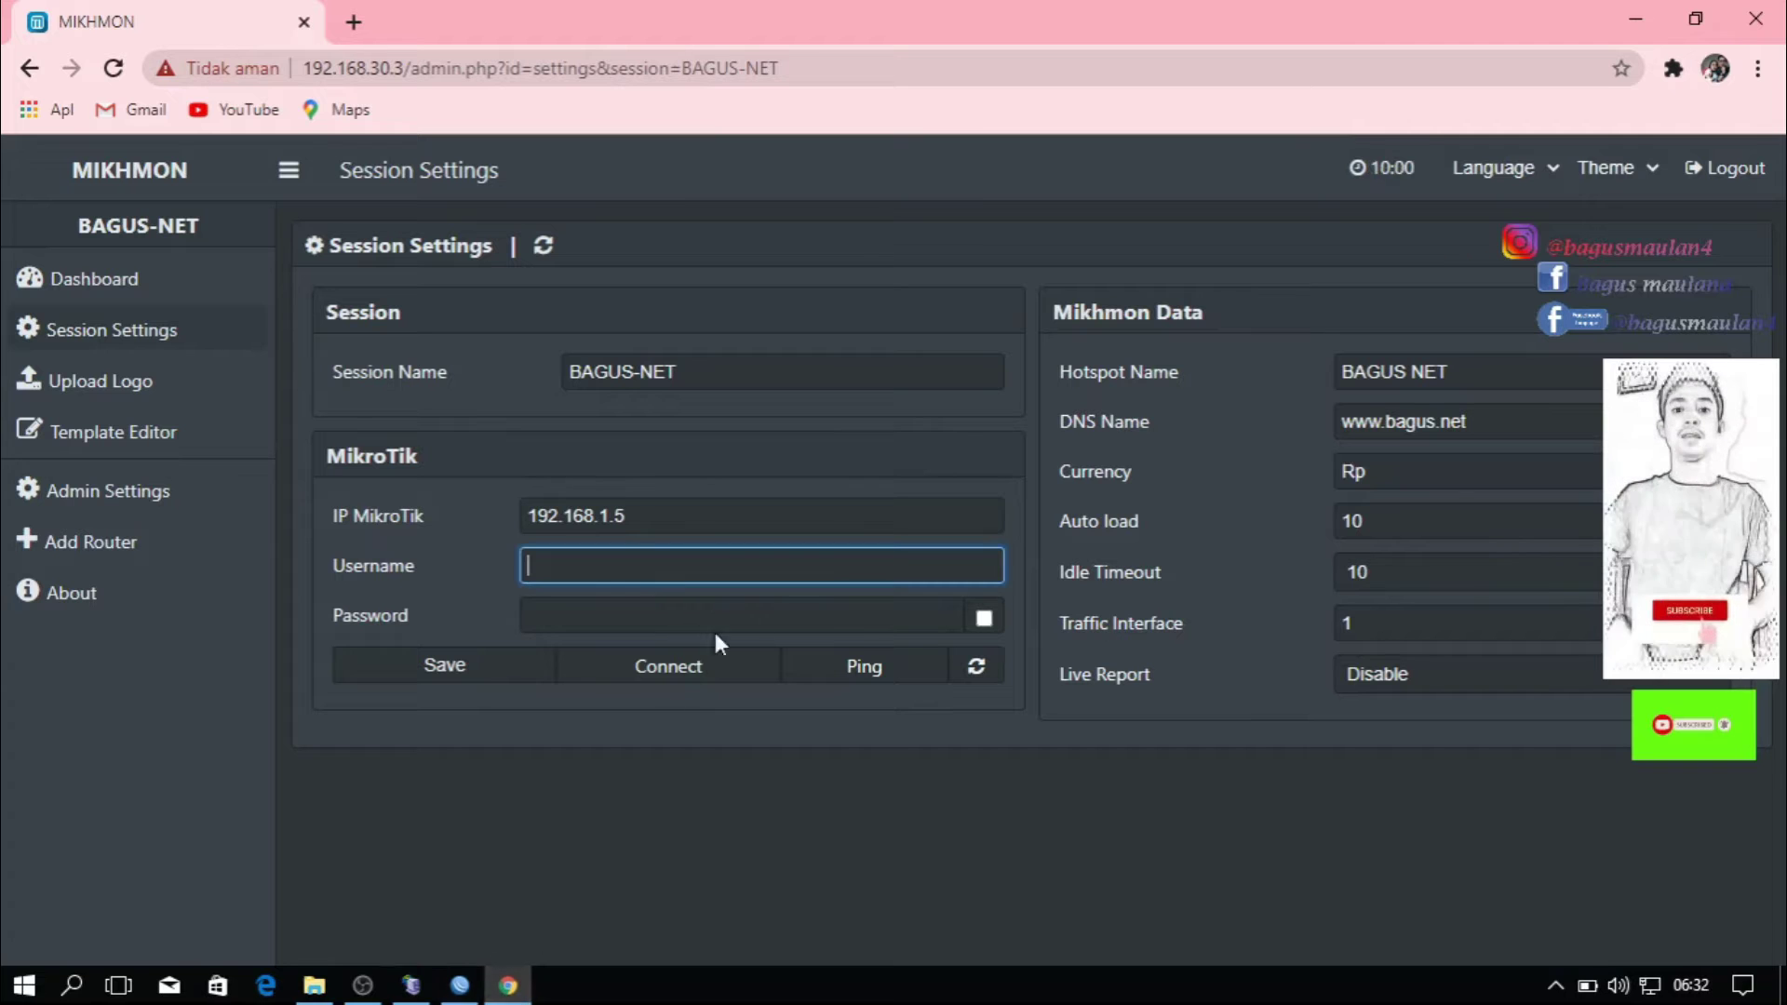
# Enter the router username and password for BAGUS-NET, with the password shown in plain text.
pyautogui.write('Bagus')
pyautogui.click(622, 615)
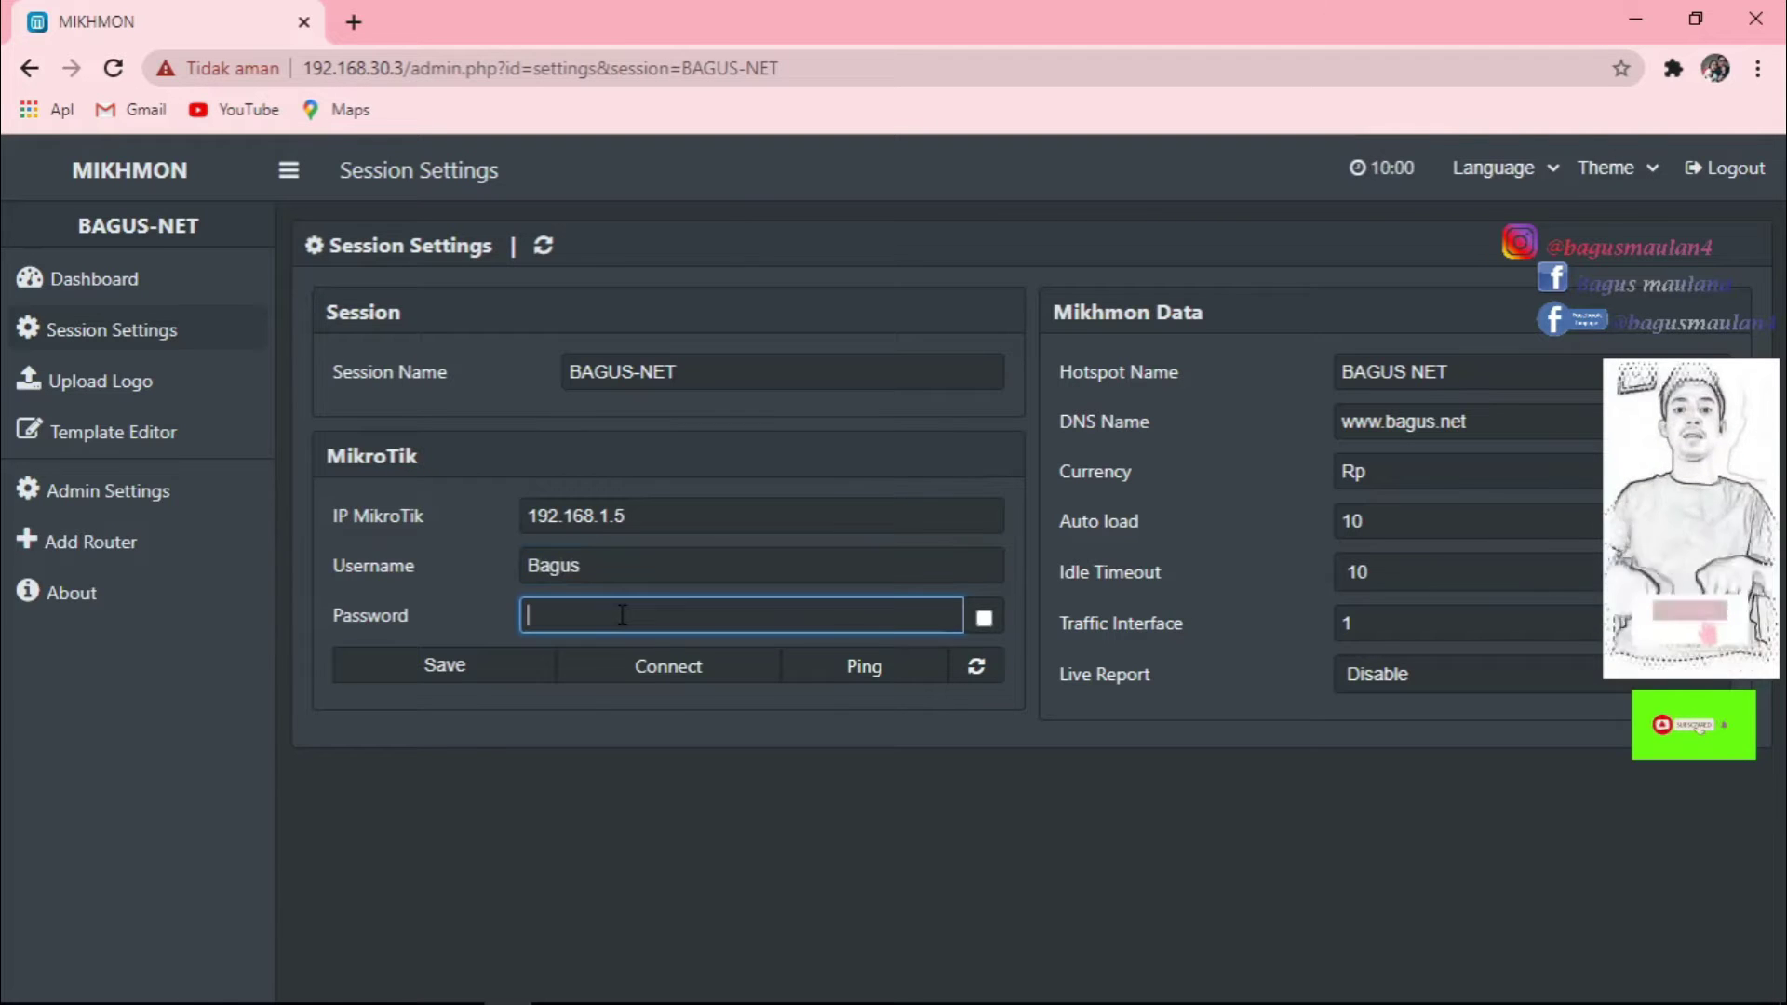
pyautogui.write('1234')
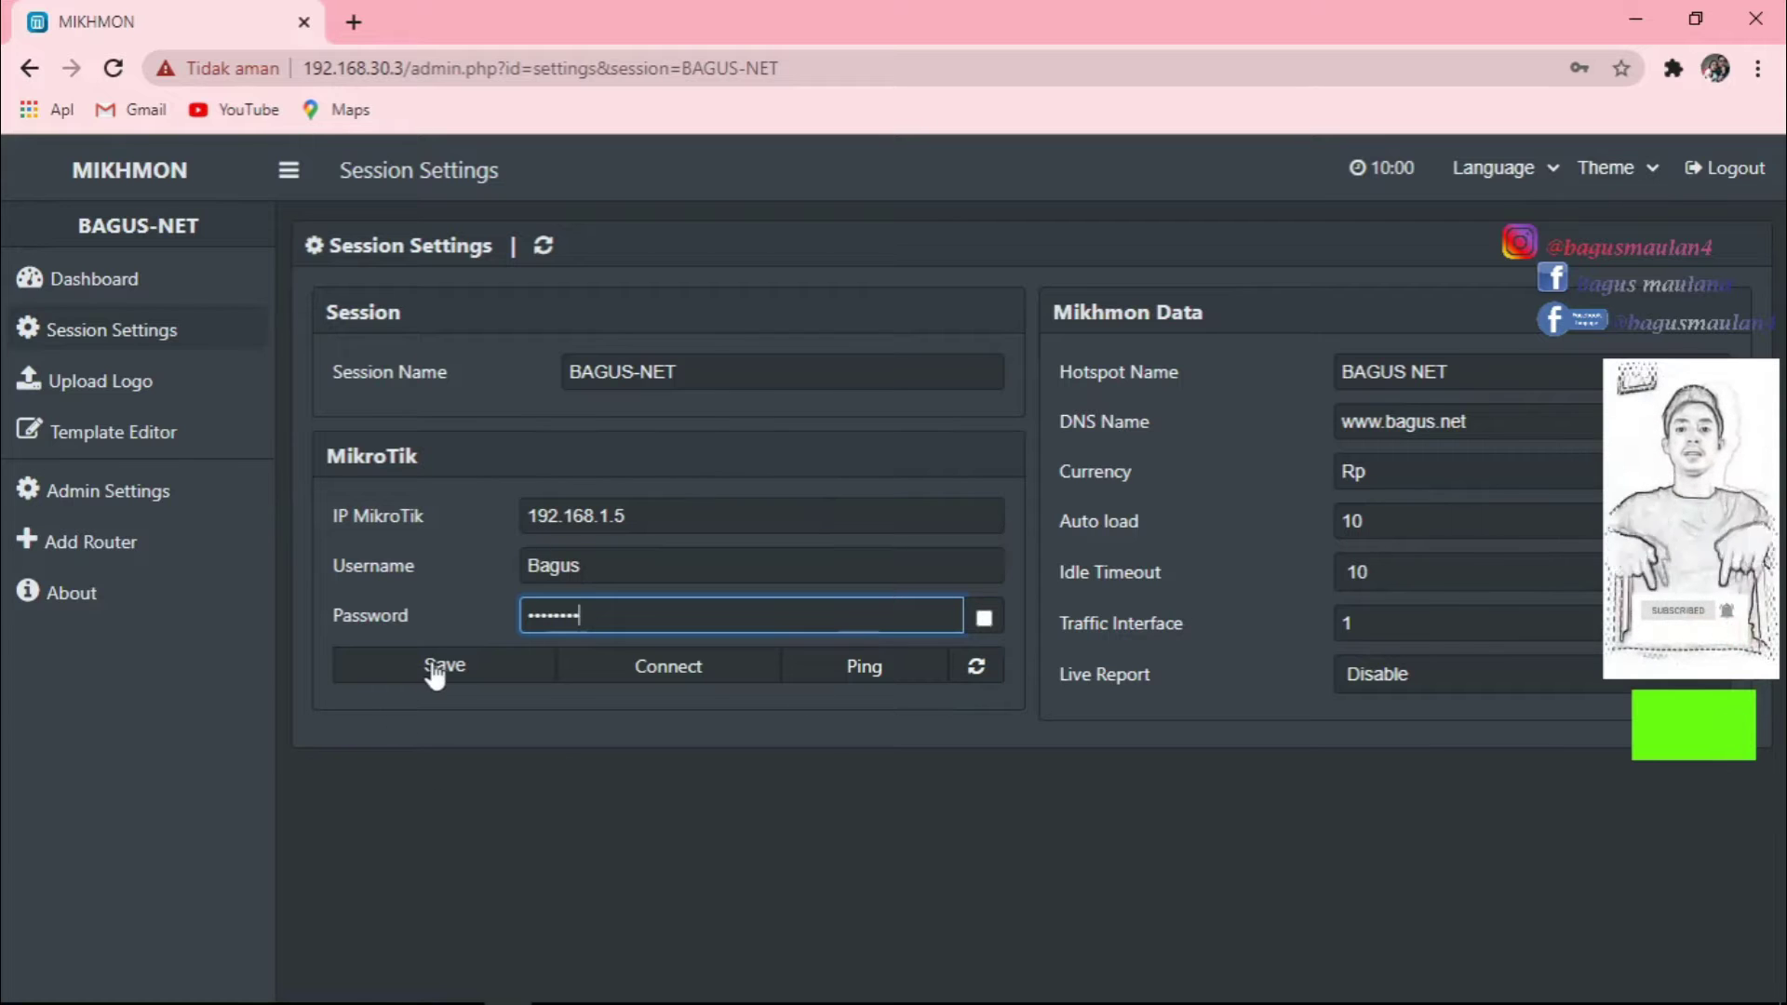
pyautogui.click(984, 617)
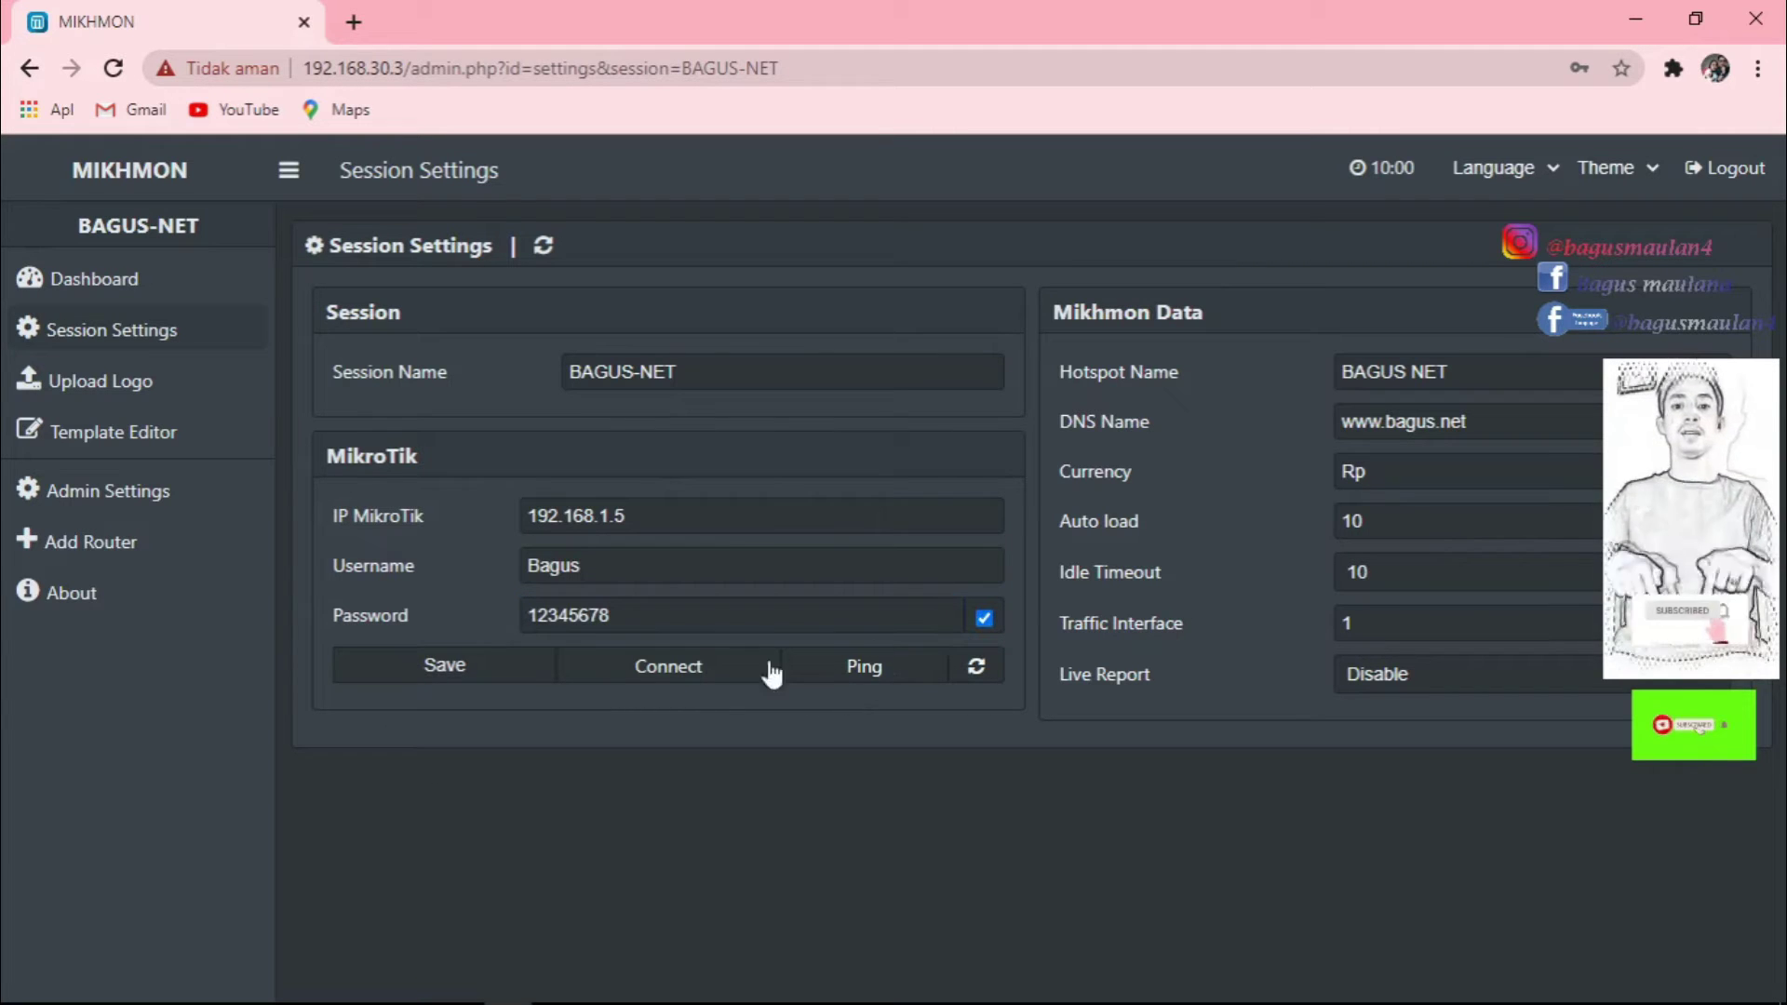
# Save the session, ping the router at 192.168.1.5 for Ping OK, and connect.
pyautogui.click(456, 678)
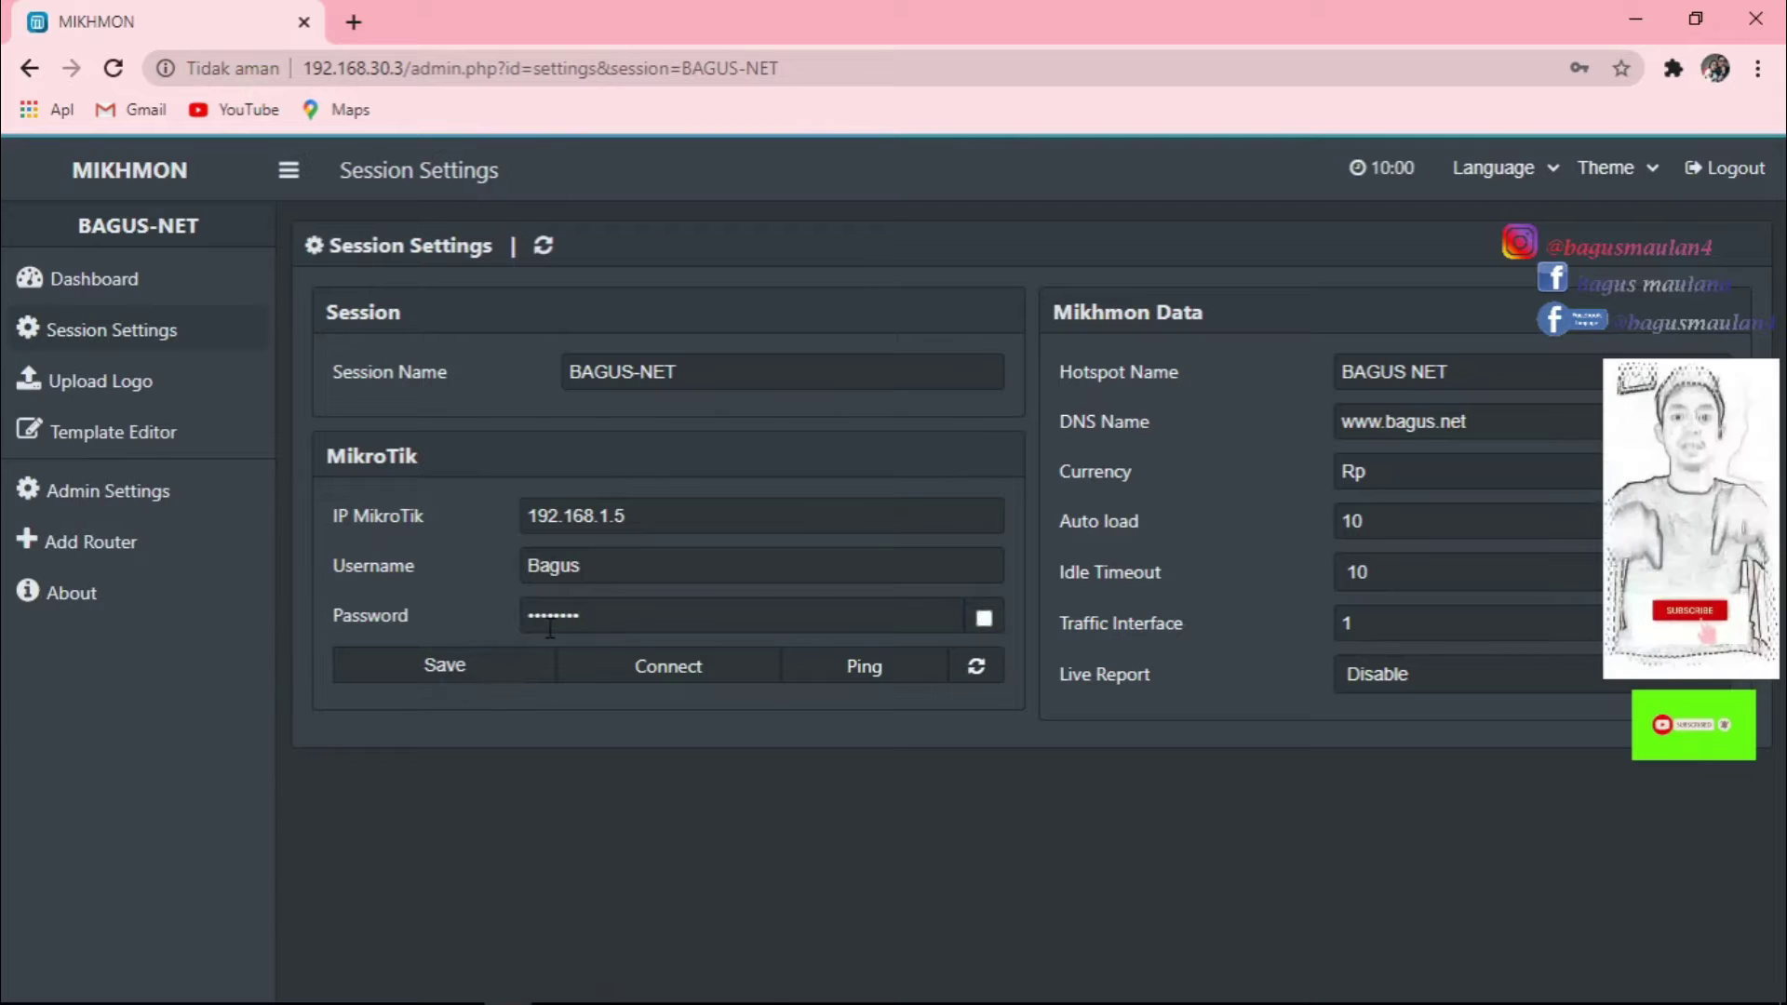
pyautogui.click(862, 668)
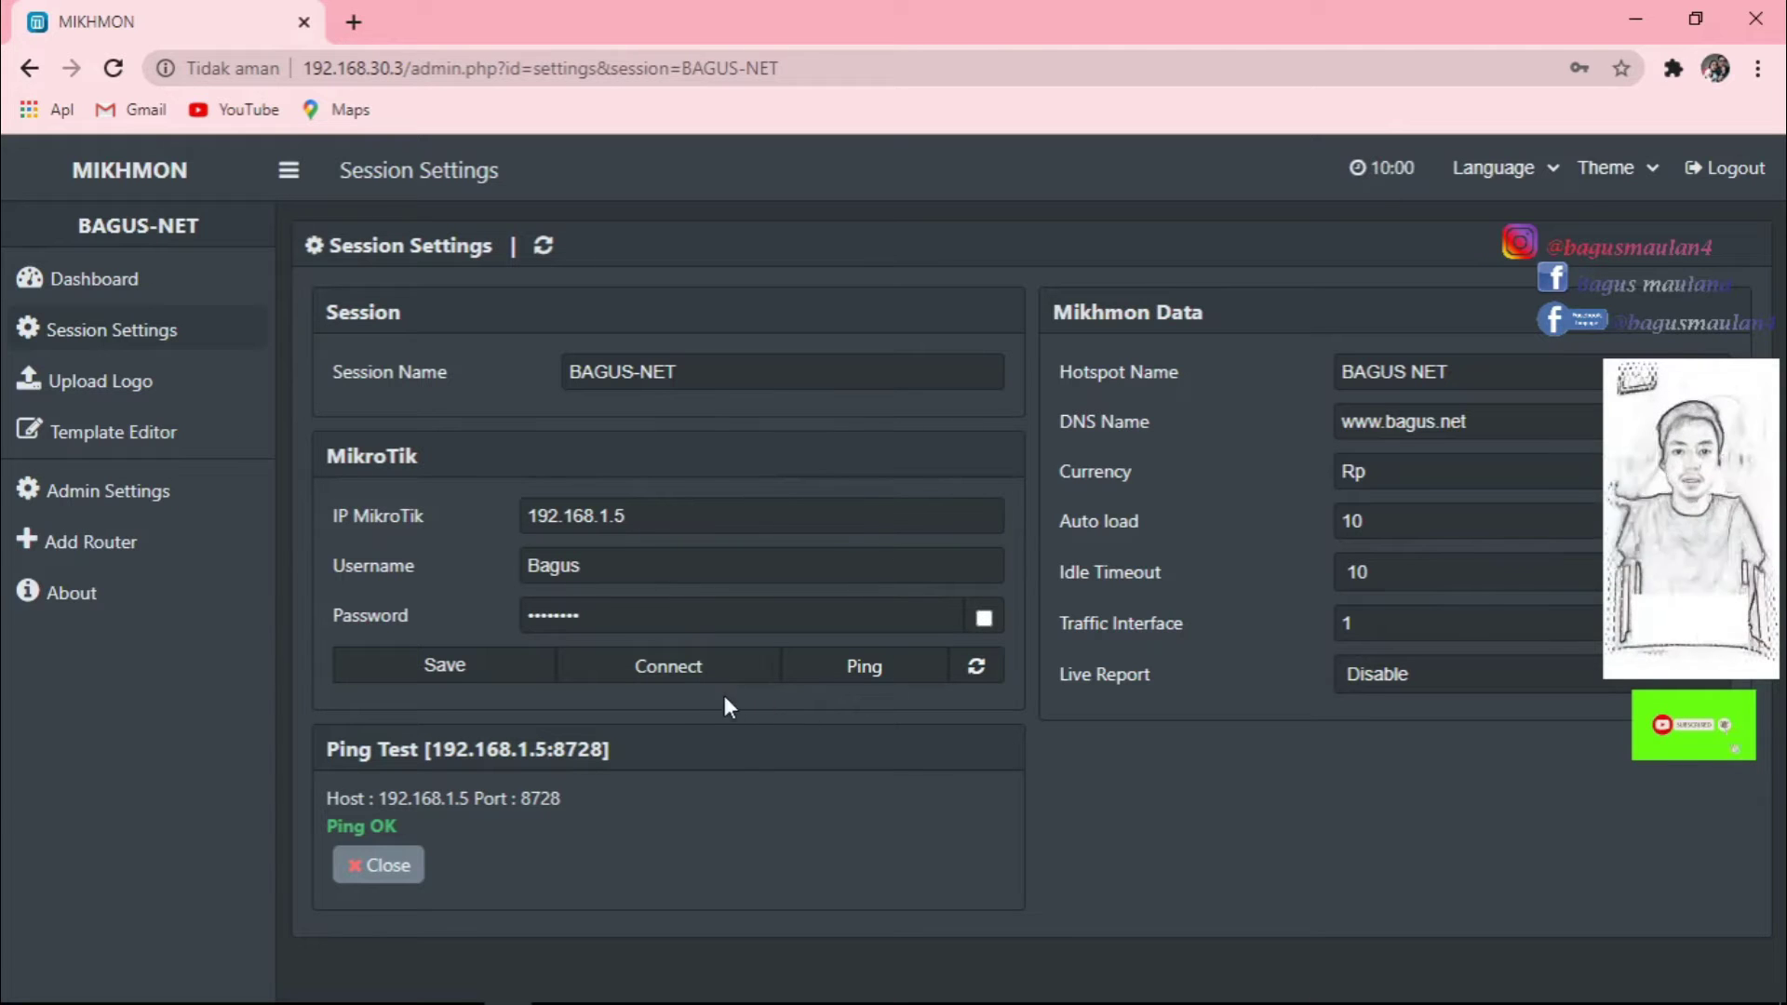
pyautogui.click(674, 683)
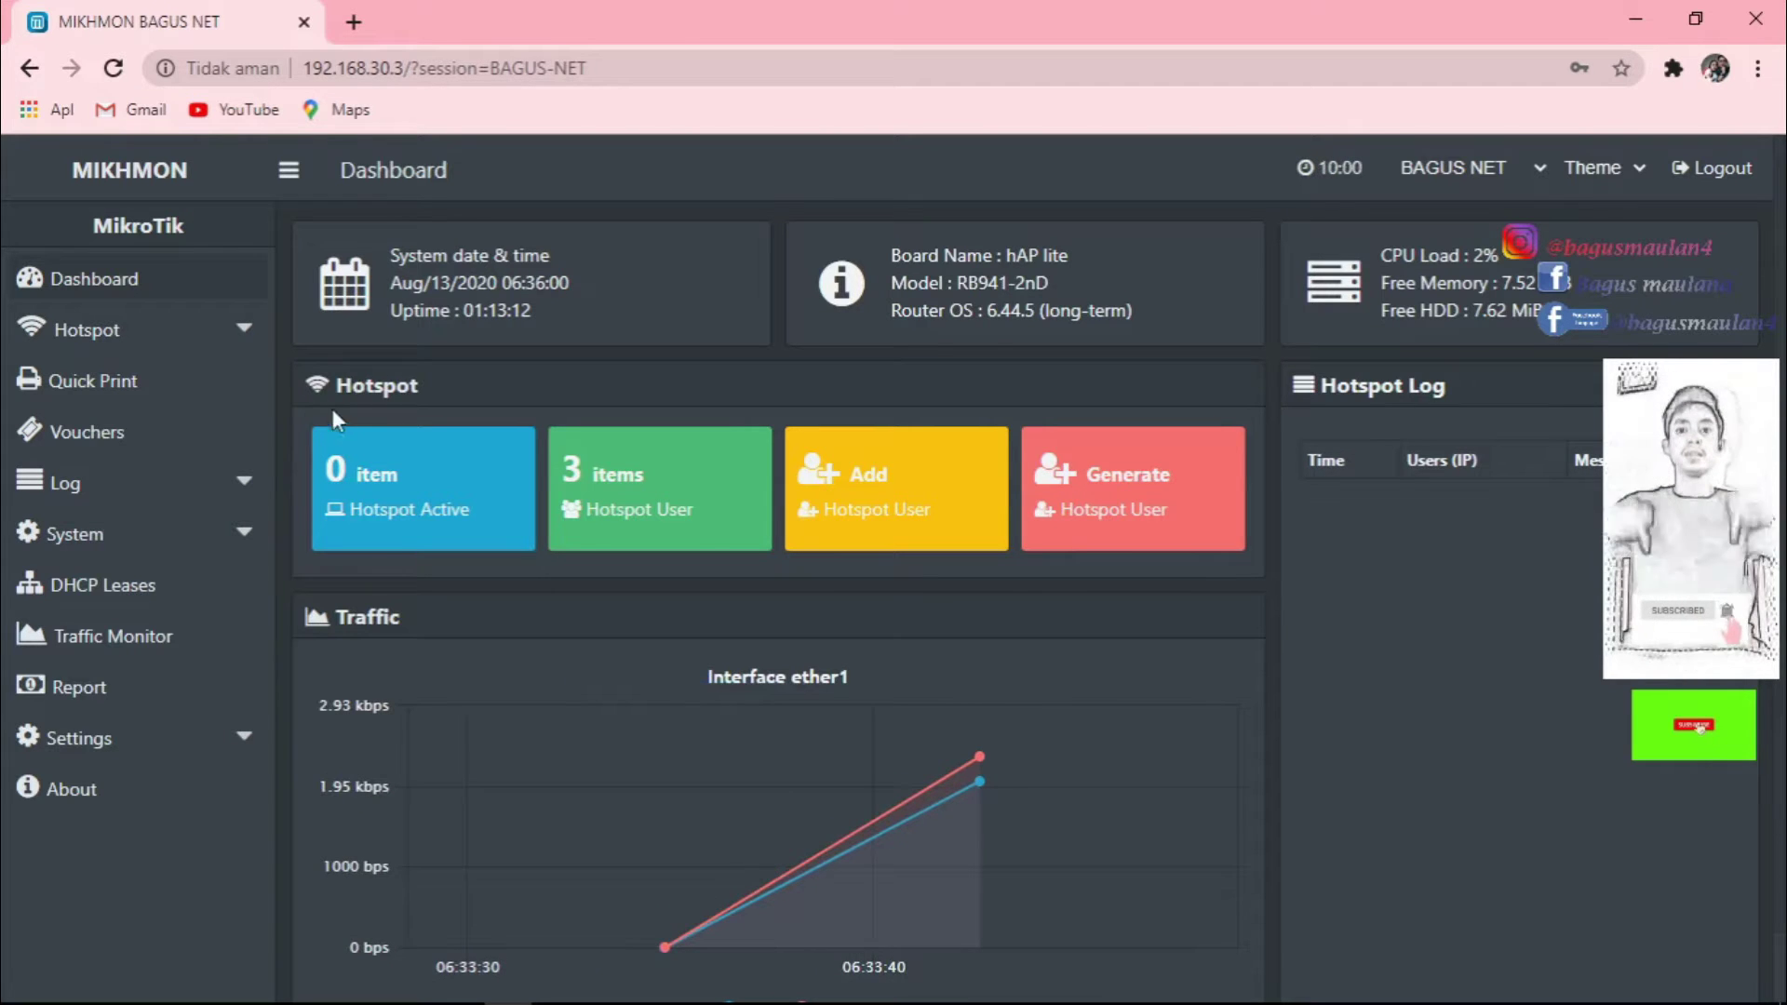
# Go through Hotspot > Users > User Profile to the Profile List, which shows only the default profile.
pyautogui.click(226, 335)
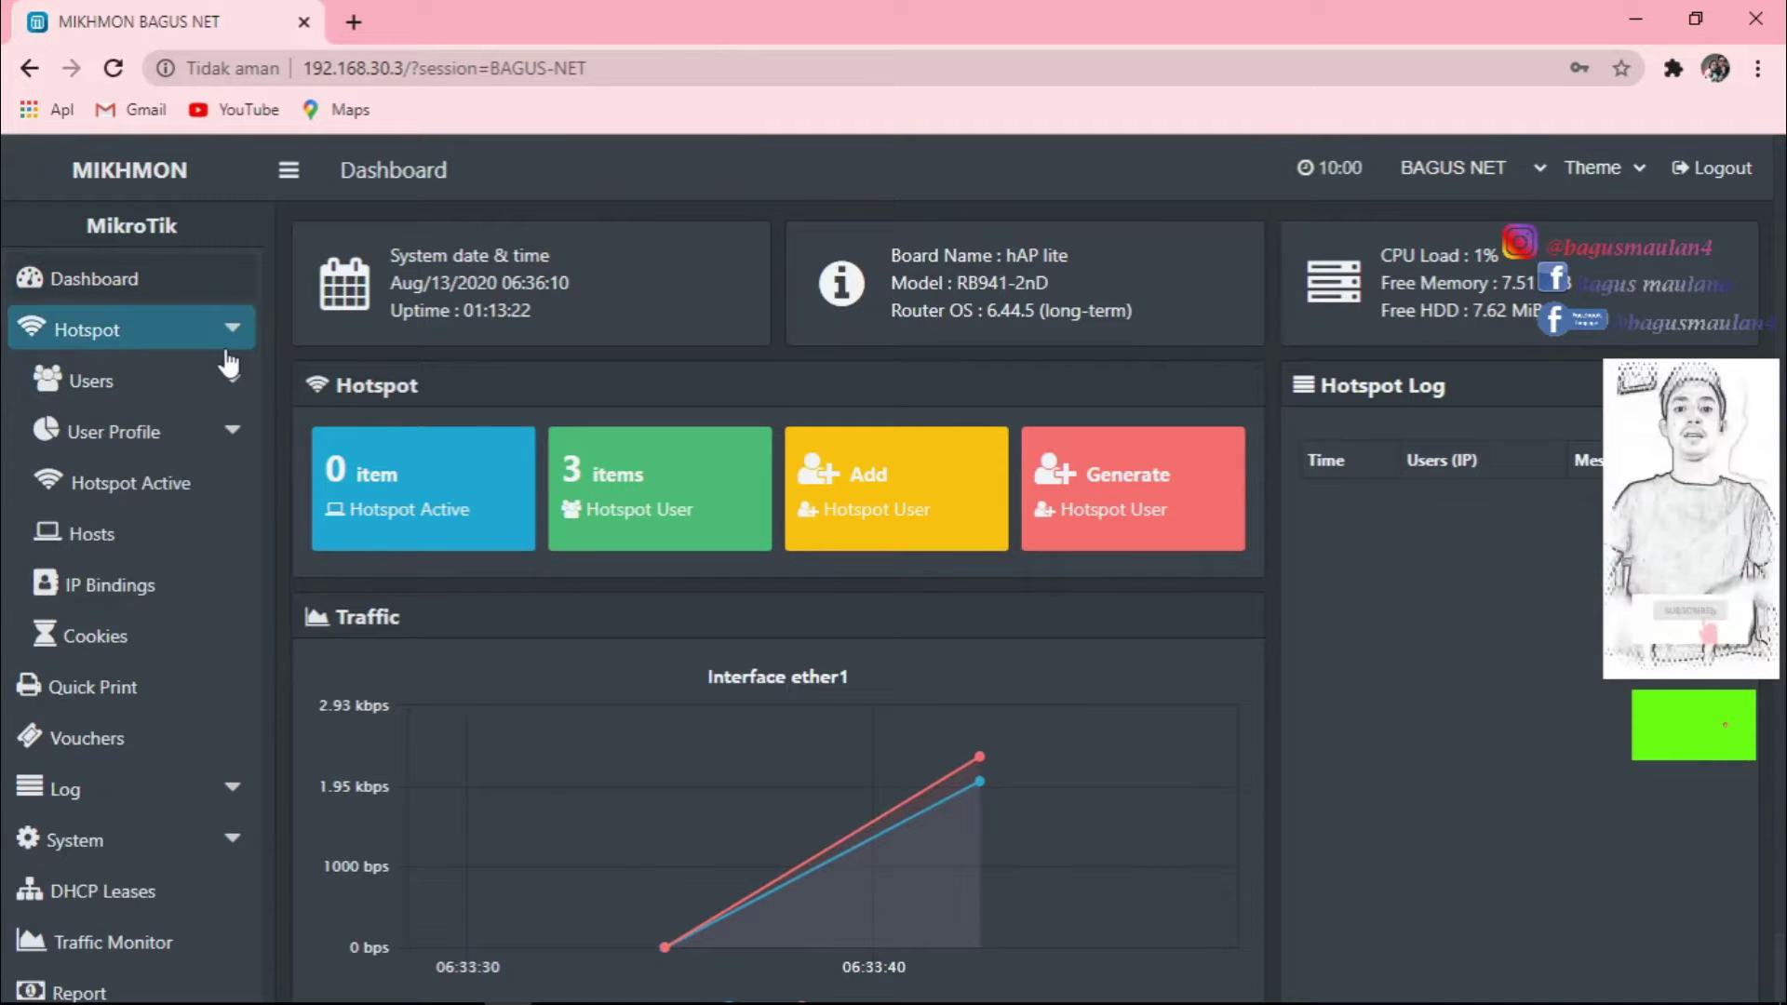
pyautogui.click(193, 396)
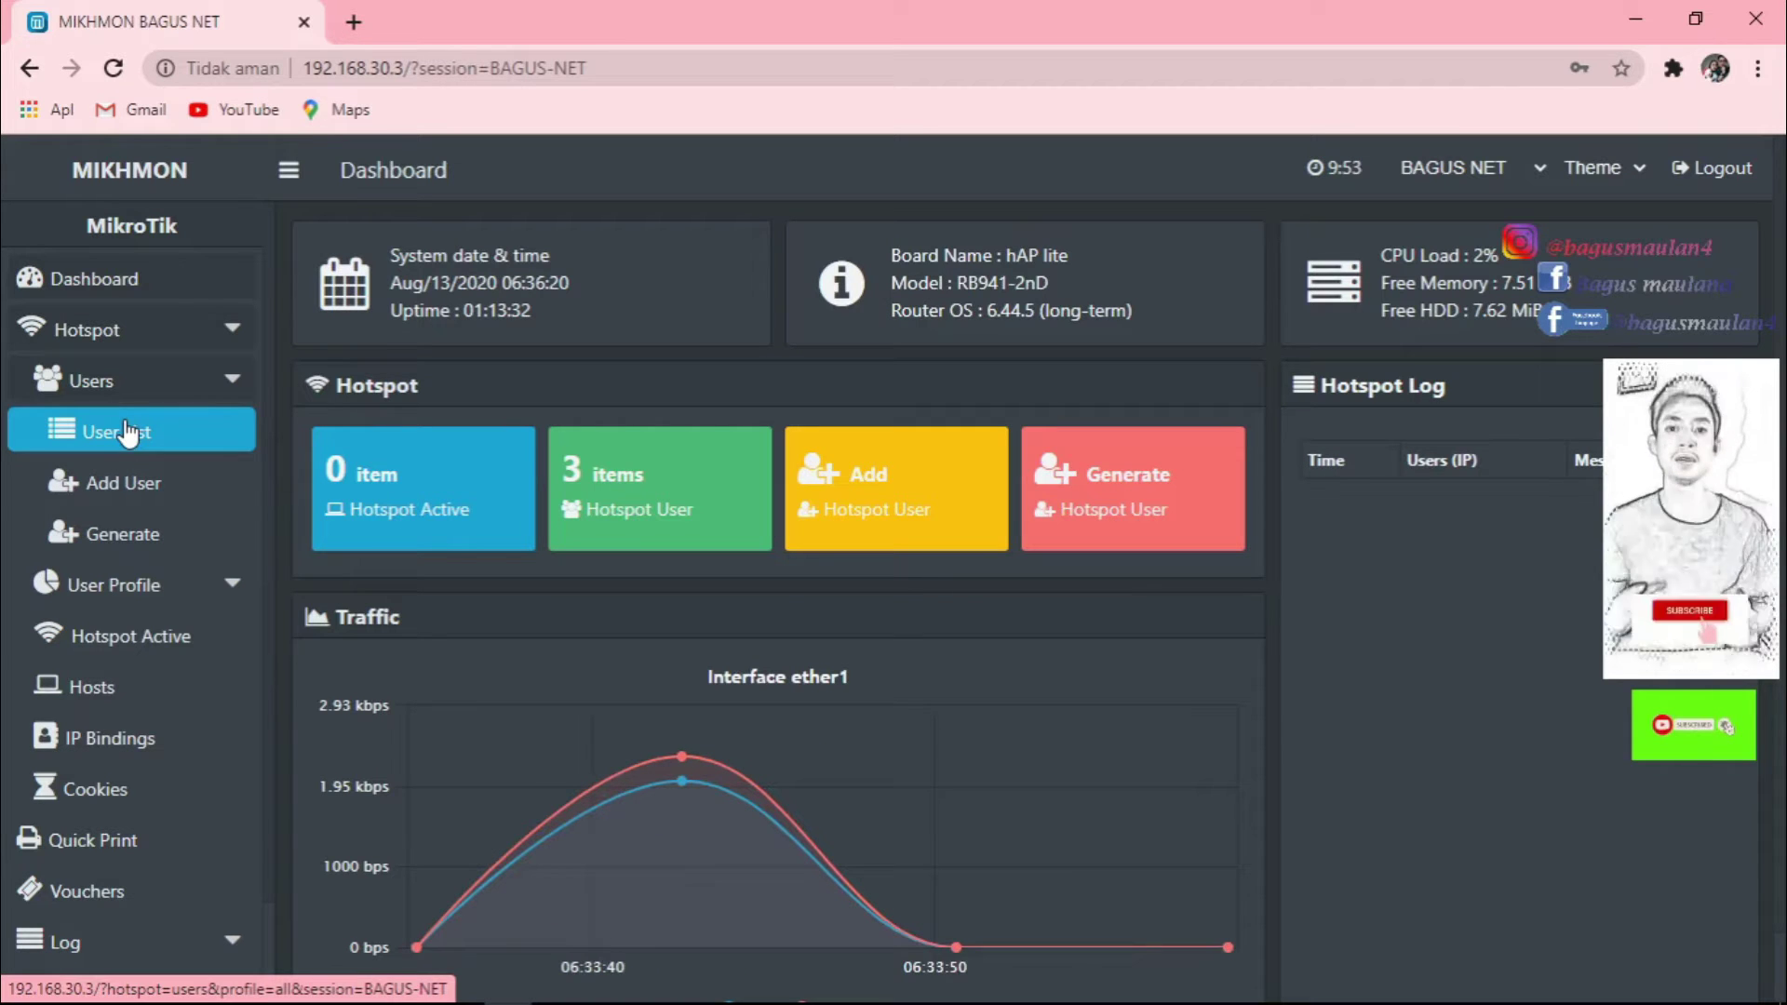
pyautogui.click(189, 594)
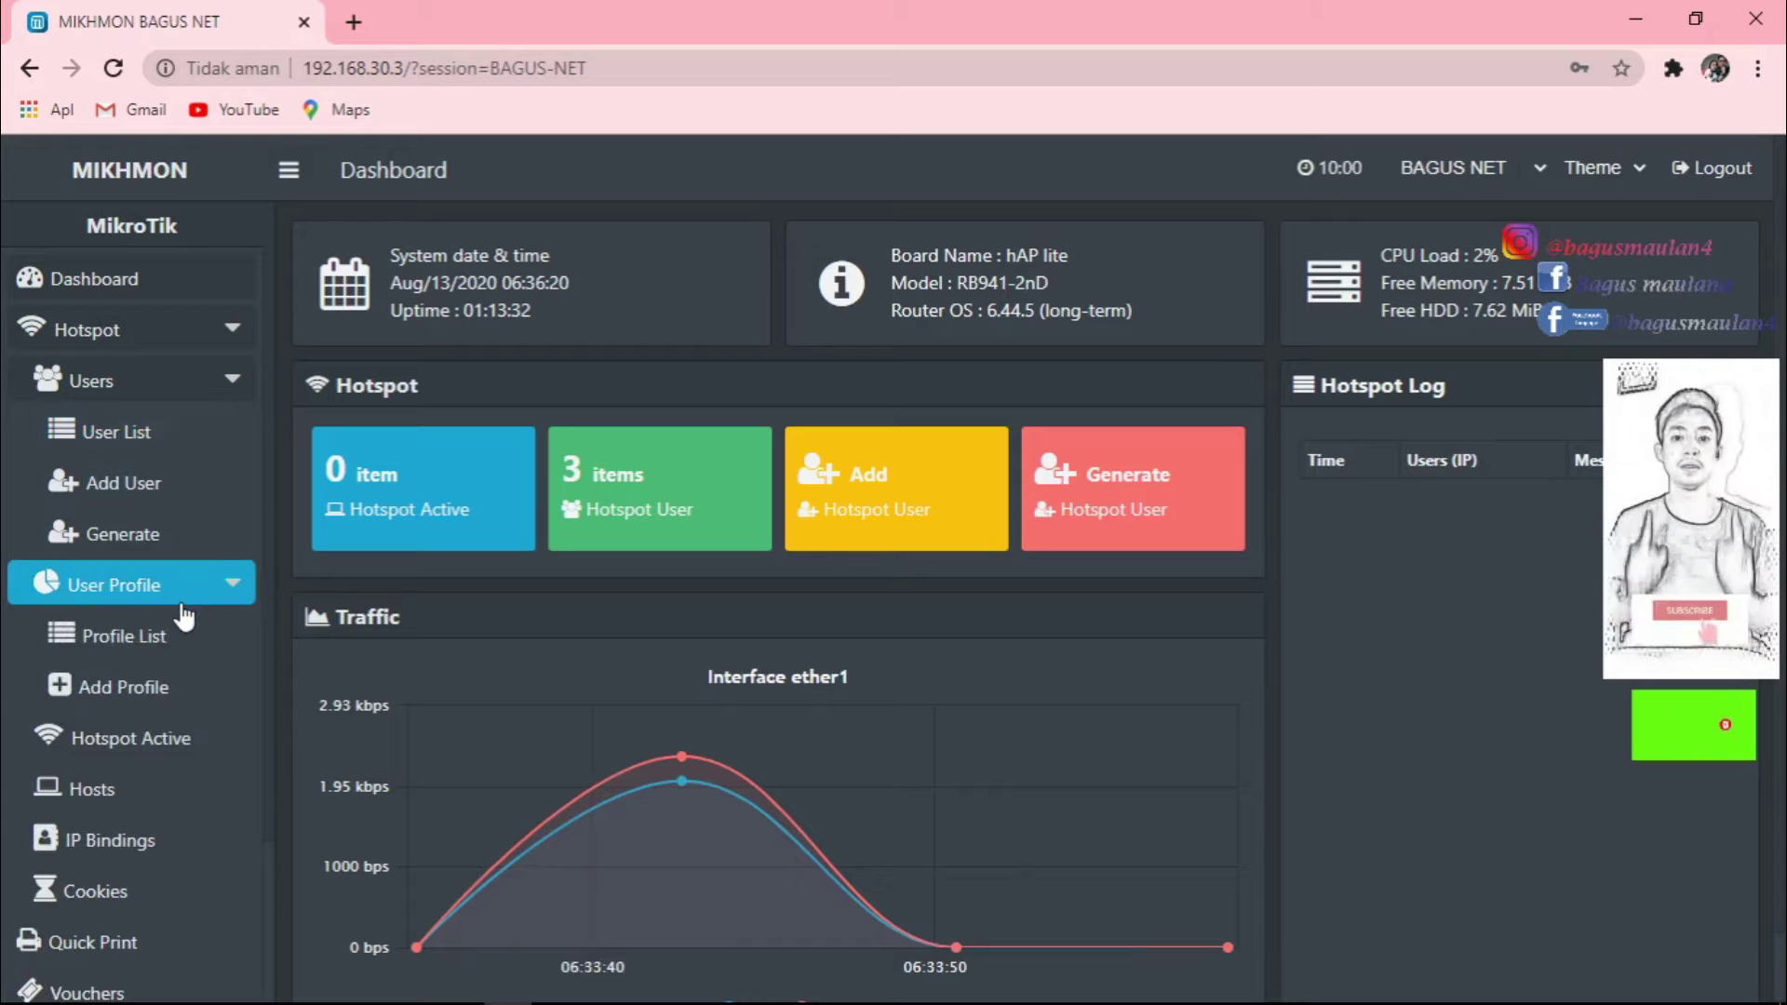
pyautogui.click(124, 640)
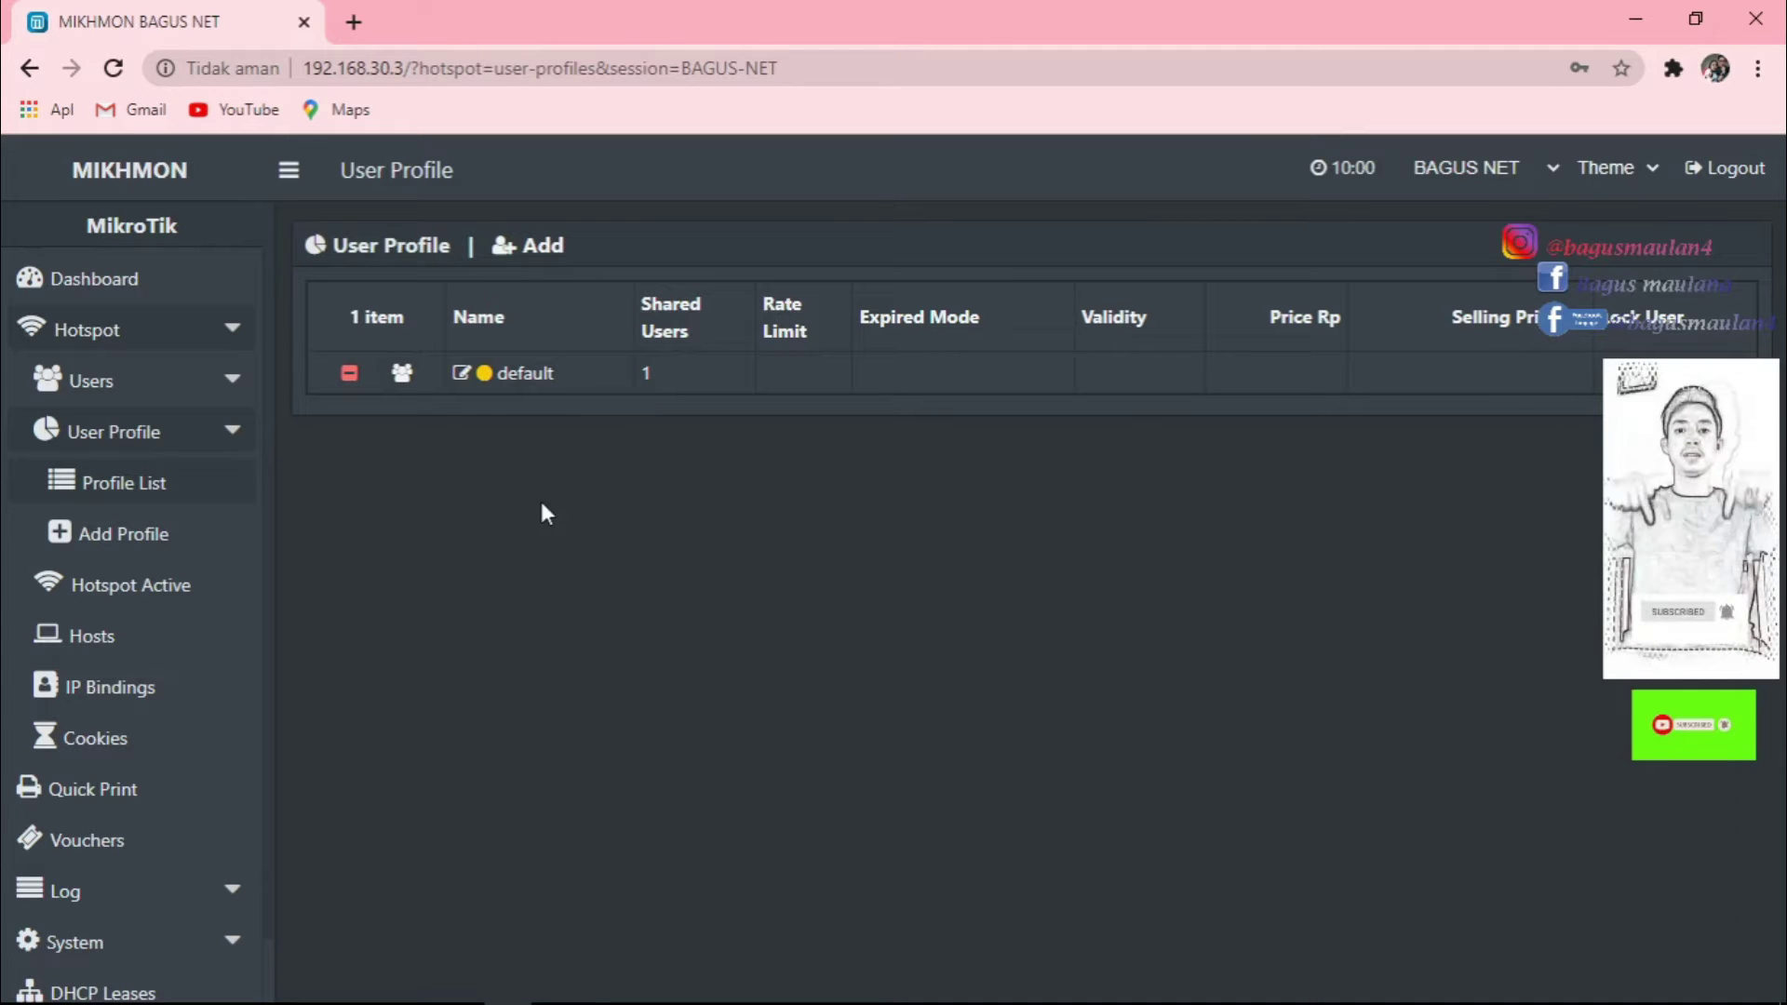
# Start a new user profile and name it PAKET HARIAN.
pyautogui.click(140, 488)
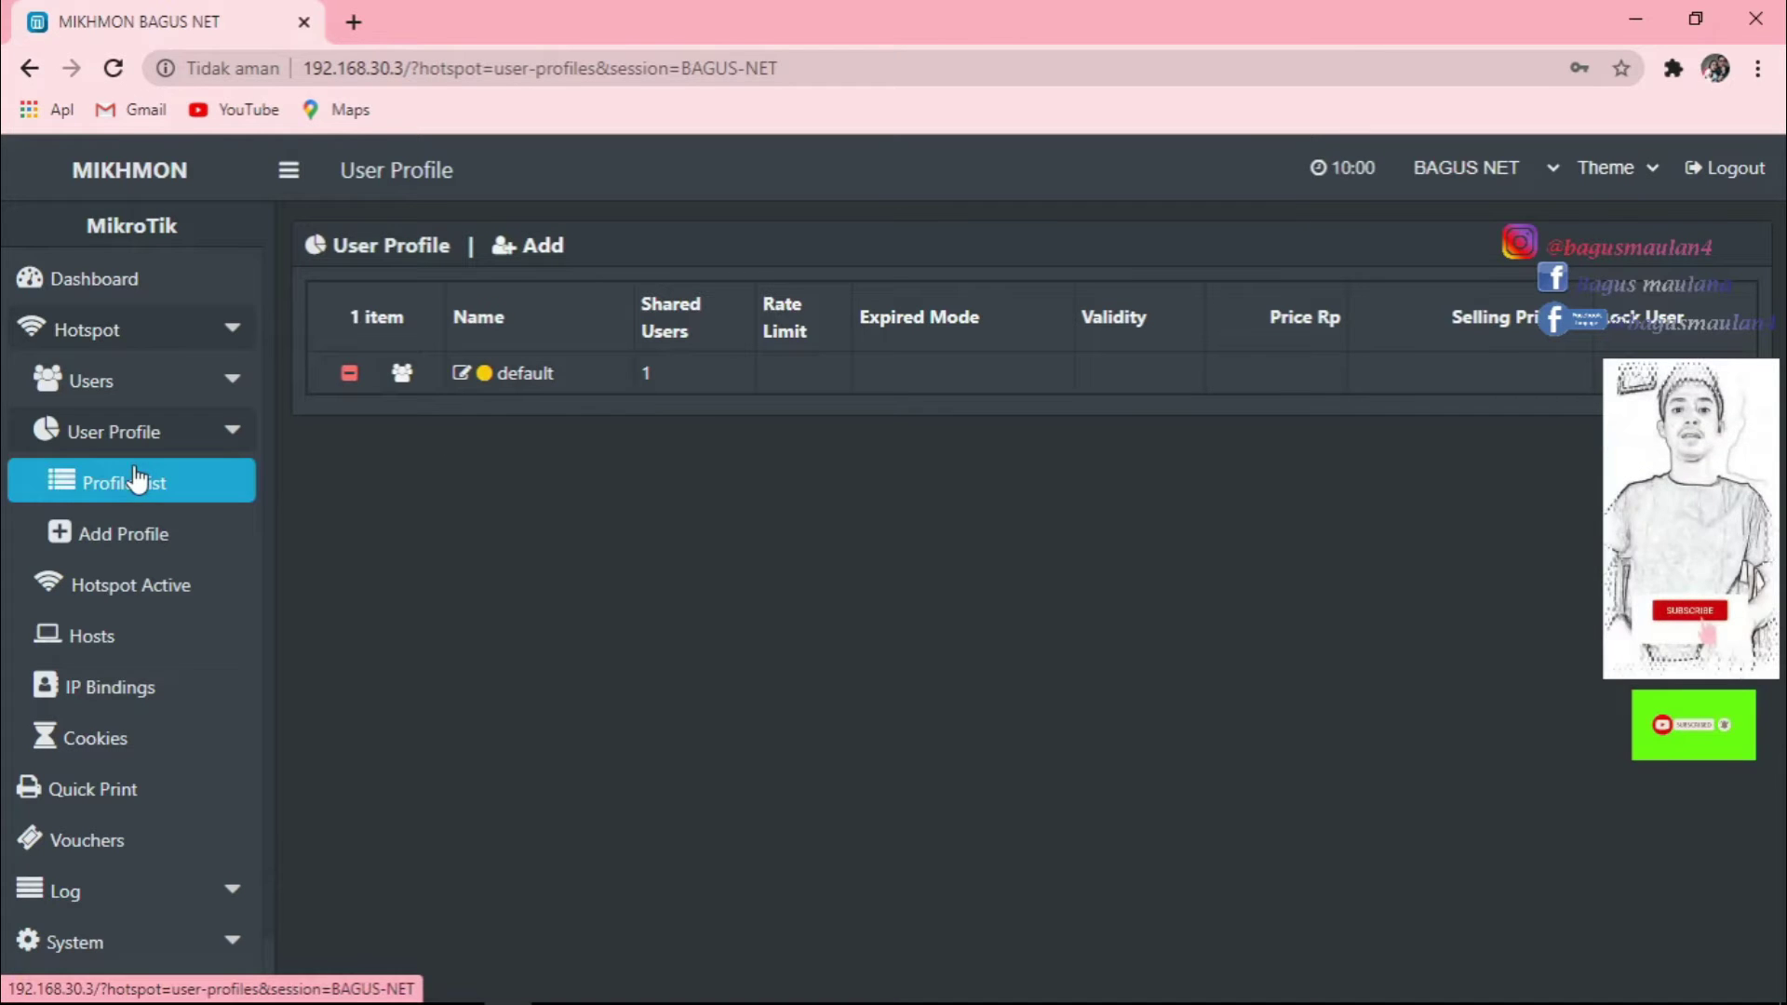
pyautogui.click(118, 536)
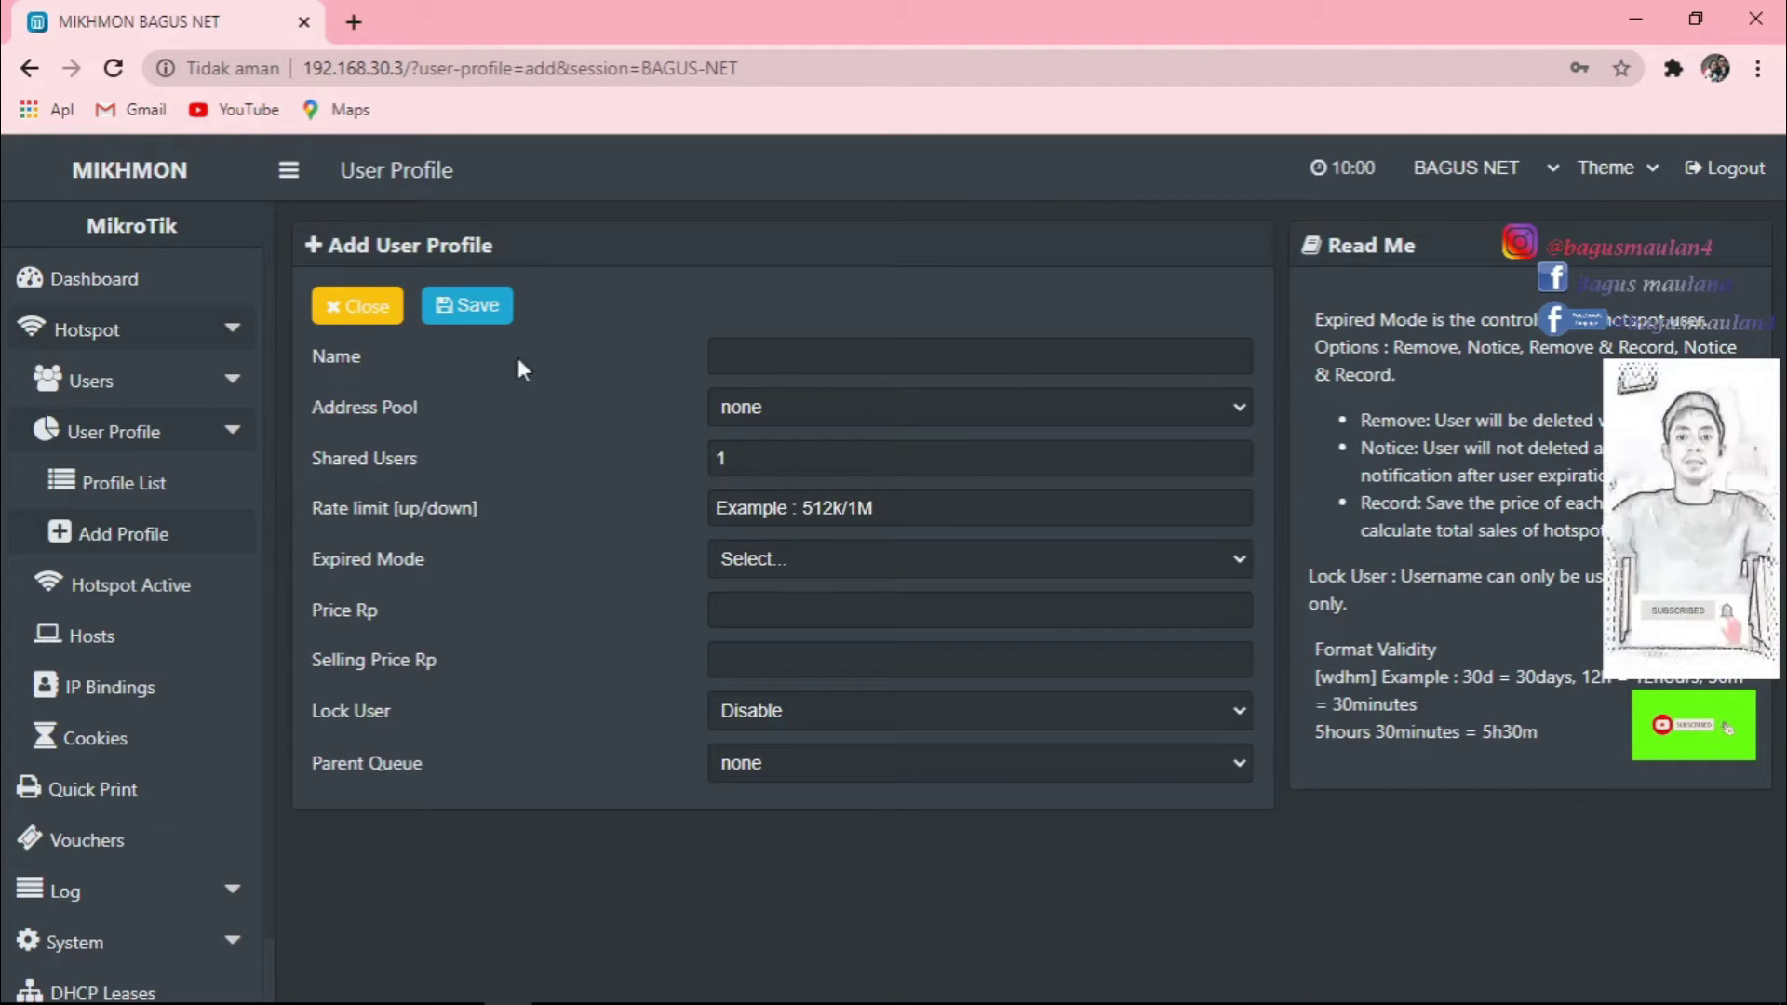
pyautogui.click(803, 356)
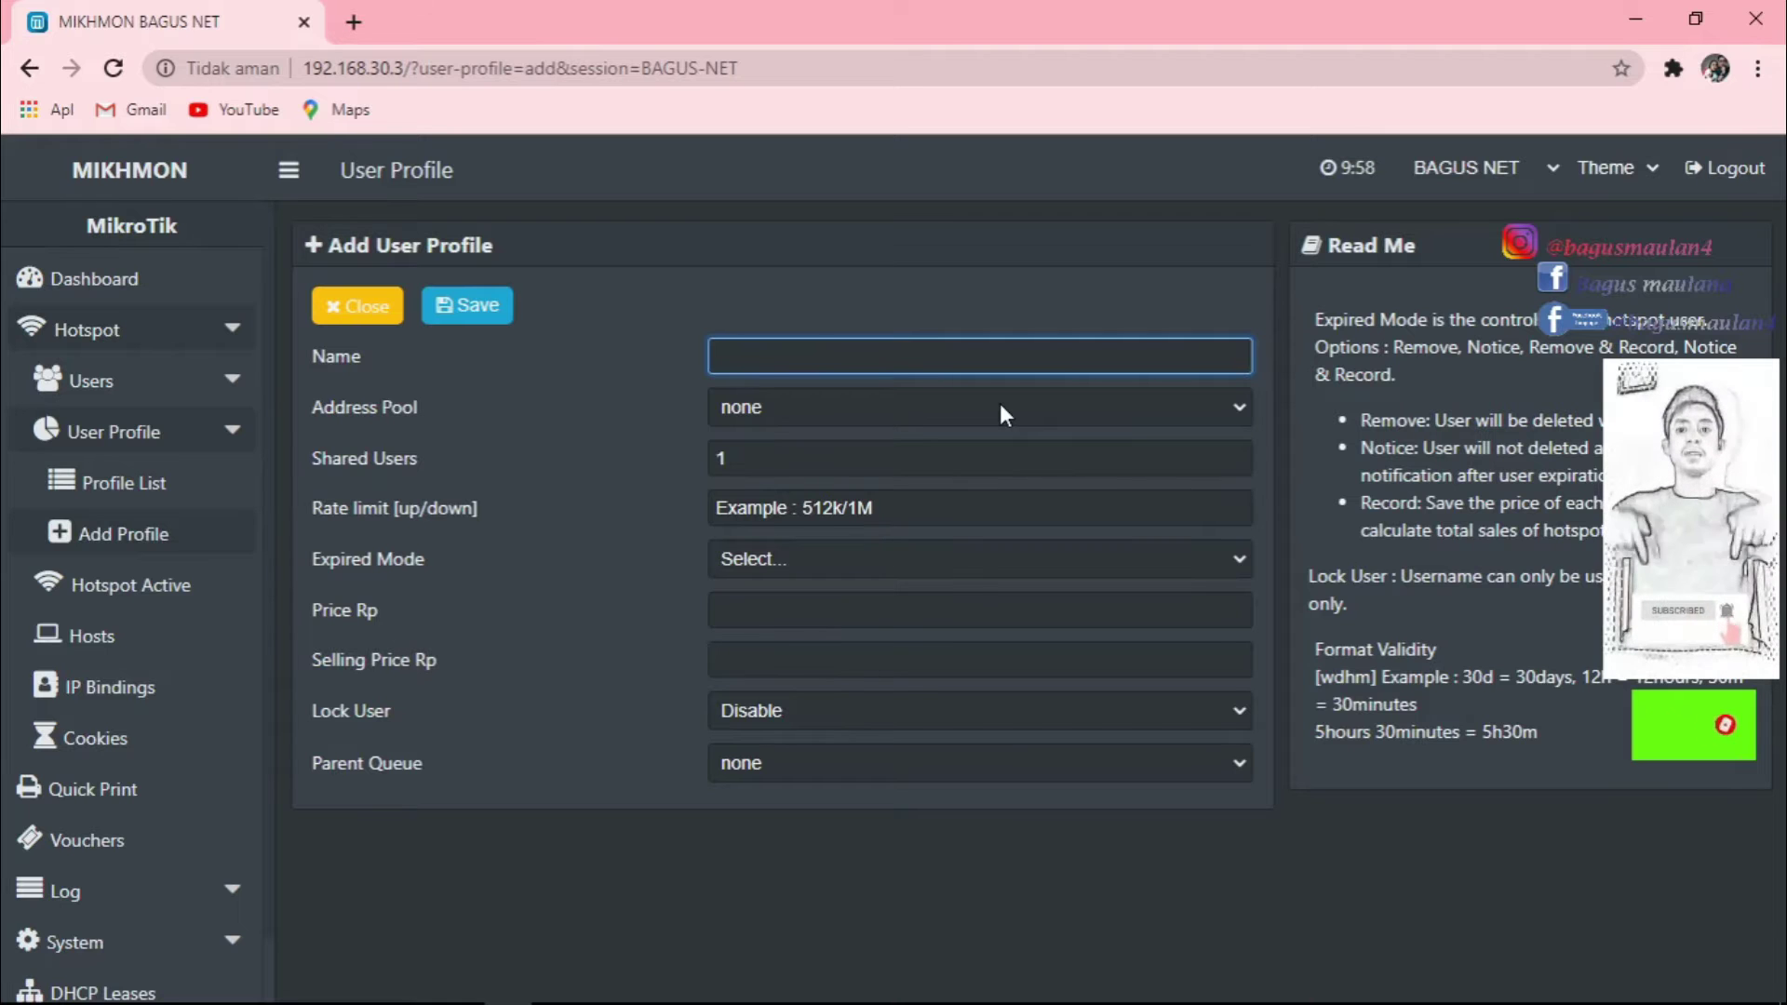
pyautogui.write('PAKET')
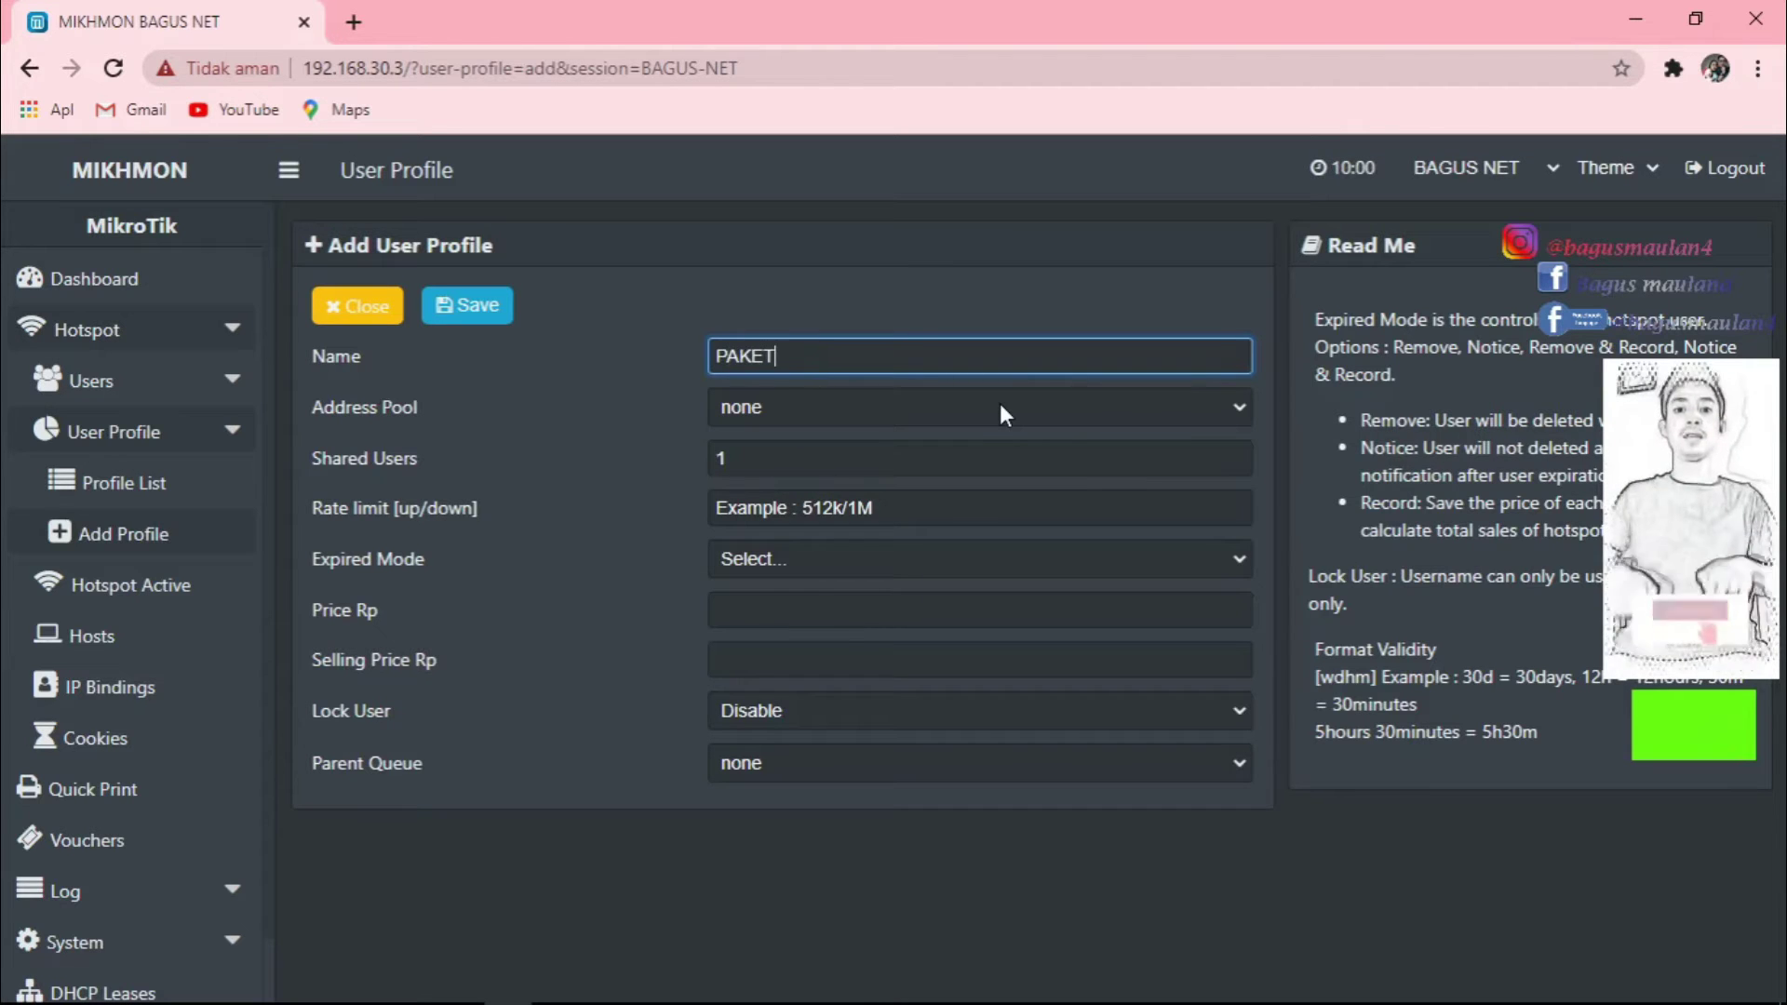
pyautogui.write(' HARIAN')
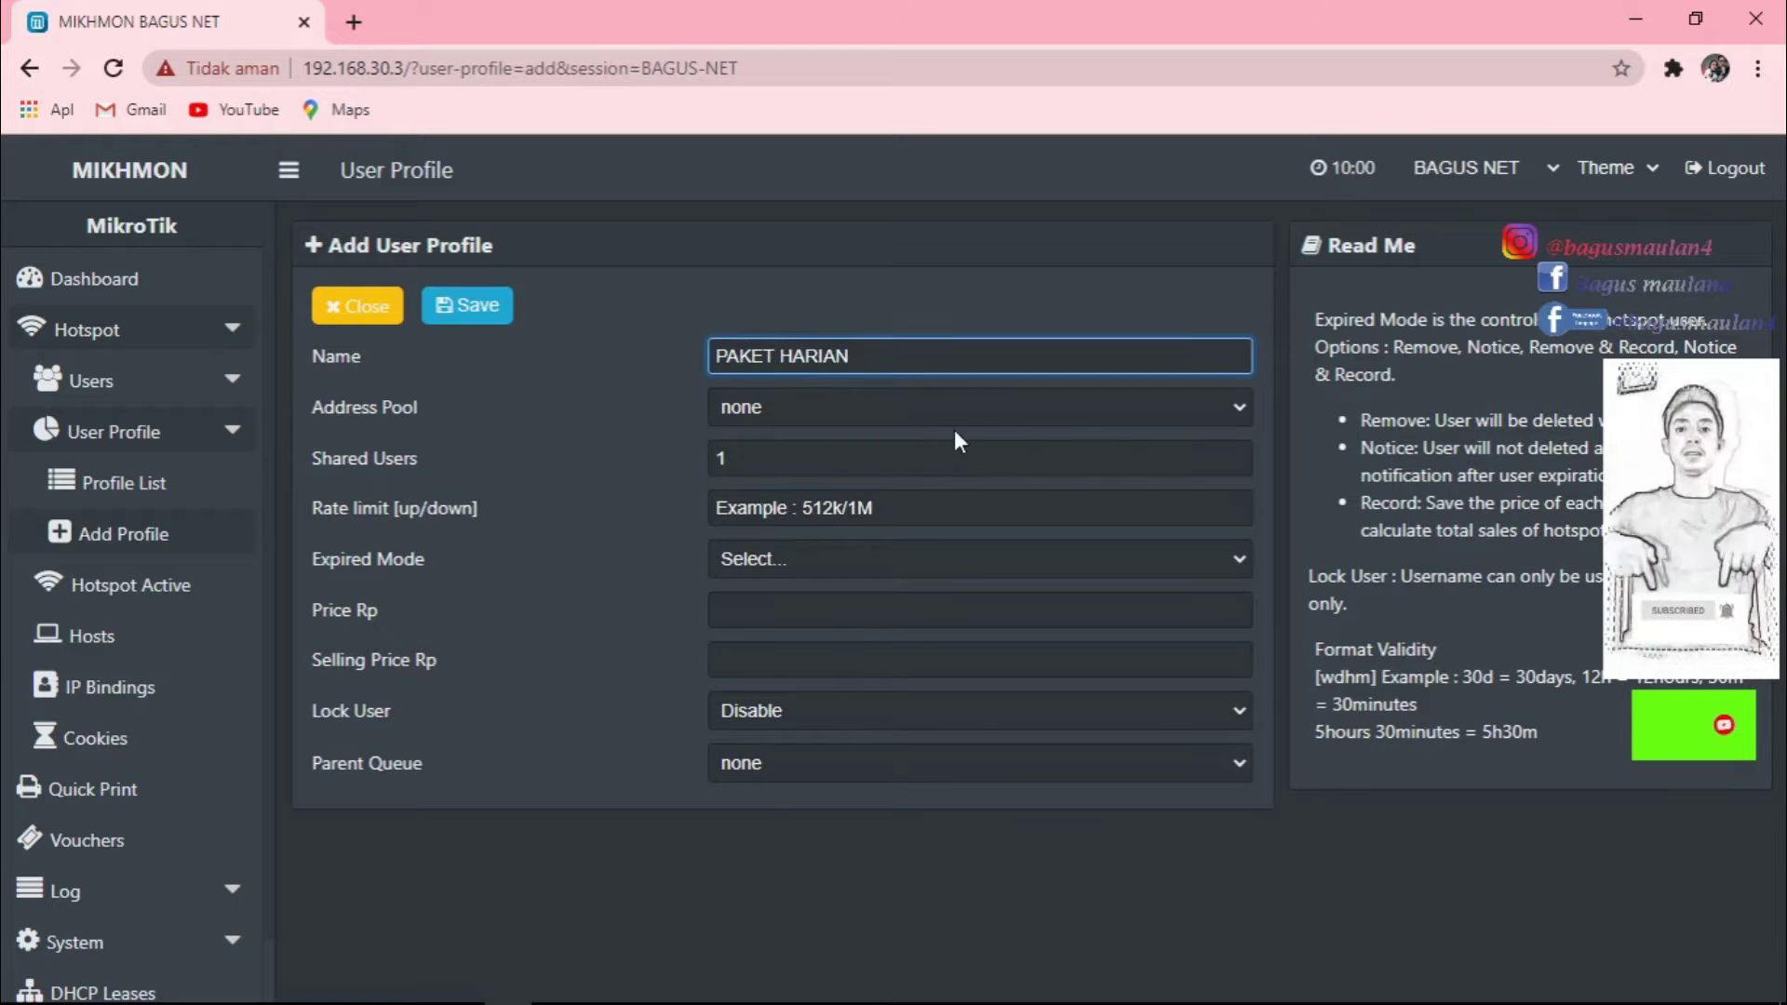
# Check the Address Pool choices against WinBox, leaving the pool at none.
pyautogui.click(1228, 406)
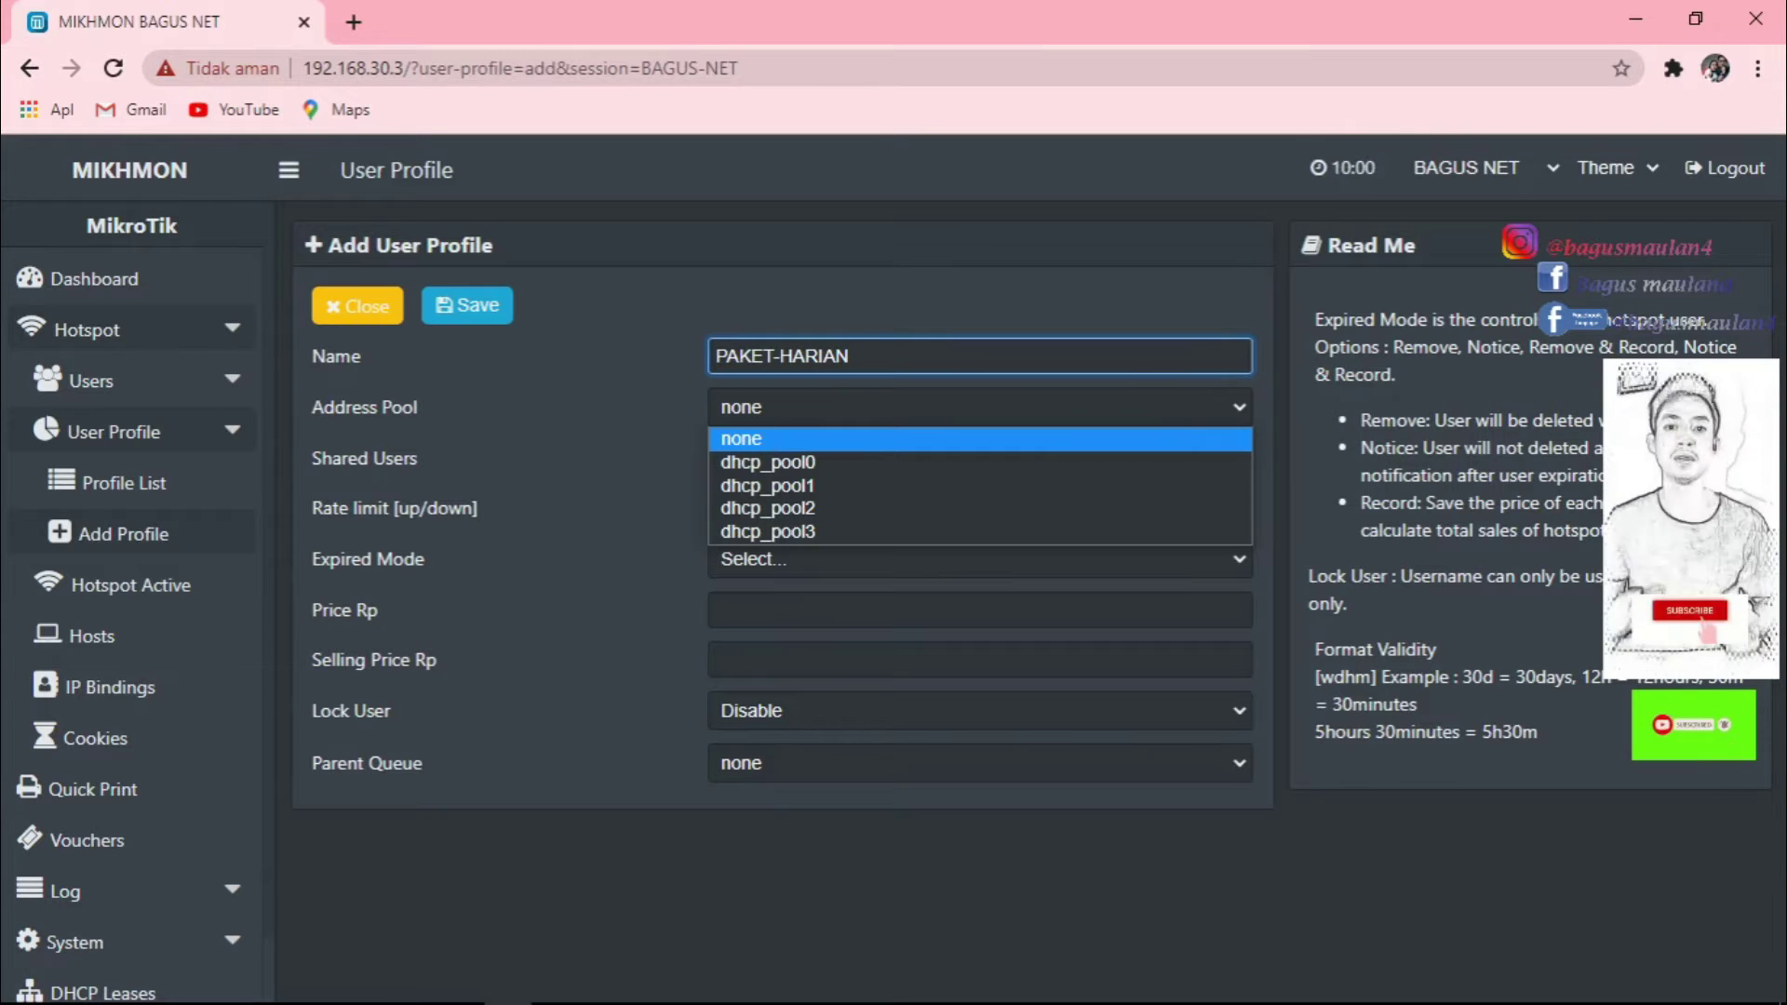
pyautogui.click(460, 985)
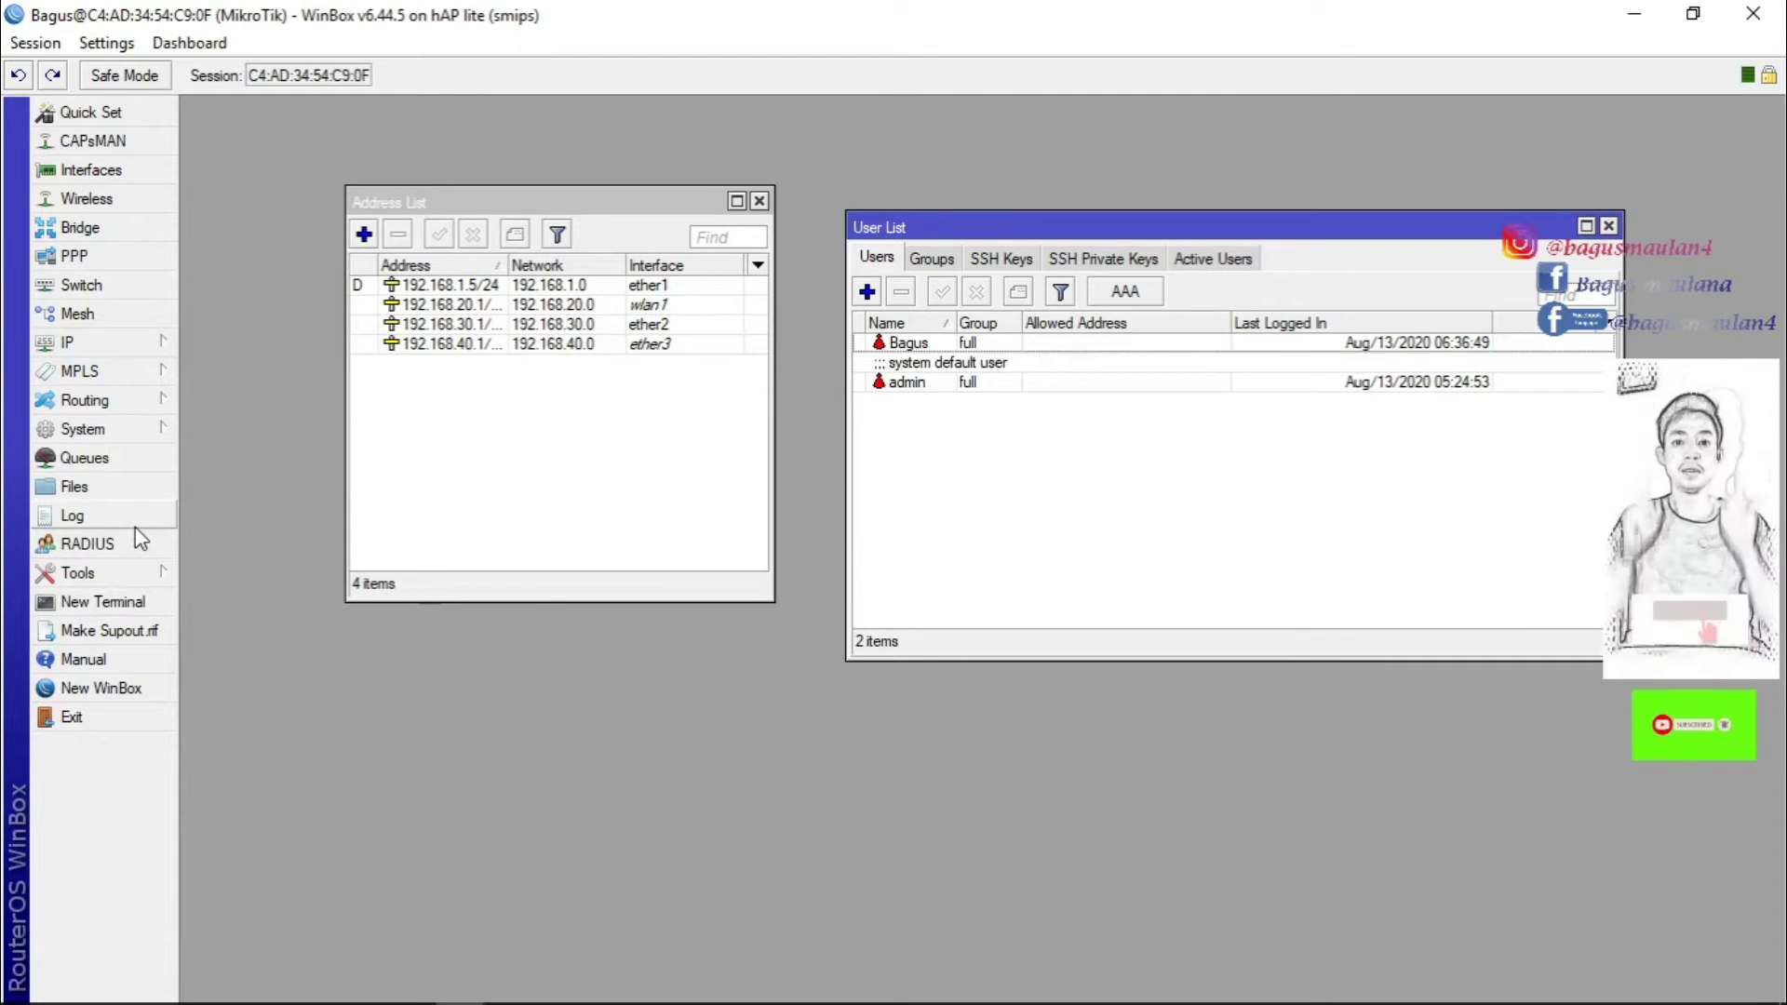
pyautogui.moveTo(200, 1001)
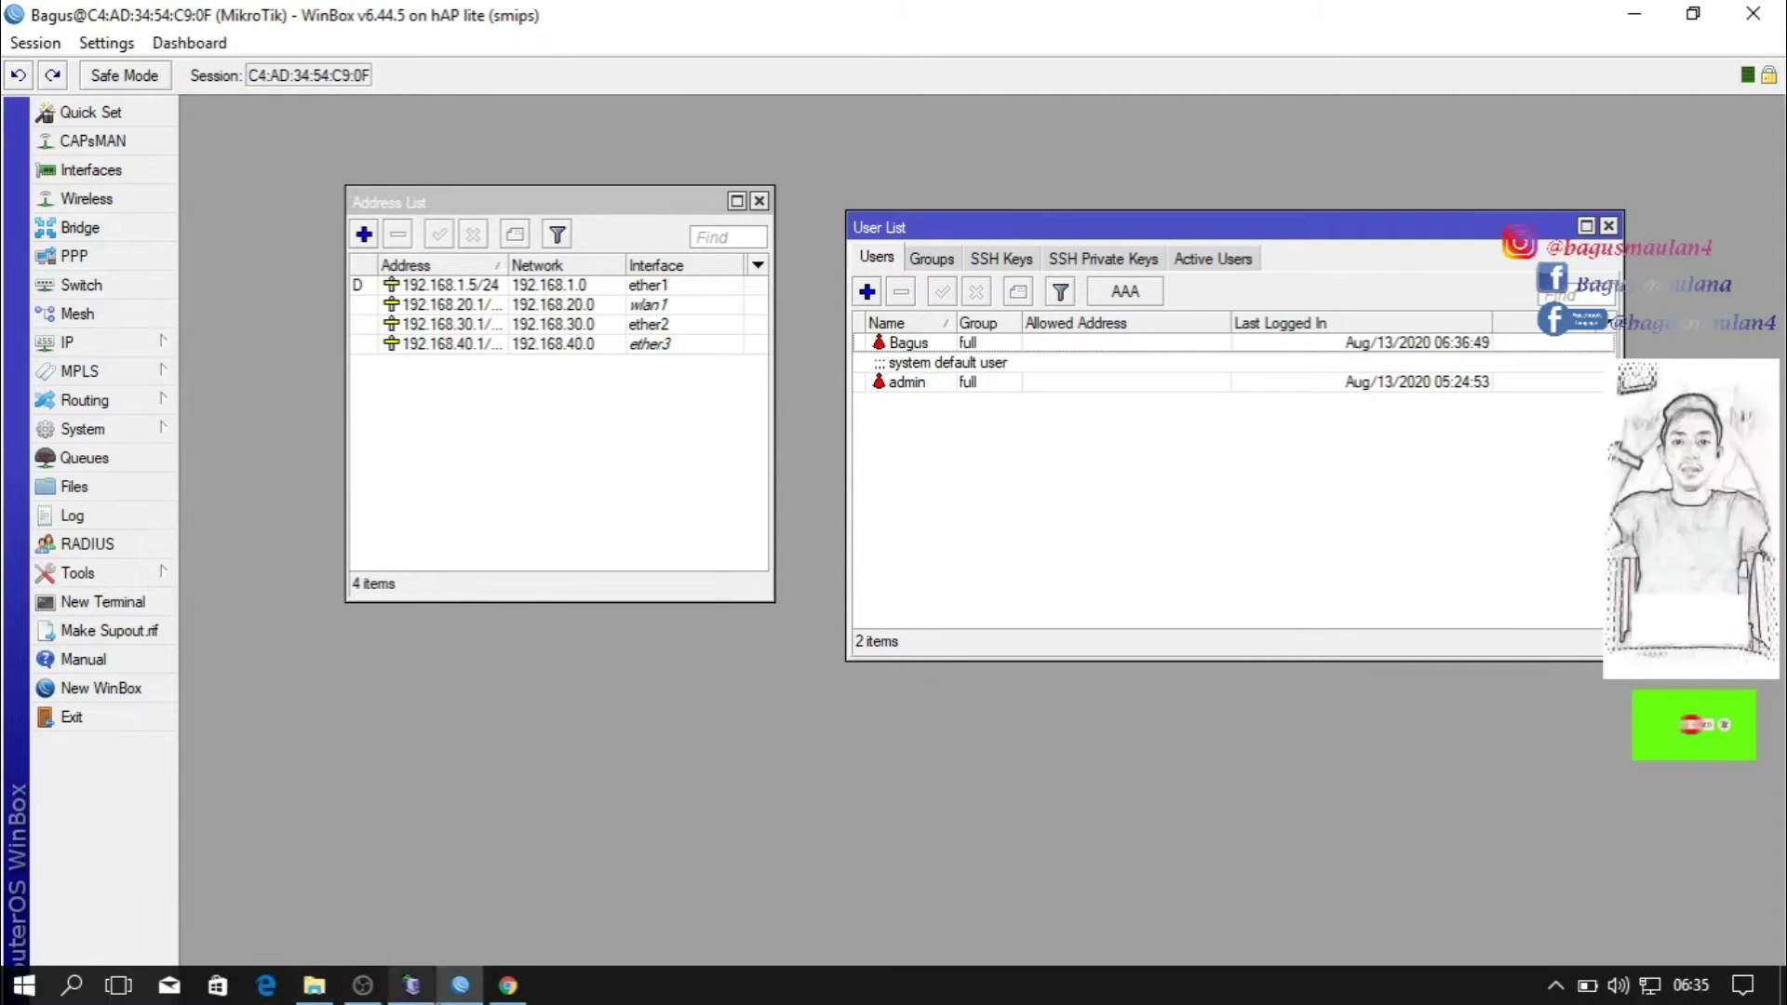
pyautogui.click(507, 987)
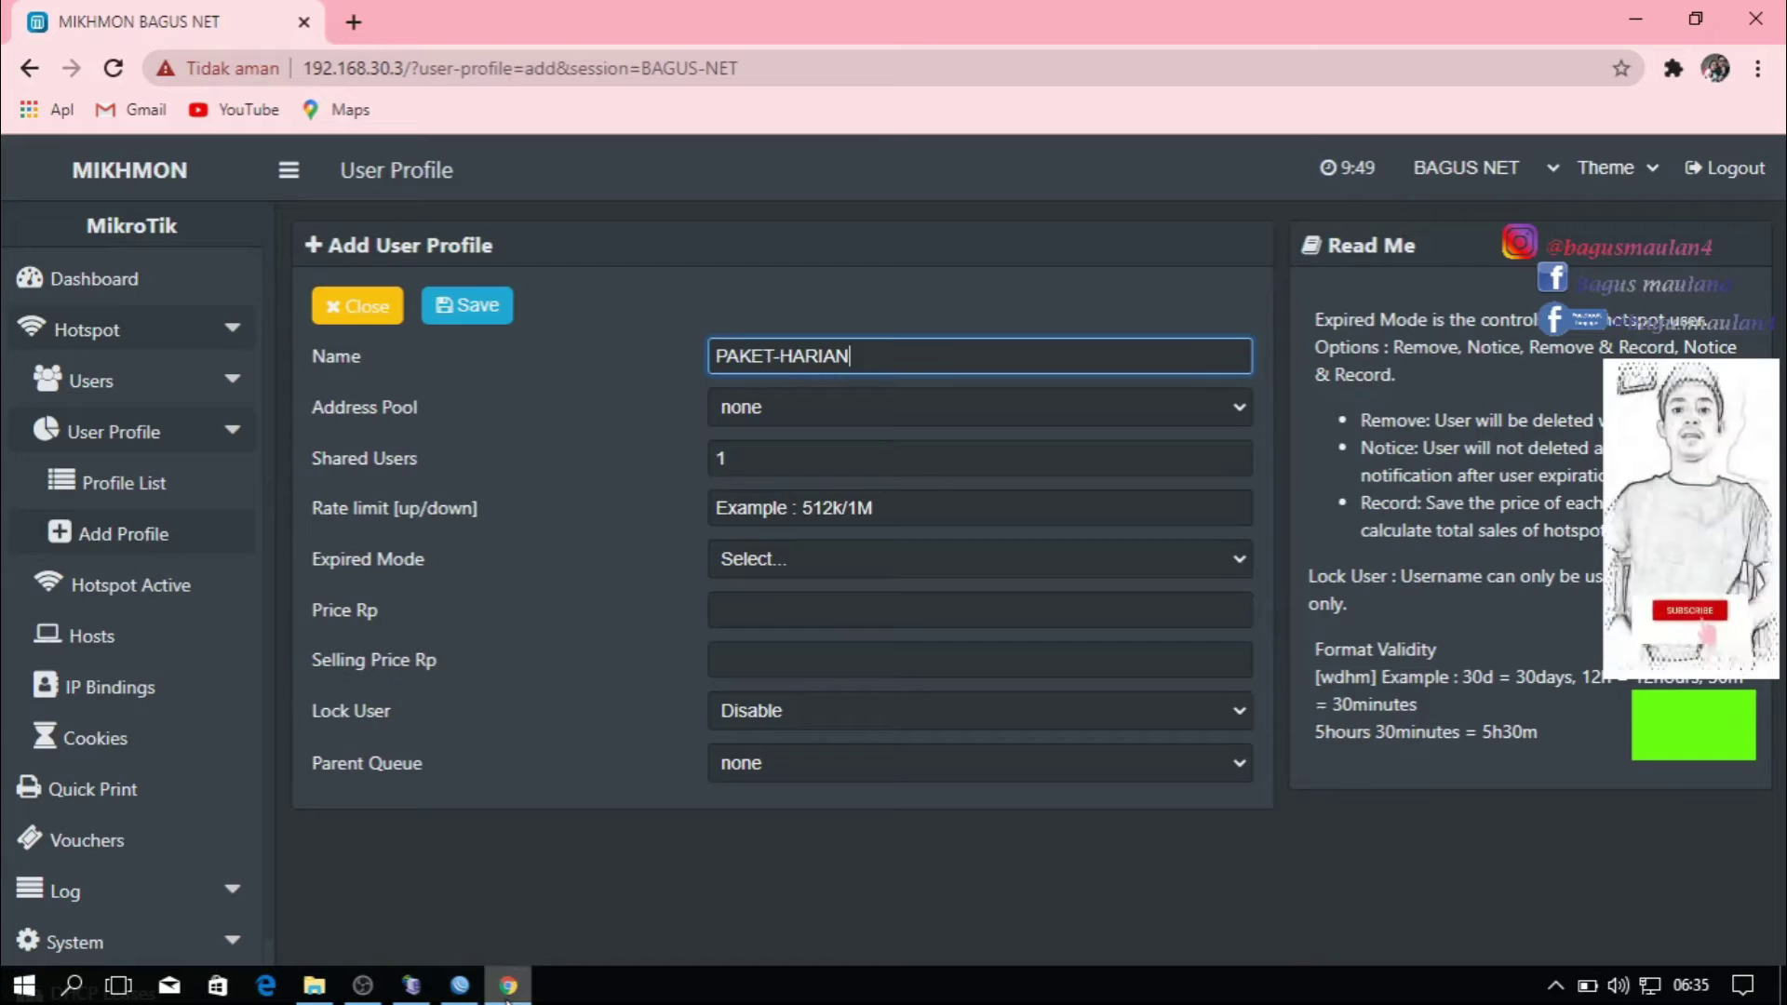
pyautogui.click(784, 410)
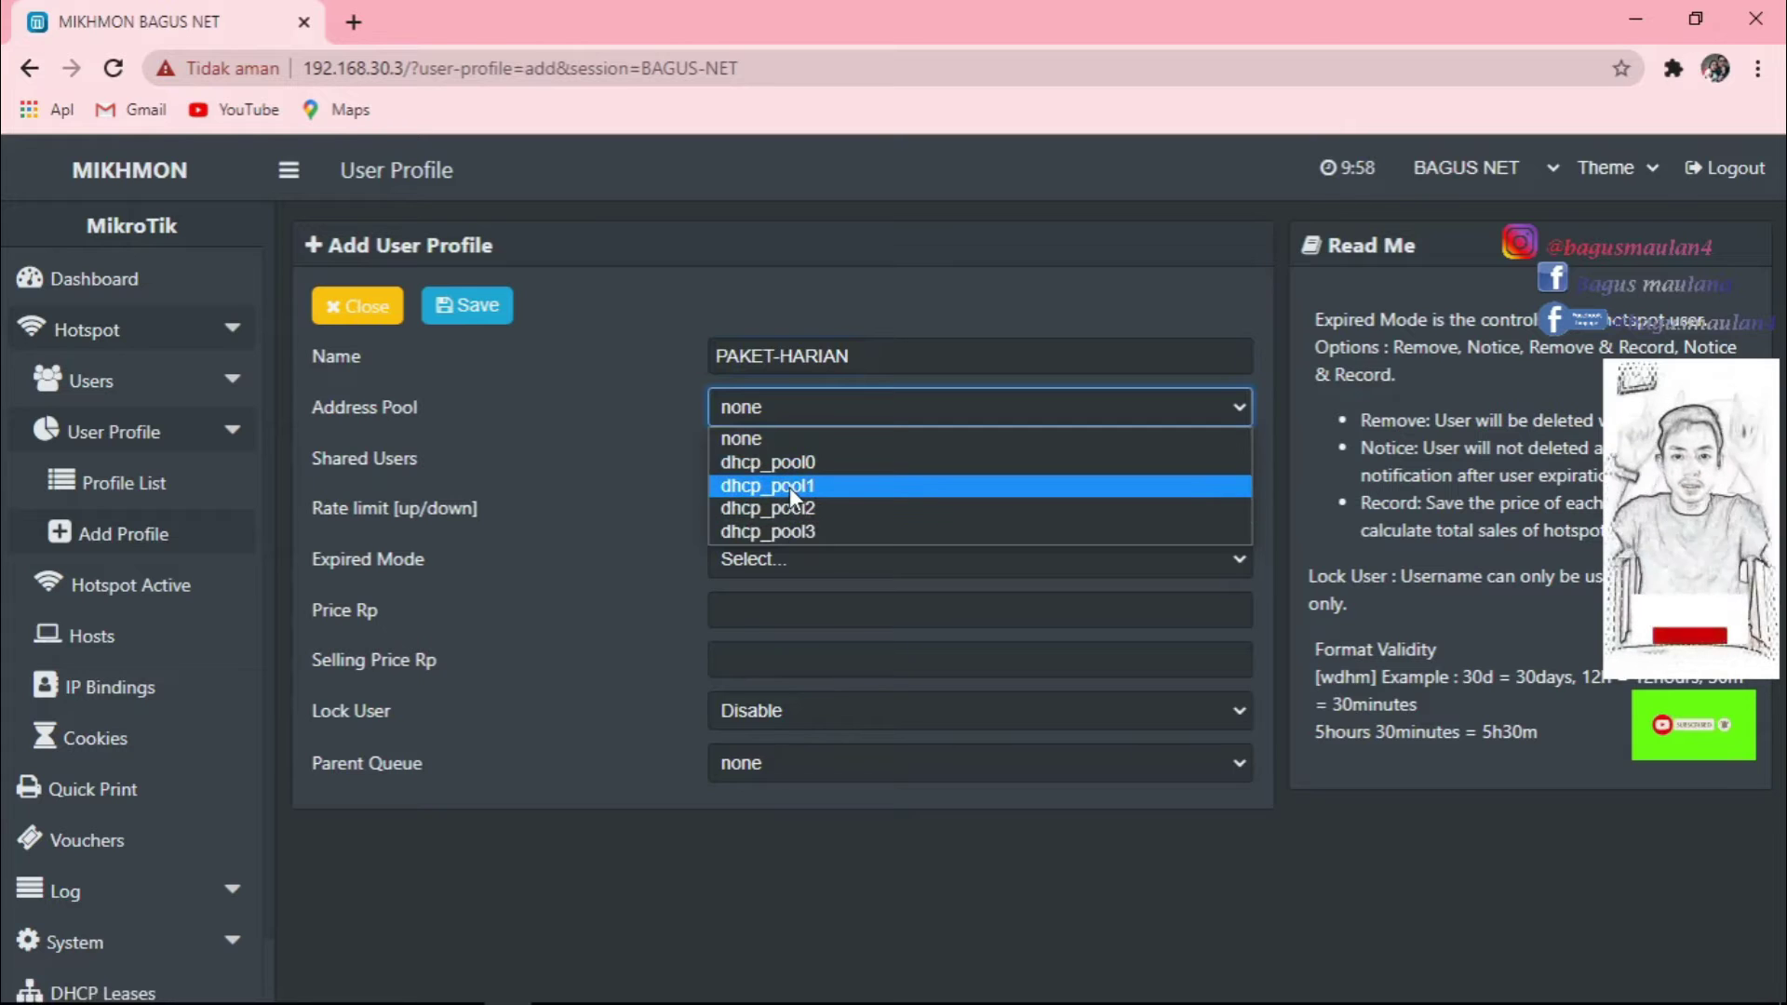
pyautogui.click(462, 990)
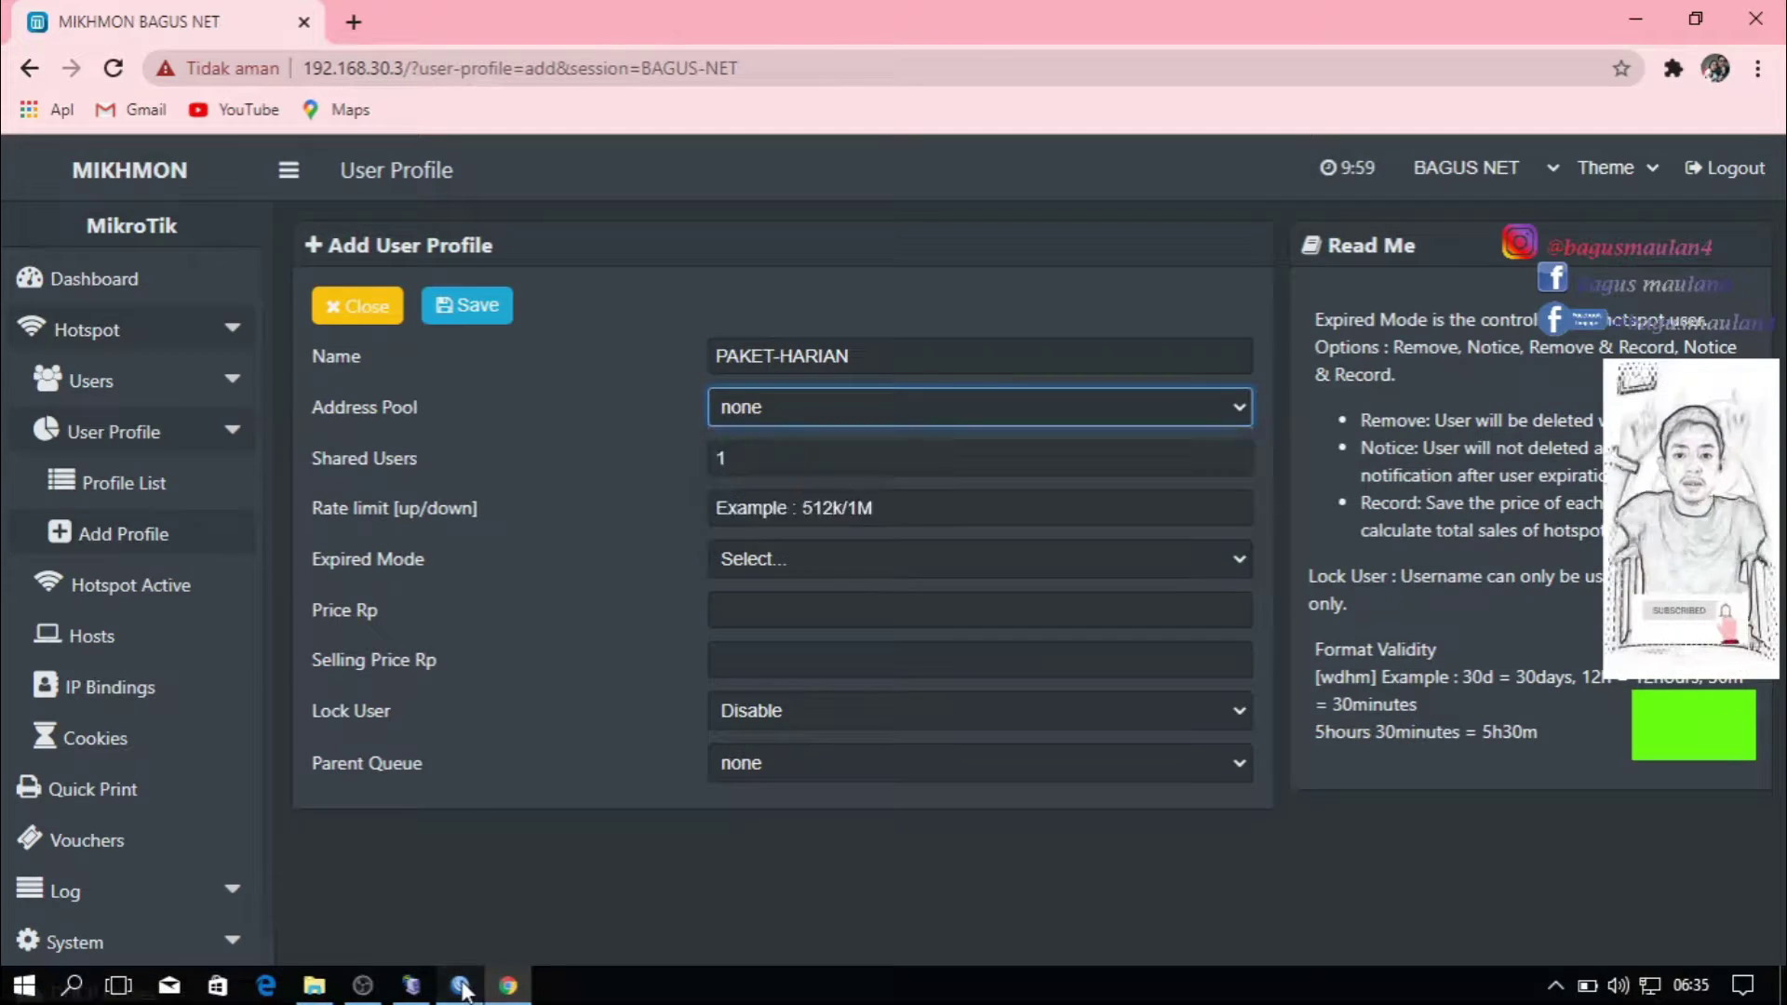
# Bring up WinBox's IP > Hotspot settings, rechecking Mikhmon's address pool list along the way.
pyautogui.click(149, 342)
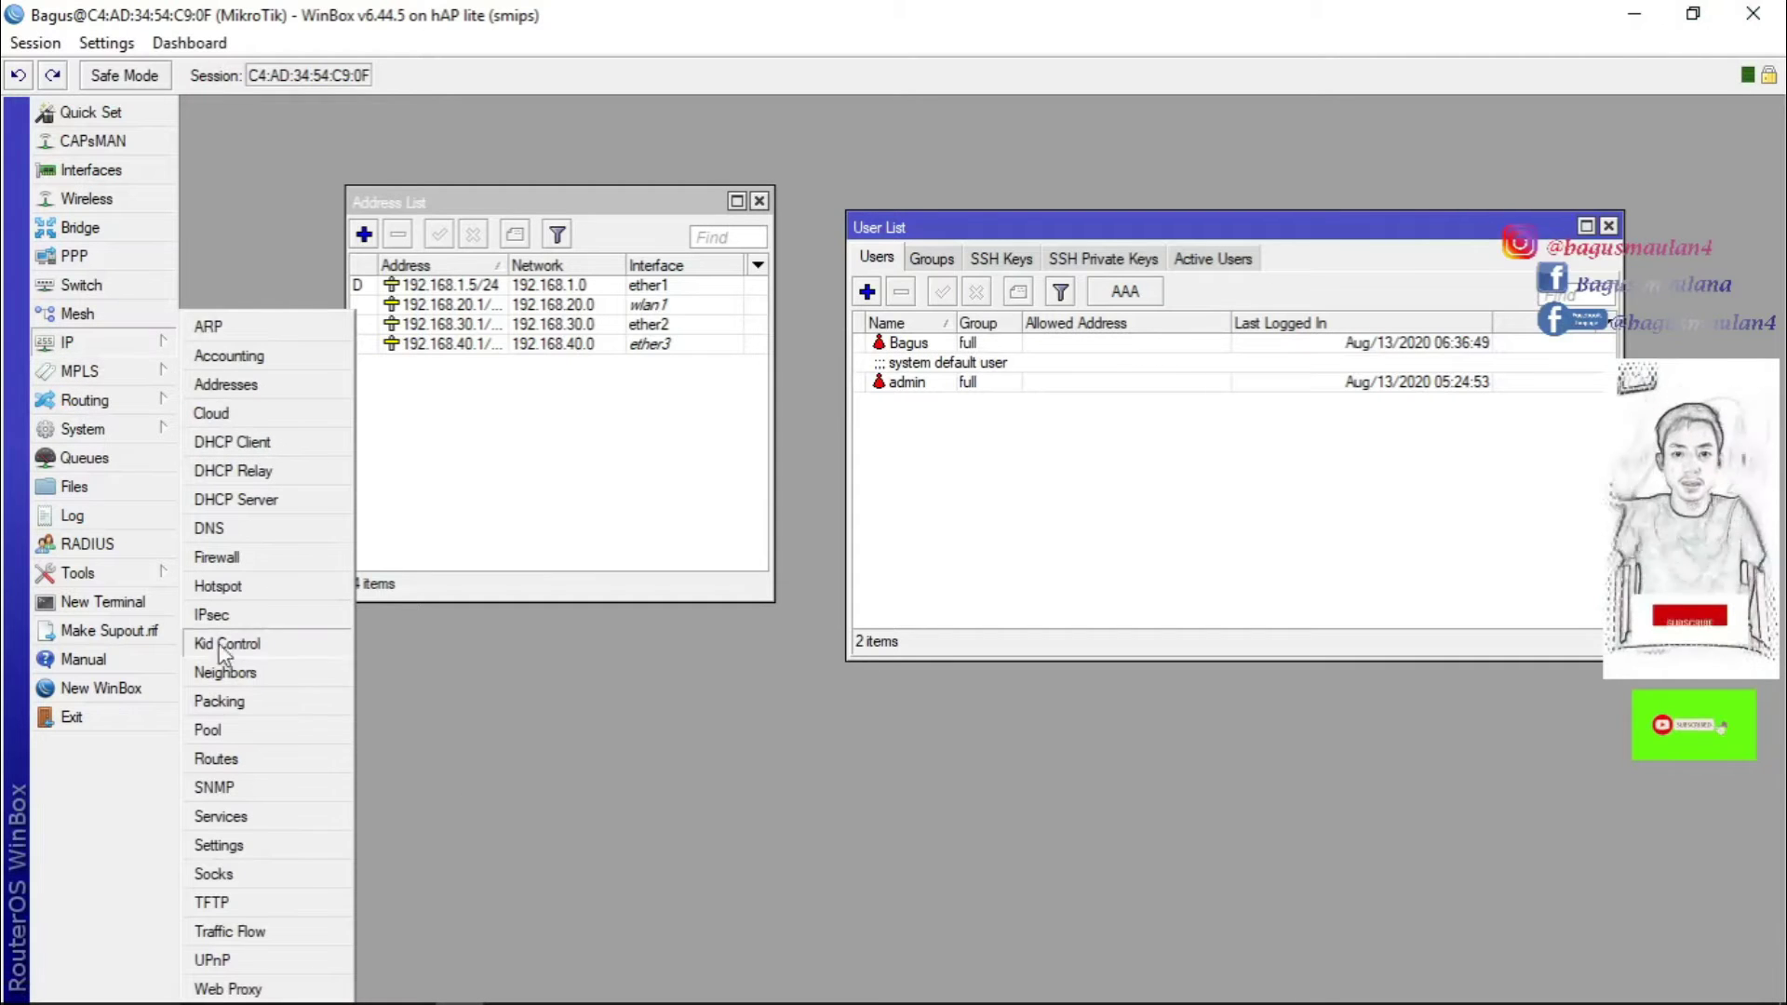
pyautogui.click(244, 584)
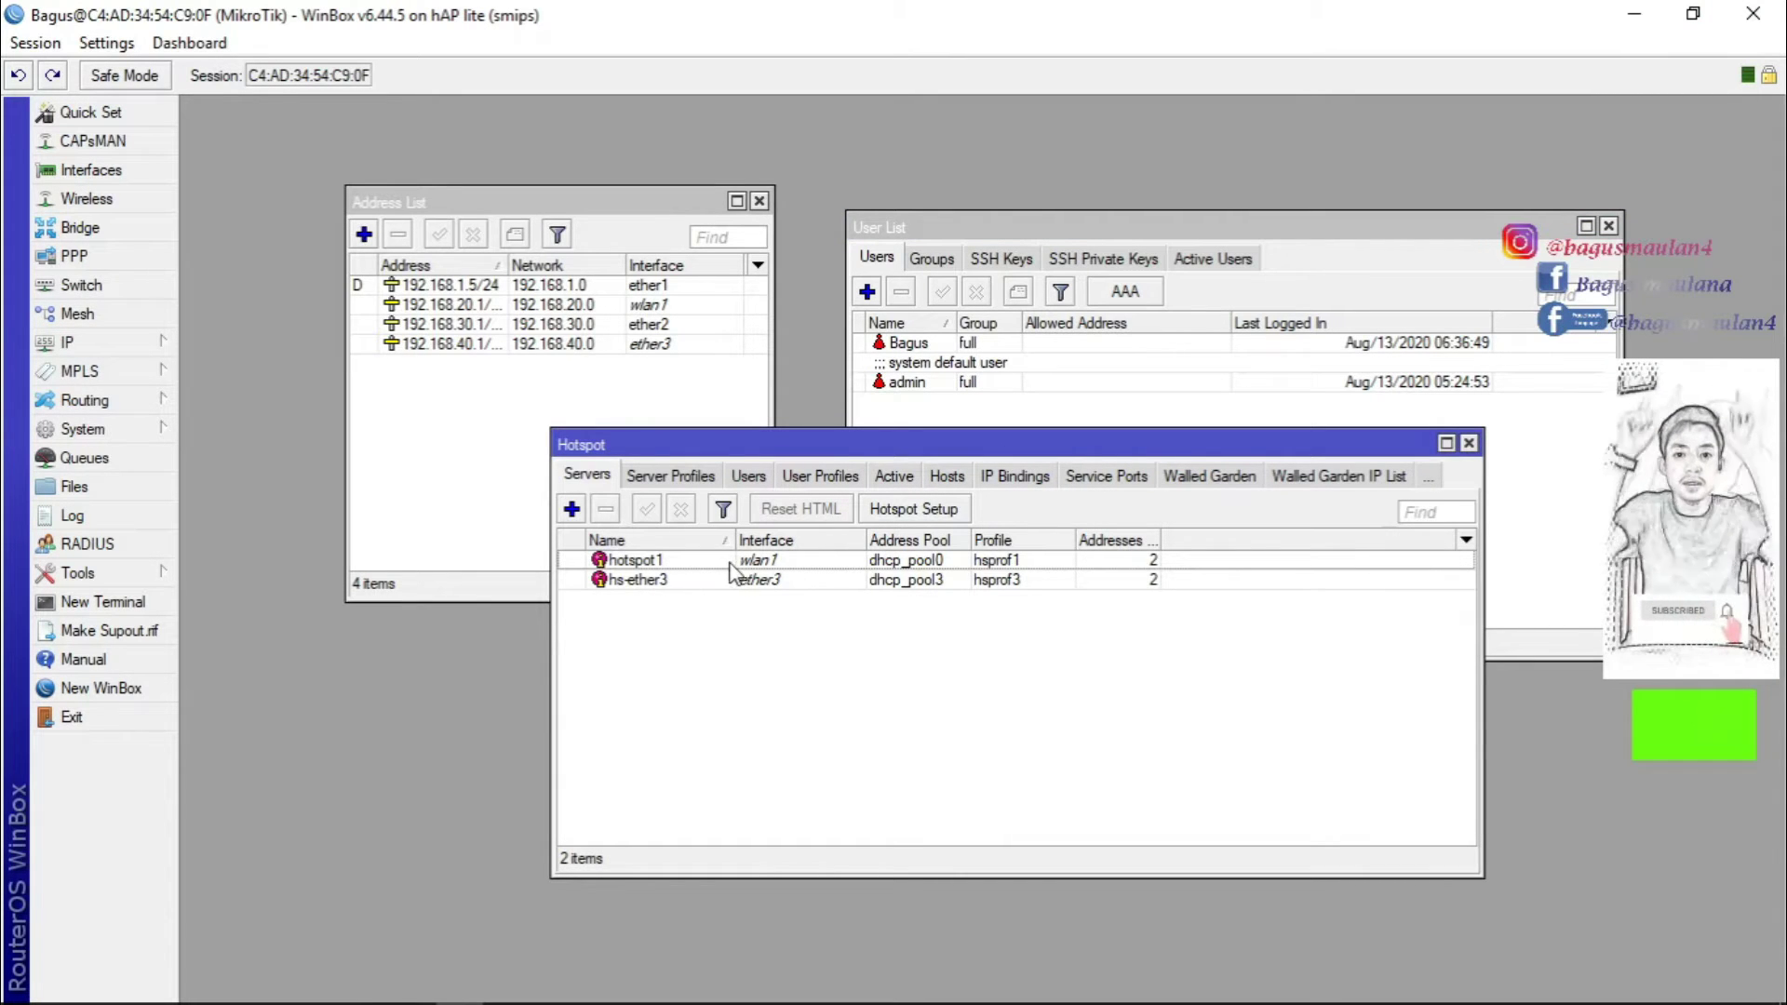
pyautogui.moveTo(311, 994)
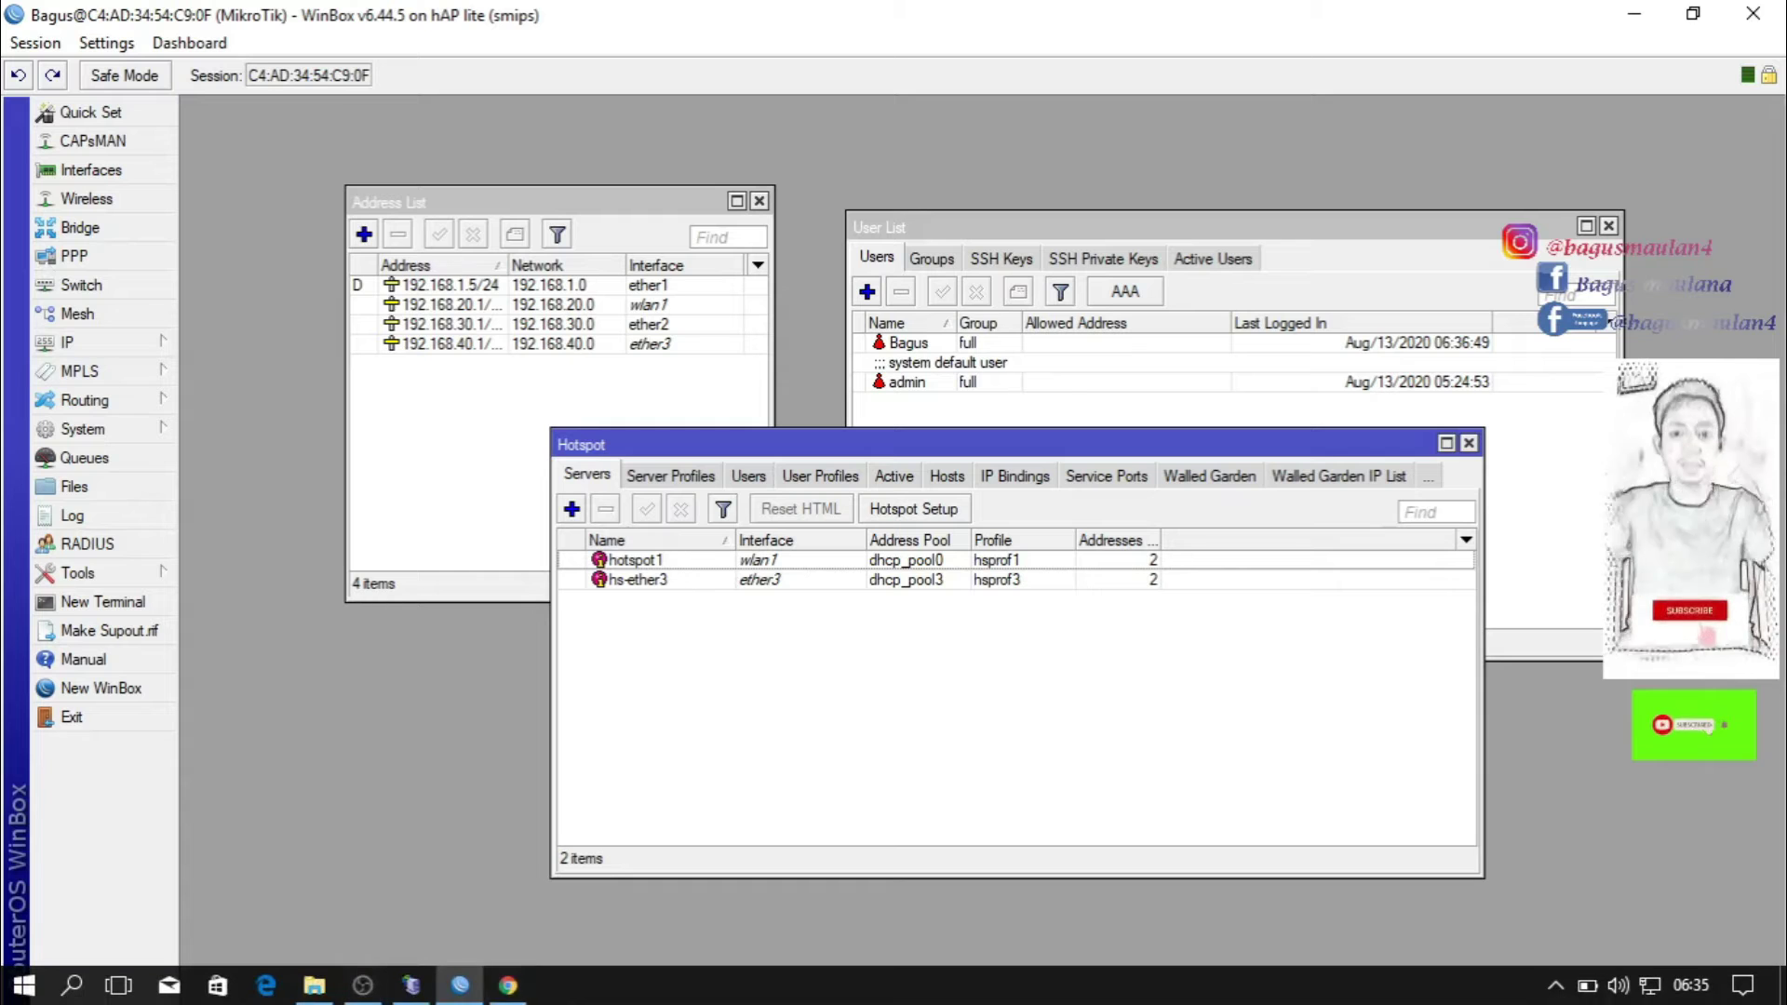
pyautogui.click(507, 995)
pyautogui.click(784, 419)
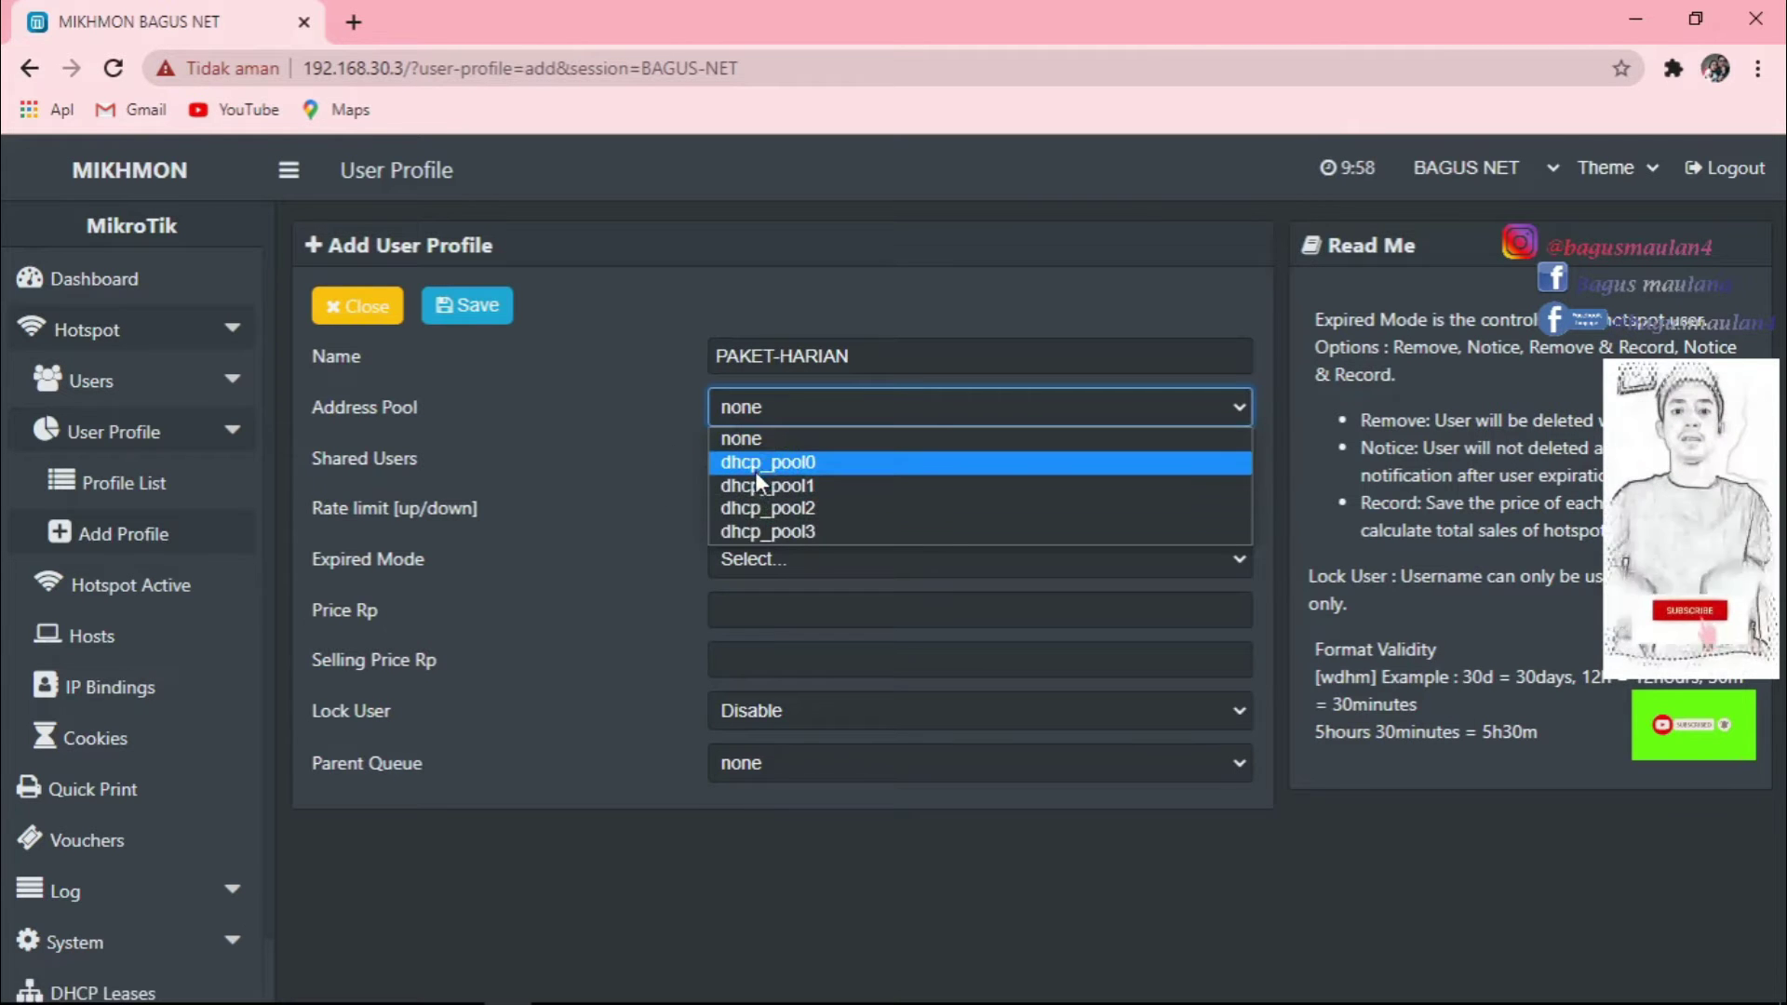
pyautogui.click(460, 986)
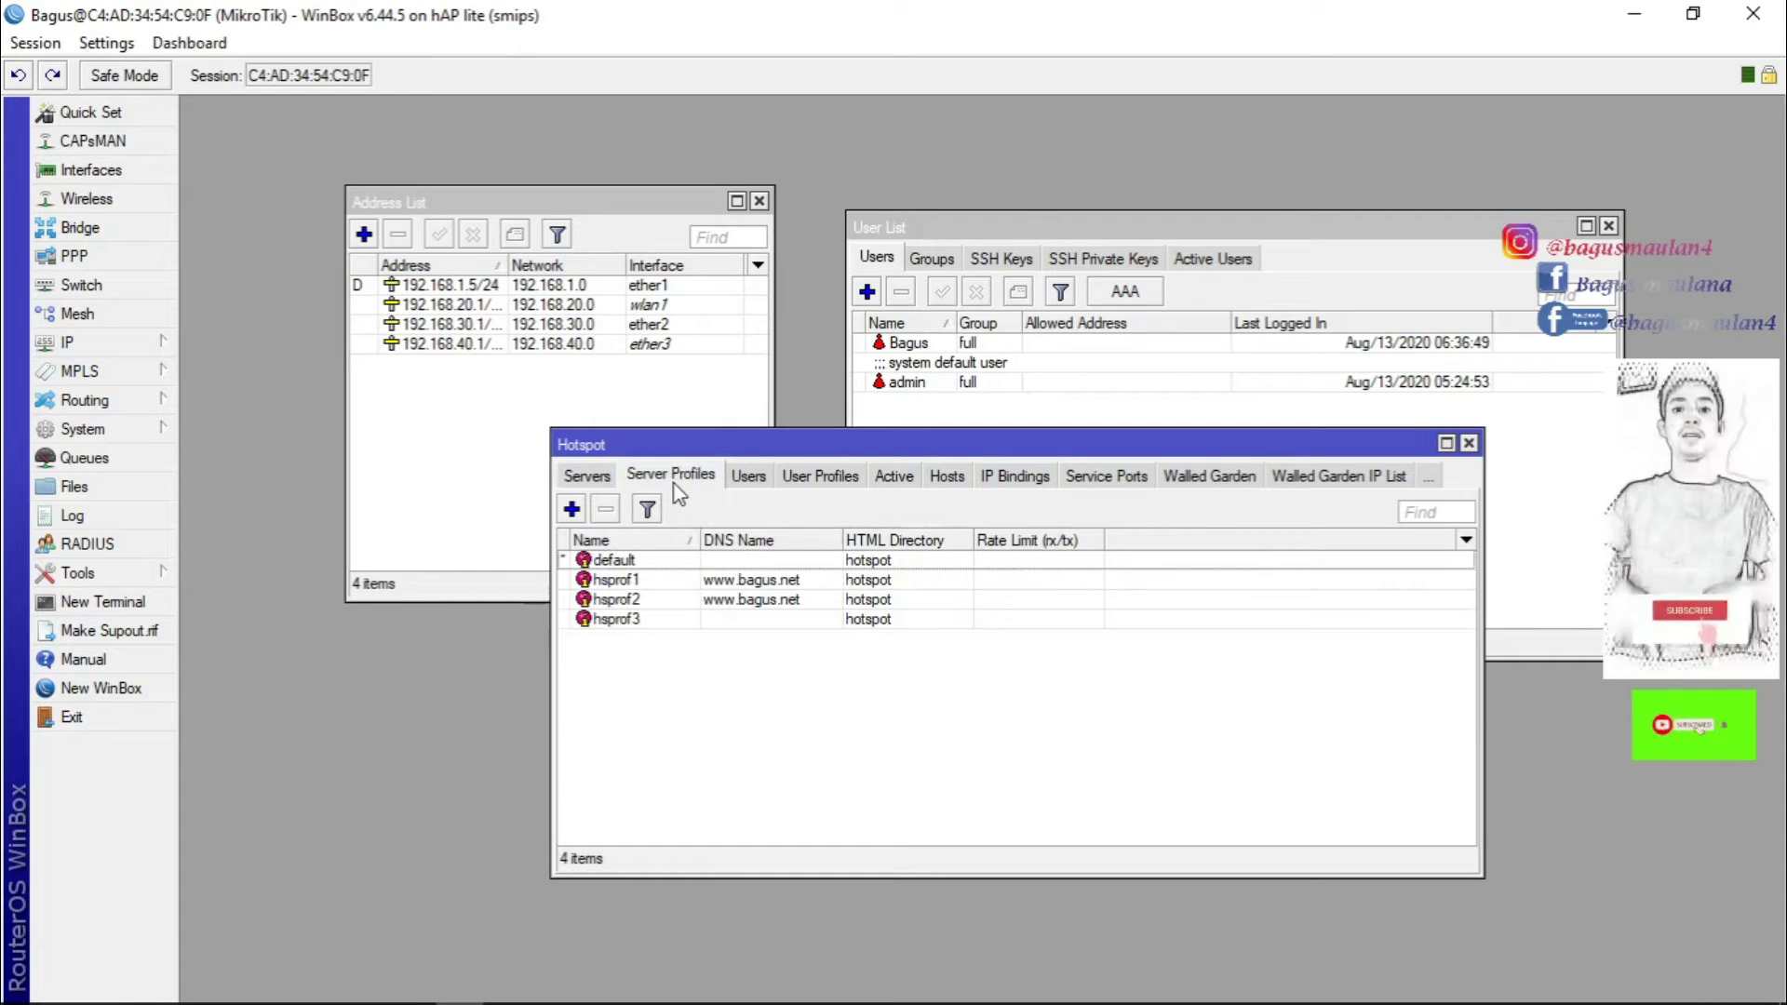
# Review the hsprof1 server profile and the hotspot servers list, then return to Mikhmon.
pyautogui.click(749, 478)
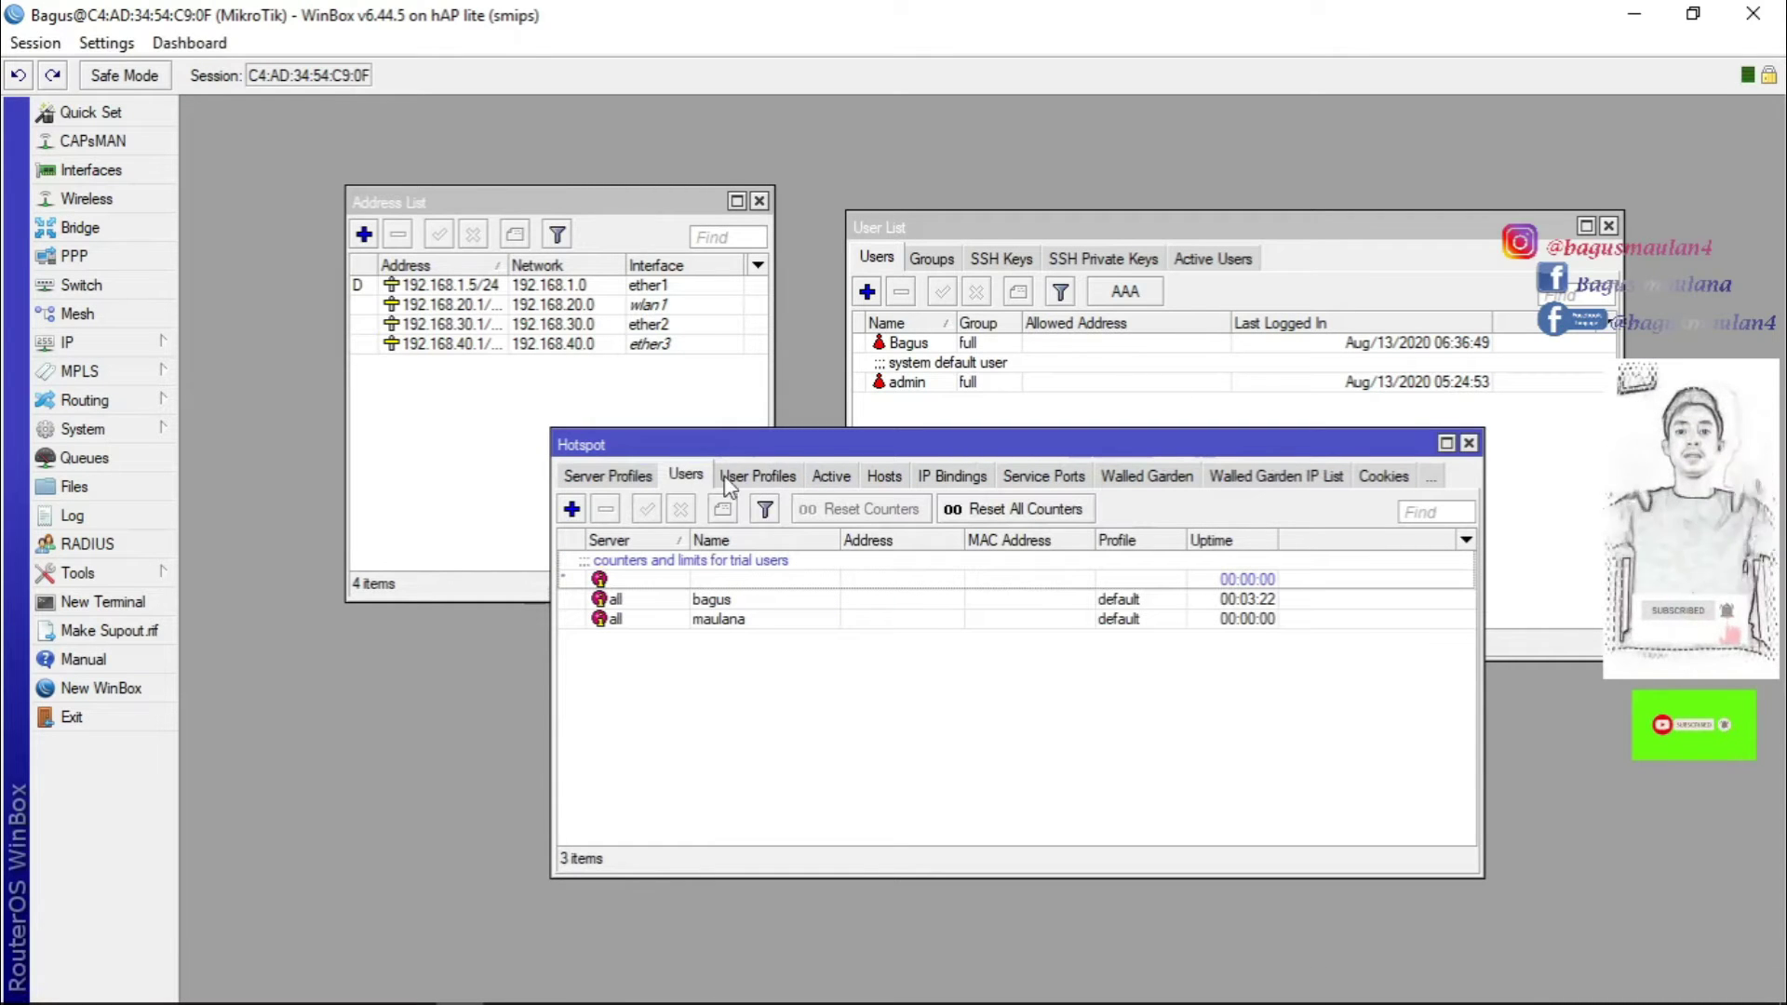
pyautogui.click(616, 479)
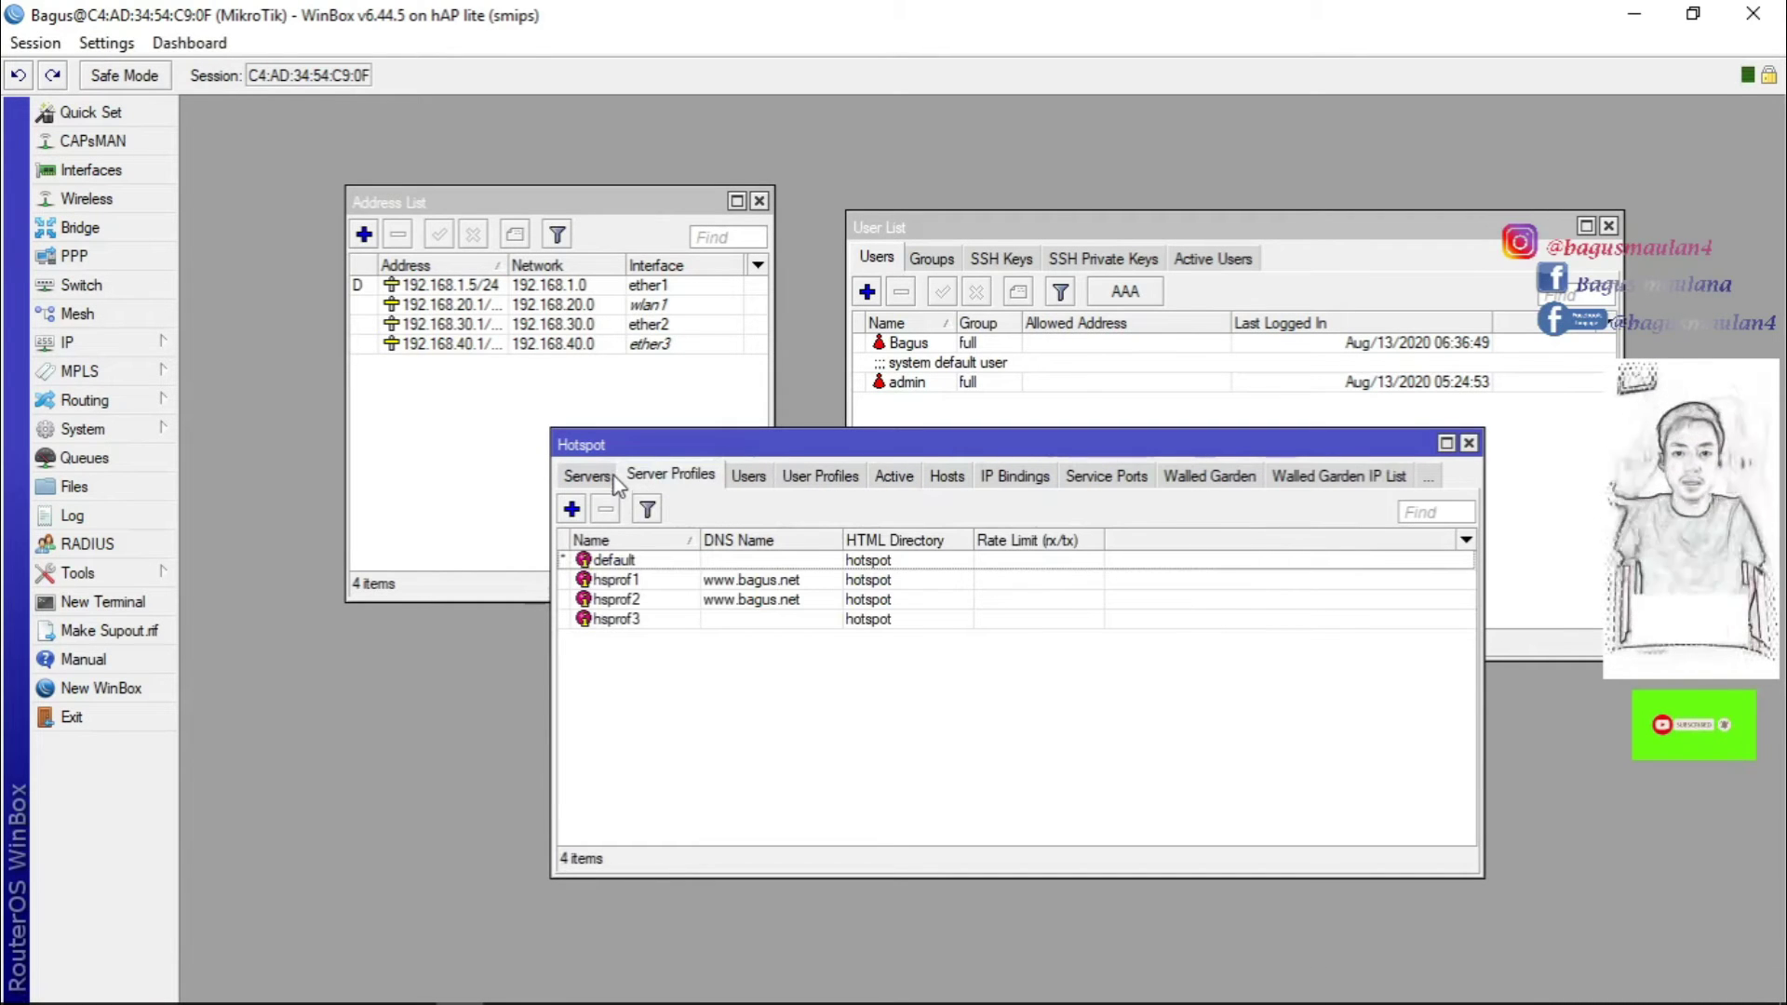
pyautogui.click(616, 579)
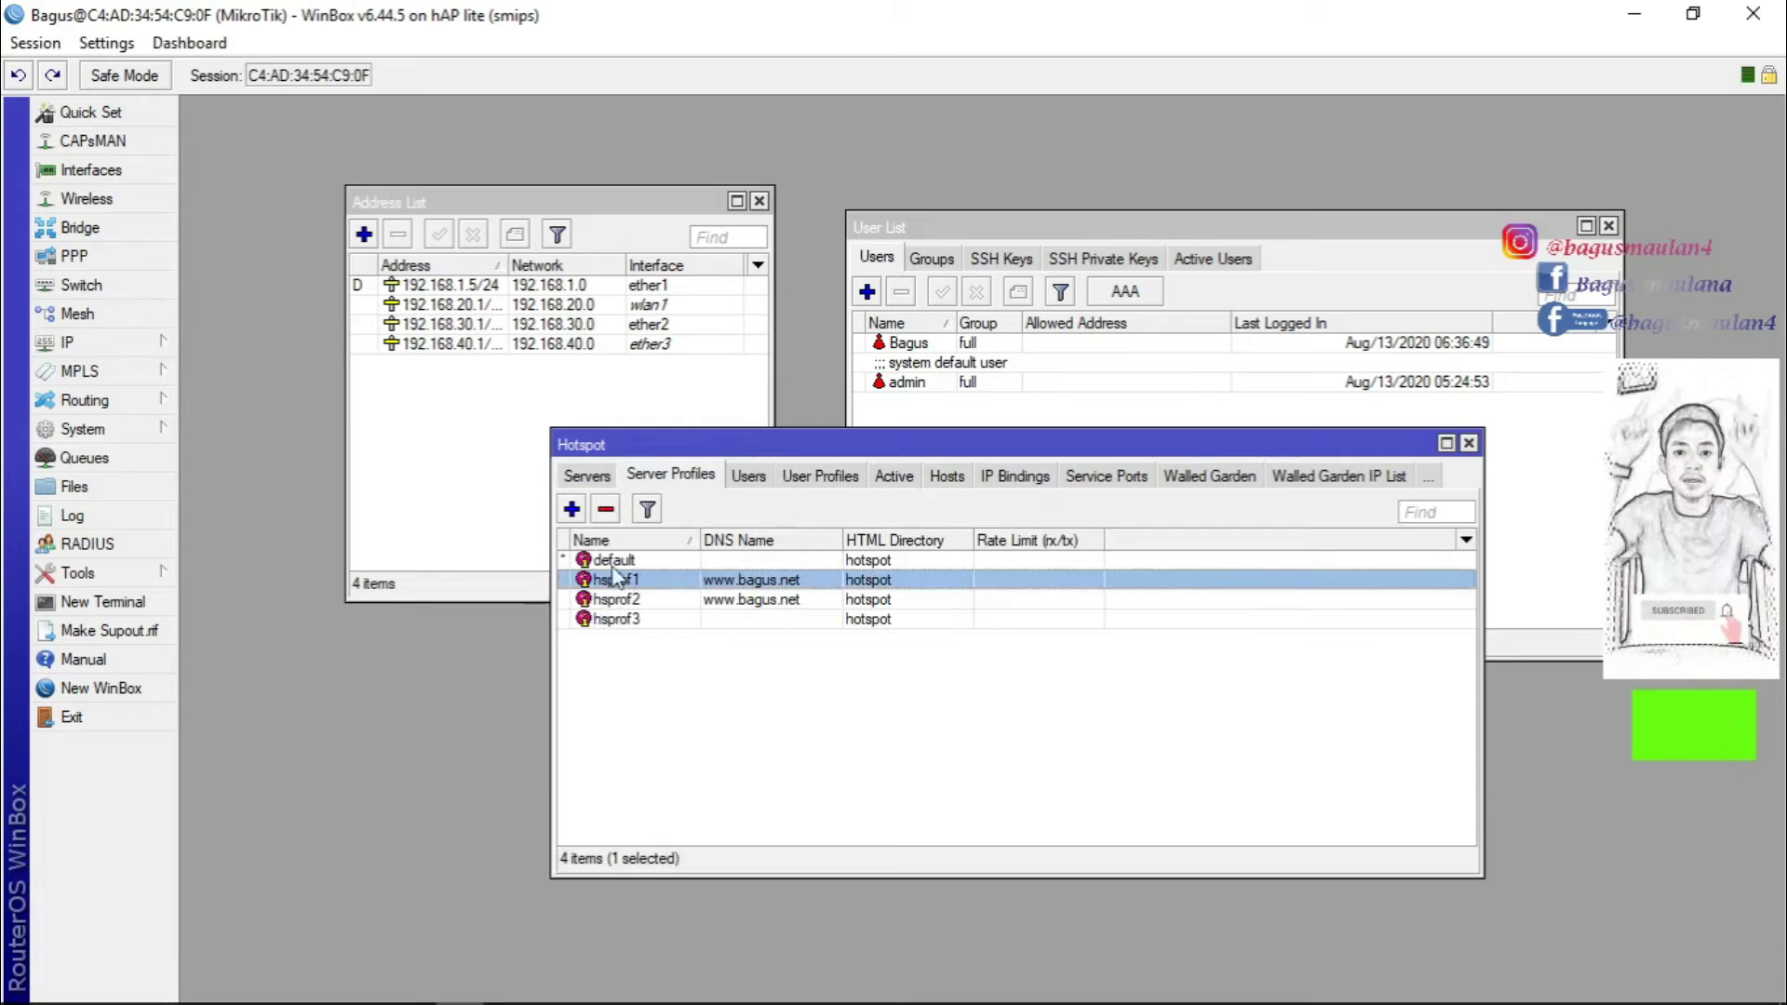
pyautogui.click(587, 477)
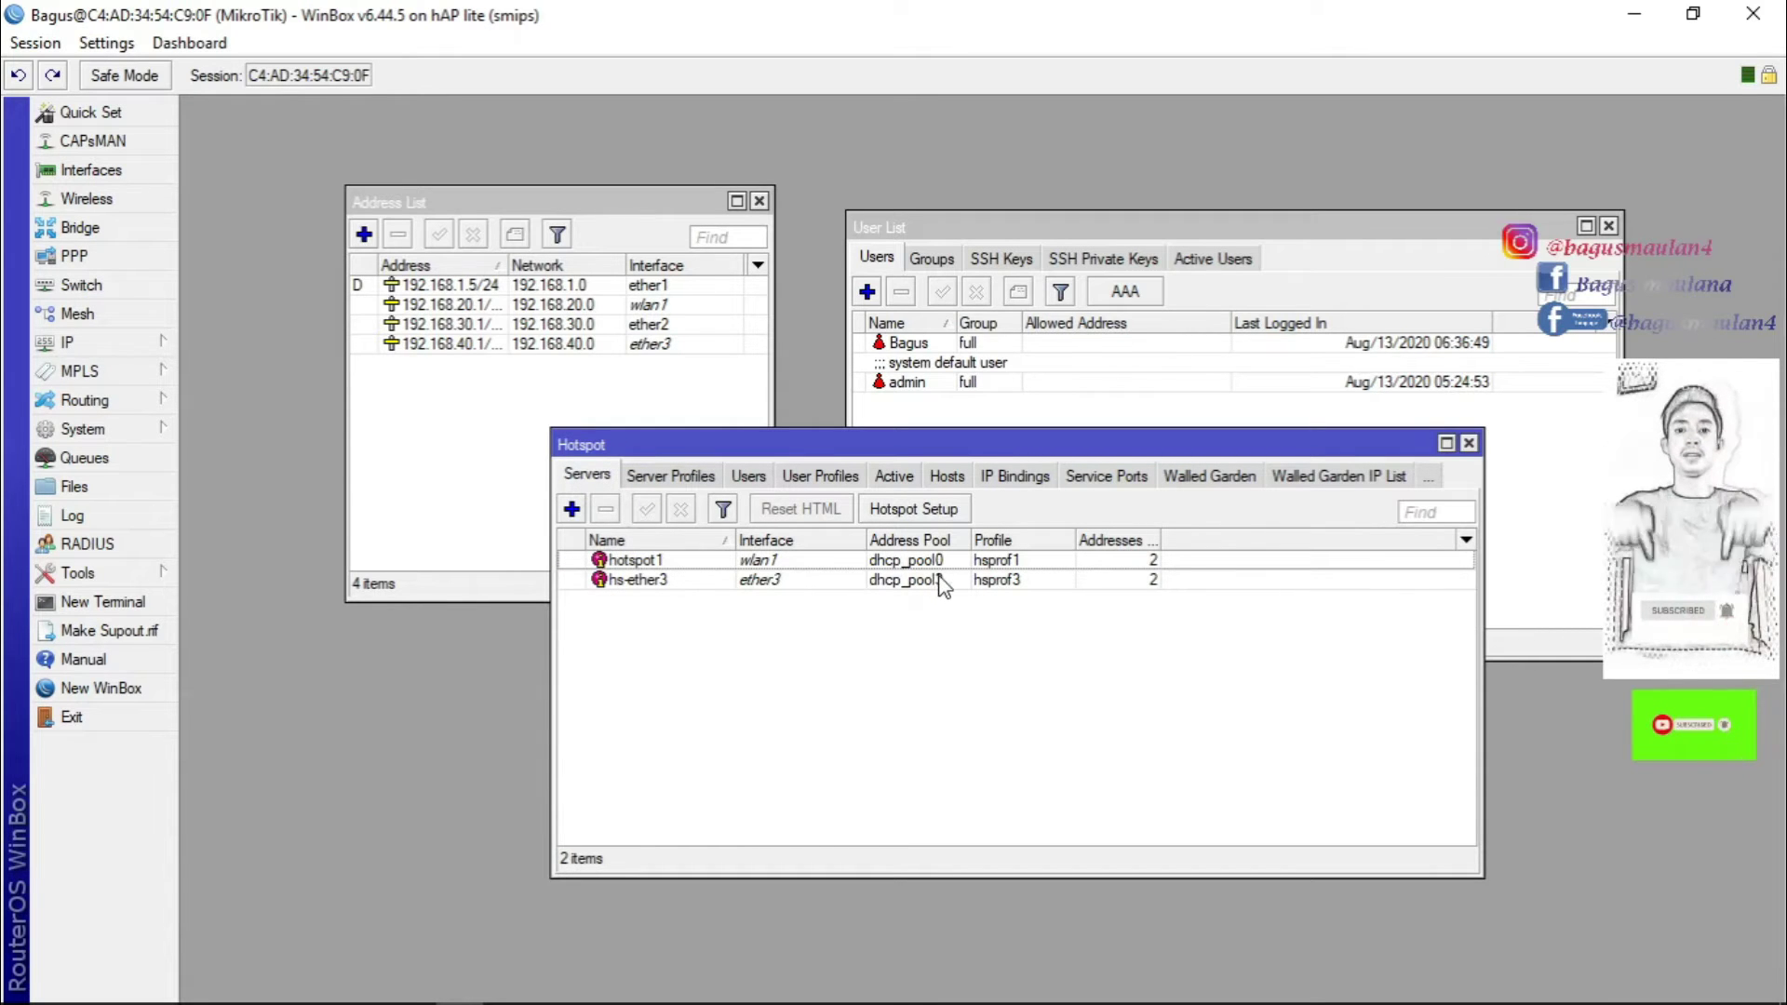
pyautogui.click(507, 985)
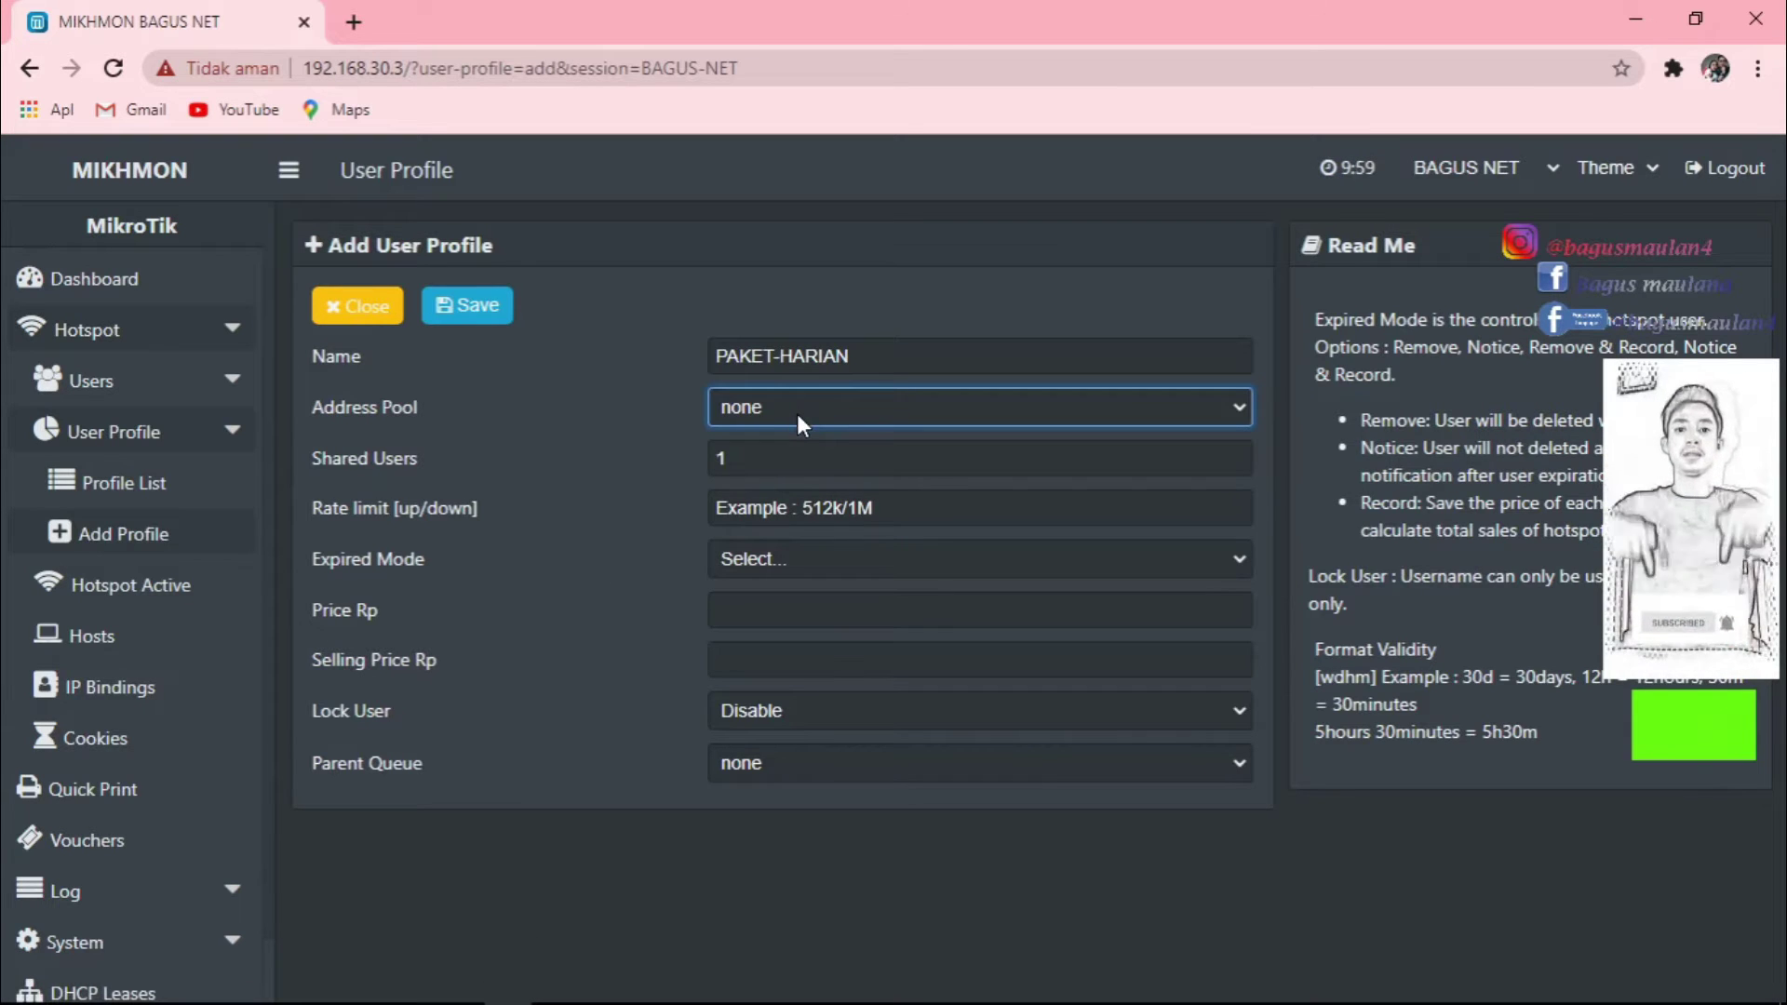
# Keep Shared Users at 1 after briefly trying 2.
pyautogui.click(818, 460)
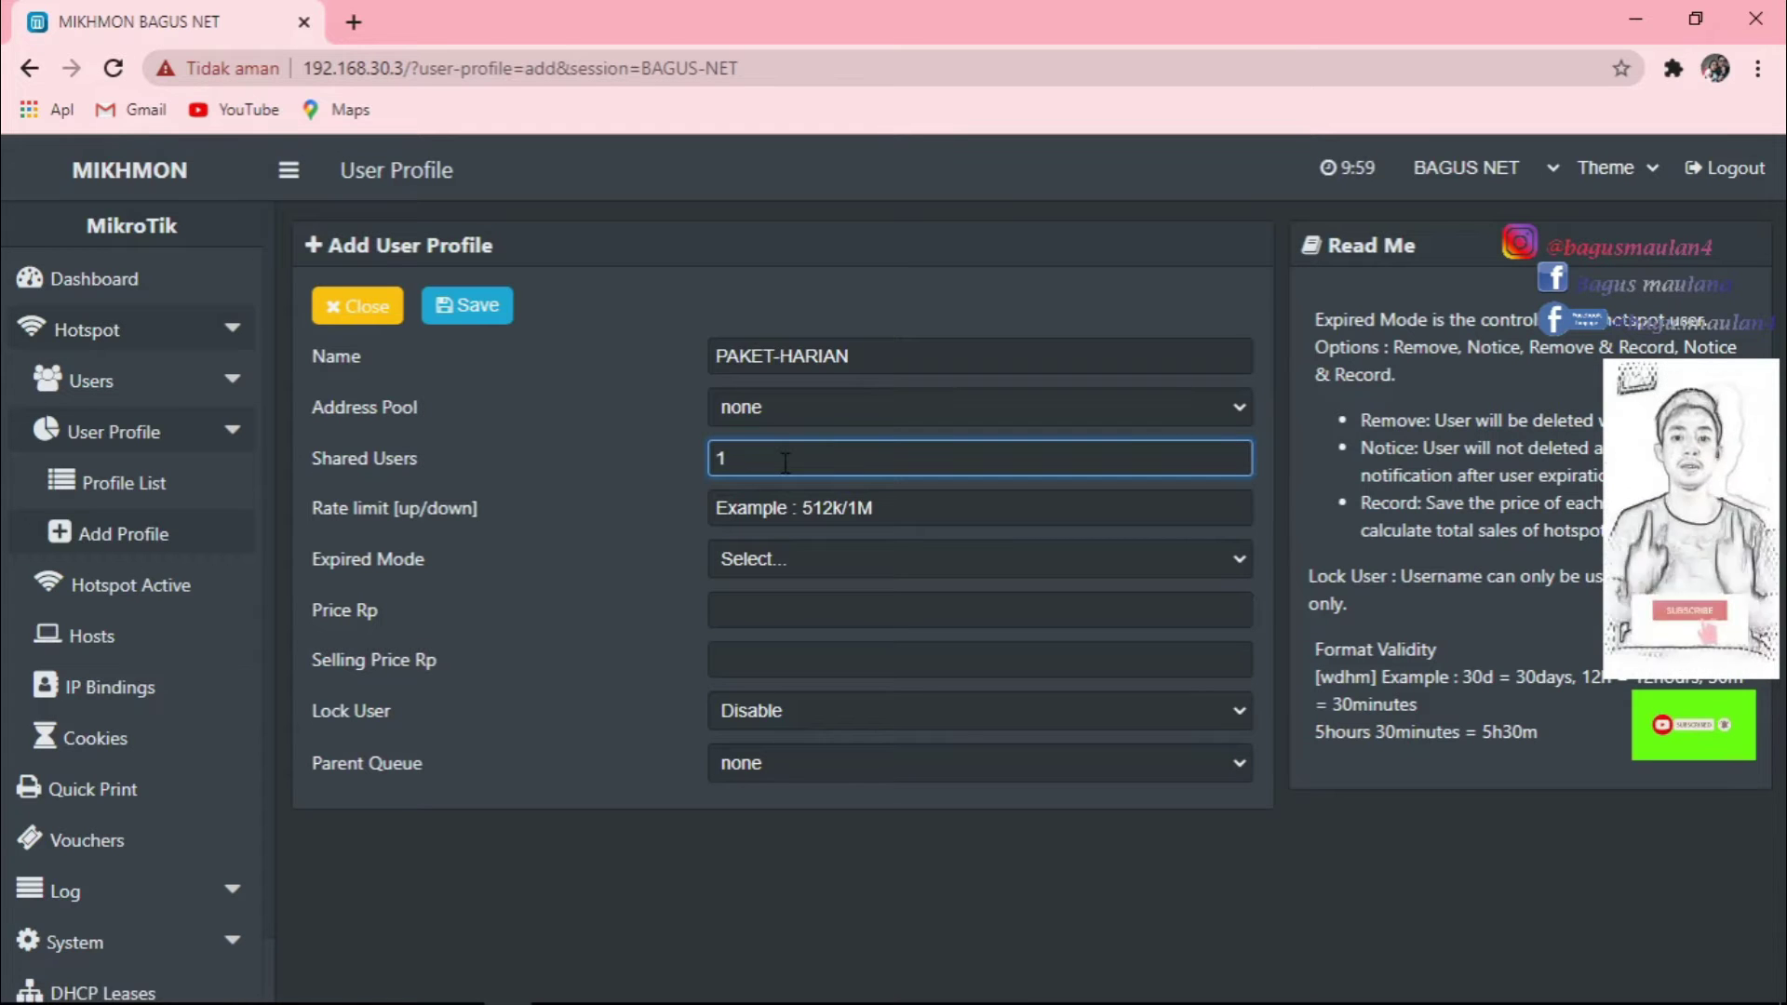
pyautogui.press('BackSpace')
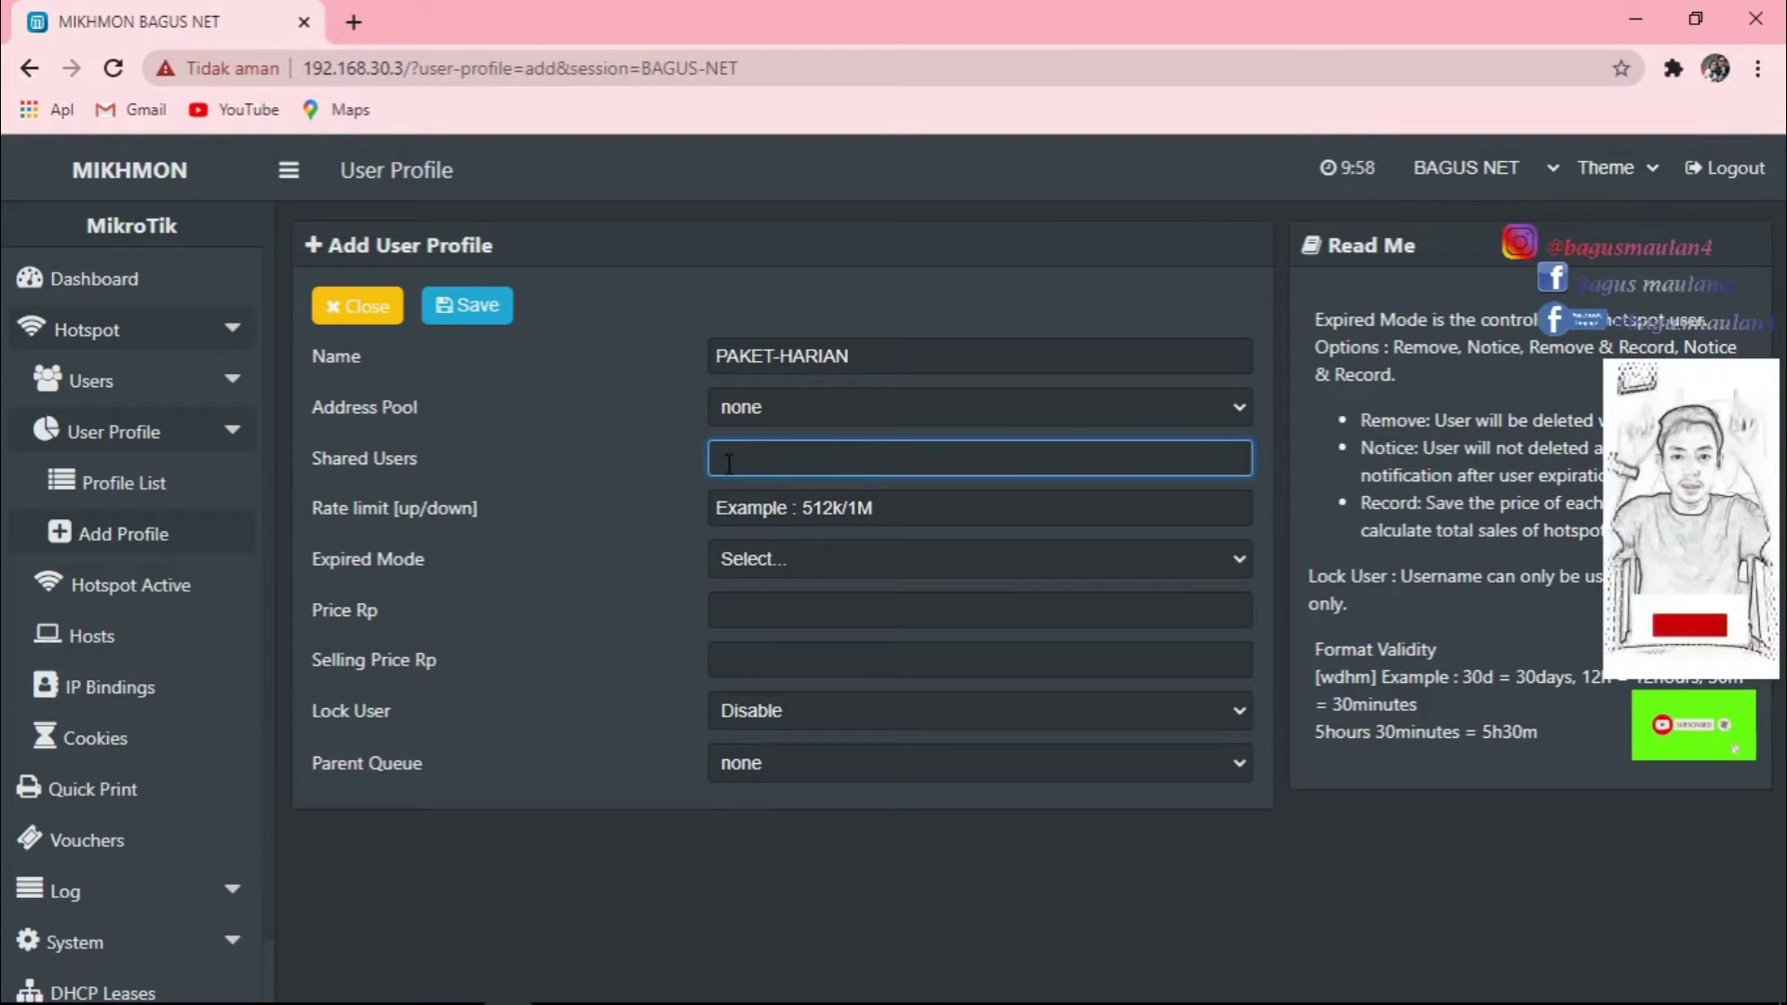
pyautogui.write('2')
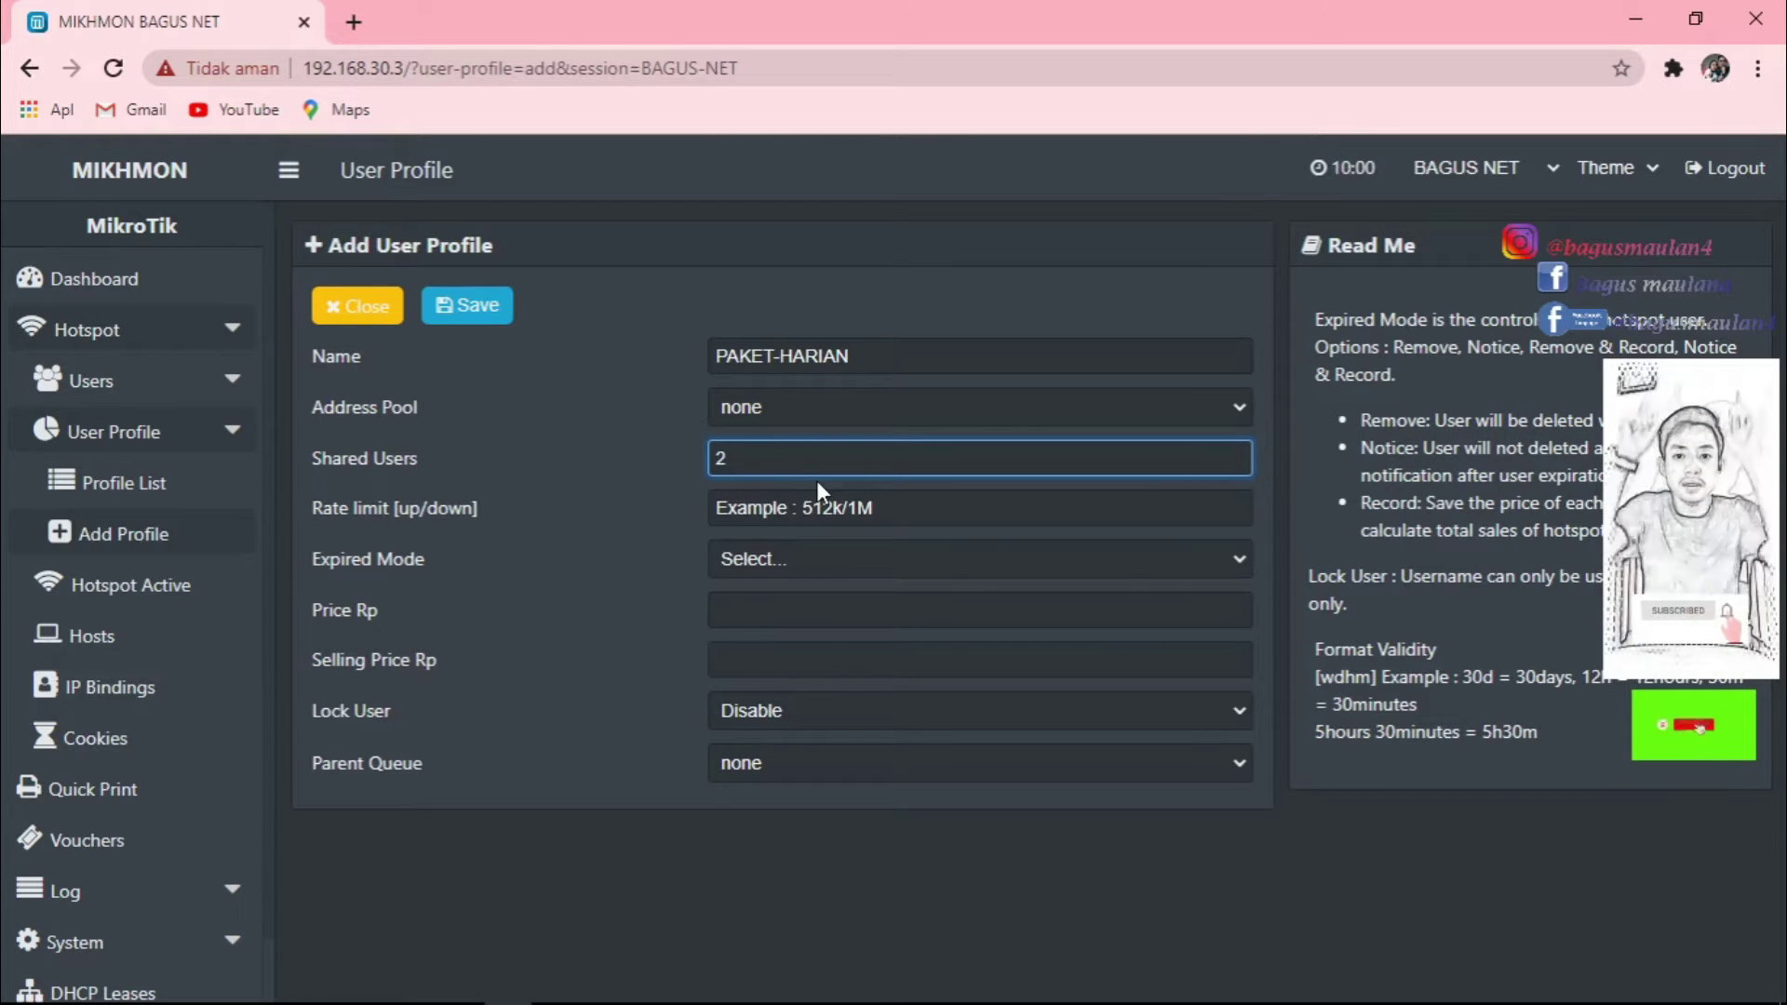
pyautogui.press('BackSpace')
pyautogui.write('1')
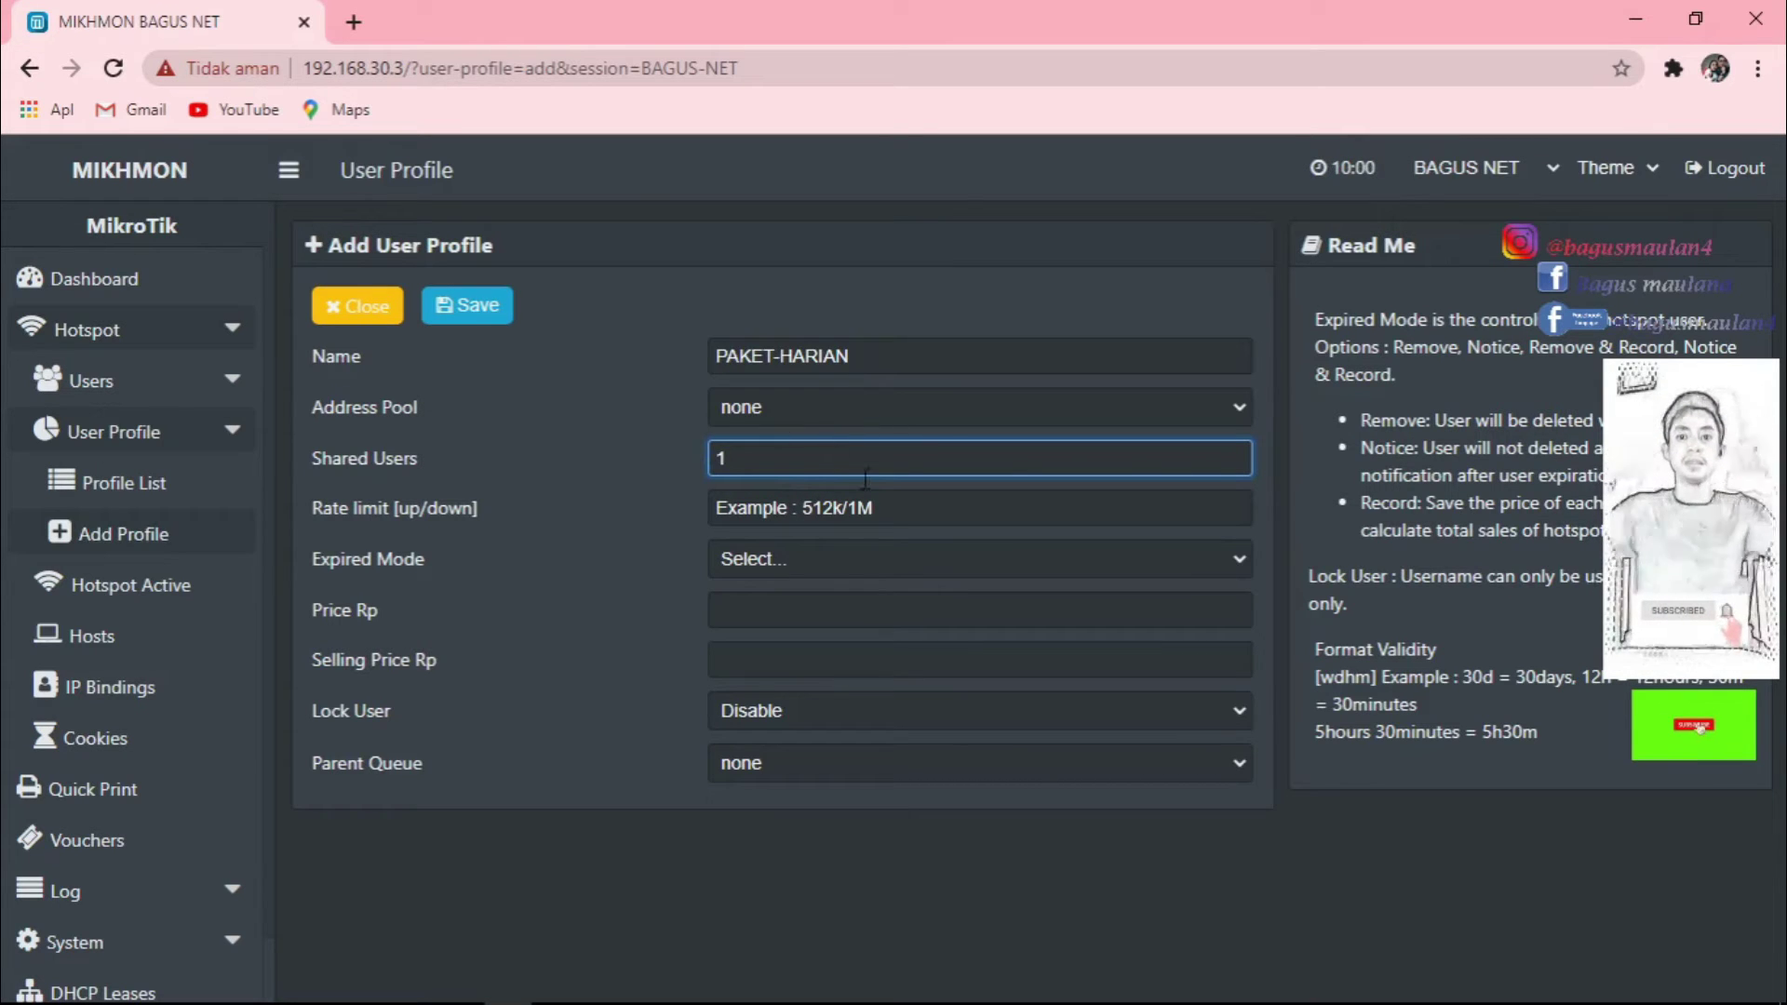
# Set the PAKET-HARIAN rate limit to 1M/2M.
pyautogui.click(898, 510)
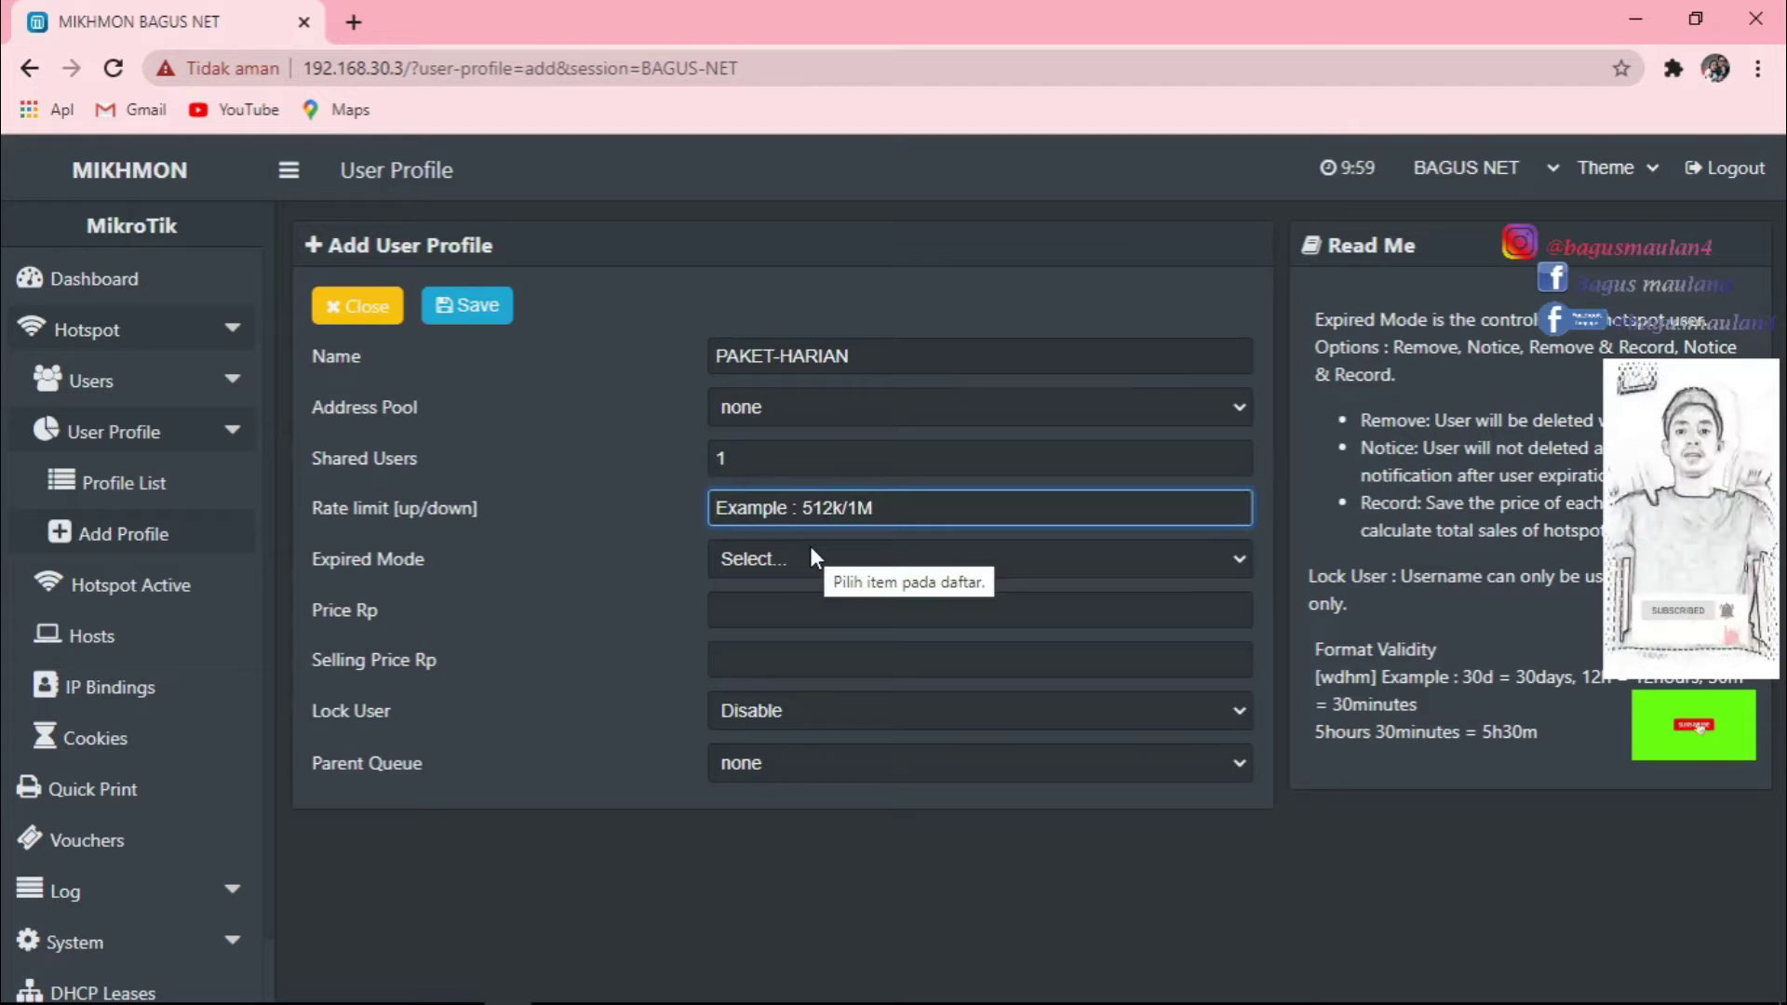
pyautogui.write('1m')
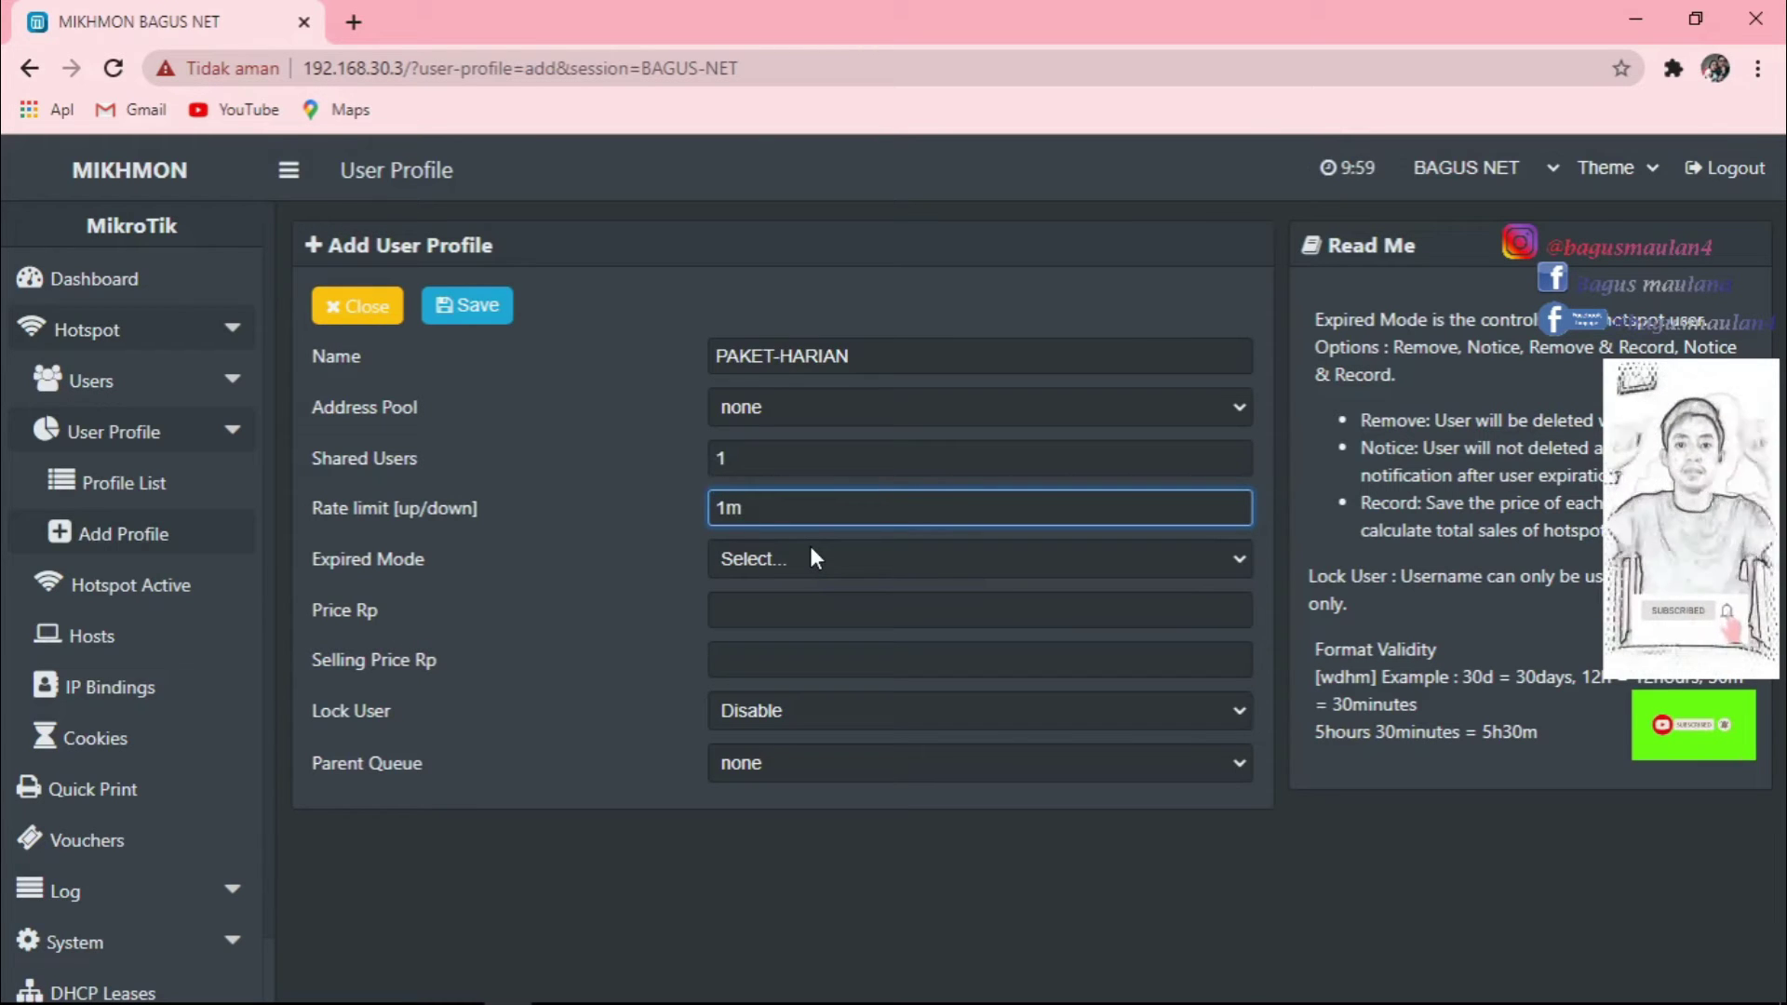
pyautogui.press('BackSpace')
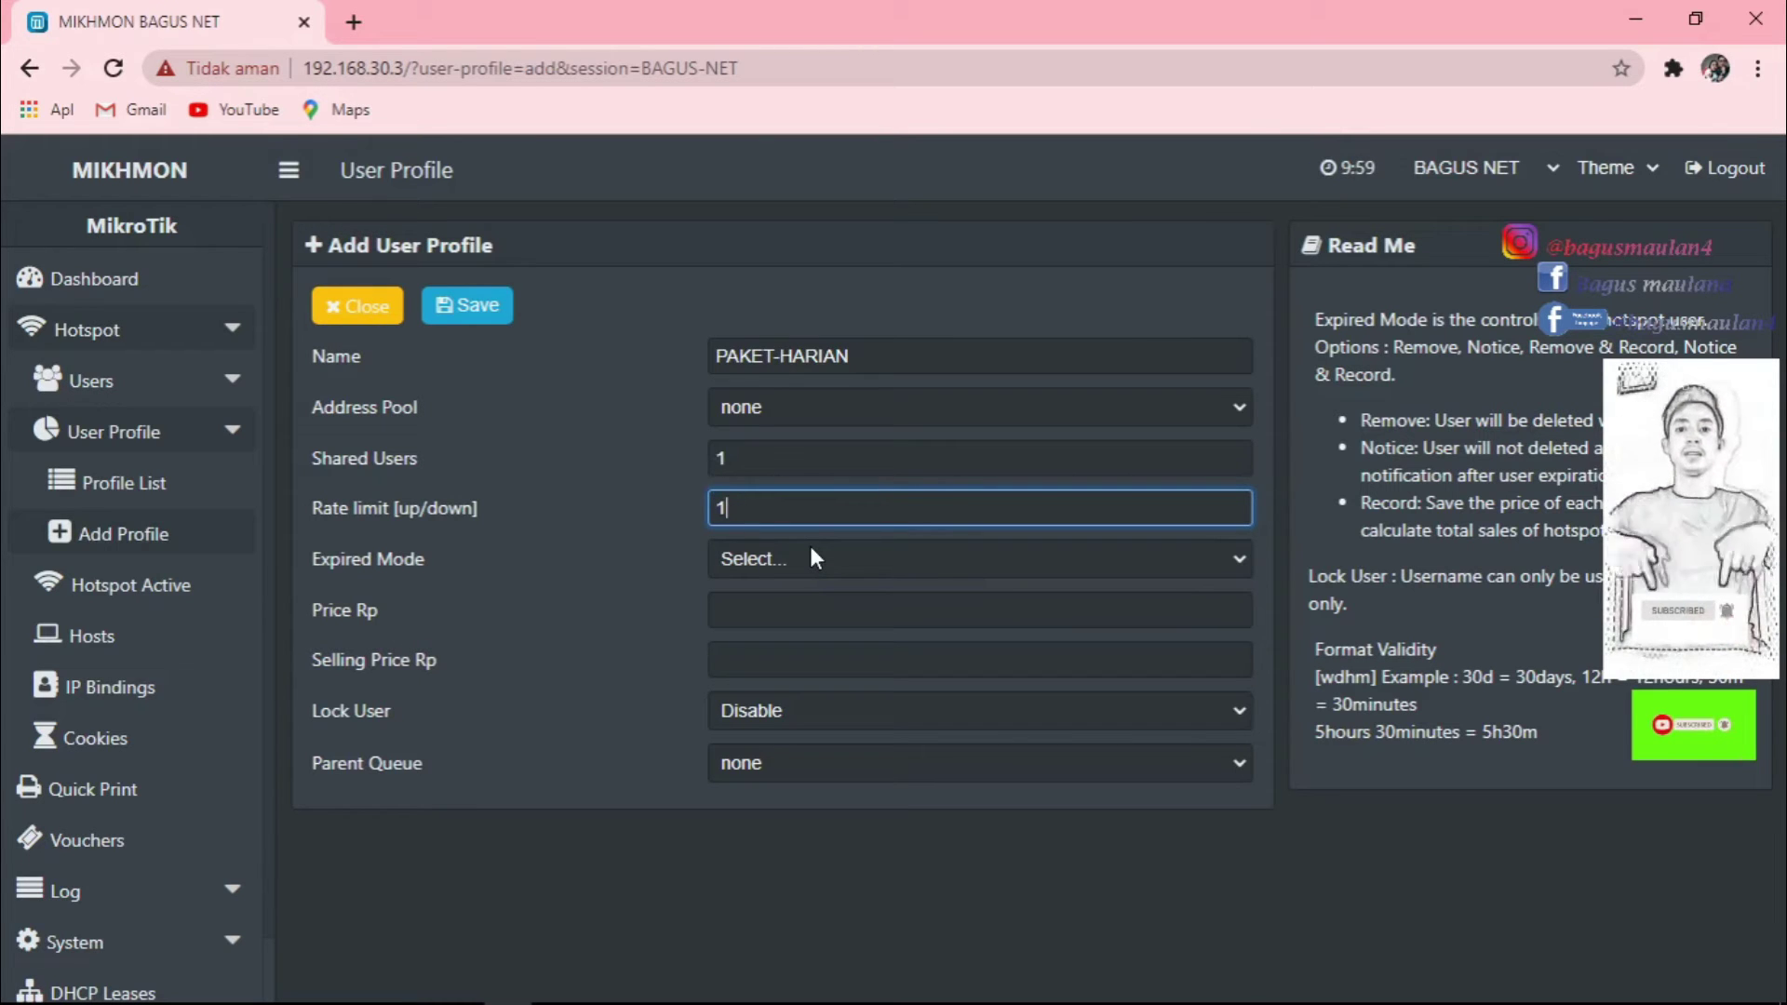
pyautogui.write('M/2M')
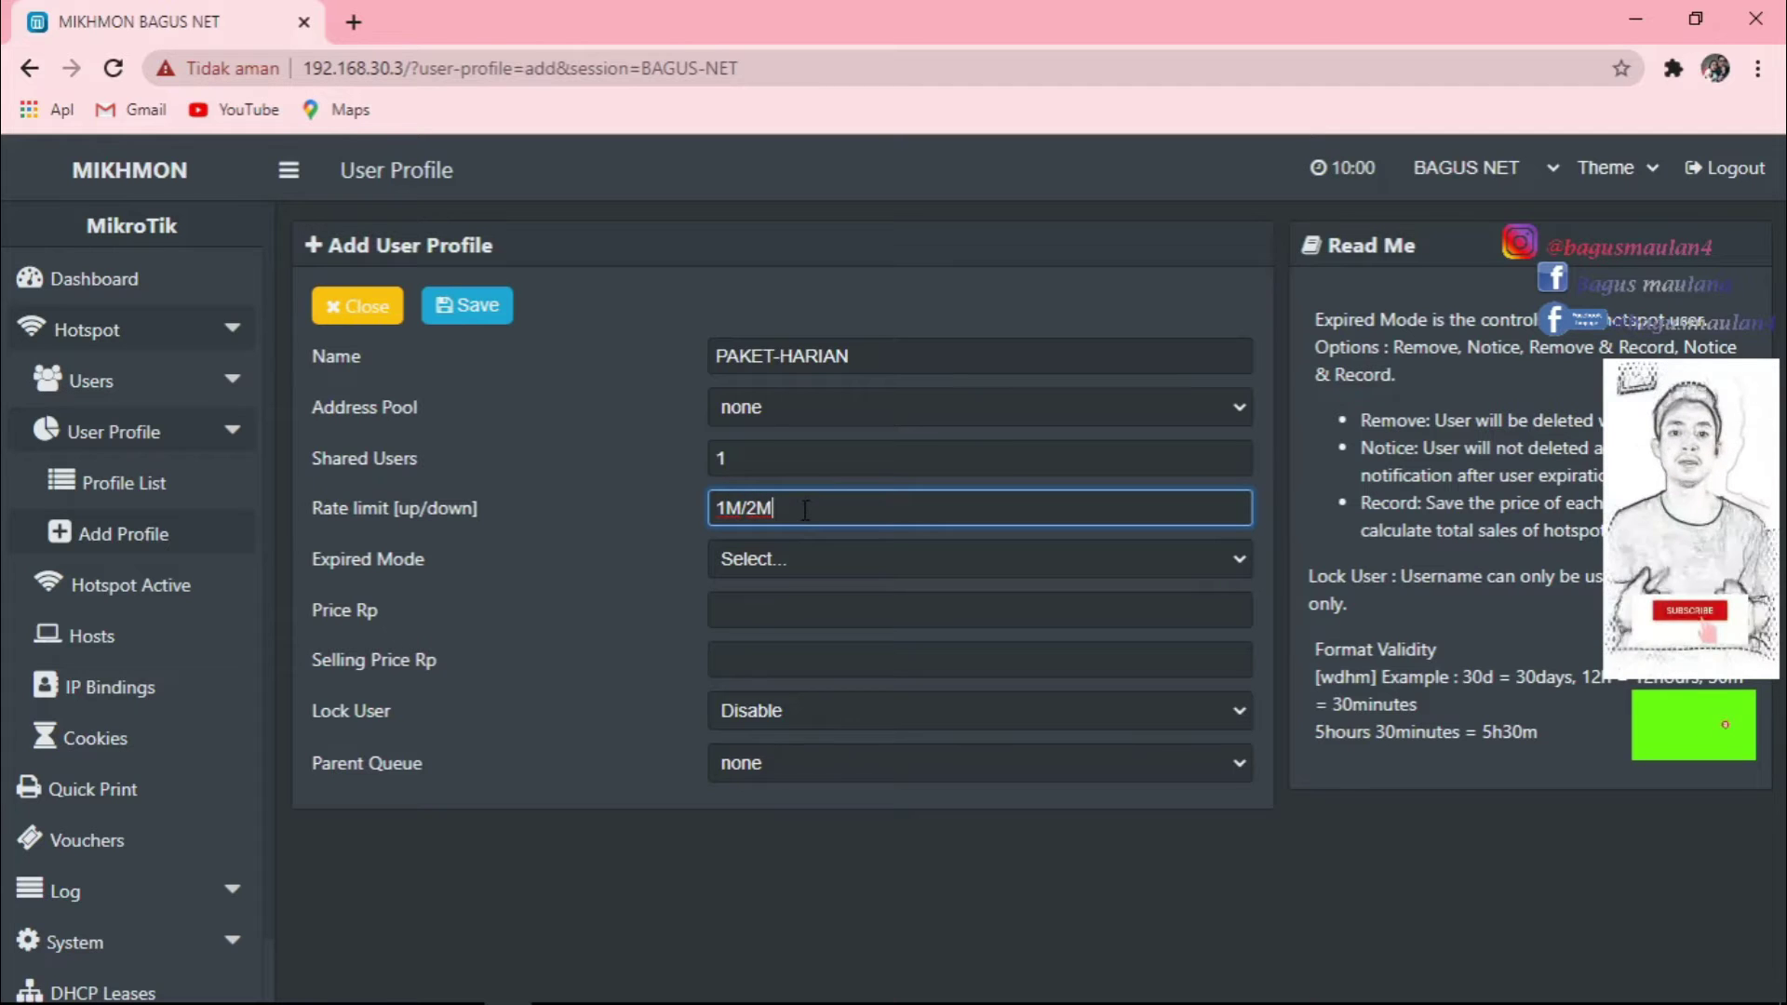
pyautogui.moveTo(804, 508); pyautogui.dragTo(706, 508)
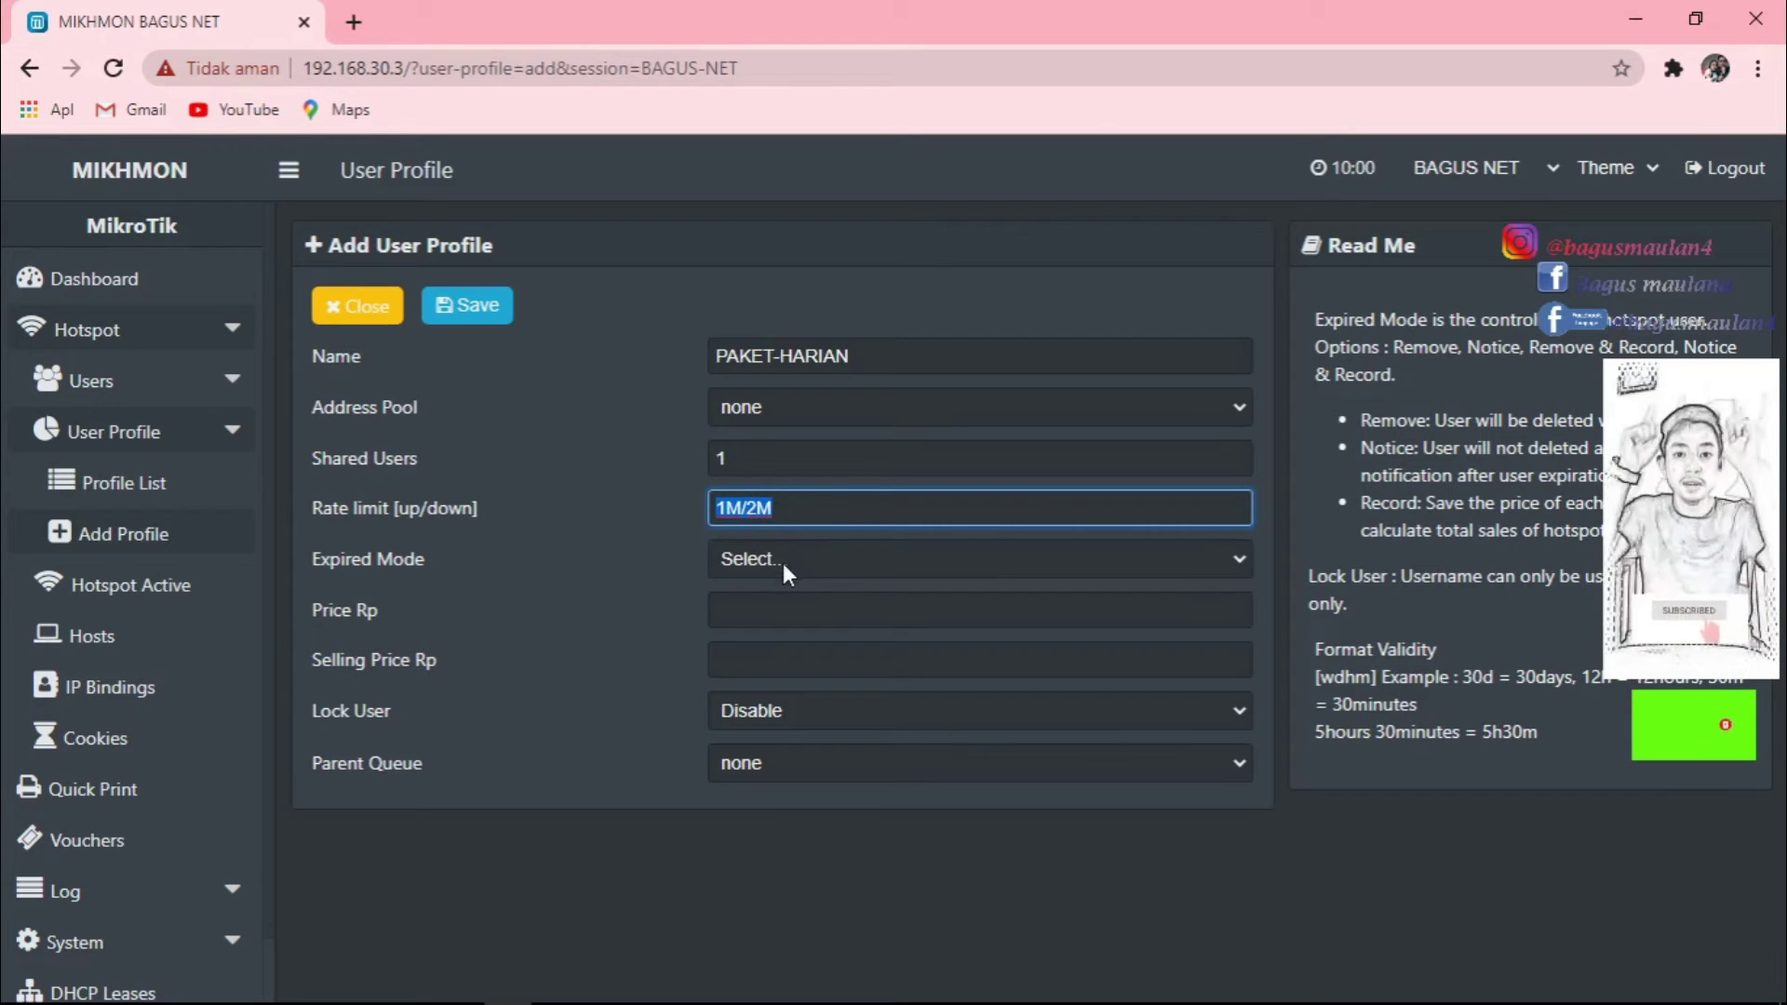
# Set Expired Mode to Remove and Validity to 7h, replacing an initial 1d.
pyautogui.click(832, 558)
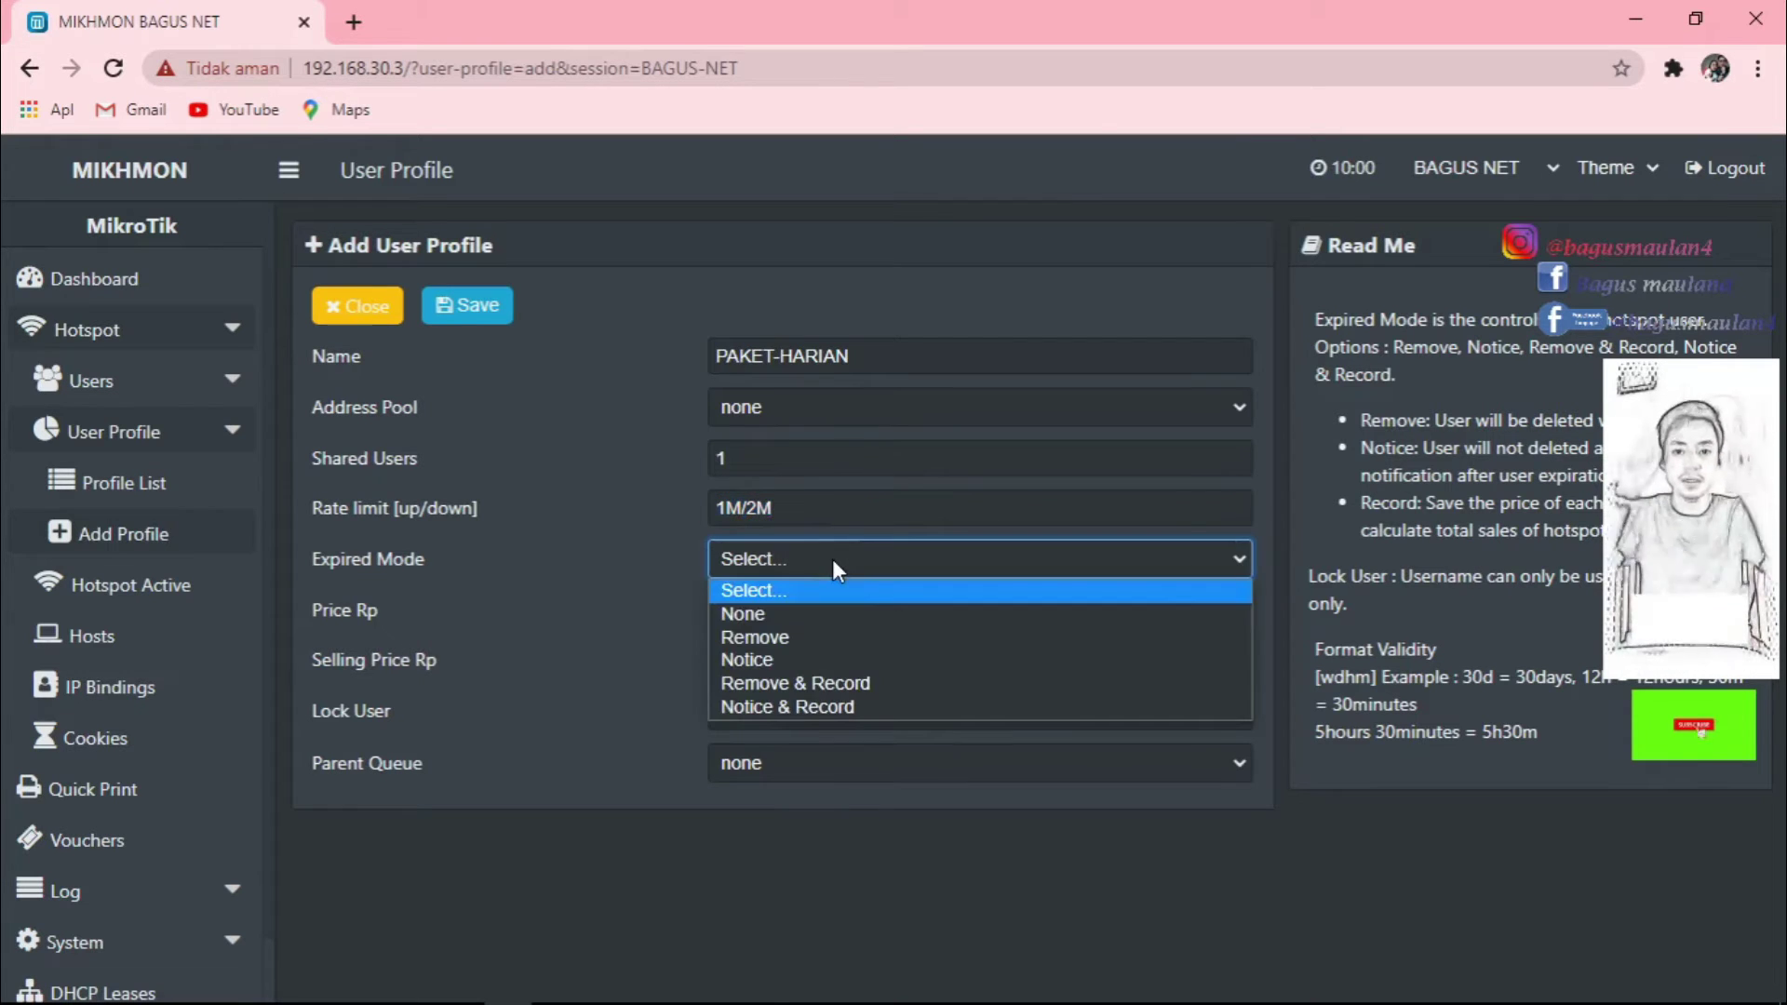
pyautogui.click(763, 640)
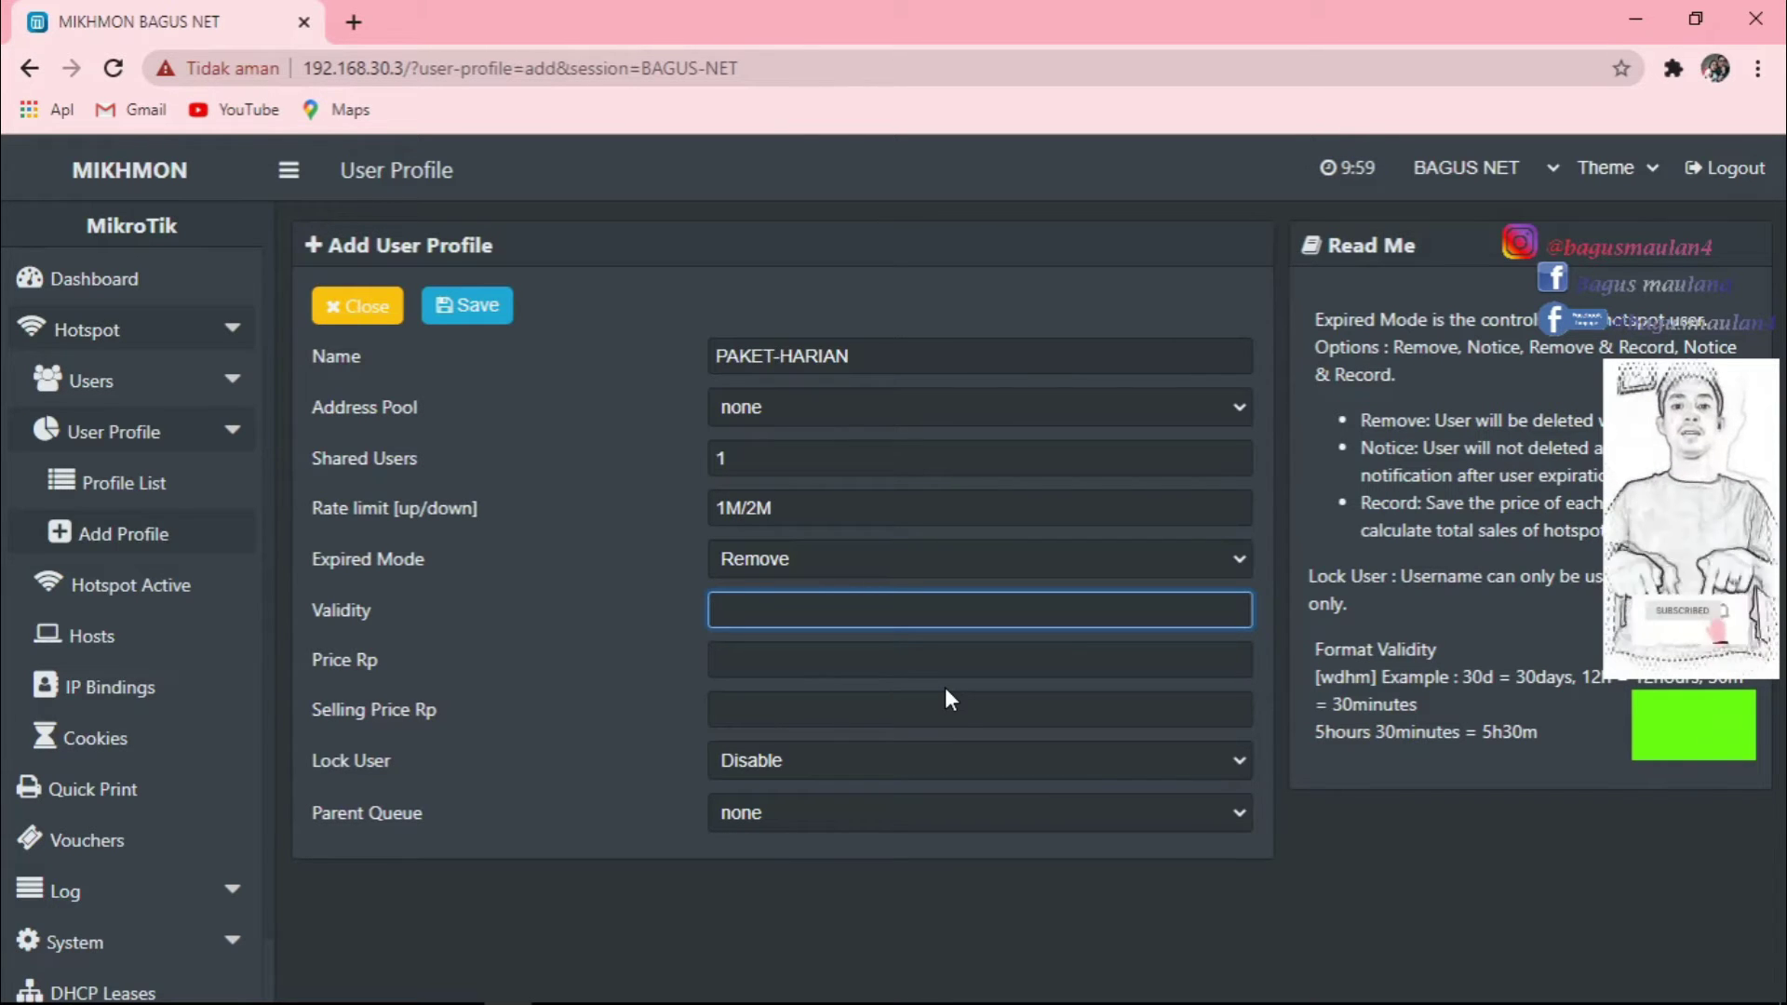
pyautogui.write('1')
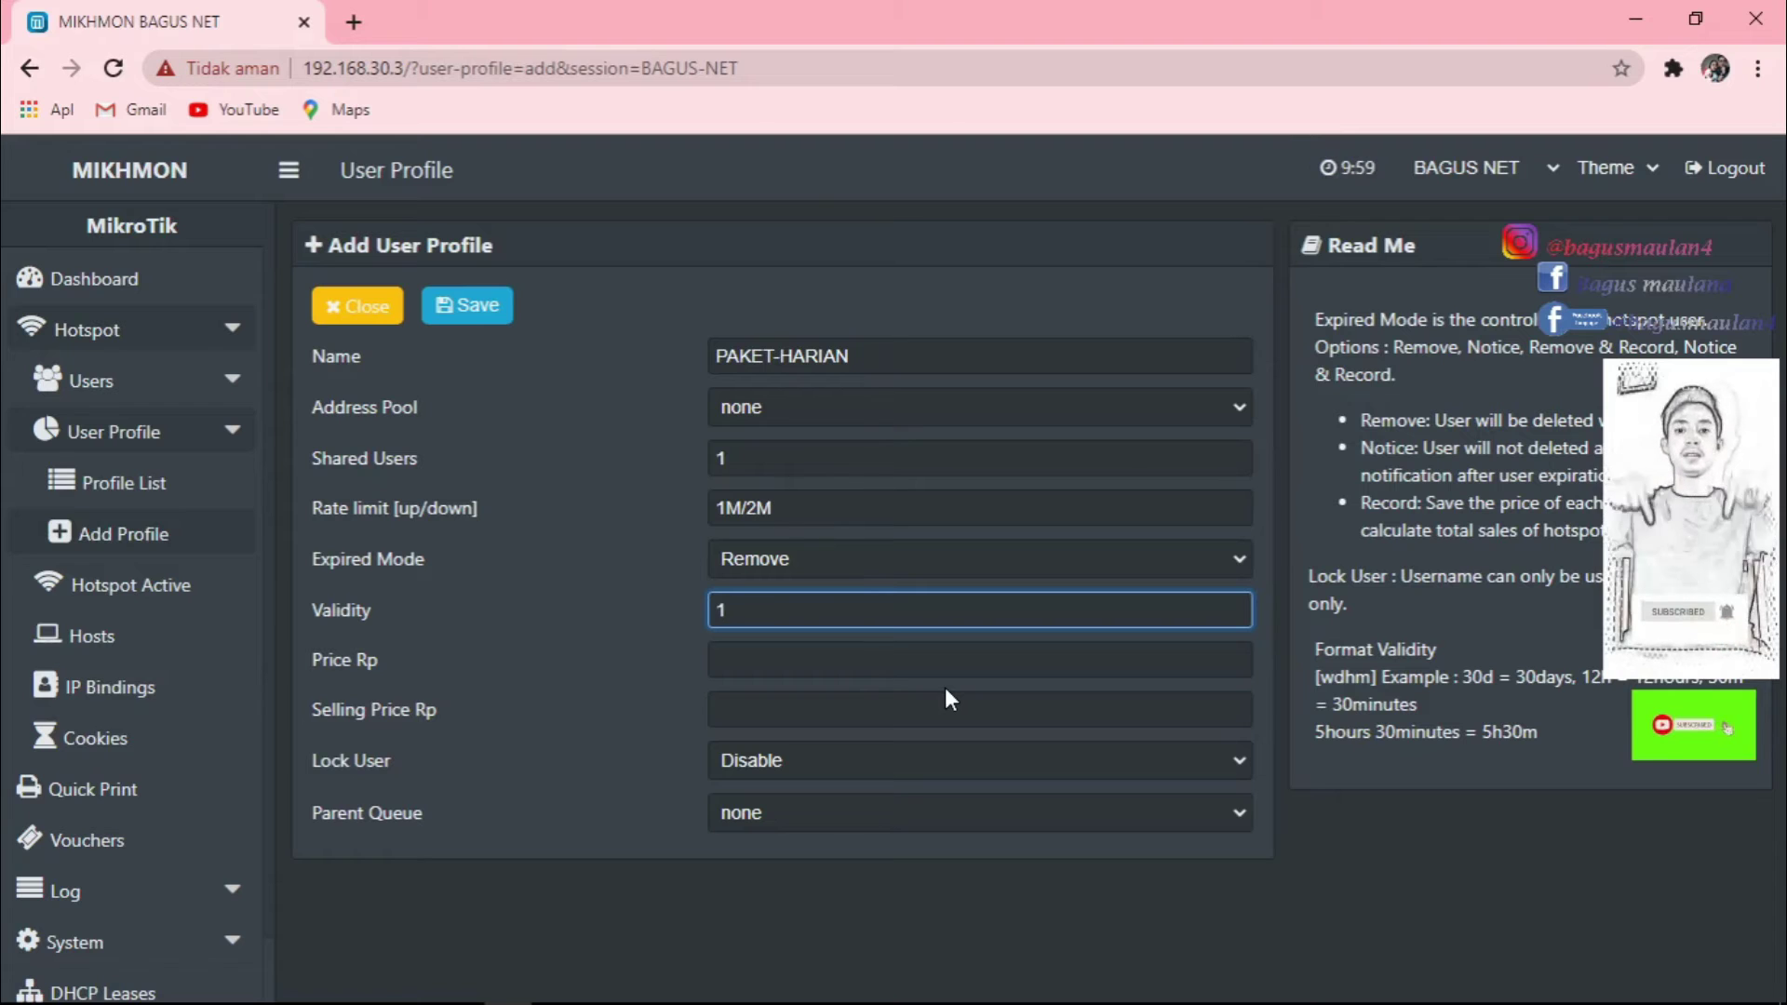
pyautogui.write('d')
pyautogui.press('BackSpace')
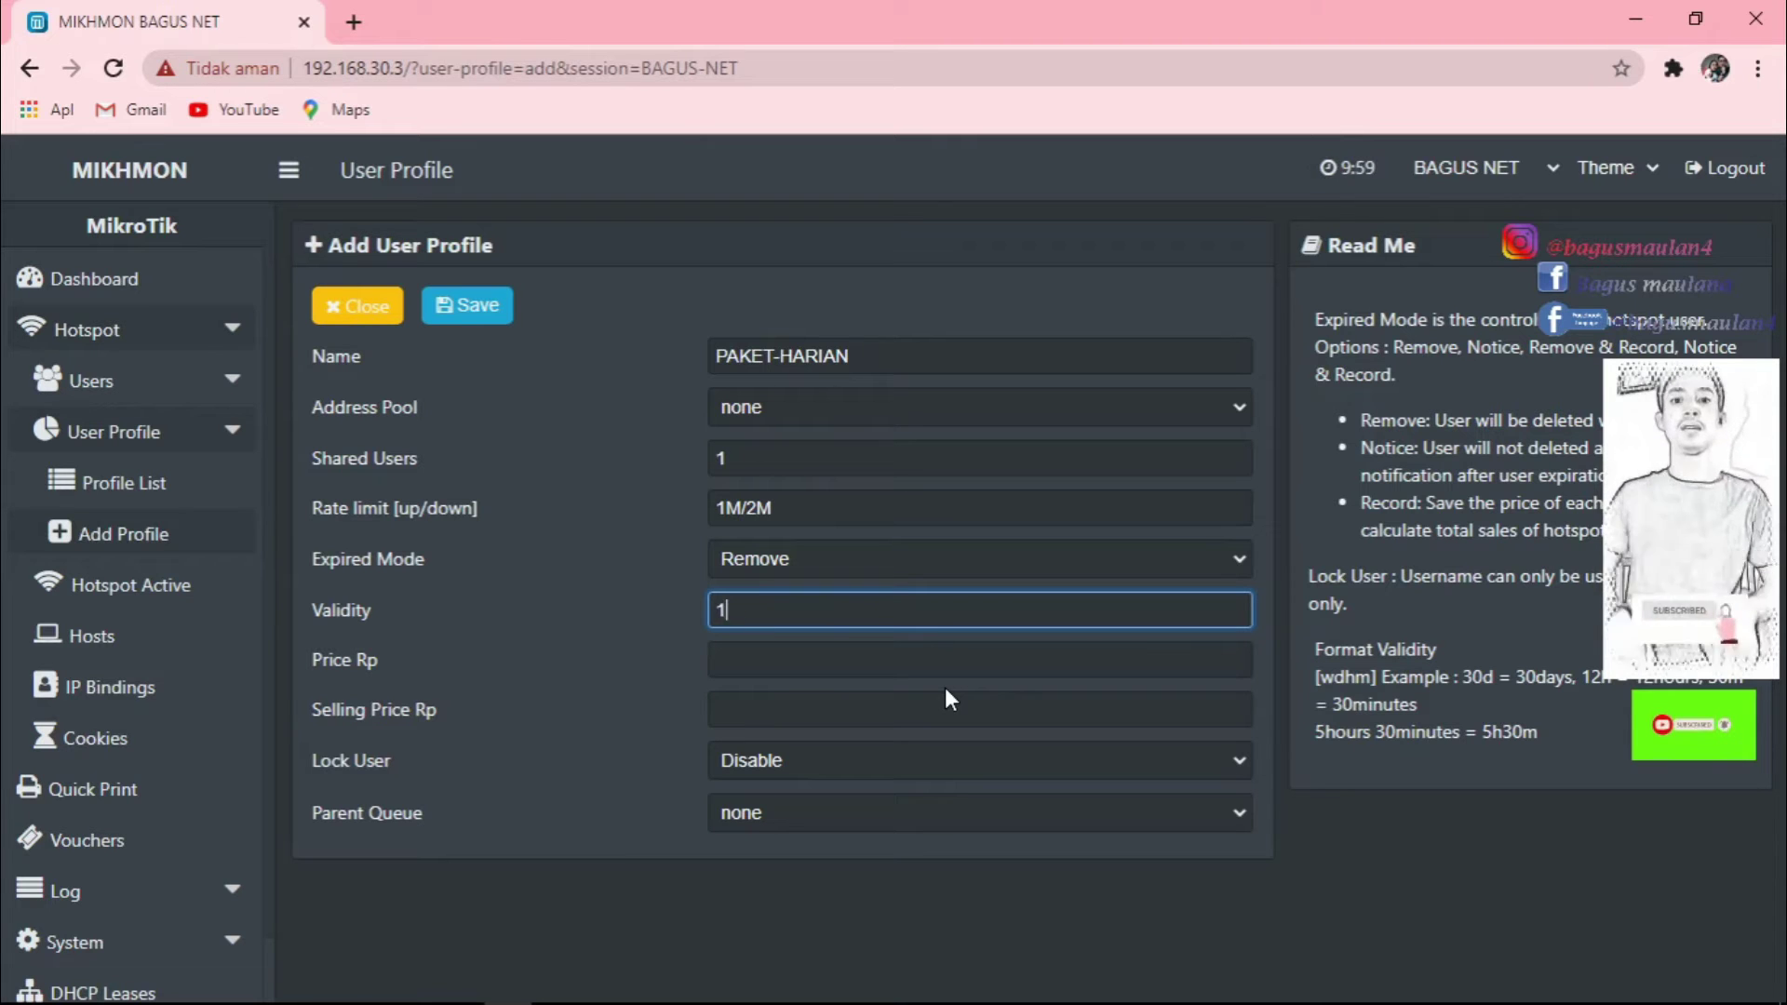
pyautogui.write('d')
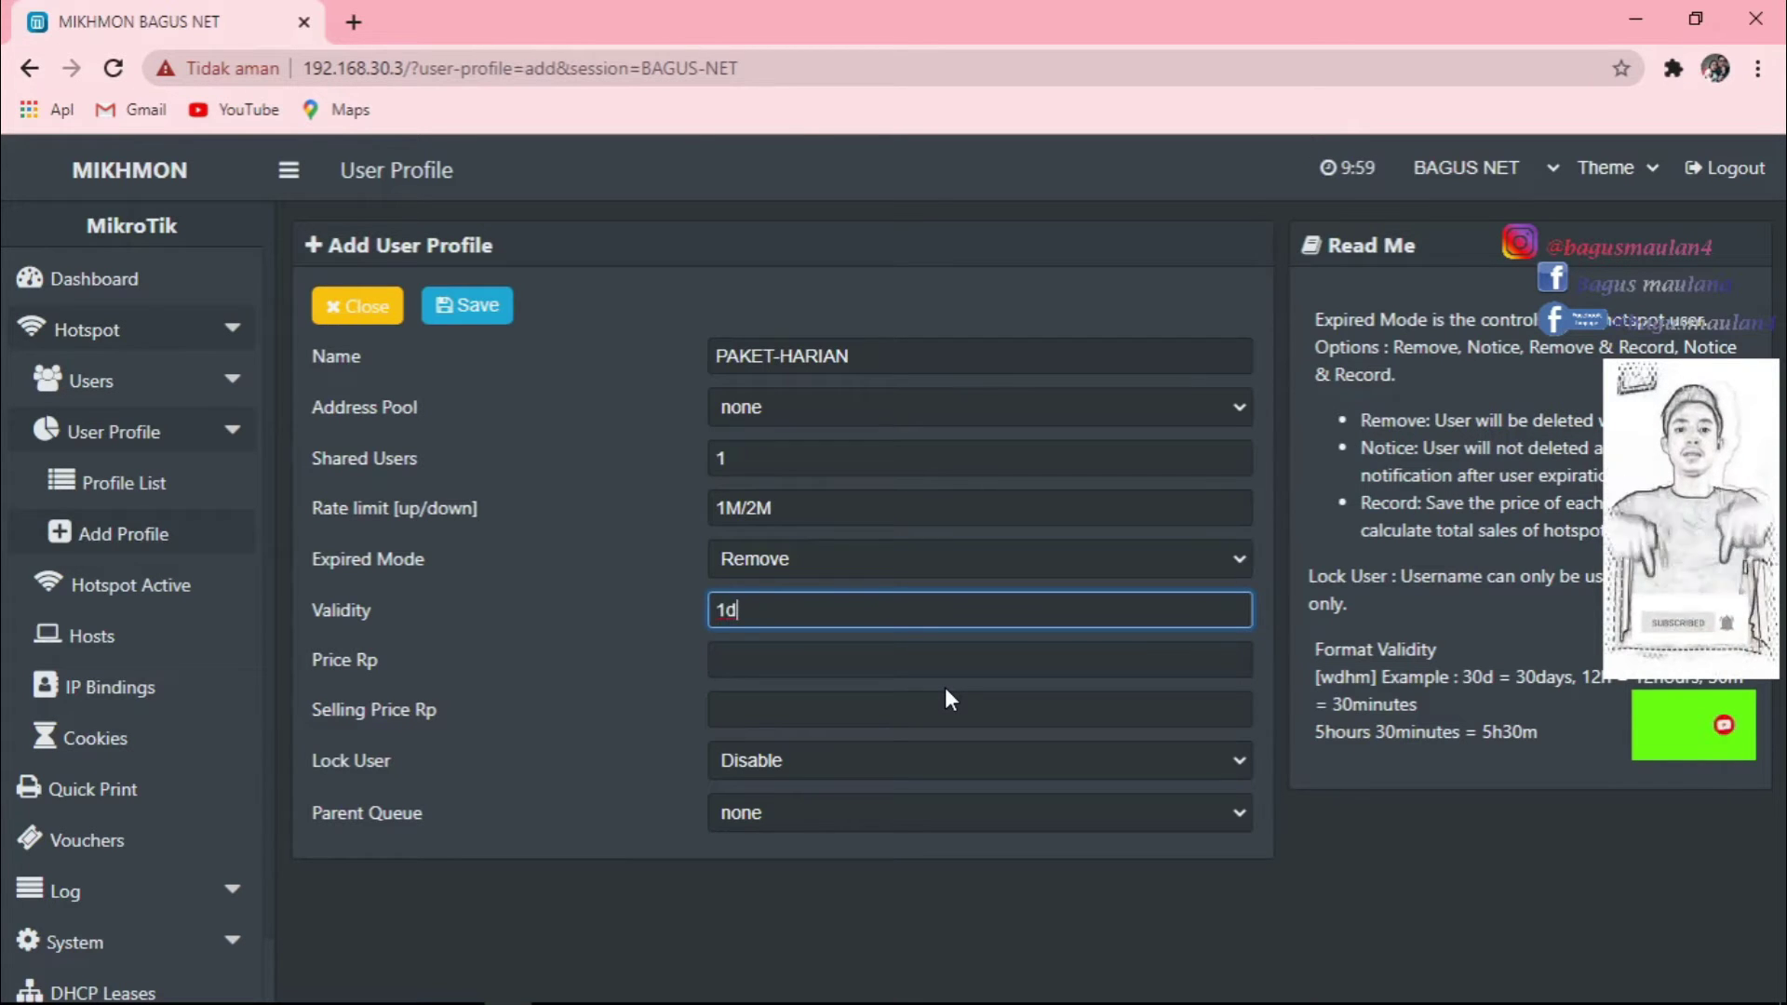
pyautogui.press('BackSpace')
pyautogui.press('BackSpace')
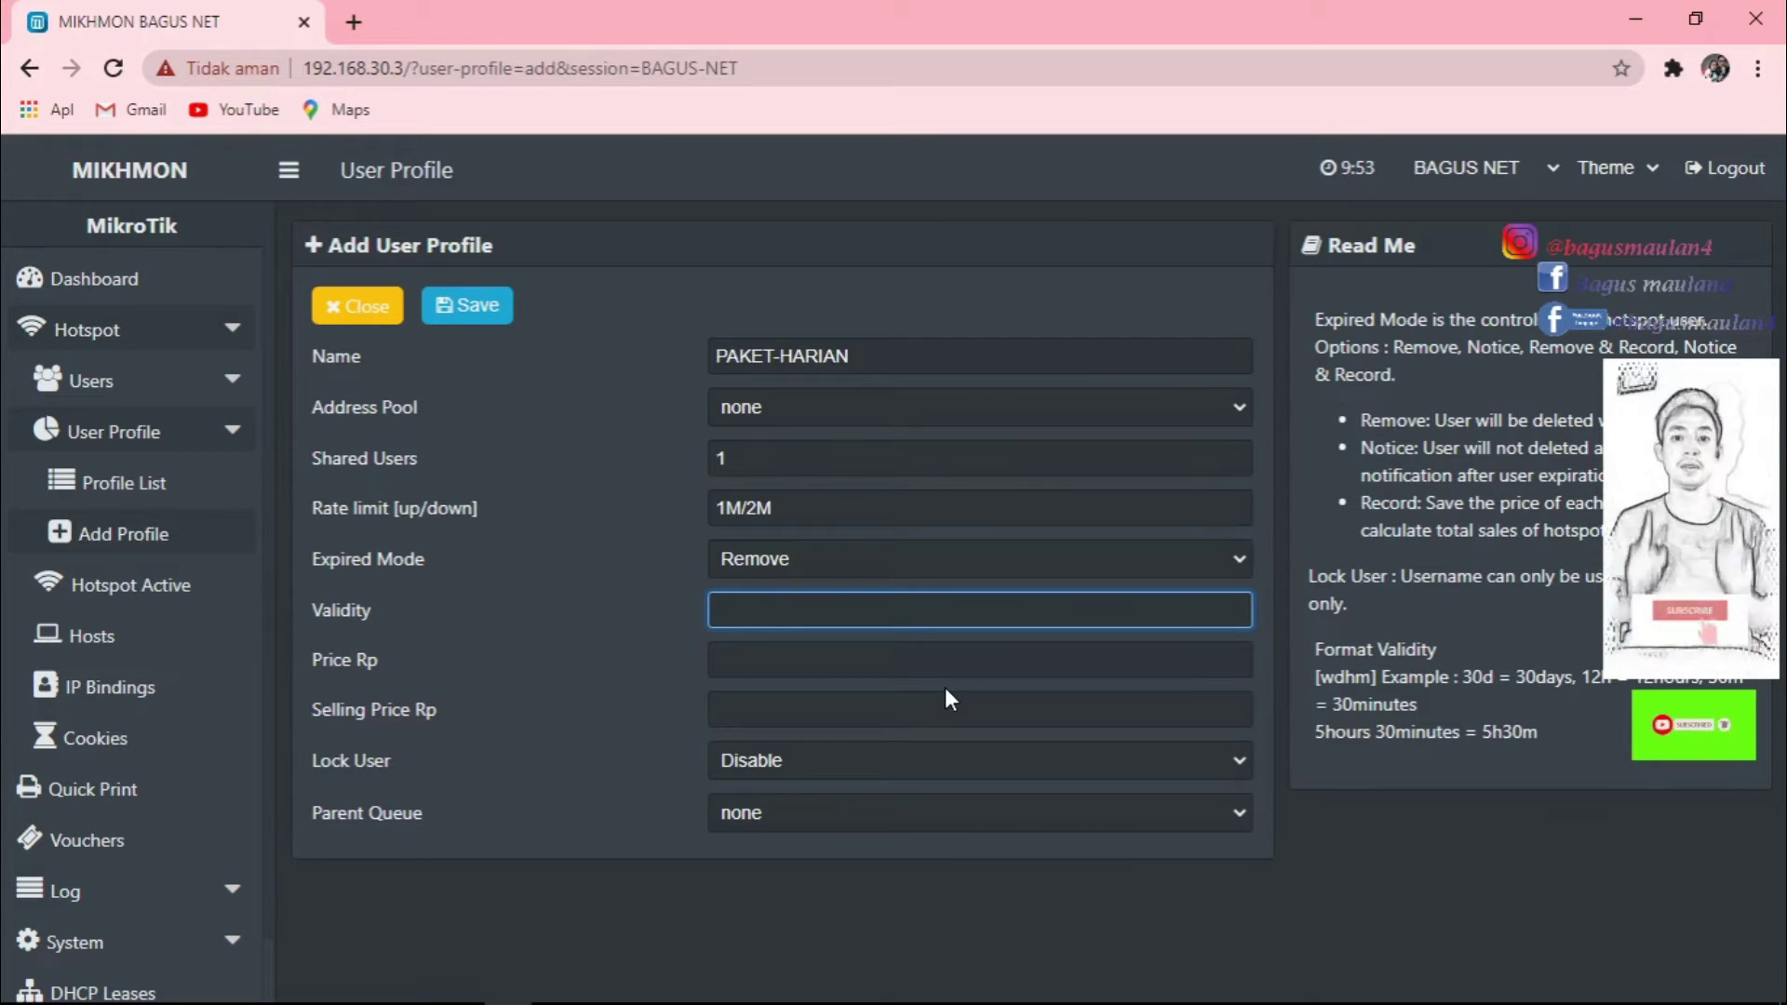
pyautogui.write('7h')
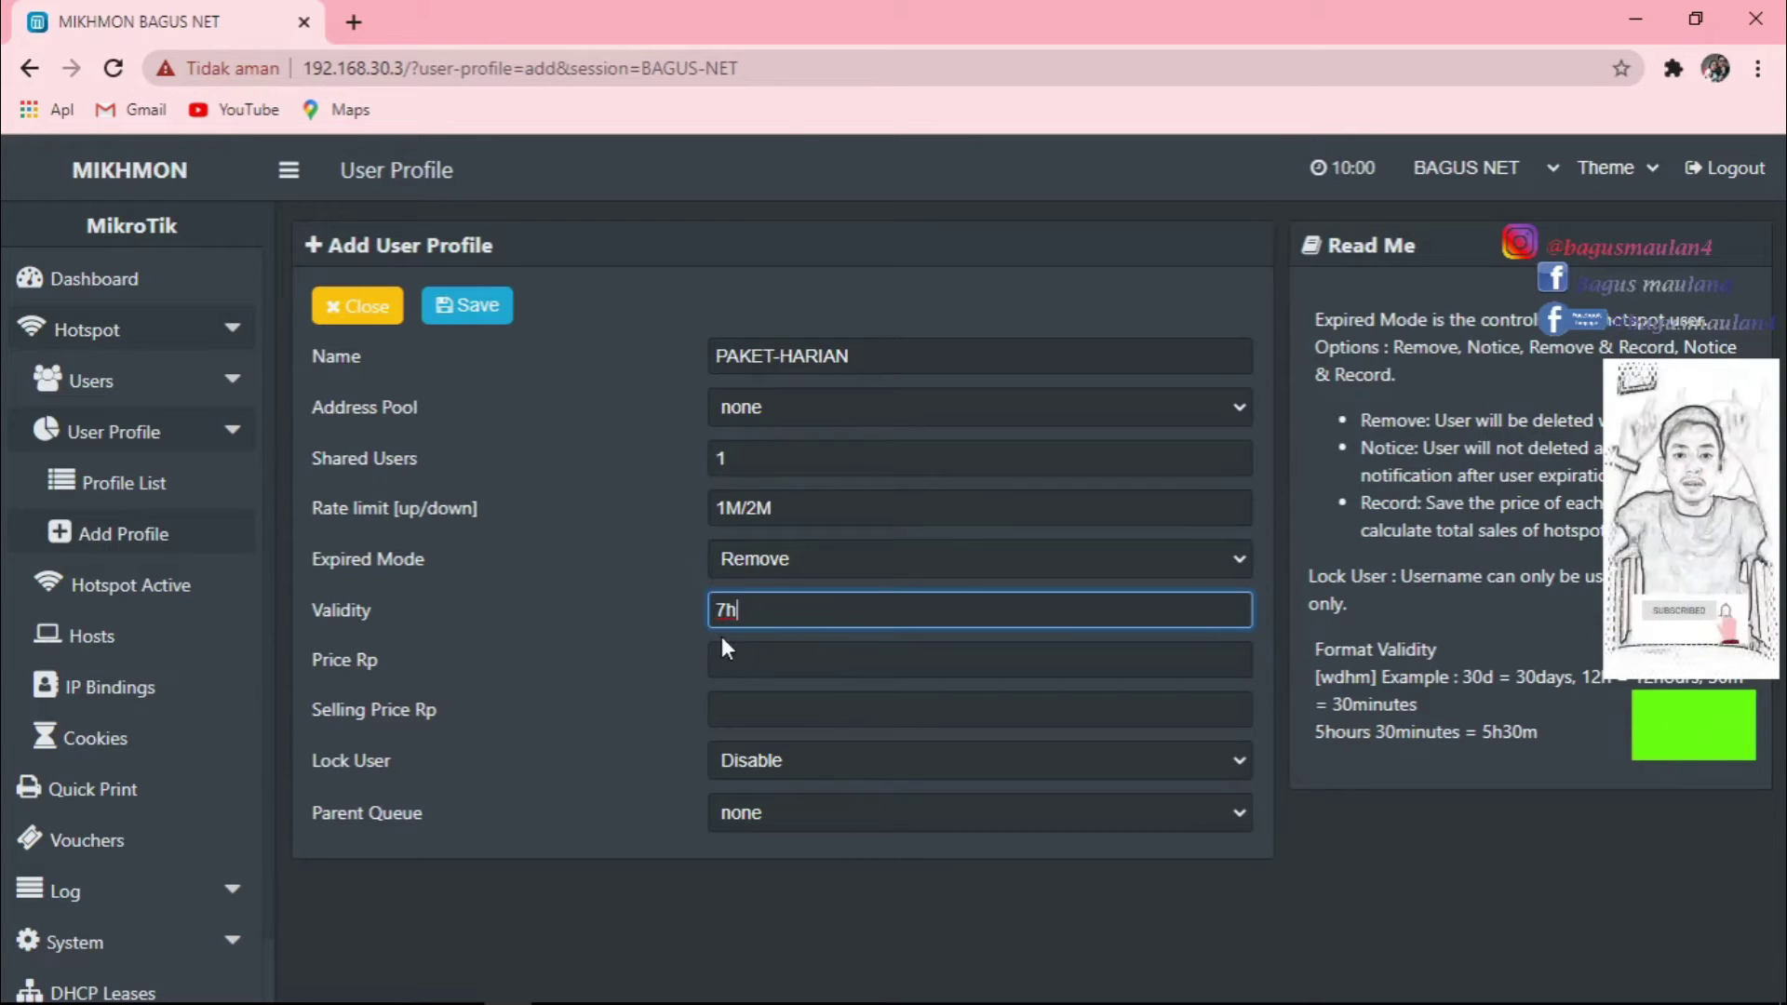
# Begin entering 3000 as the PAKET-HARIAN selling price.
pyautogui.click(797, 655)
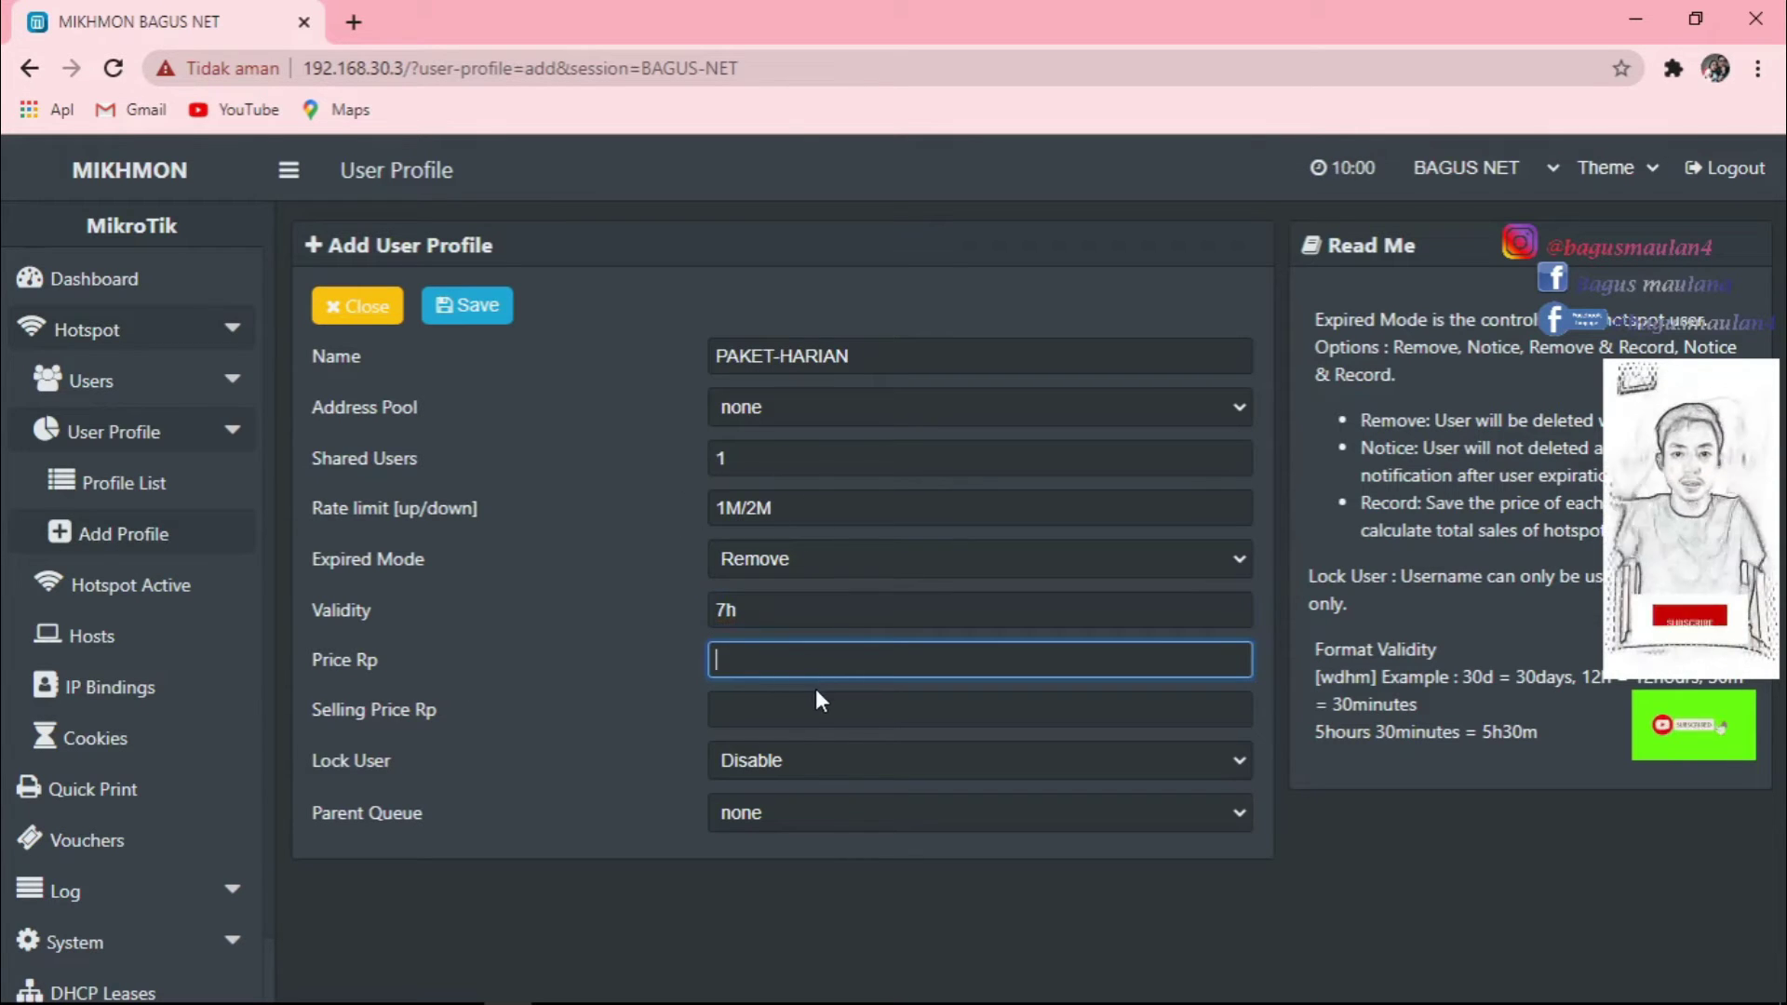
pyautogui.click(814, 709)
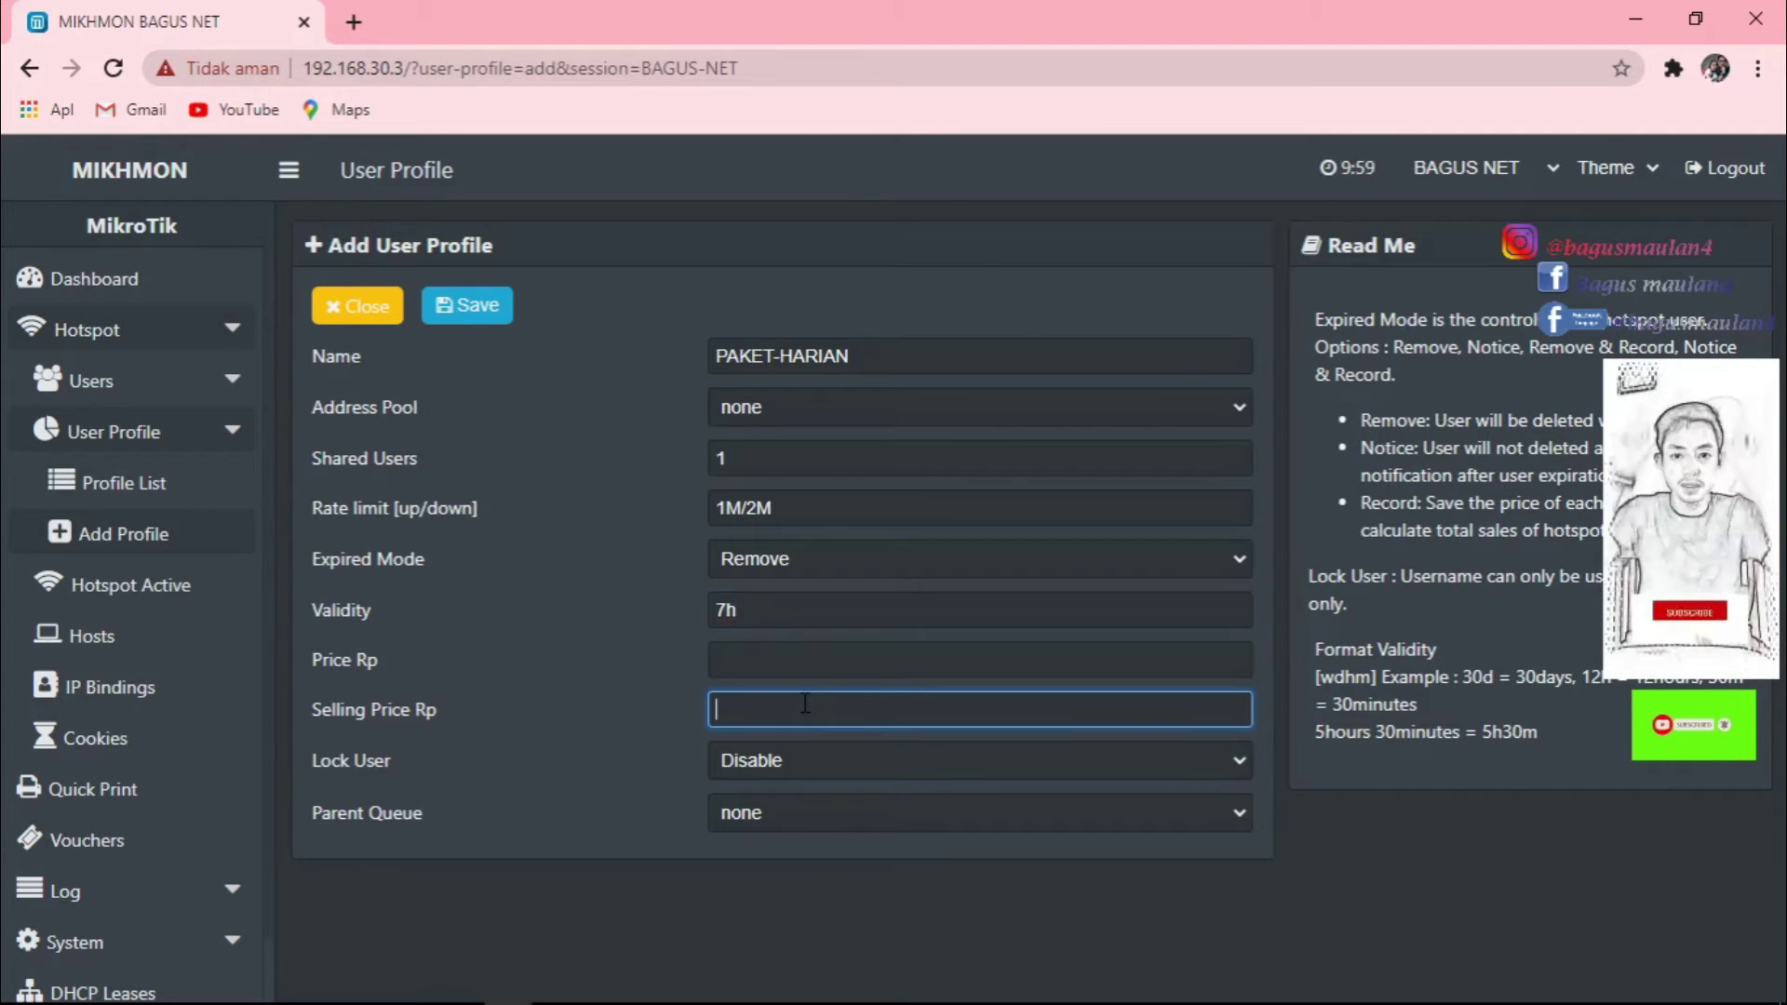
pyautogui.write('3')
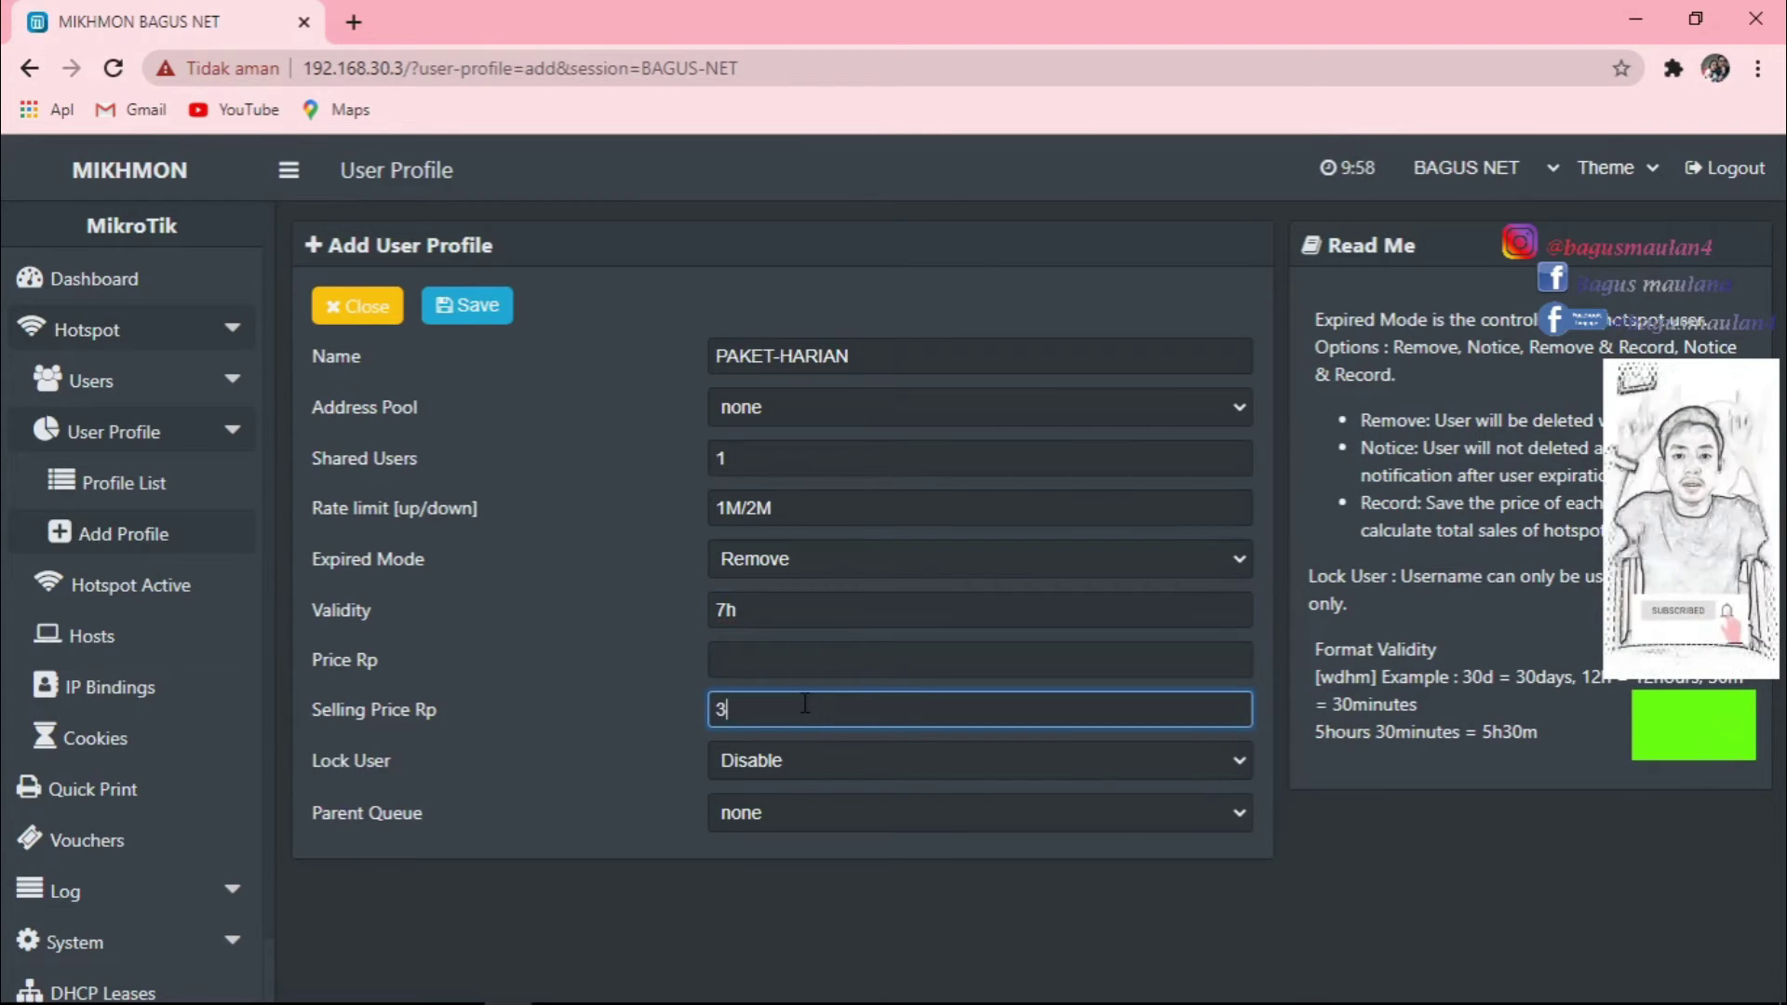
pyautogui.write('000')
# Set Lock User to Enable for PAKET-HARIAN and leave Parent Queue at none.
pyautogui.click(970, 763)
pyautogui.click(969, 763)
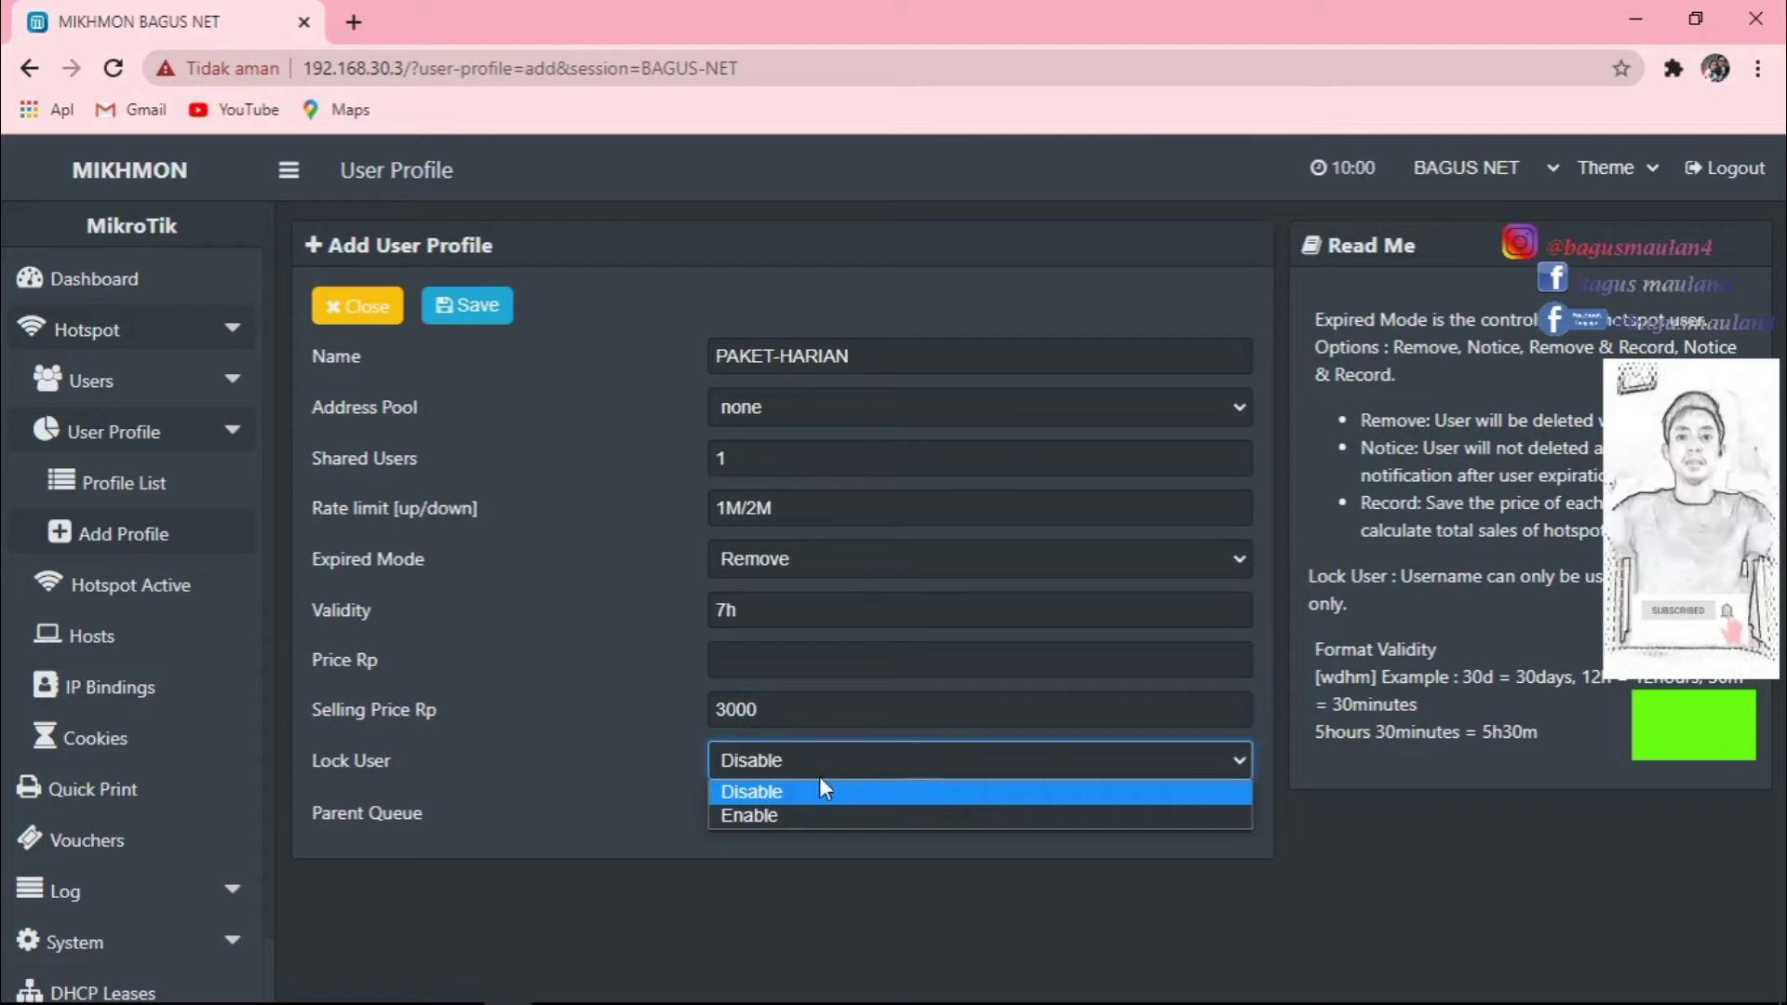
pyautogui.click(772, 816)
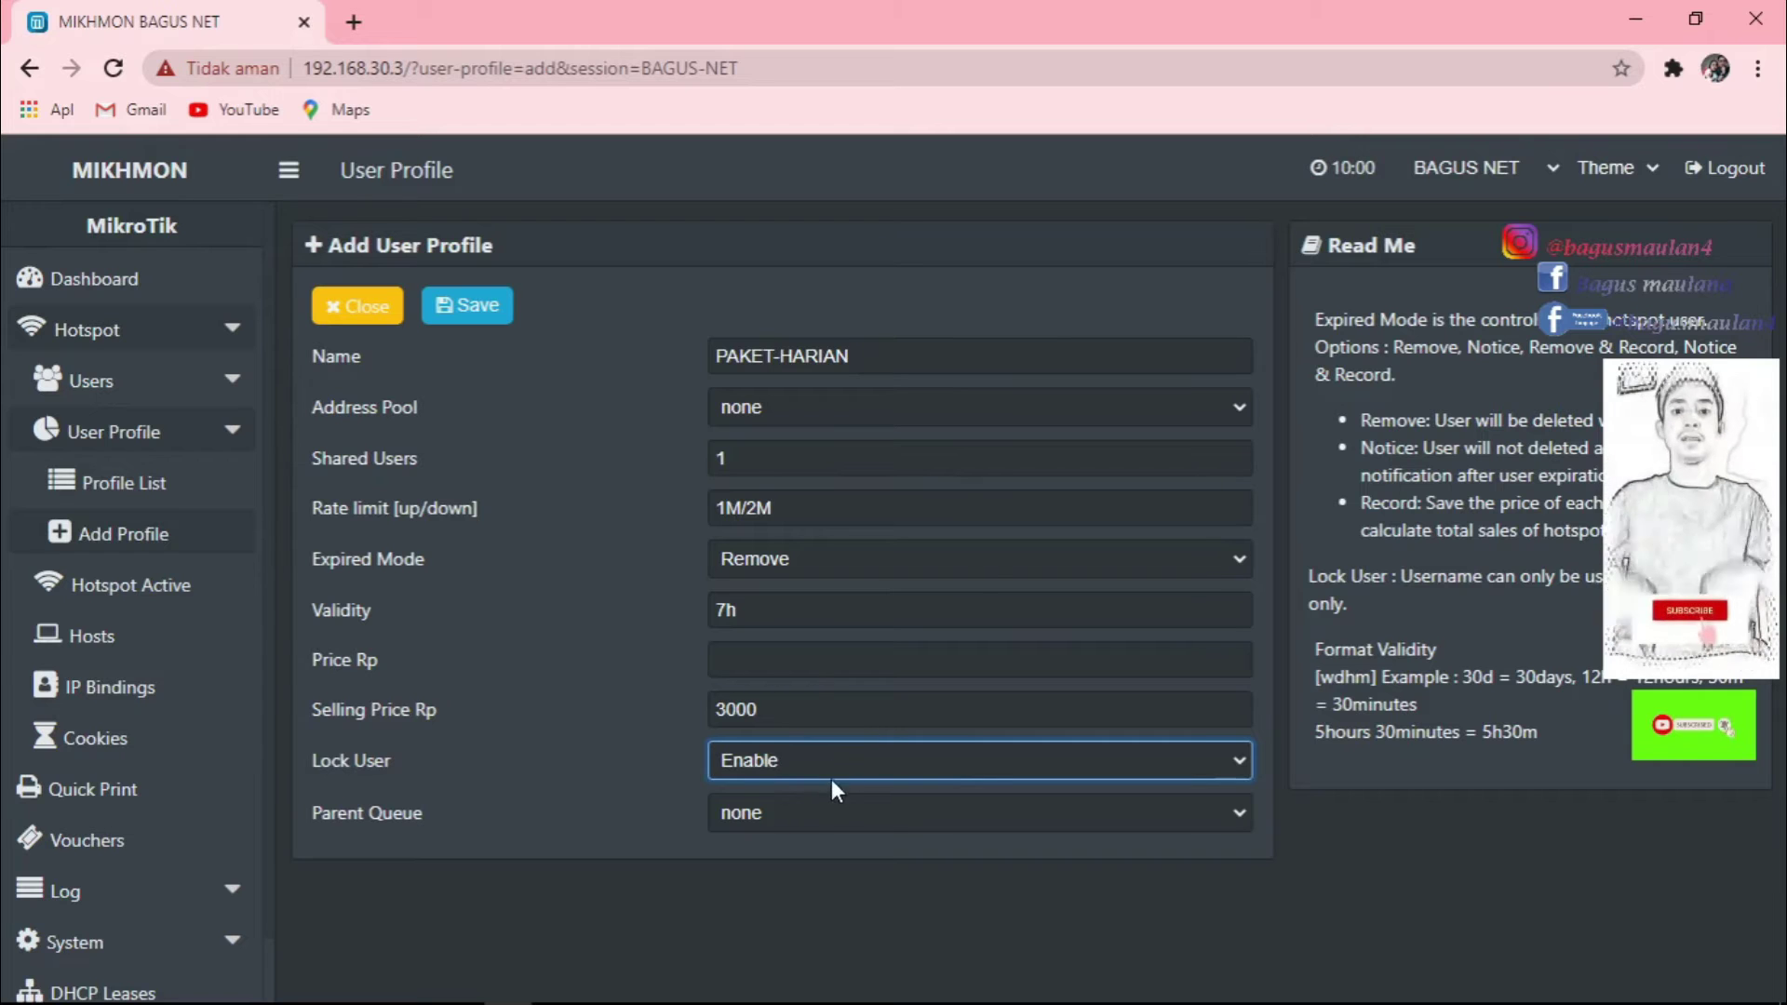
pyautogui.click(832, 813)
pyautogui.click(724, 890)
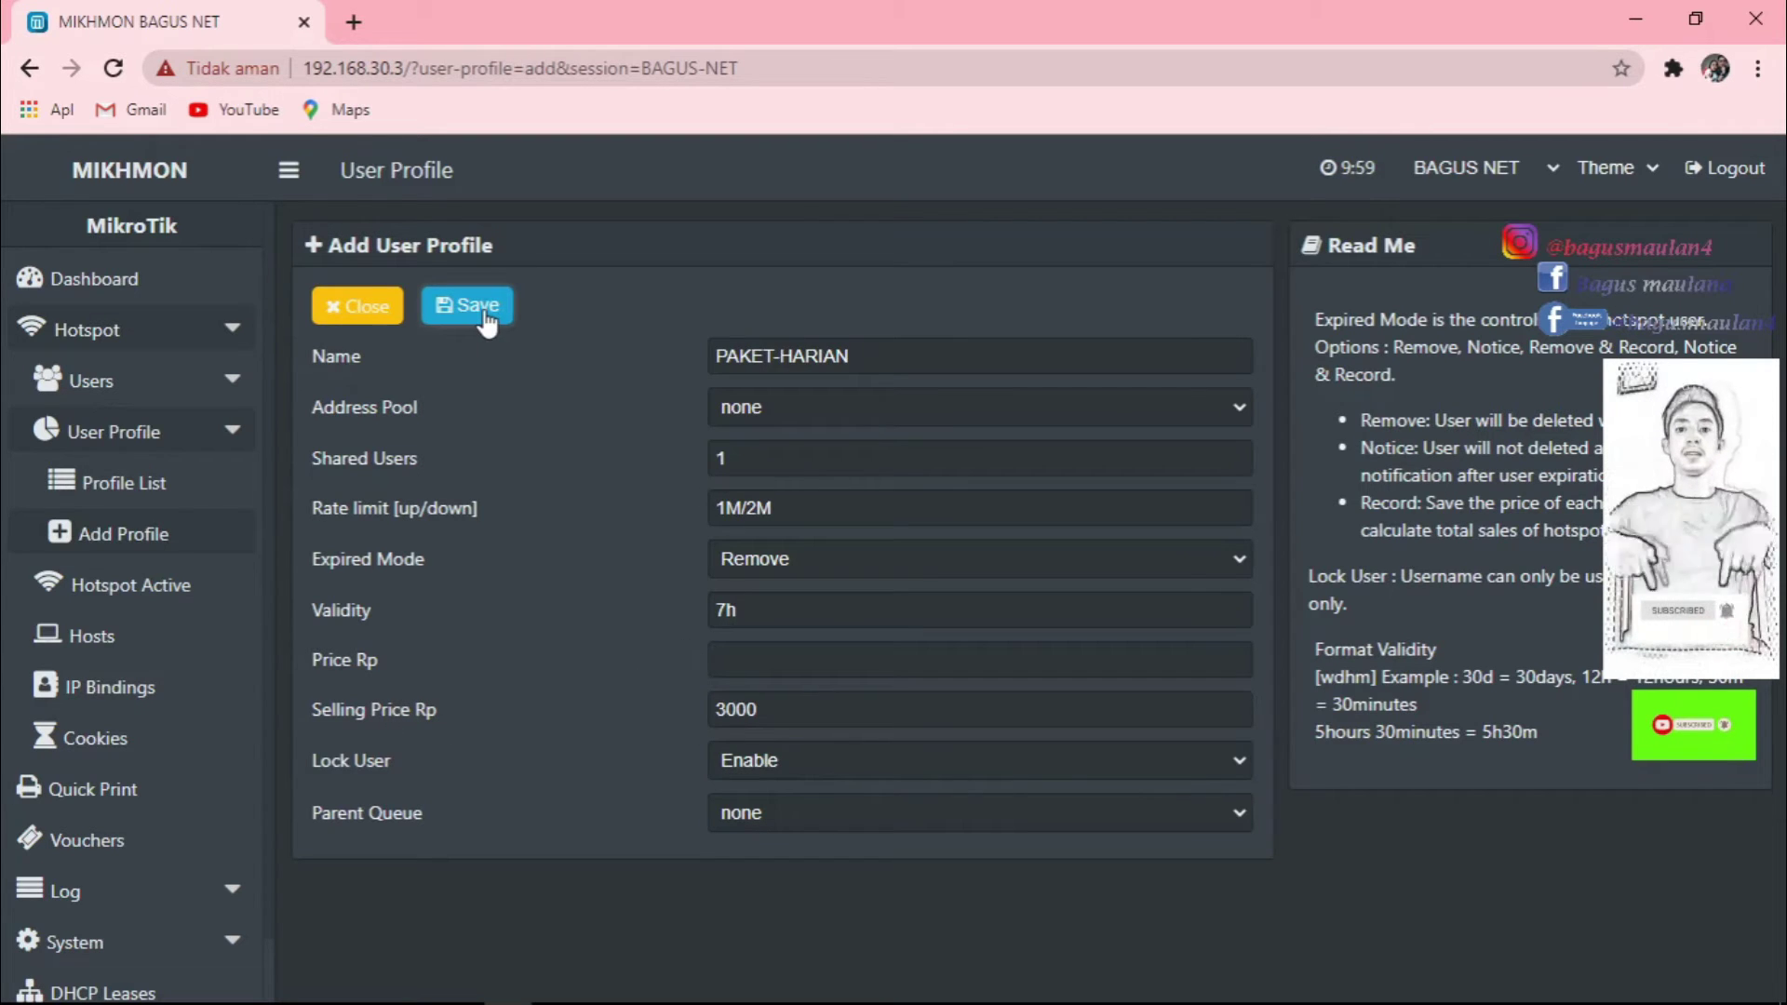
# Enter a price of 3000, save PAKET-HARIAN, and start a blank Add Profile form.
pyautogui.click(780, 662)
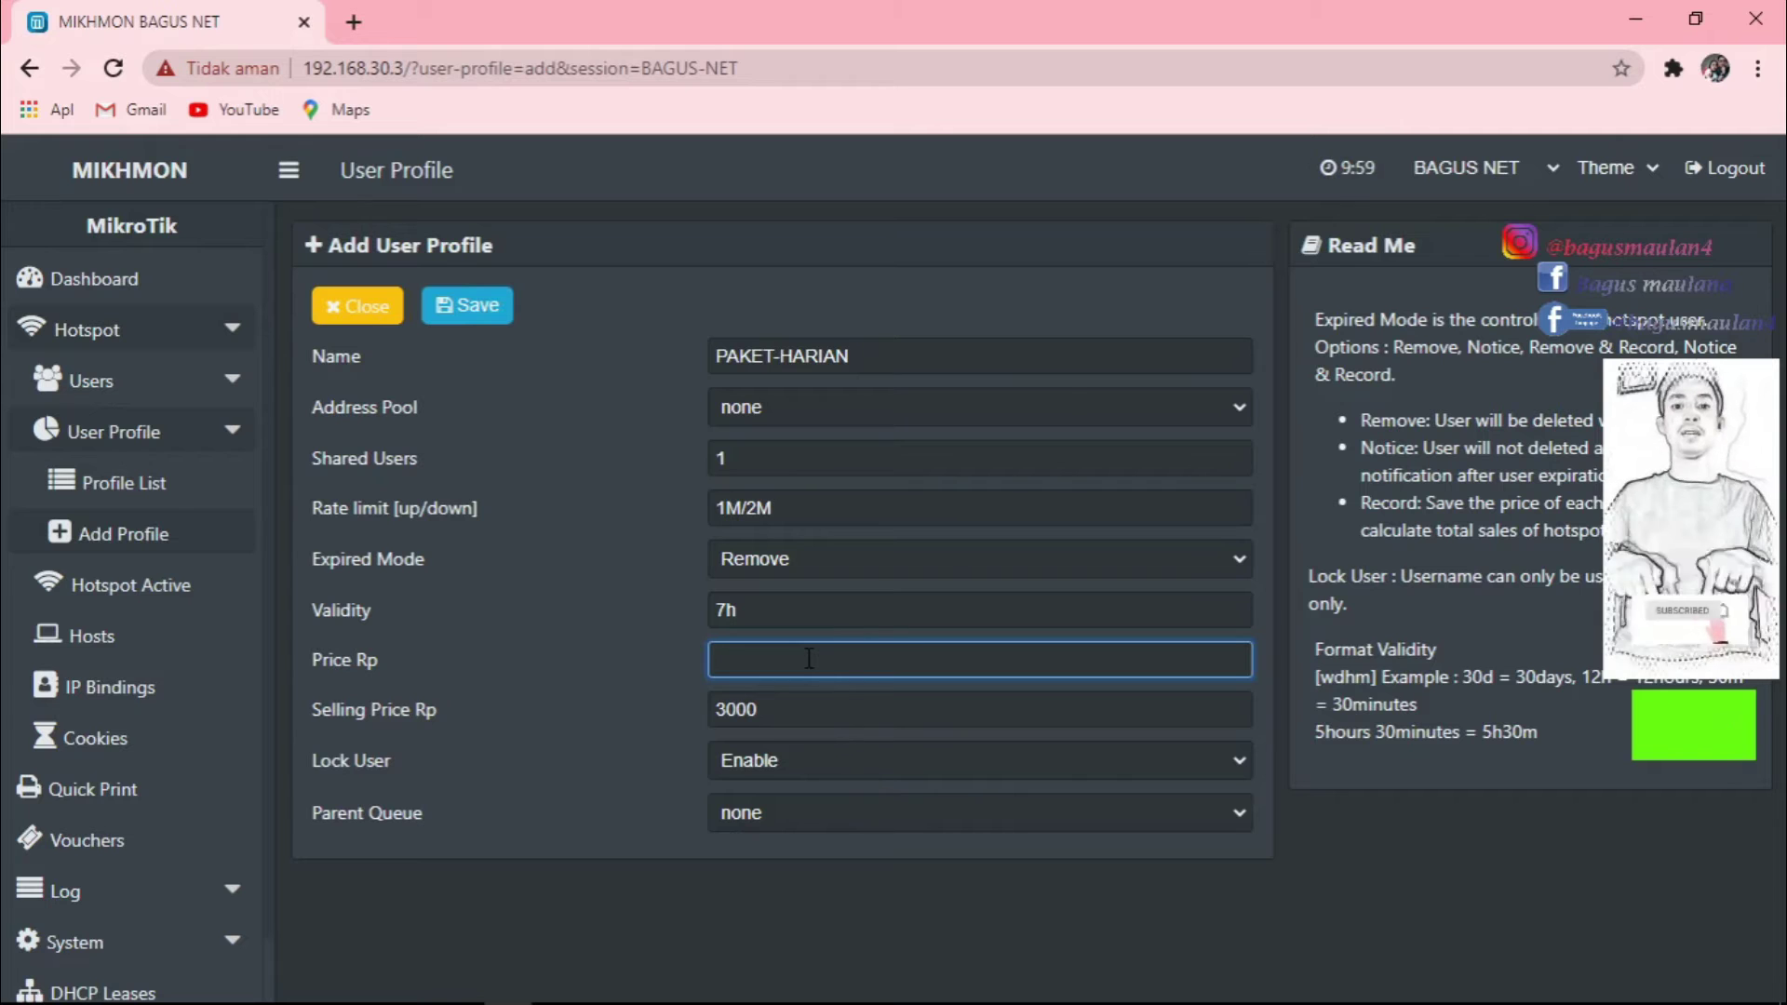
pyautogui.write('3000')
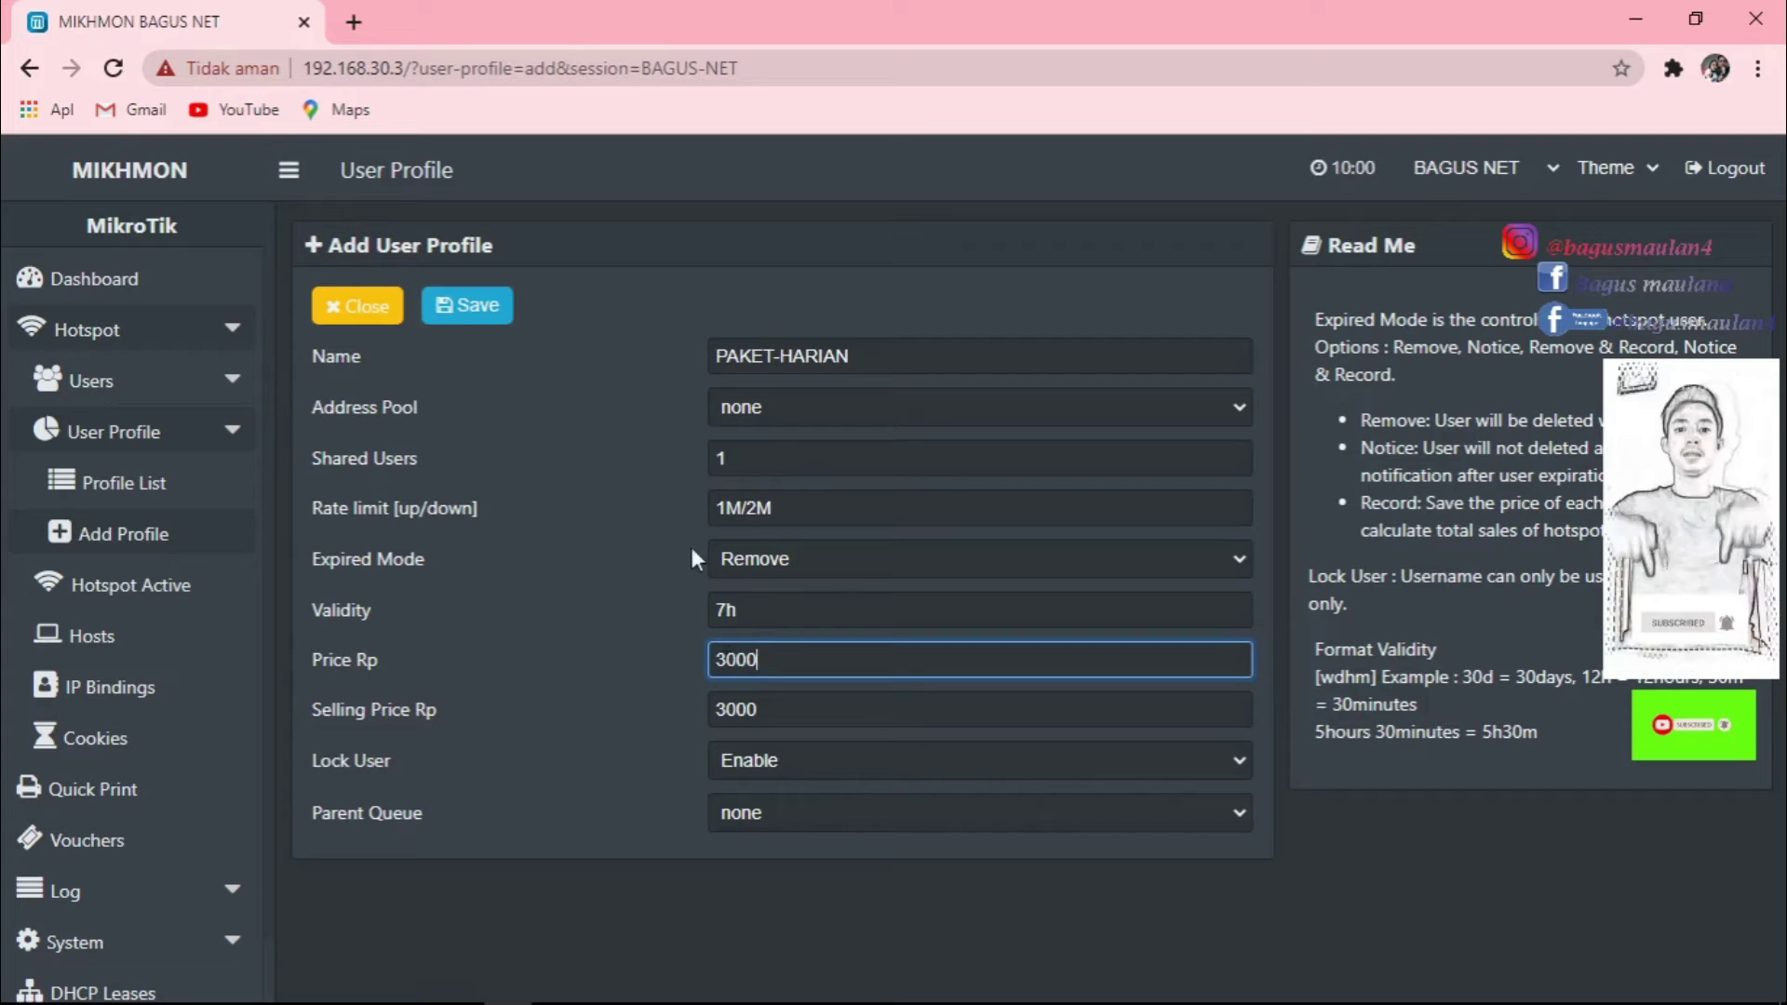
pyautogui.click(465, 305)
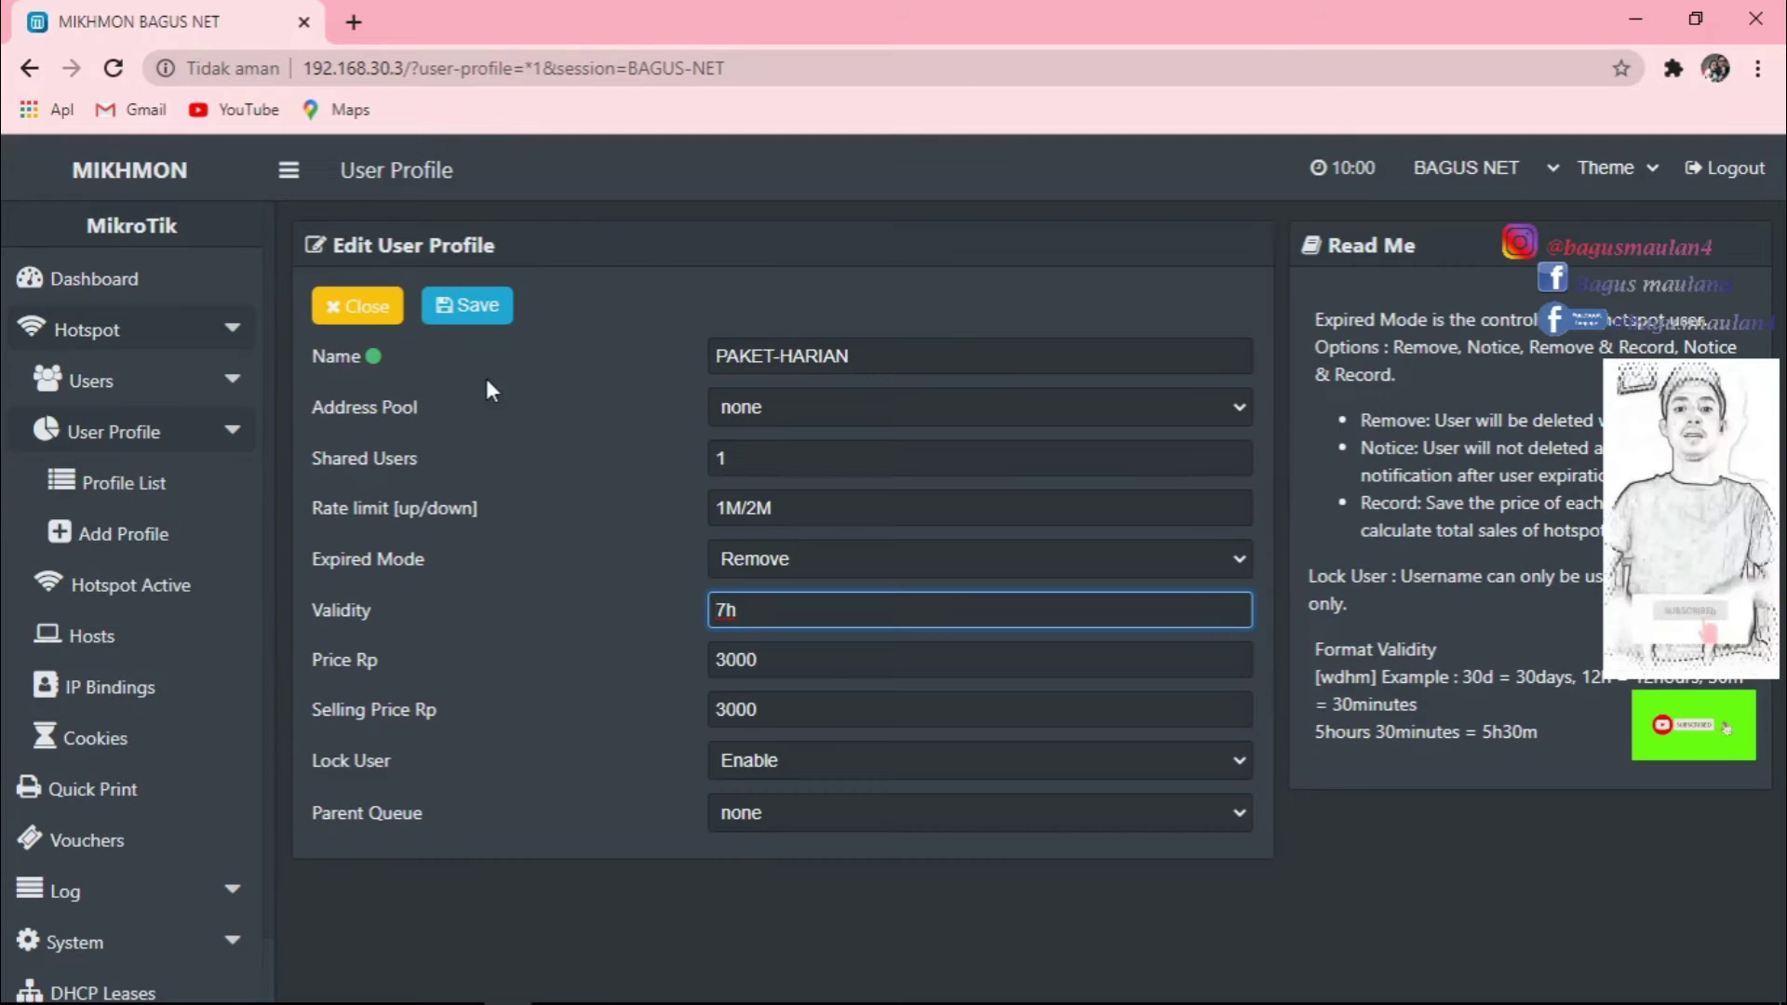
pyautogui.click(144, 486)
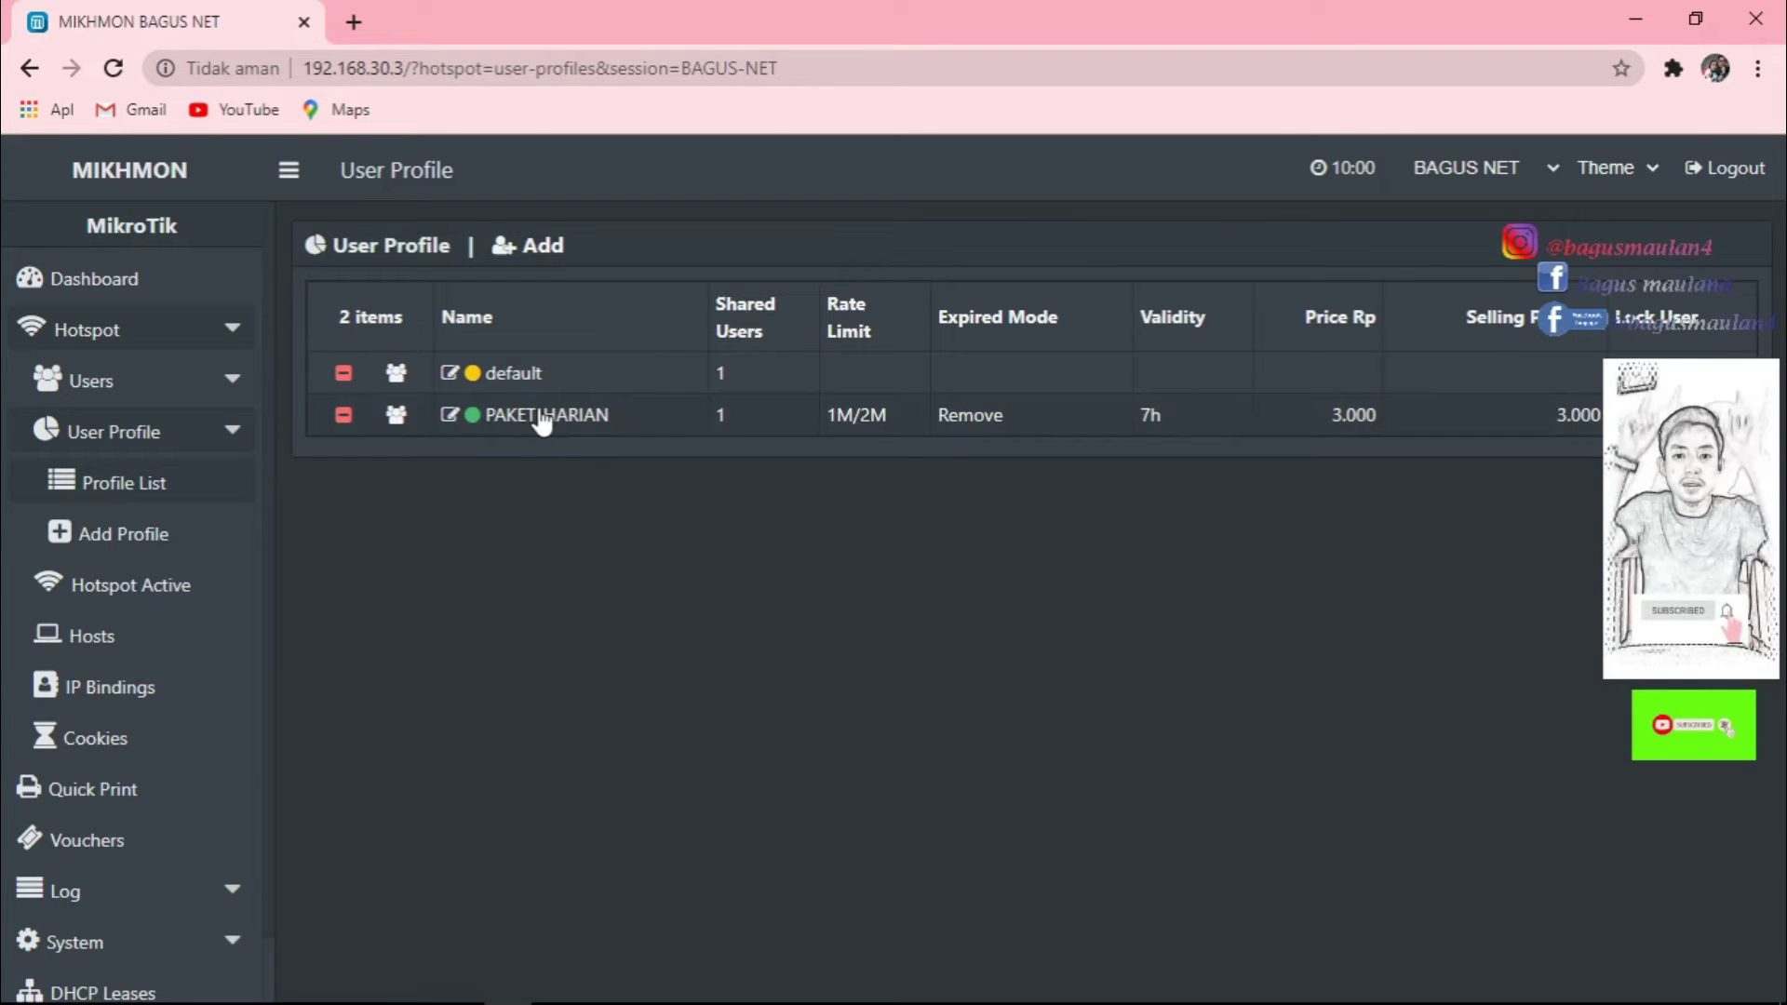
pyautogui.click(117, 544)
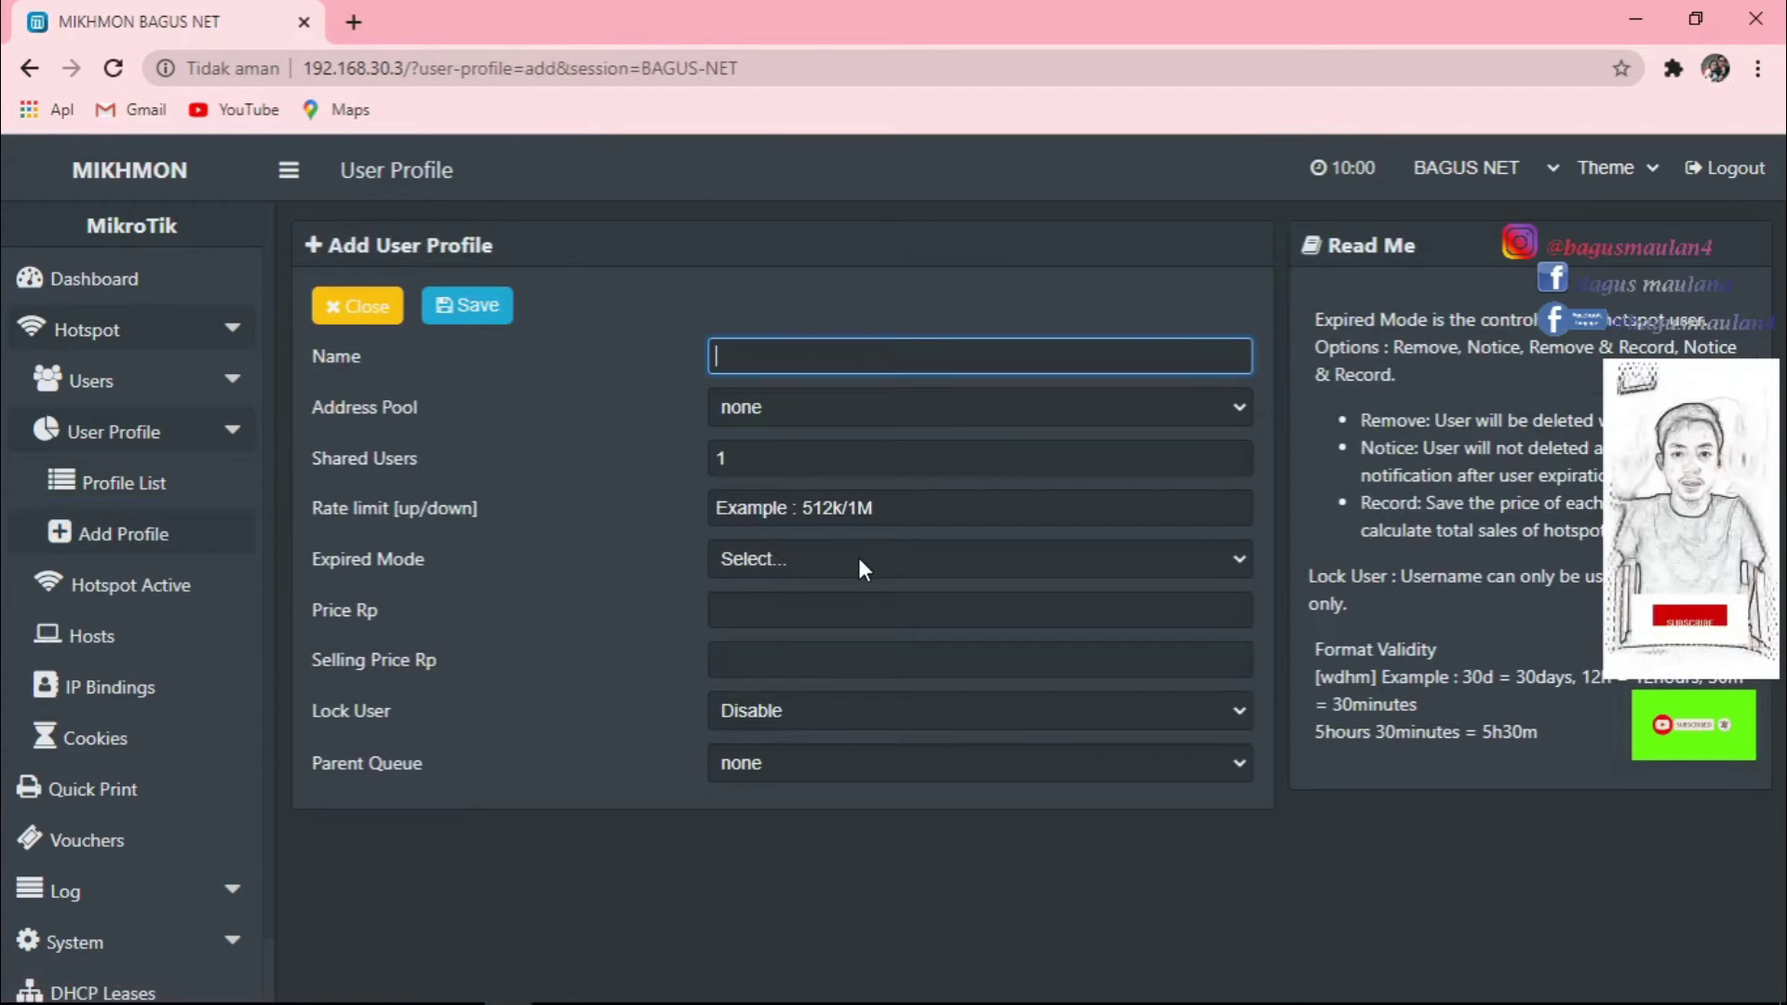
# Name the new profile PAKET BULANAN, leaving the address pool at none.
pyautogui.write('PAKET')
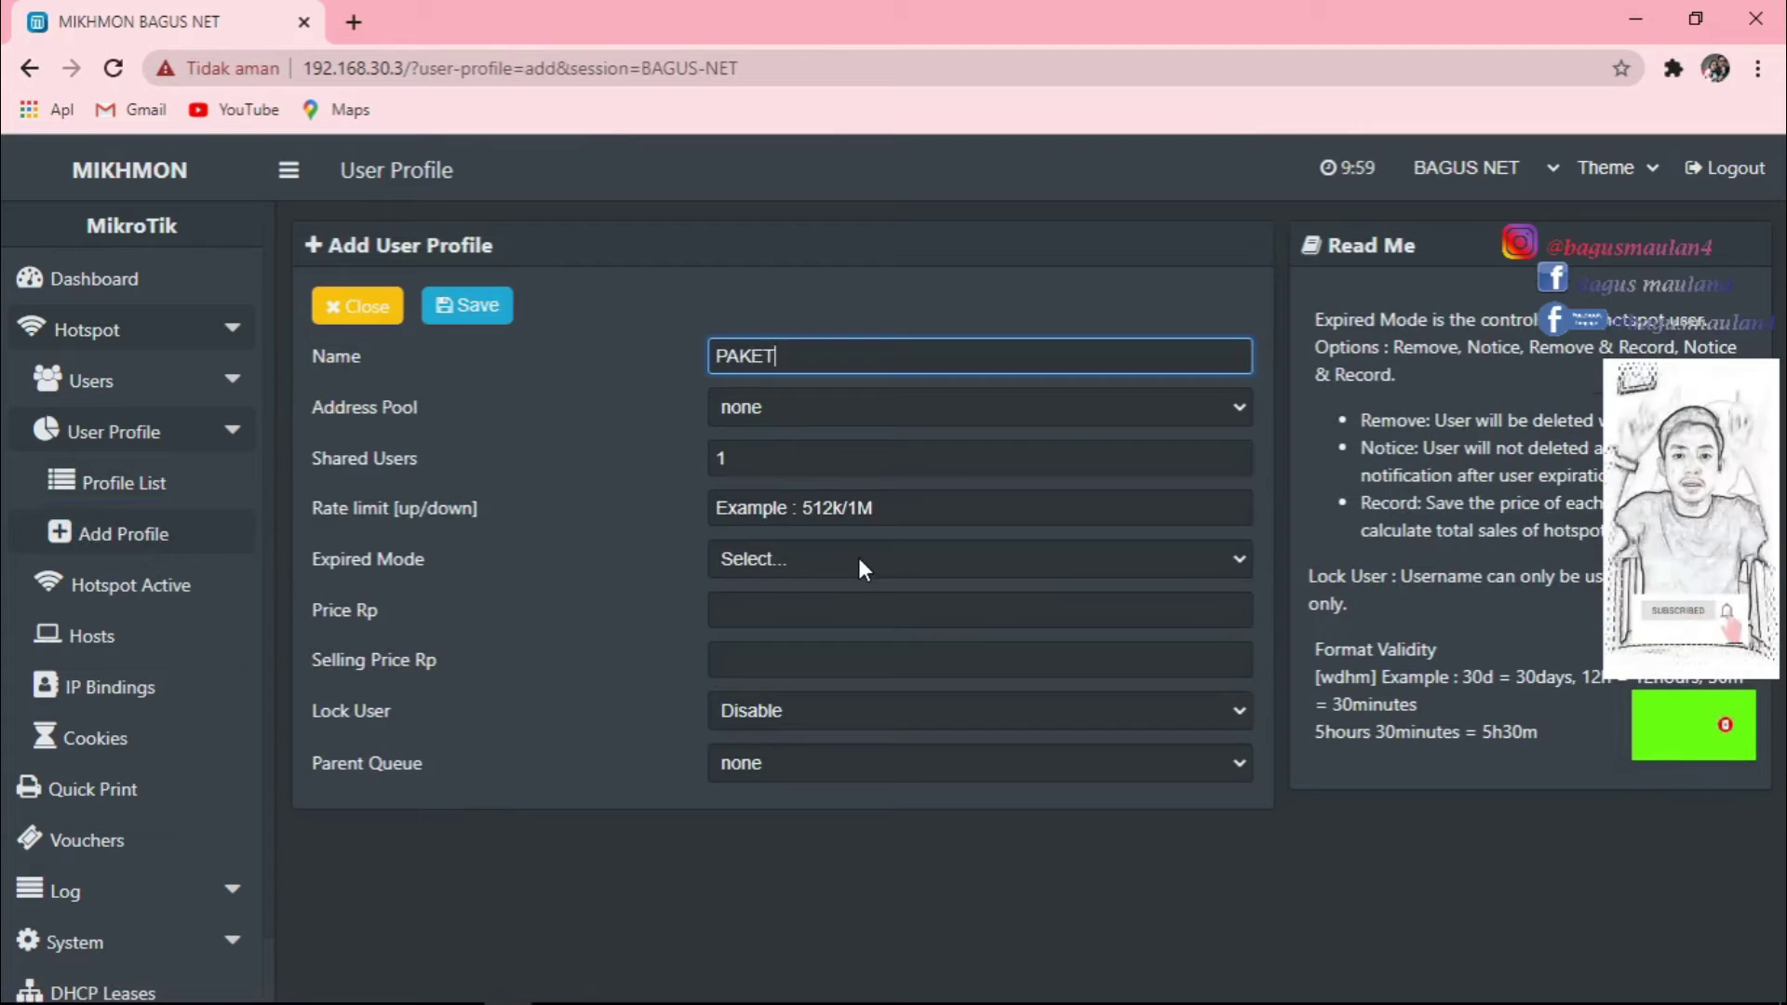
pyautogui.write(' BULANAN')
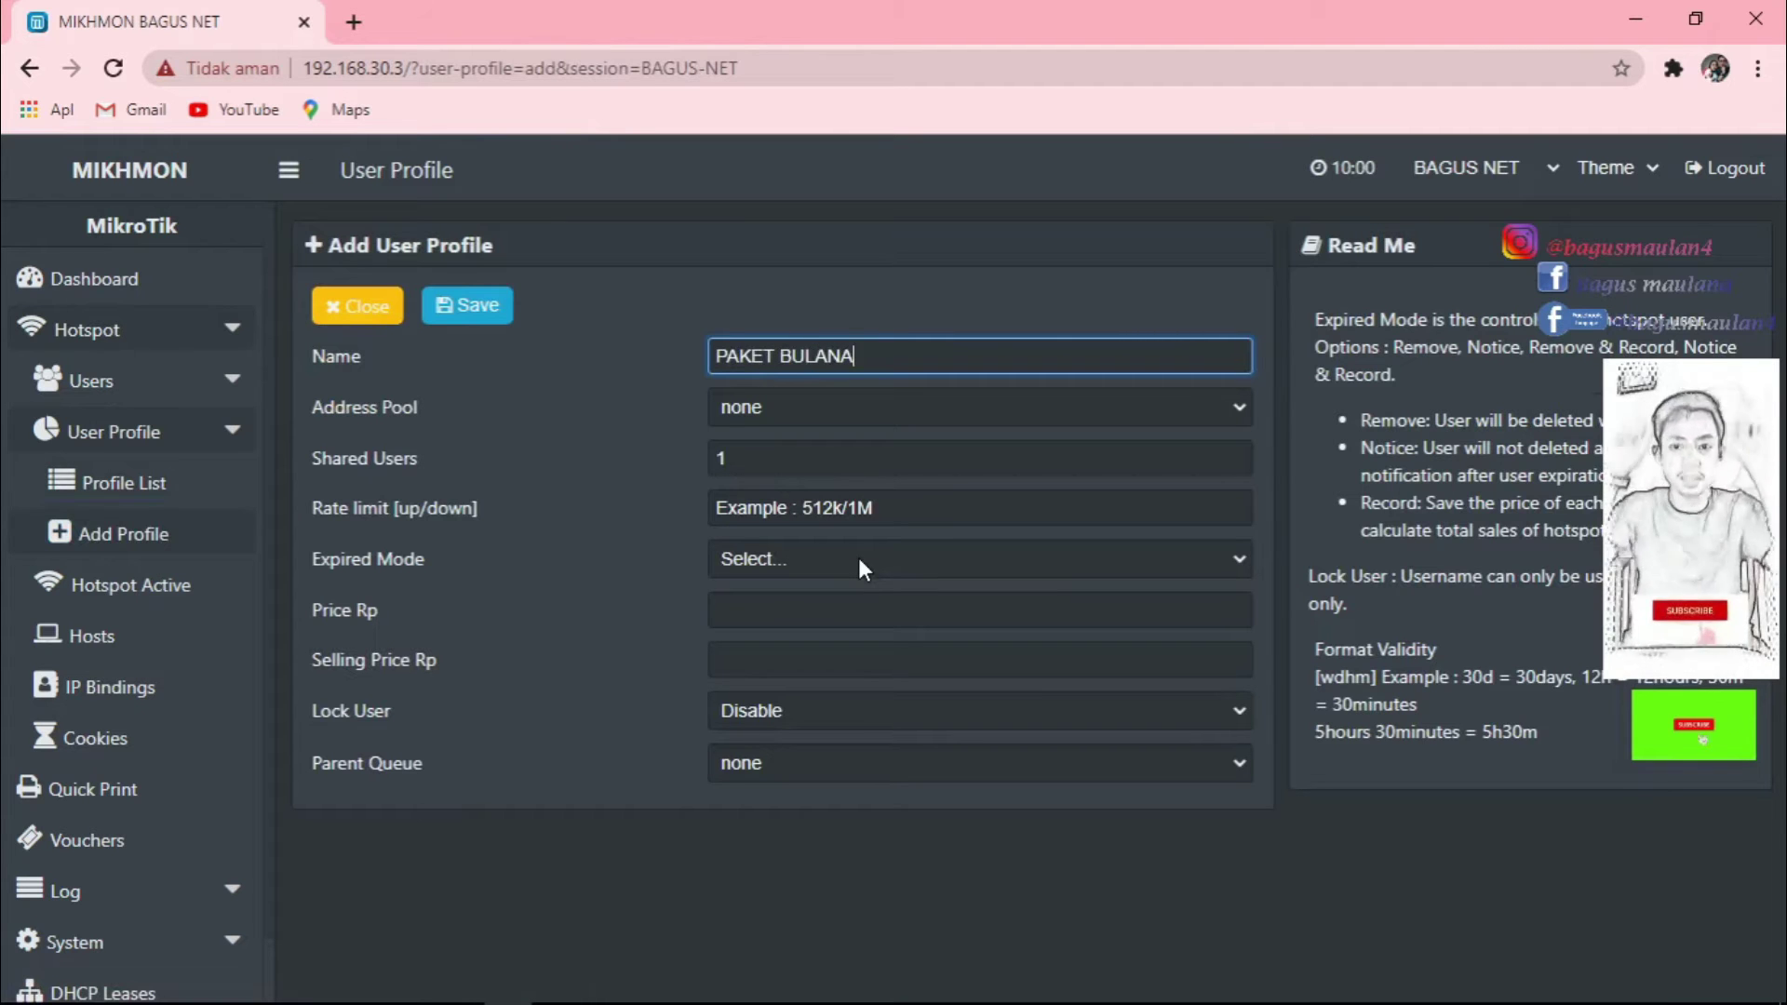
pyautogui.click(943, 414)
pyautogui.click(873, 278)
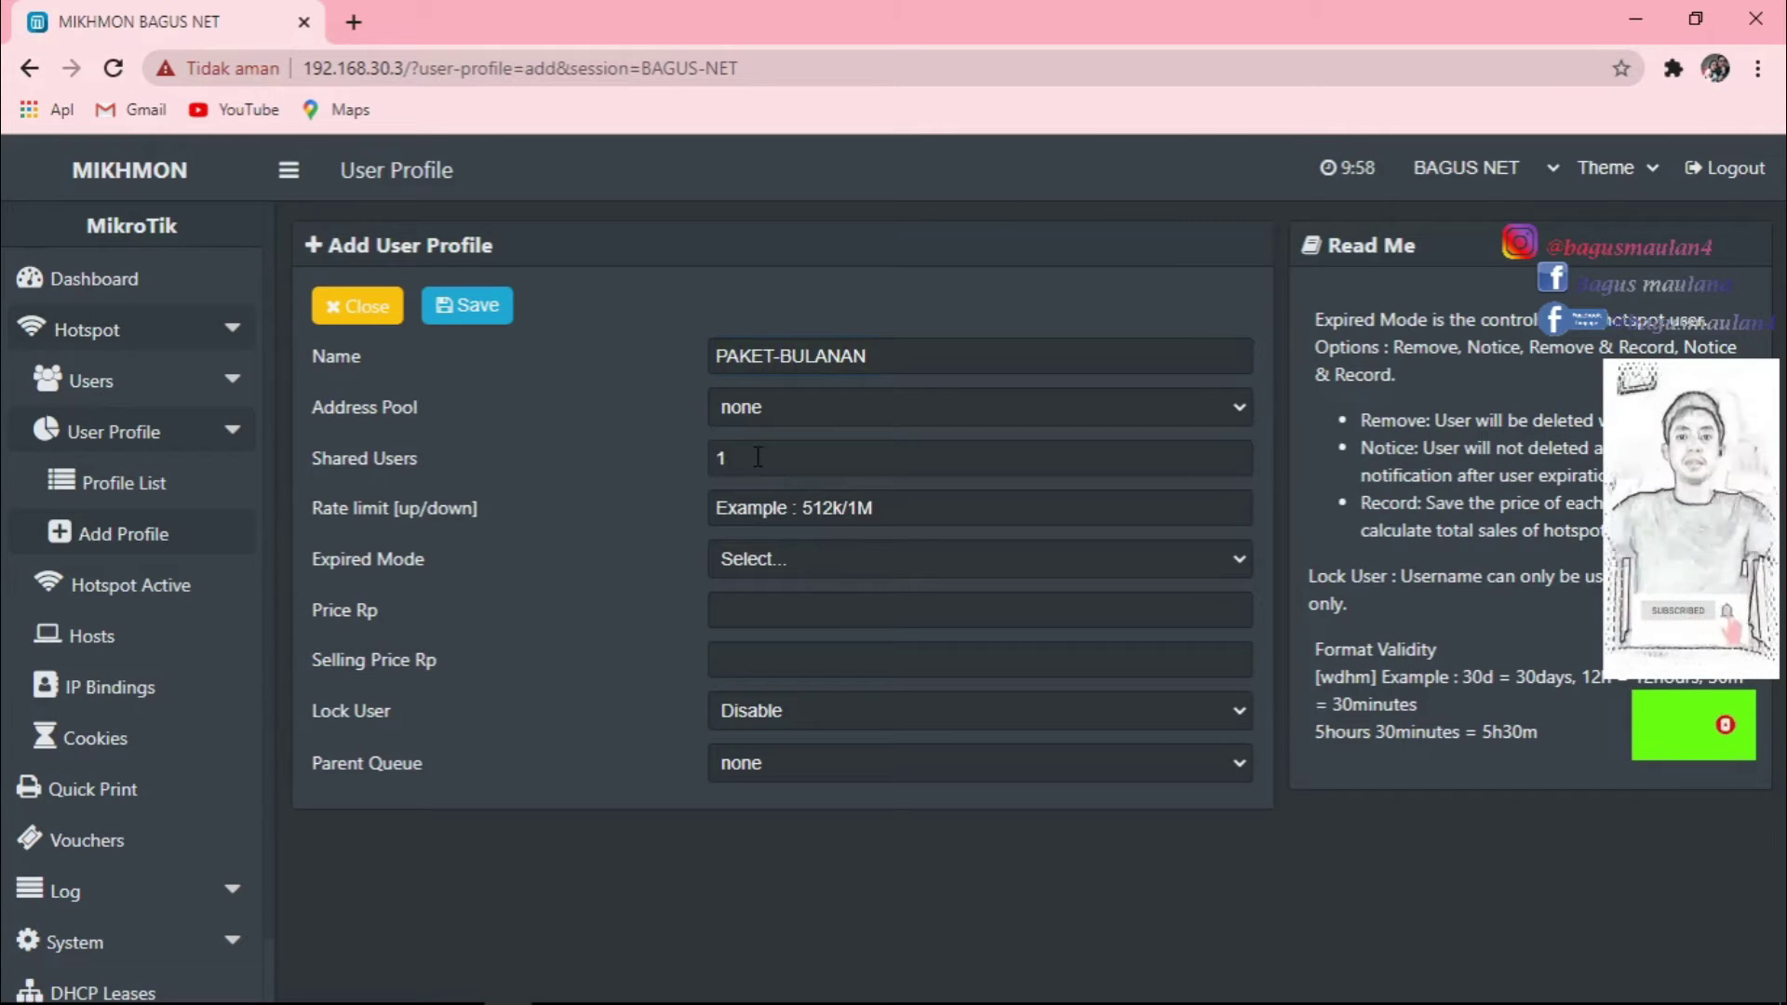
pyautogui.click(915, 510)
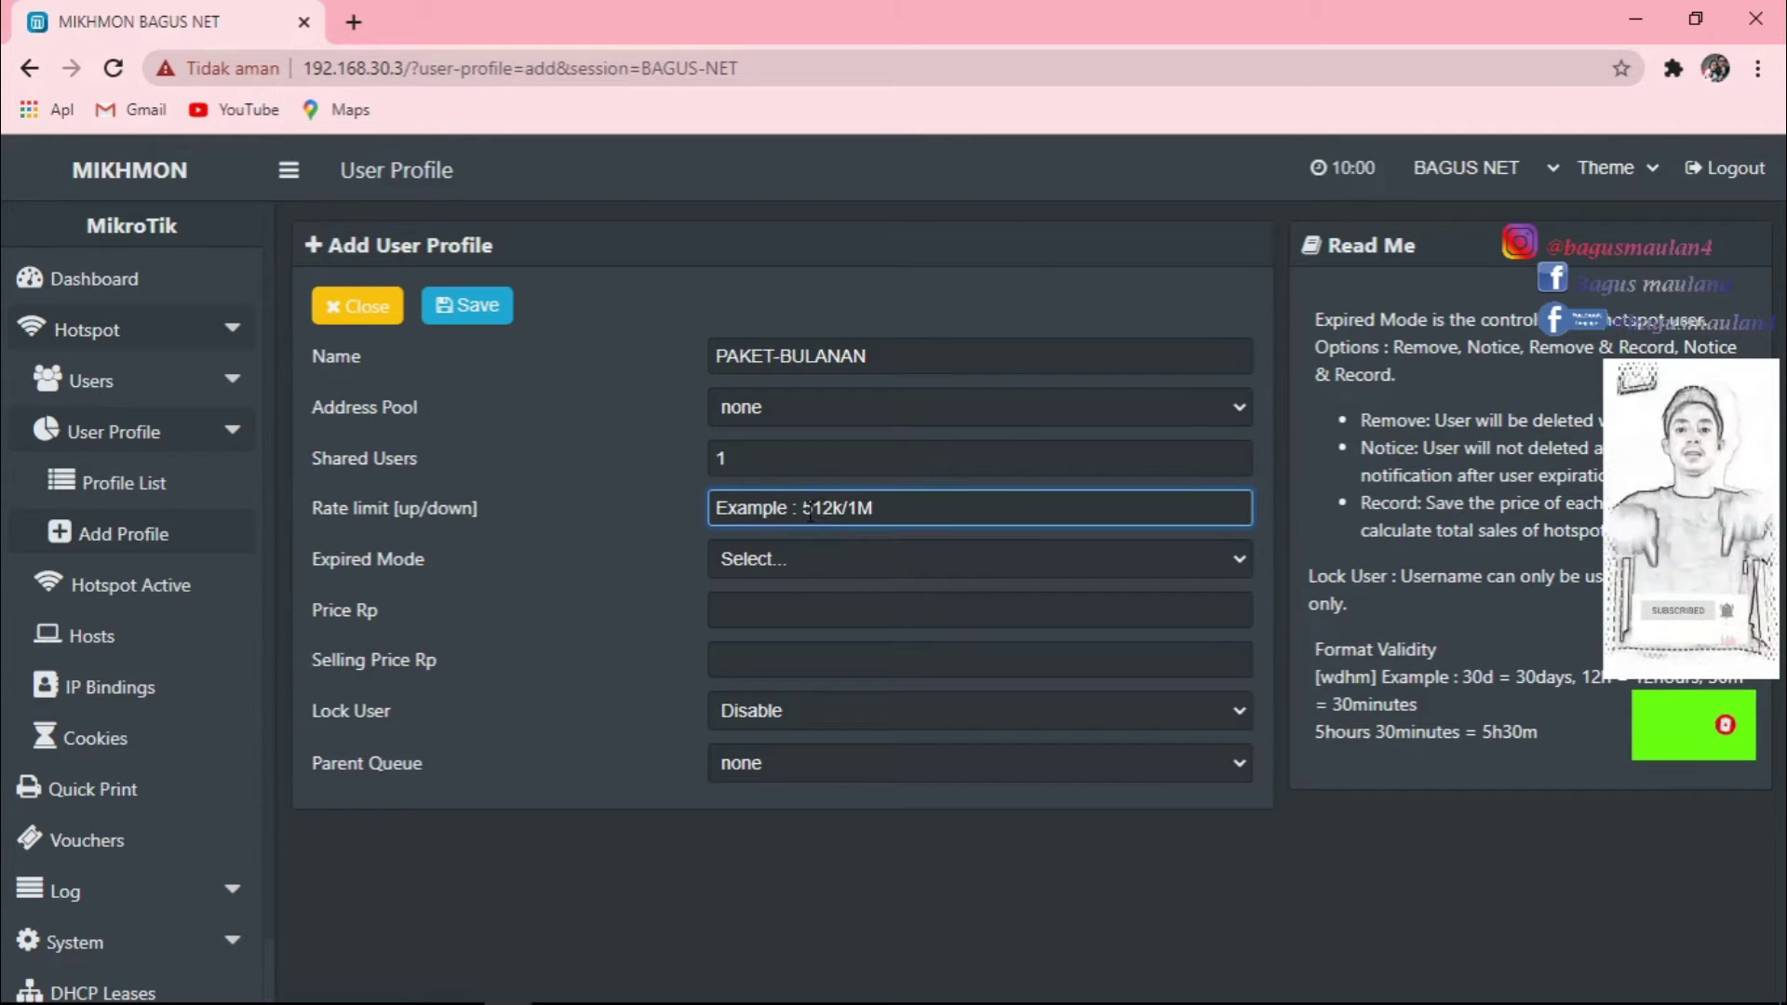
# Give PAKET-BULANAN Remove expiry, 30d validity and Lock User Enable, then save it.
pyautogui.click(835, 558)
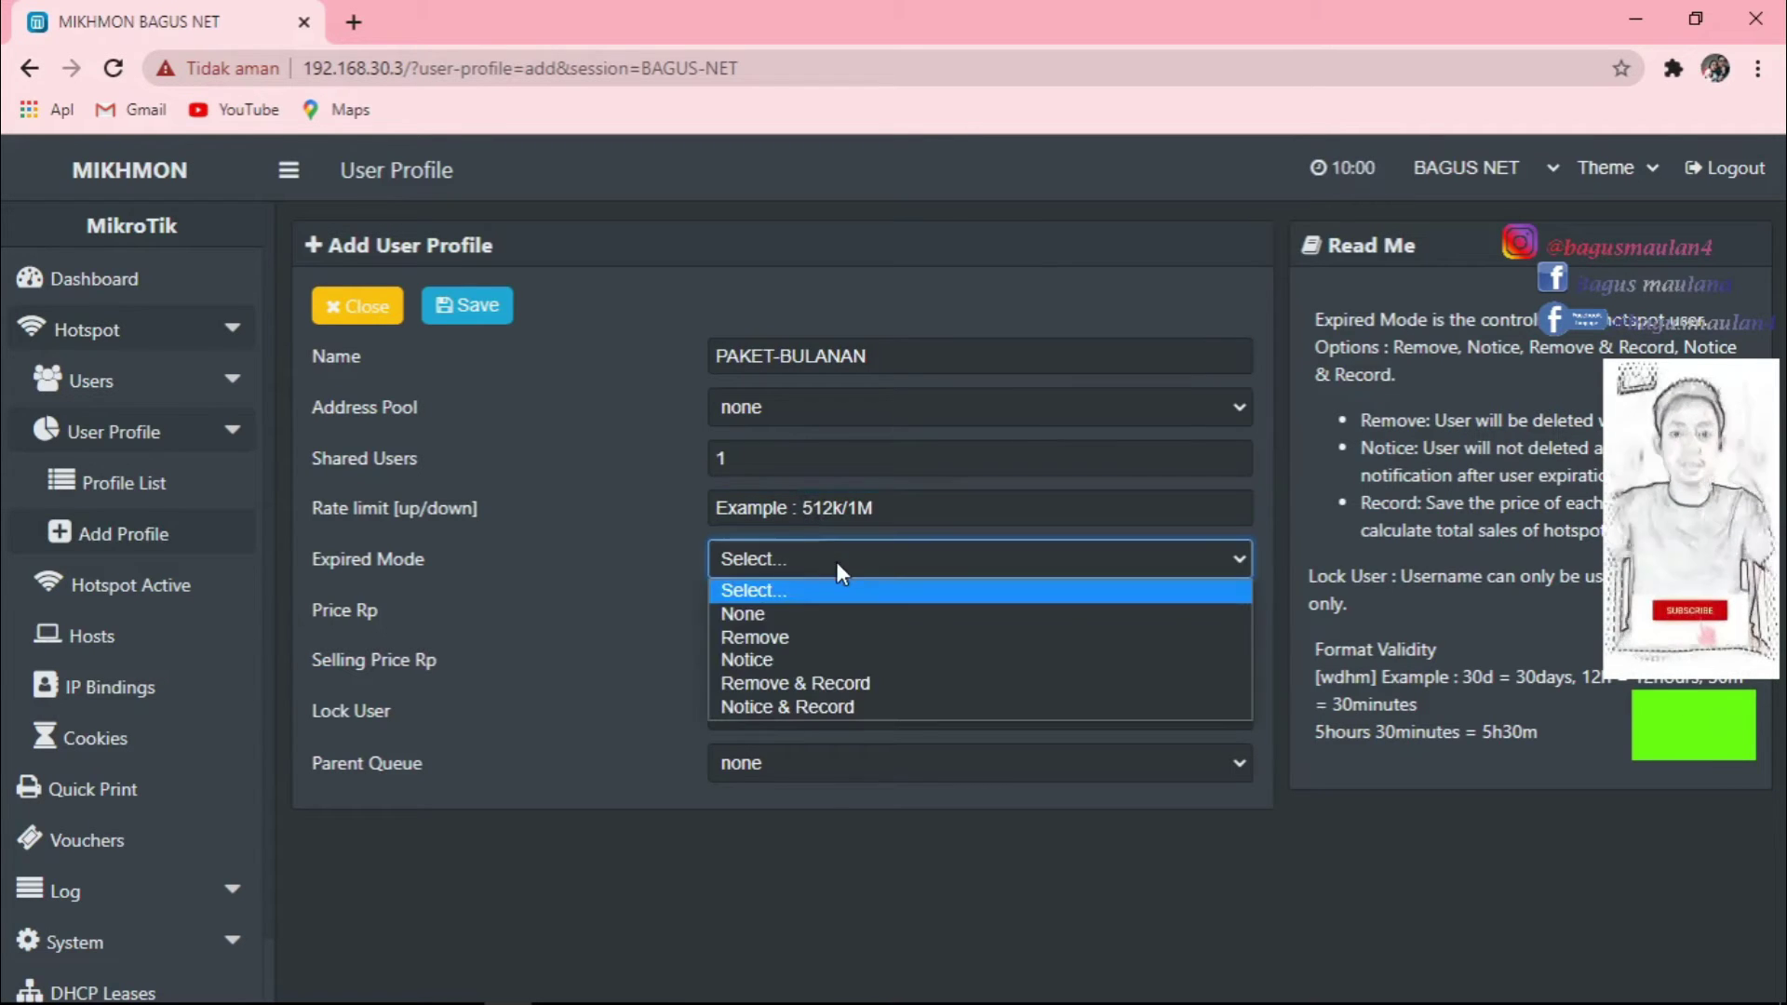
pyautogui.click(763, 633)
pyautogui.click(776, 596)
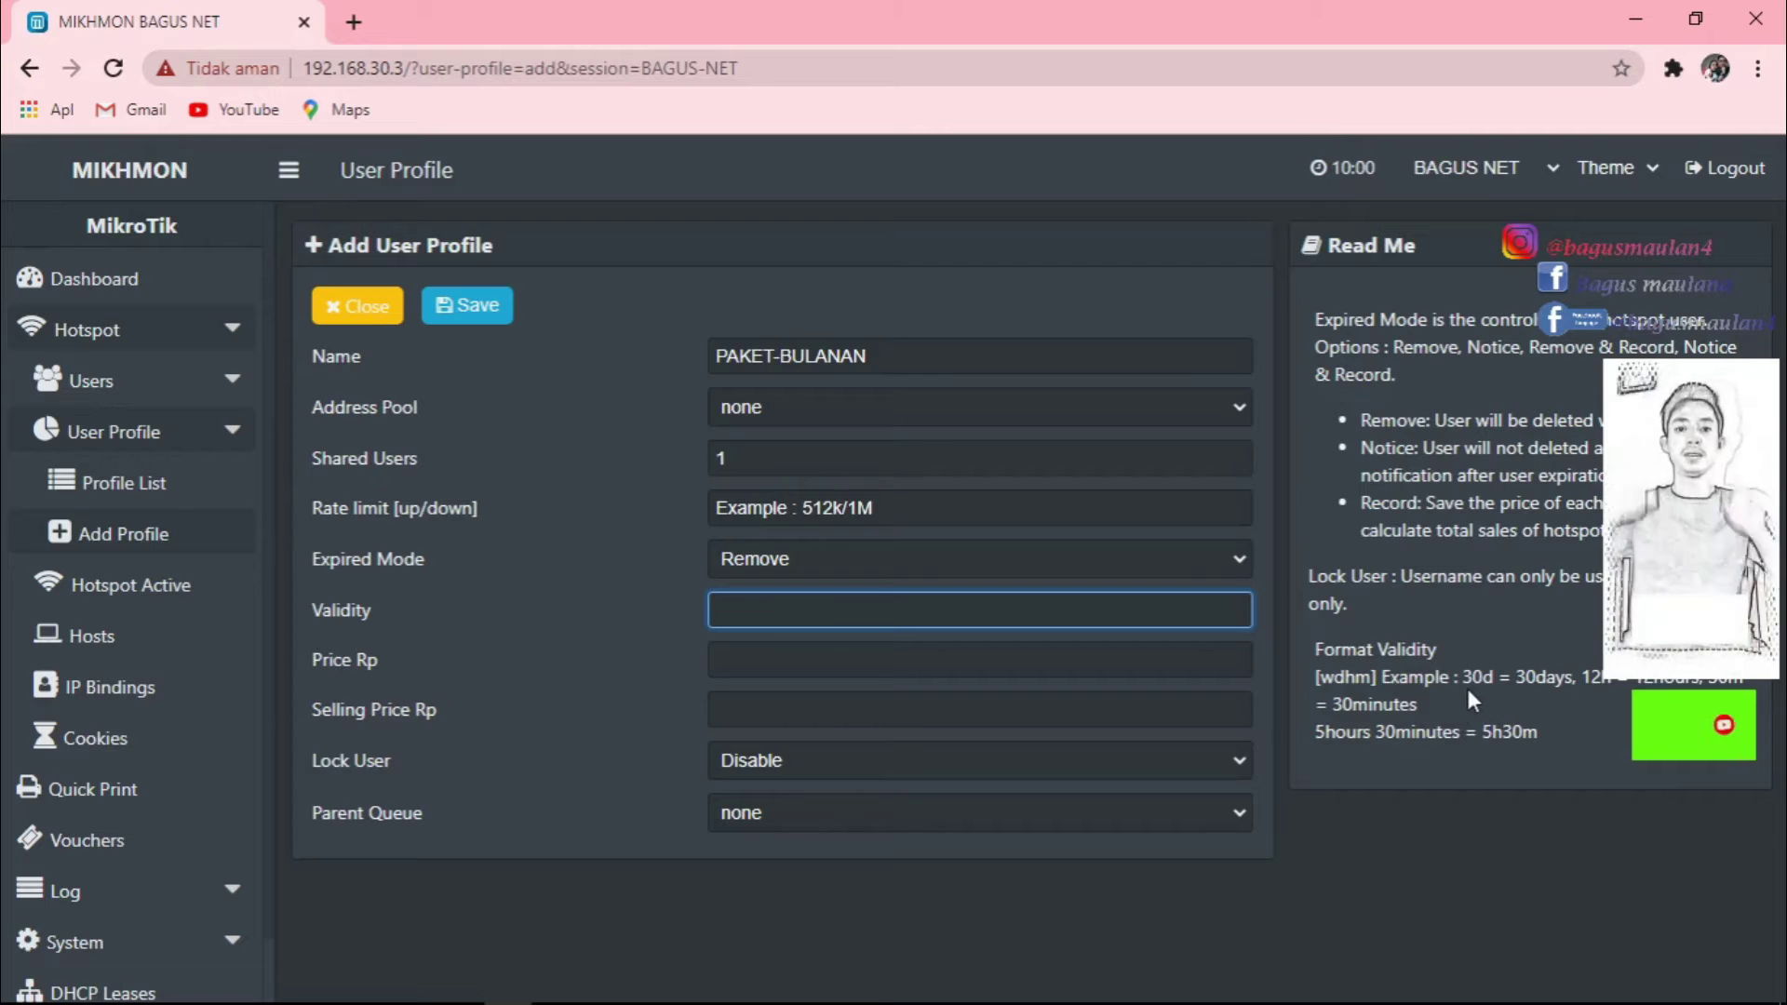
pyautogui.write('30')
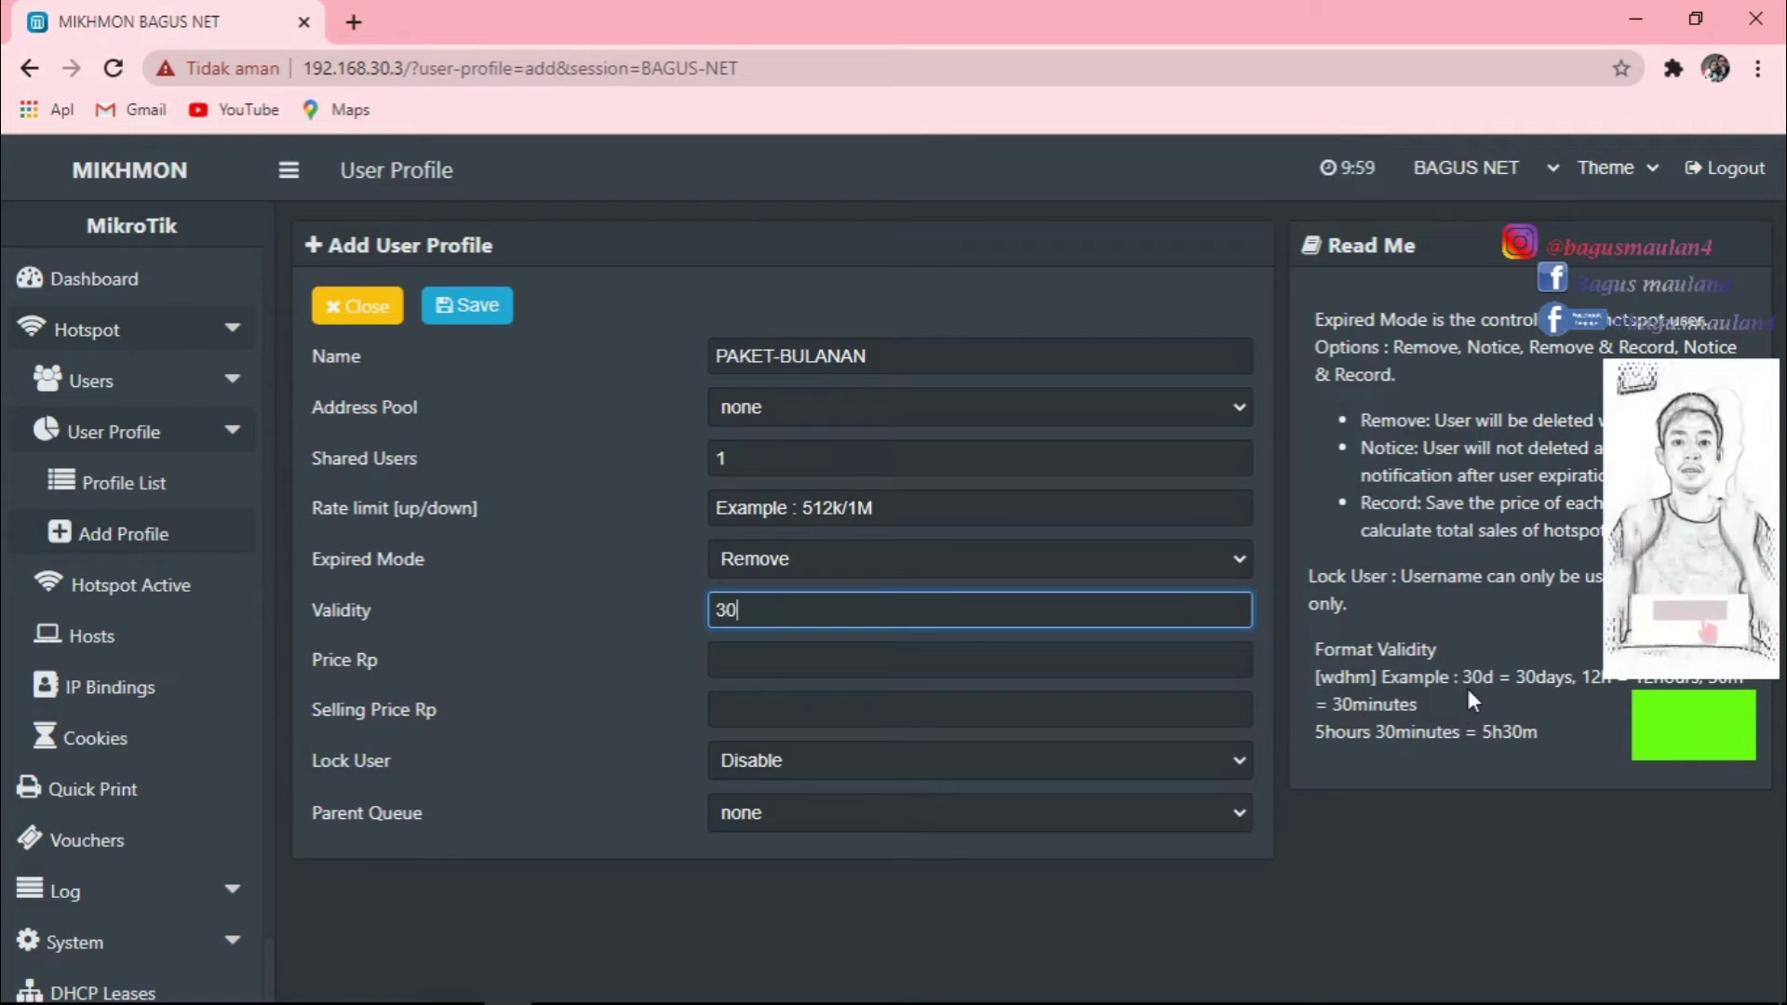
pyautogui.write('d')
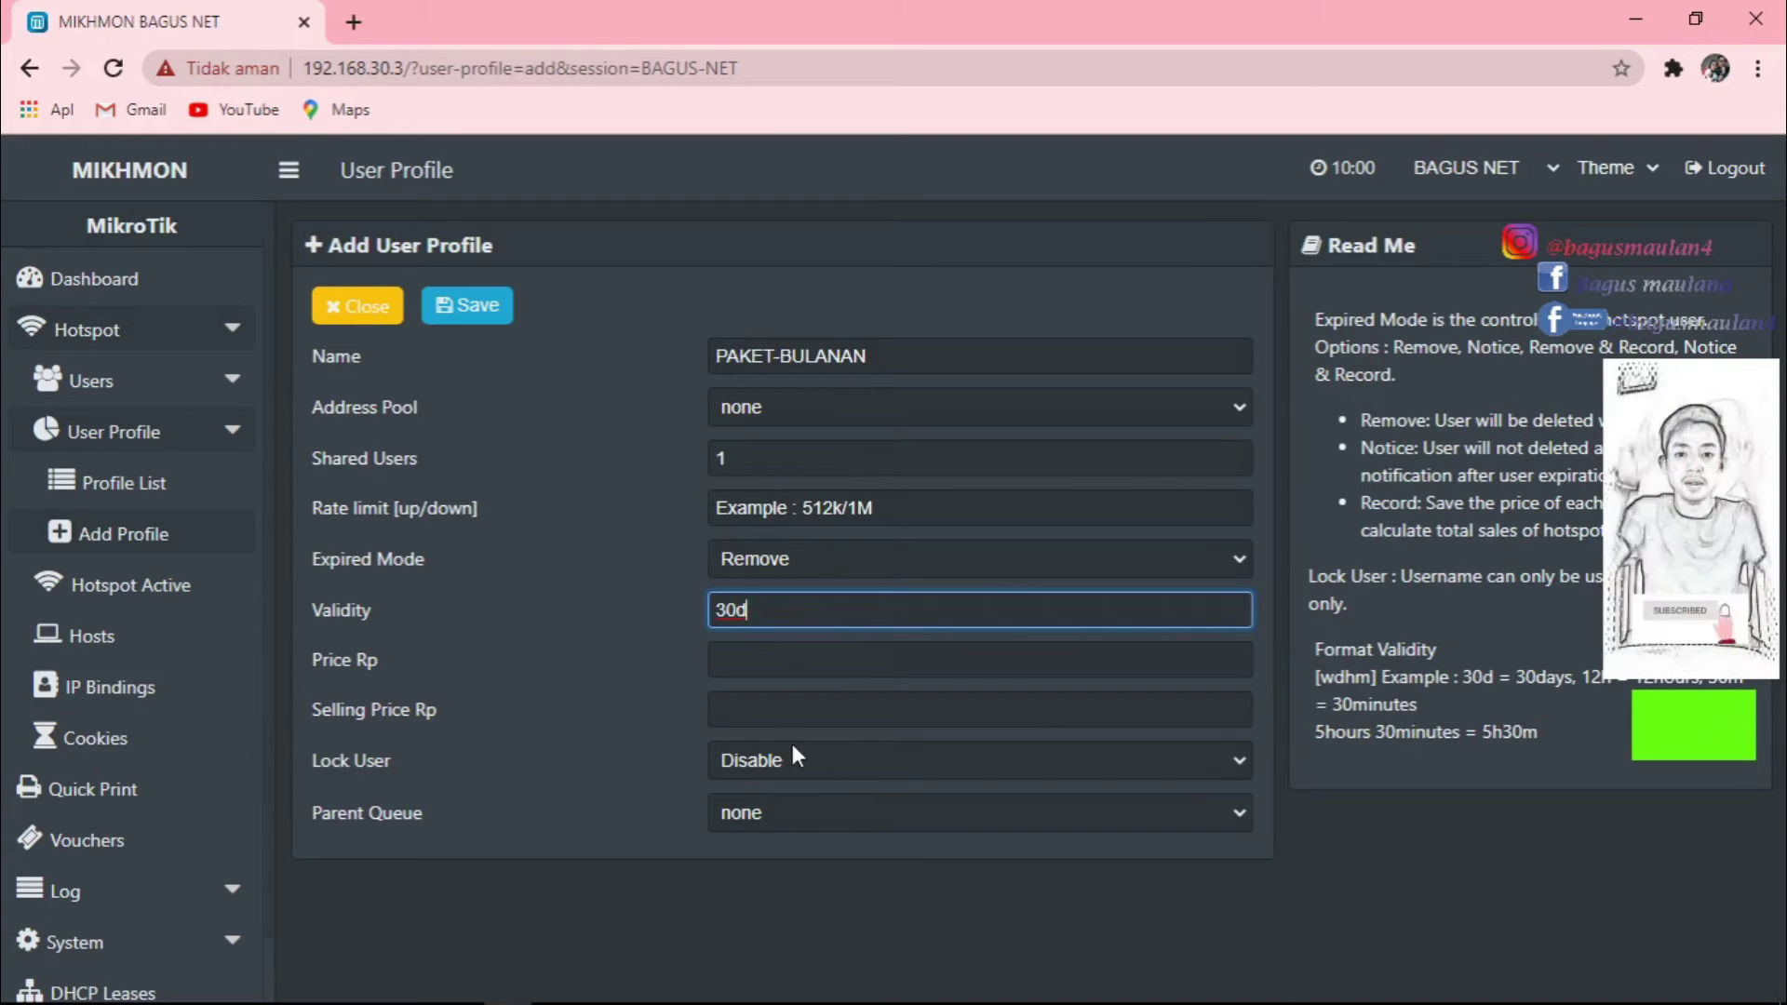
pyautogui.press('Tab')
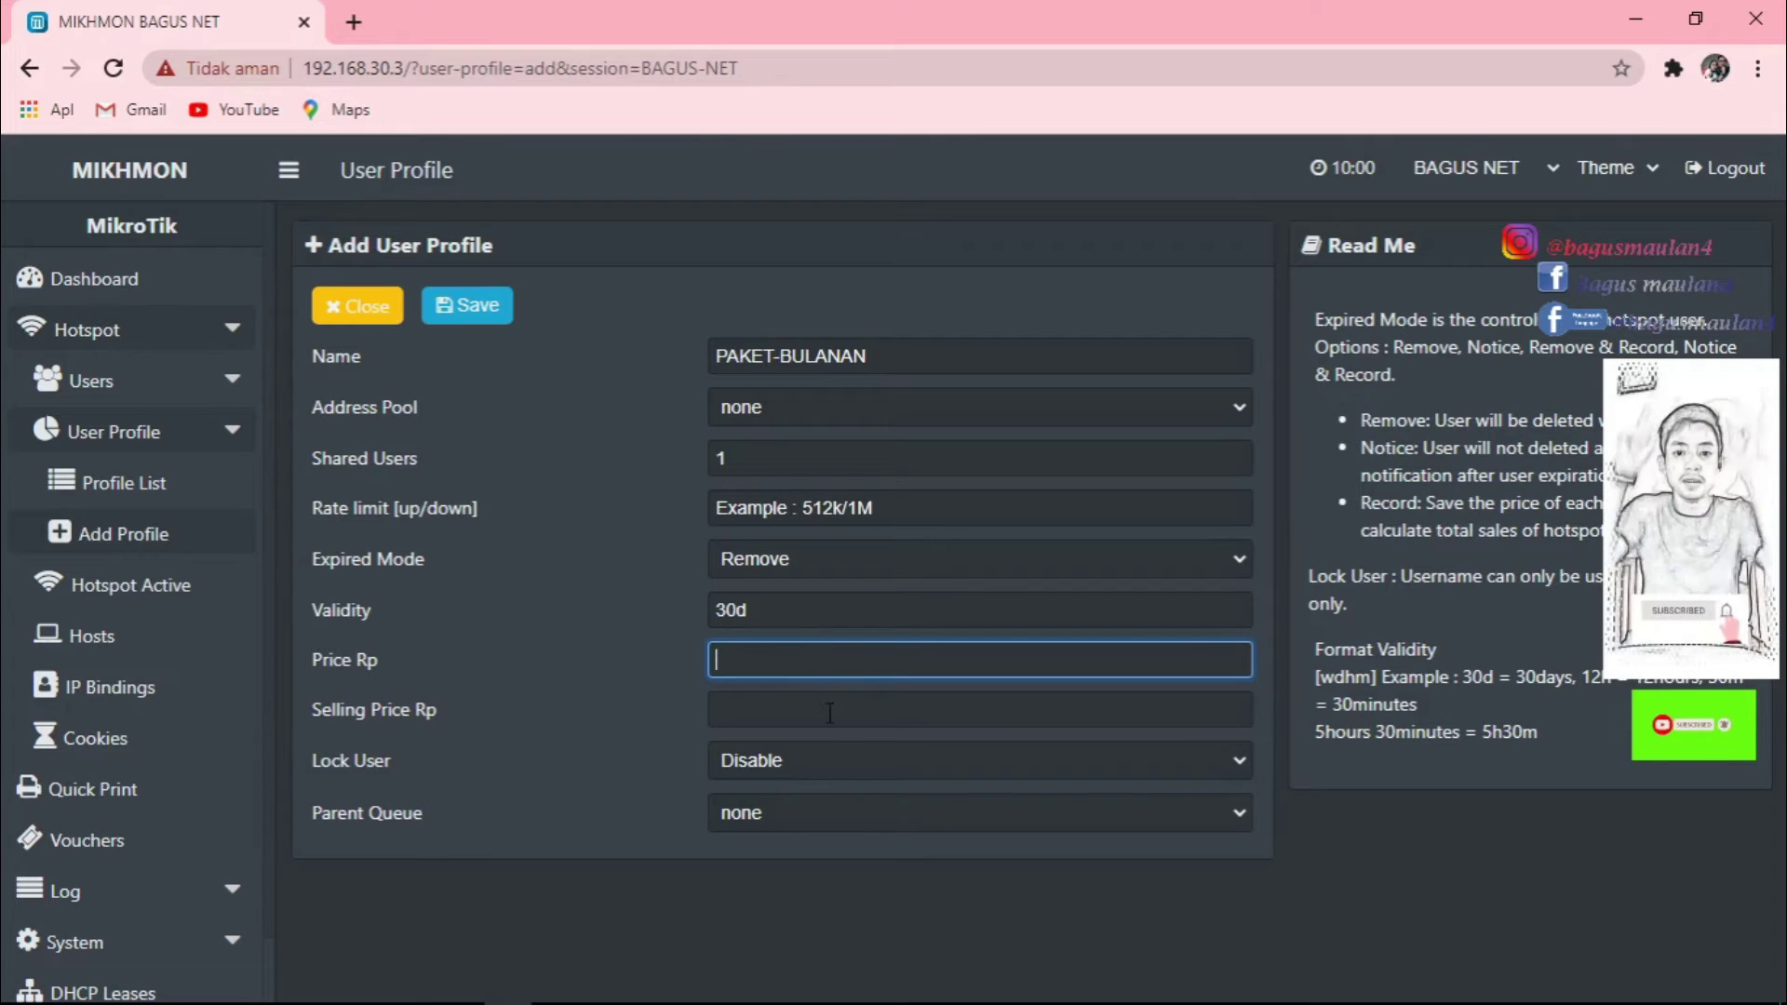
pyautogui.click(851, 762)
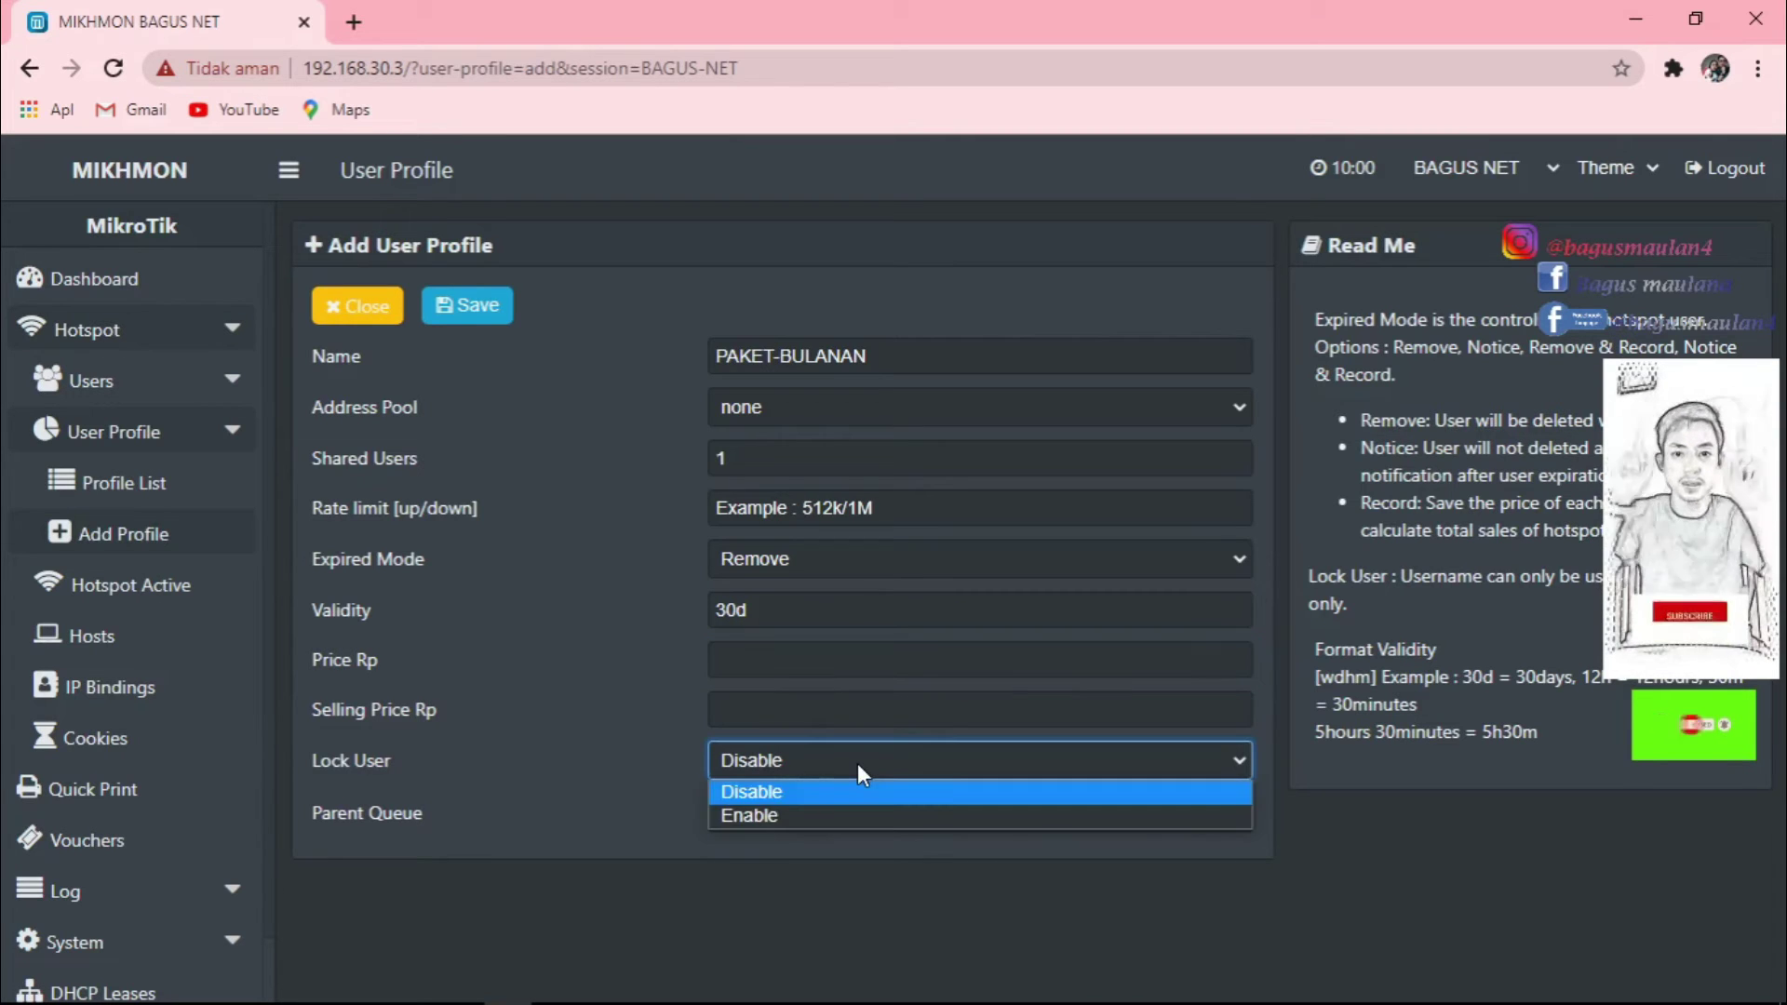
pyautogui.click(769, 815)
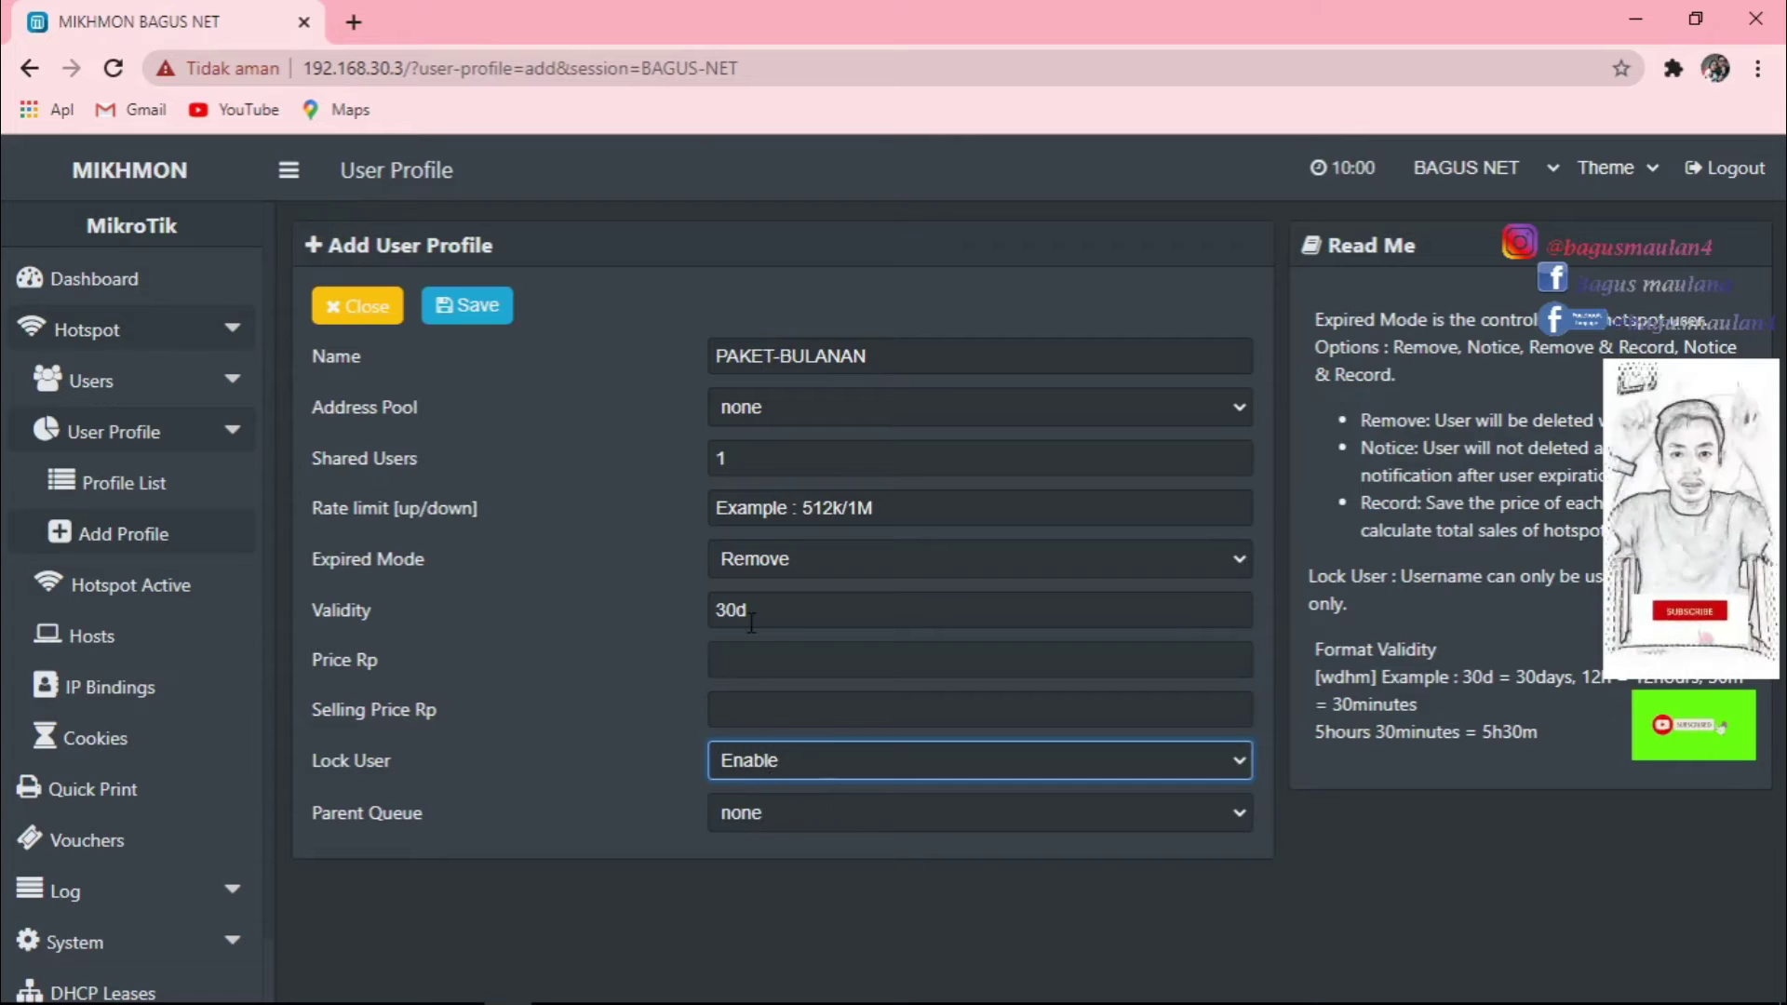
pyautogui.click(480, 316)
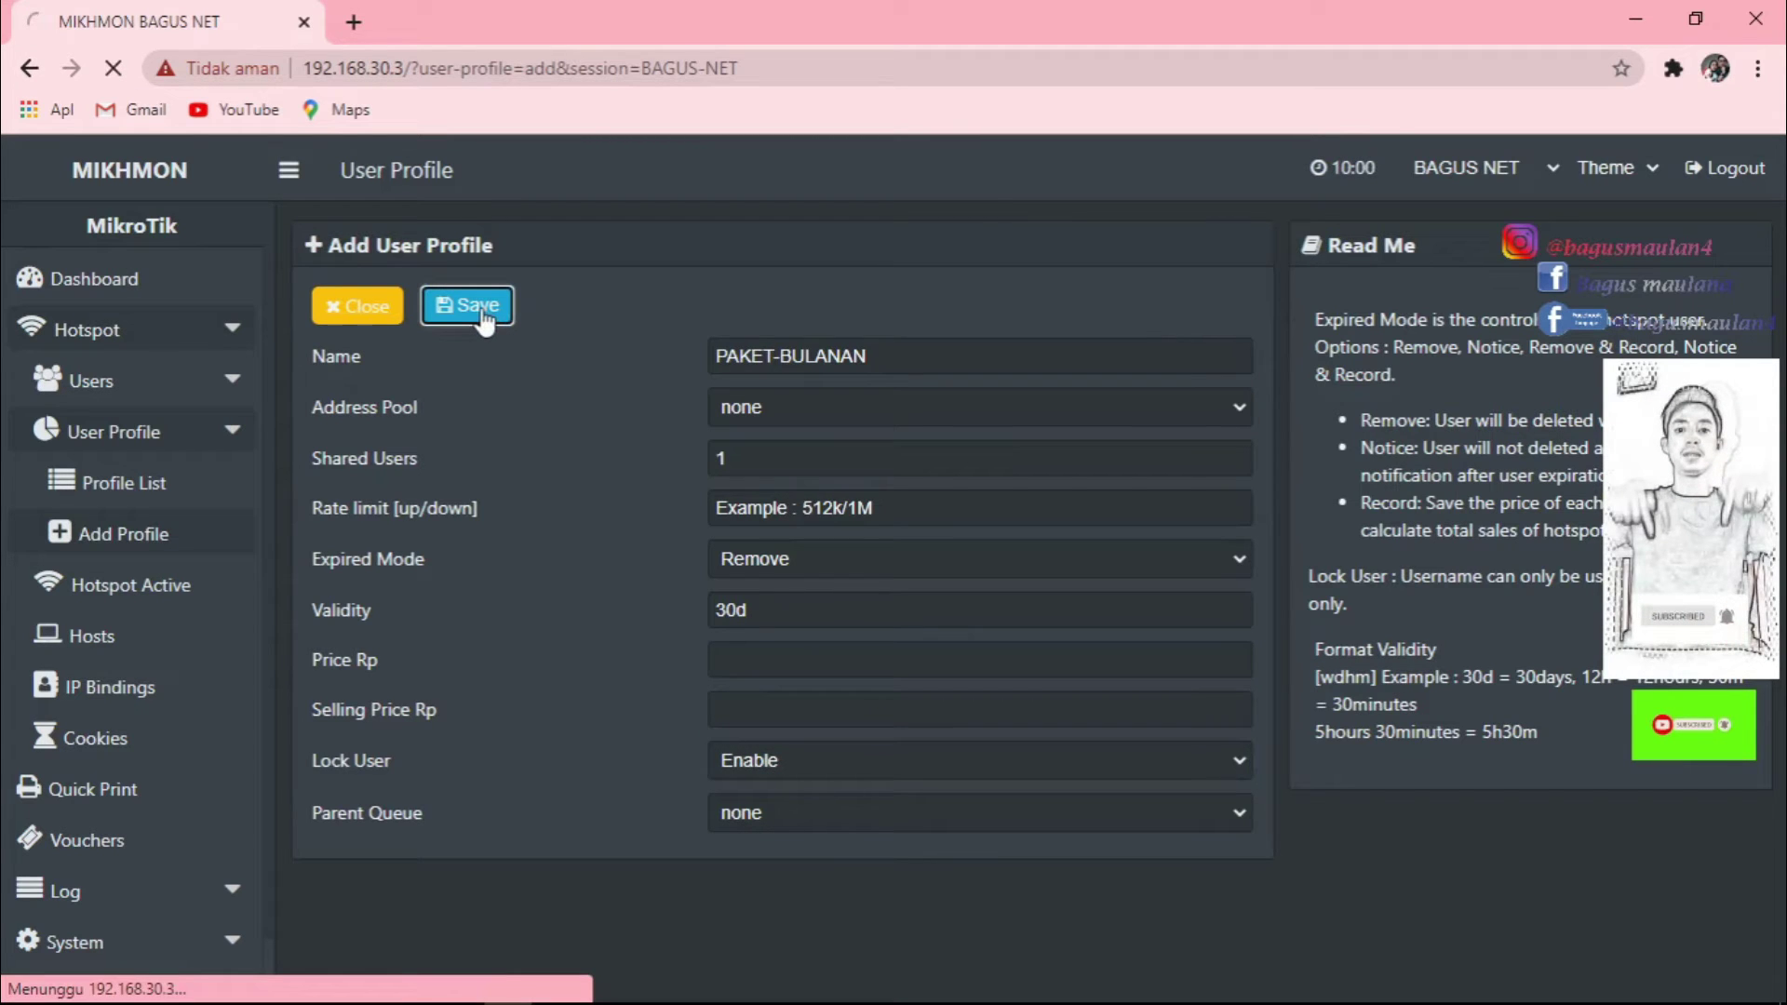
# Confirm PAKET-BULANAN in the Profile List, then expand Hotspot > Users in the sidebar.
pyautogui.click(129, 496)
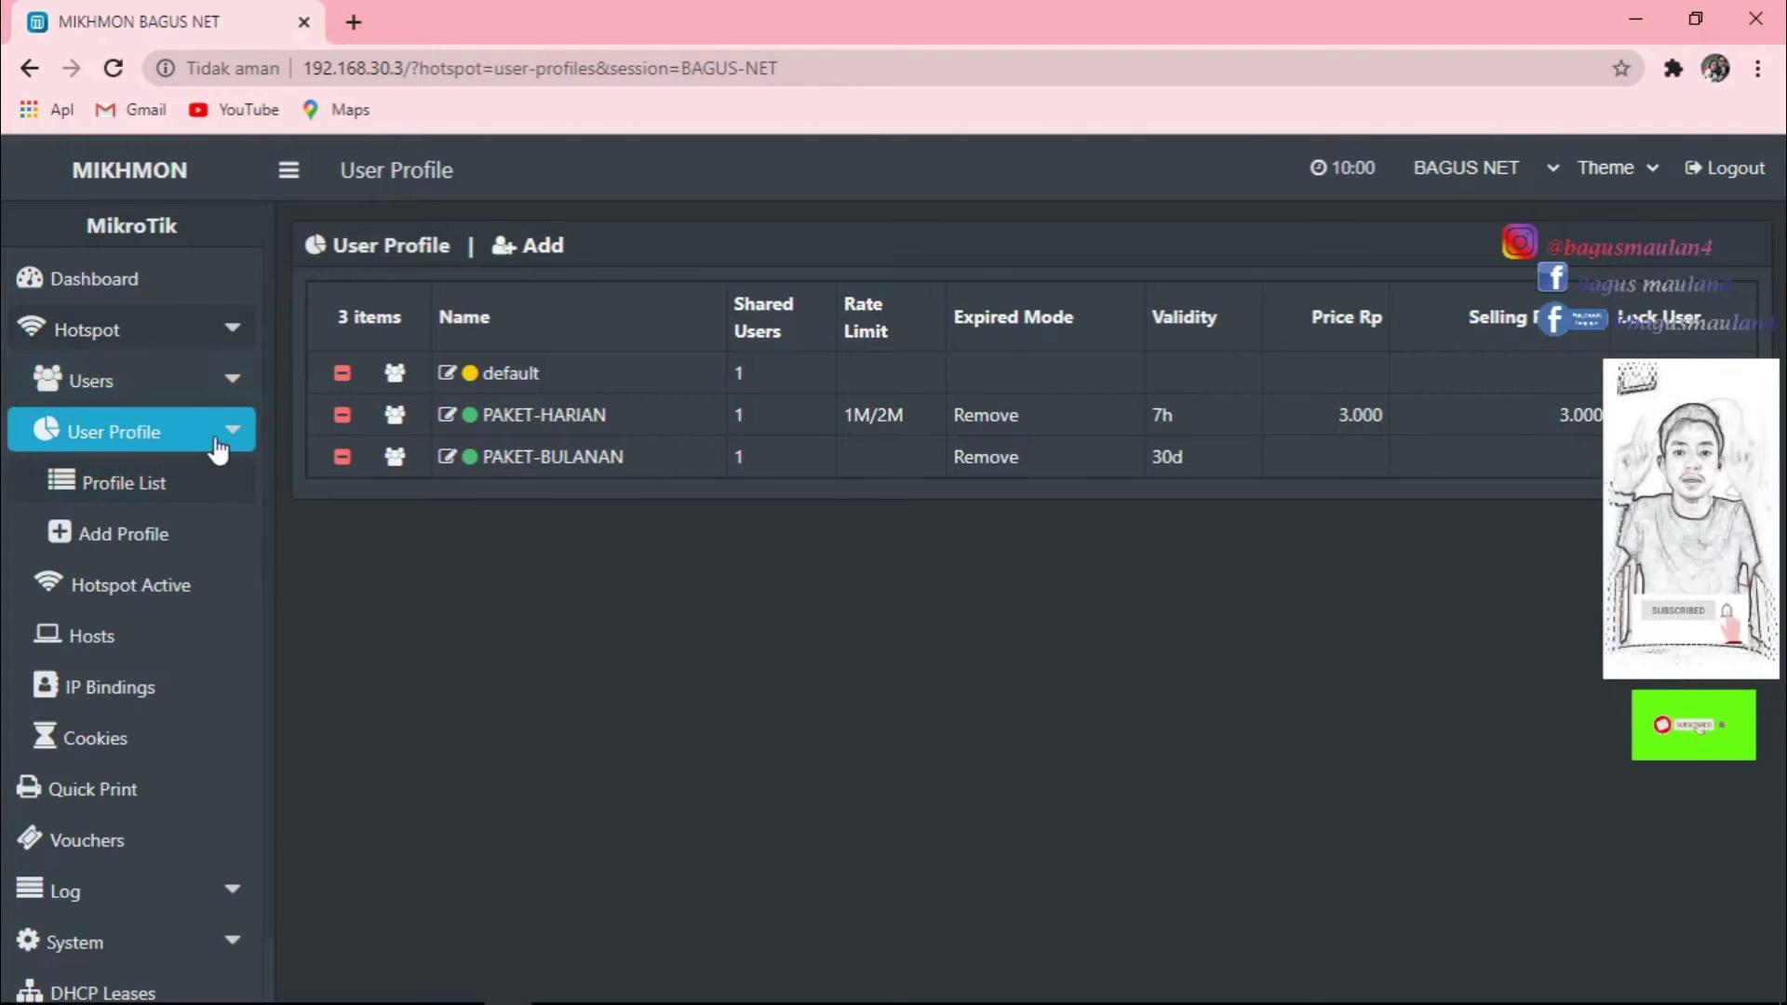
pyautogui.click(212, 383)
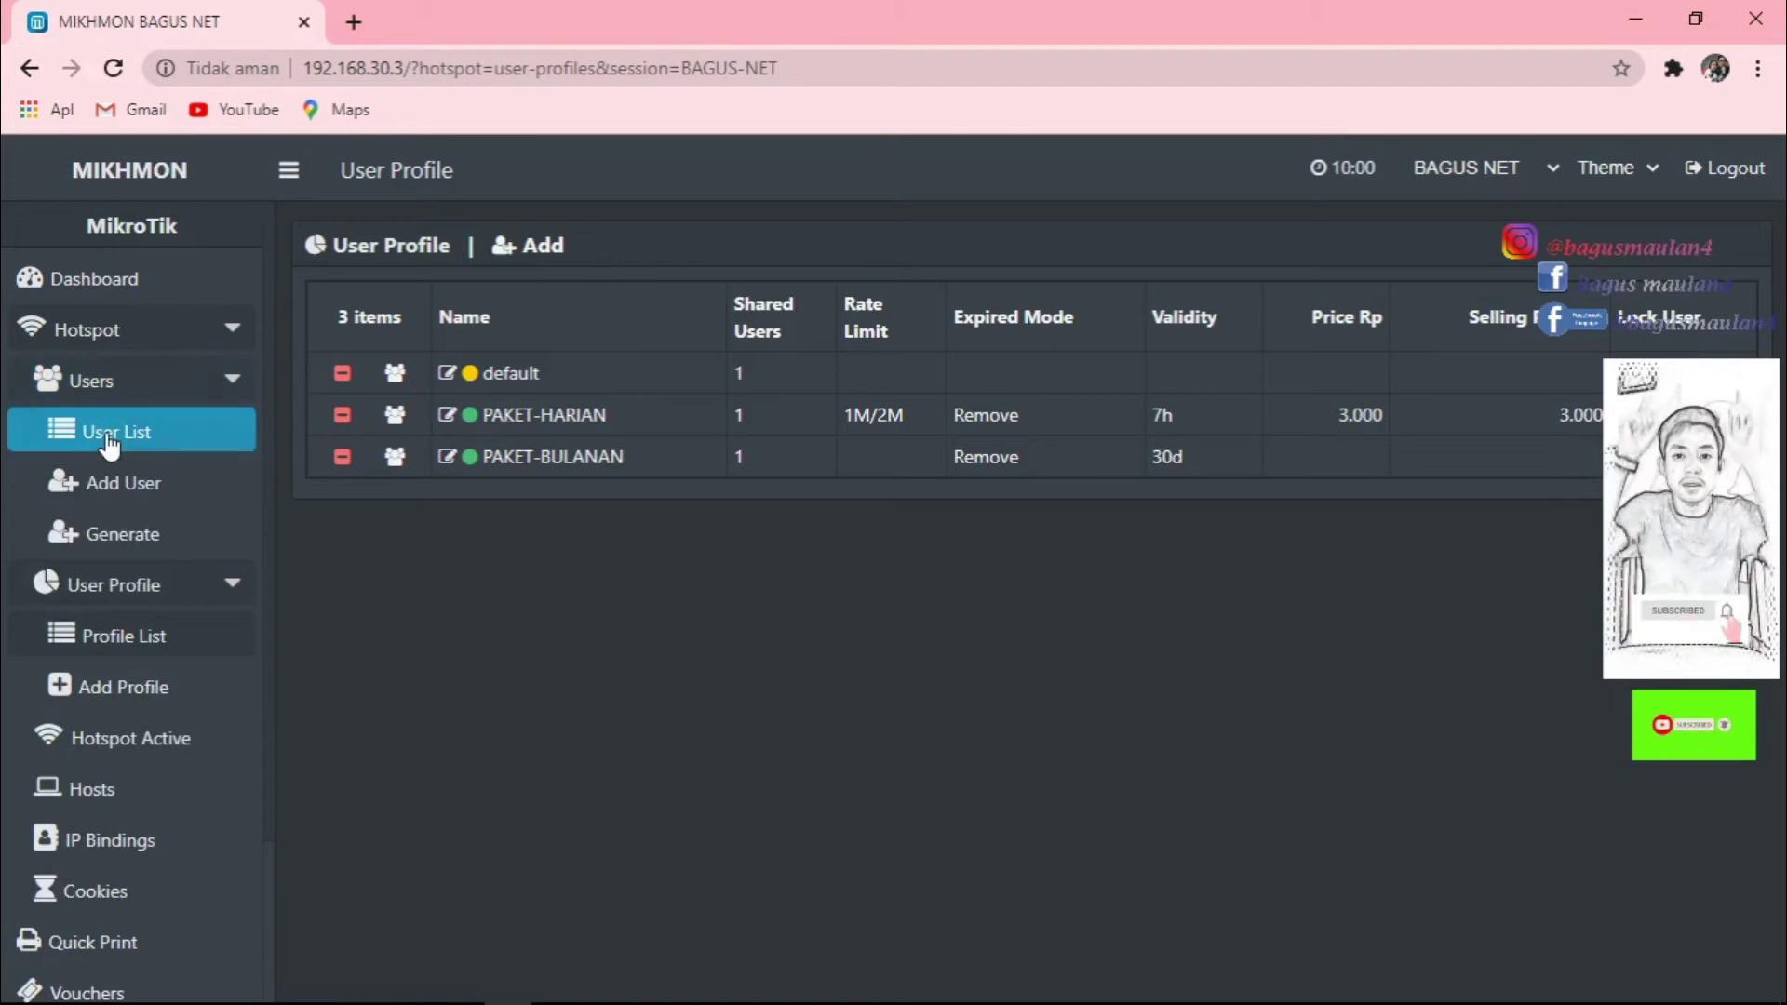
# Go from User List through Add User to the Generate User form and select the Qty field.
pyautogui.click(139, 432)
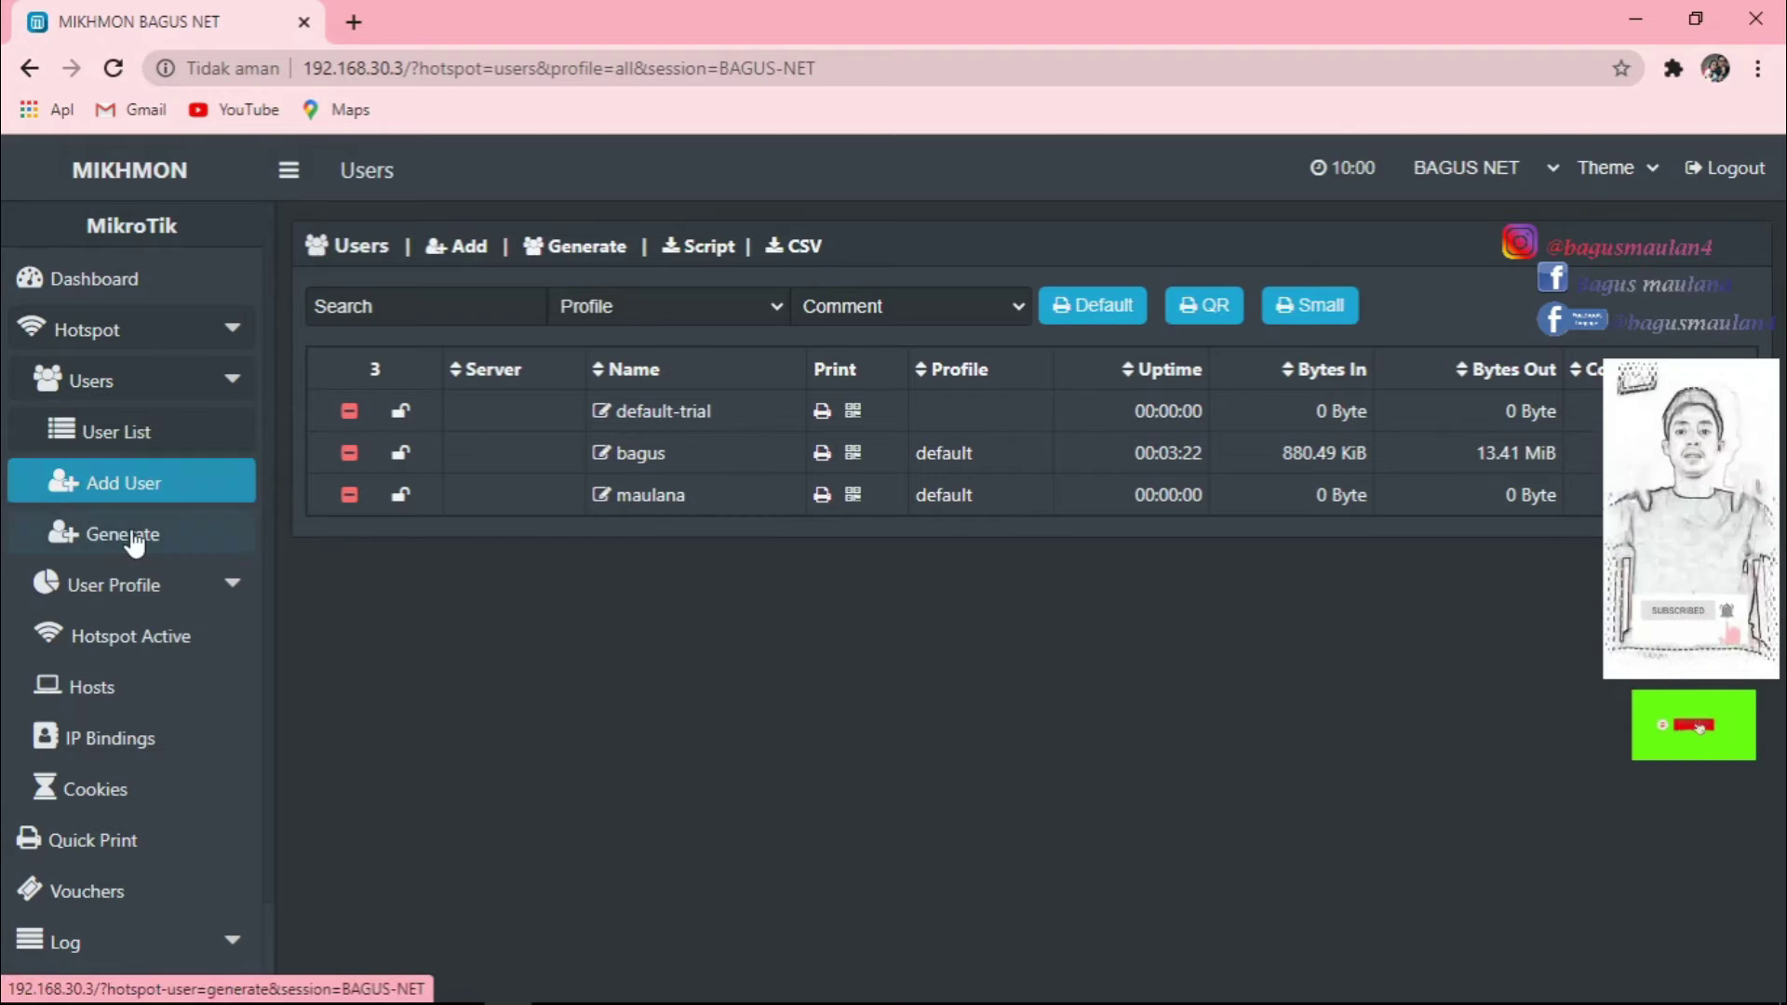
pyautogui.click(119, 484)
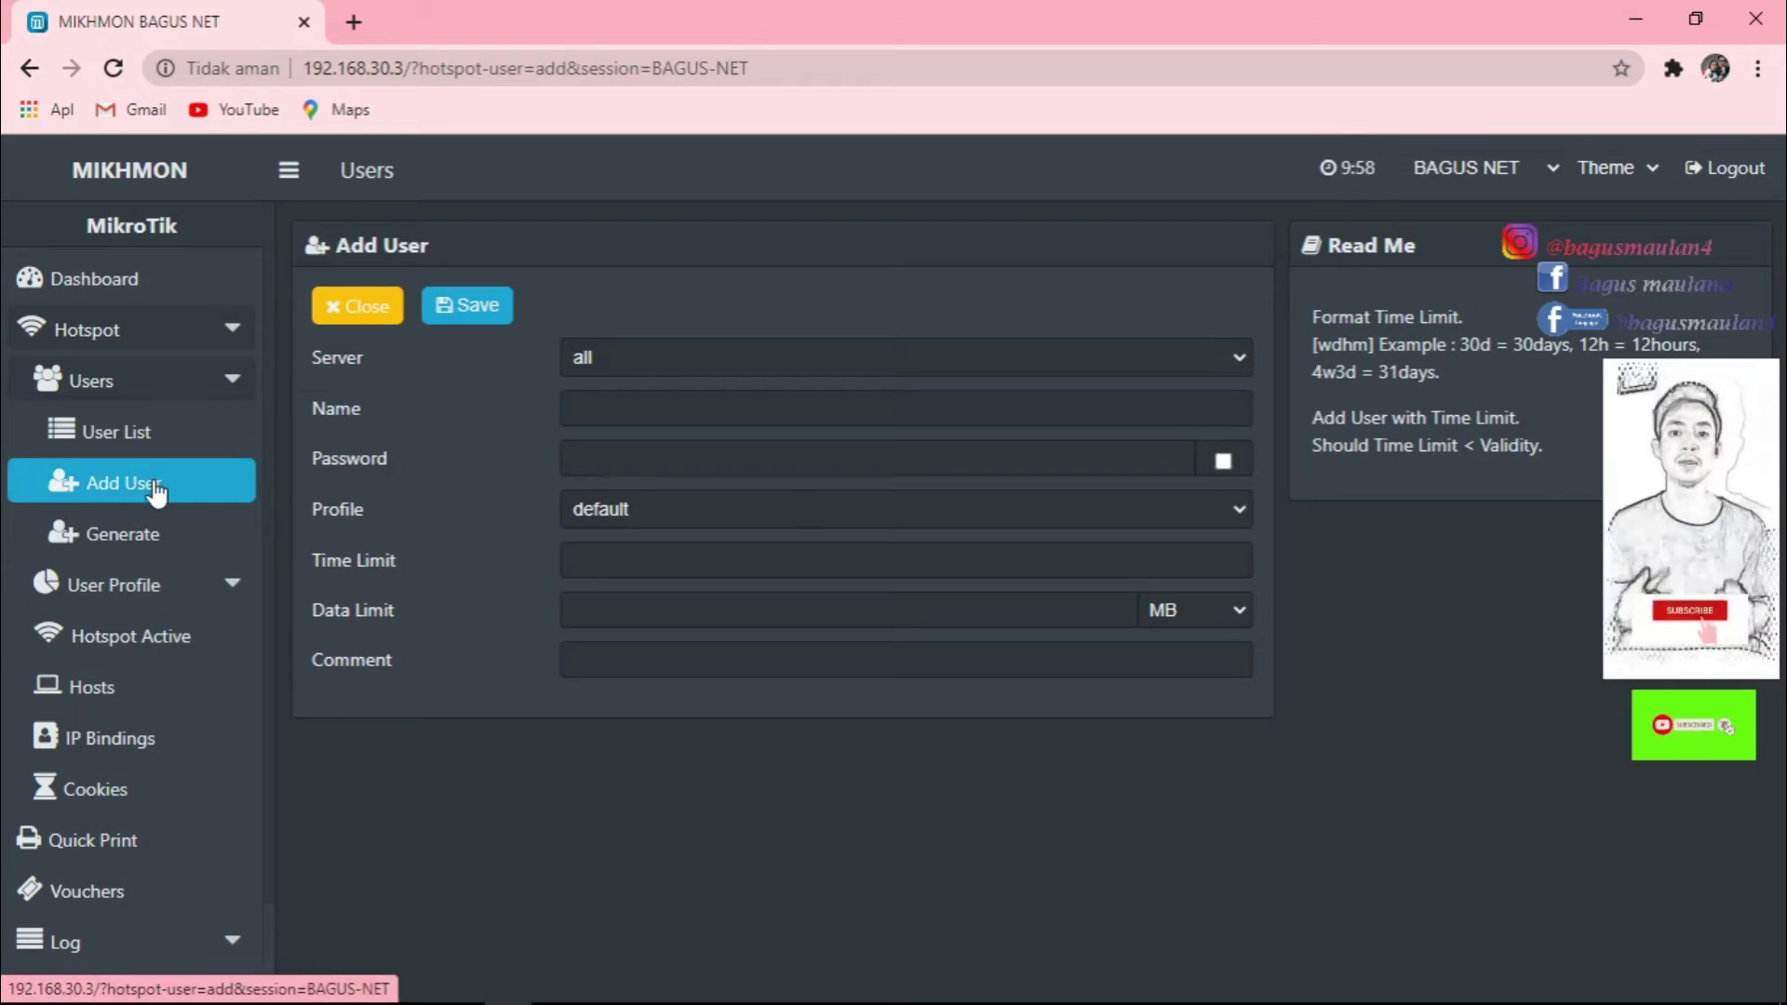
pyautogui.click(109, 532)
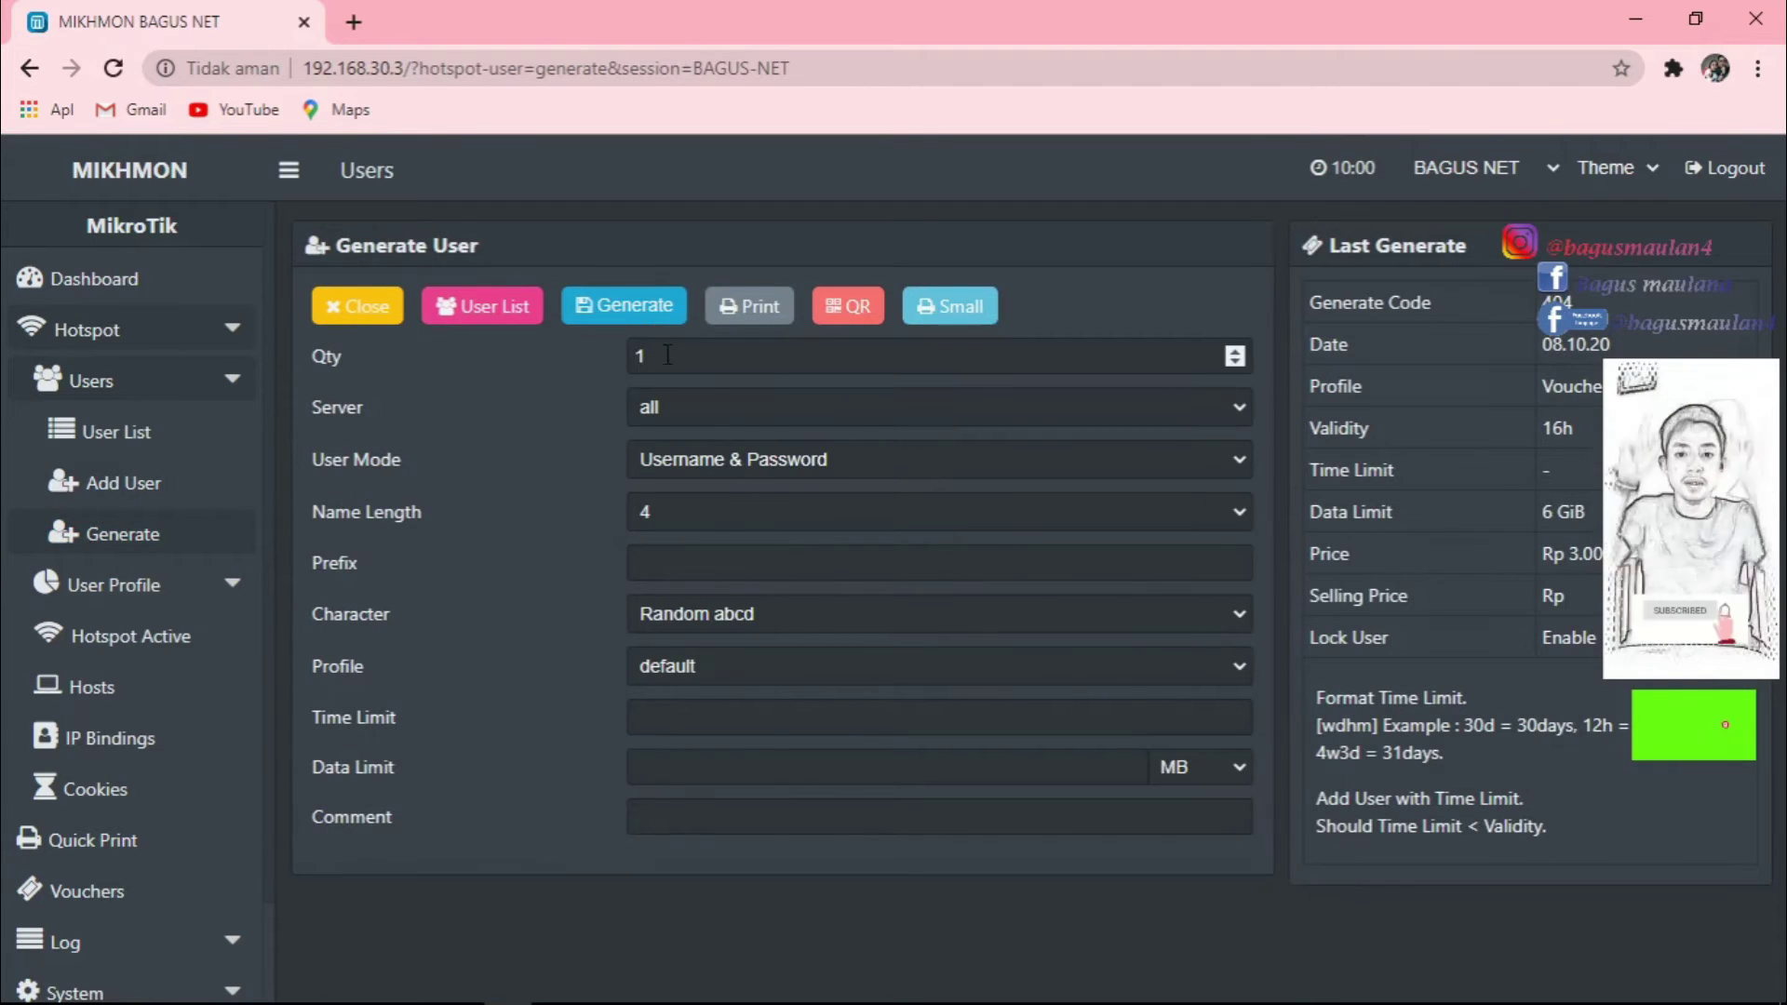
pyautogui.click(698, 354)
# Set the quantity of users to generate to 10.
pyautogui.press('BackSpace')
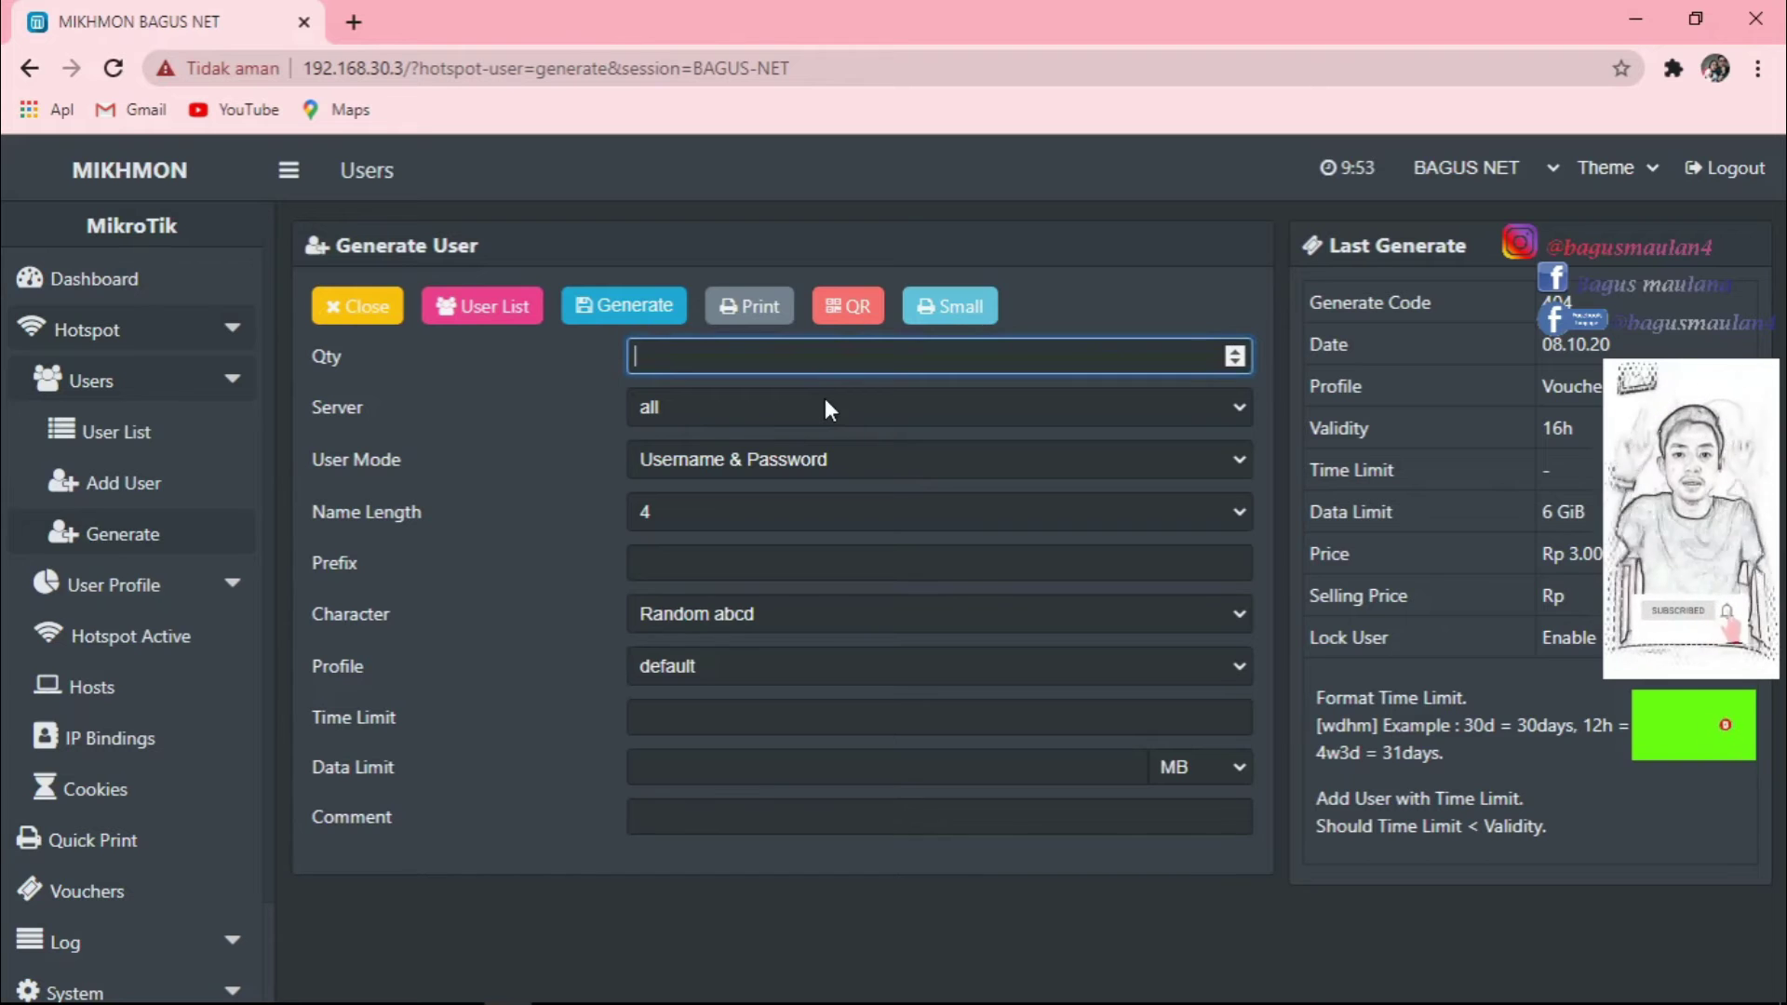
pyautogui.write('20')
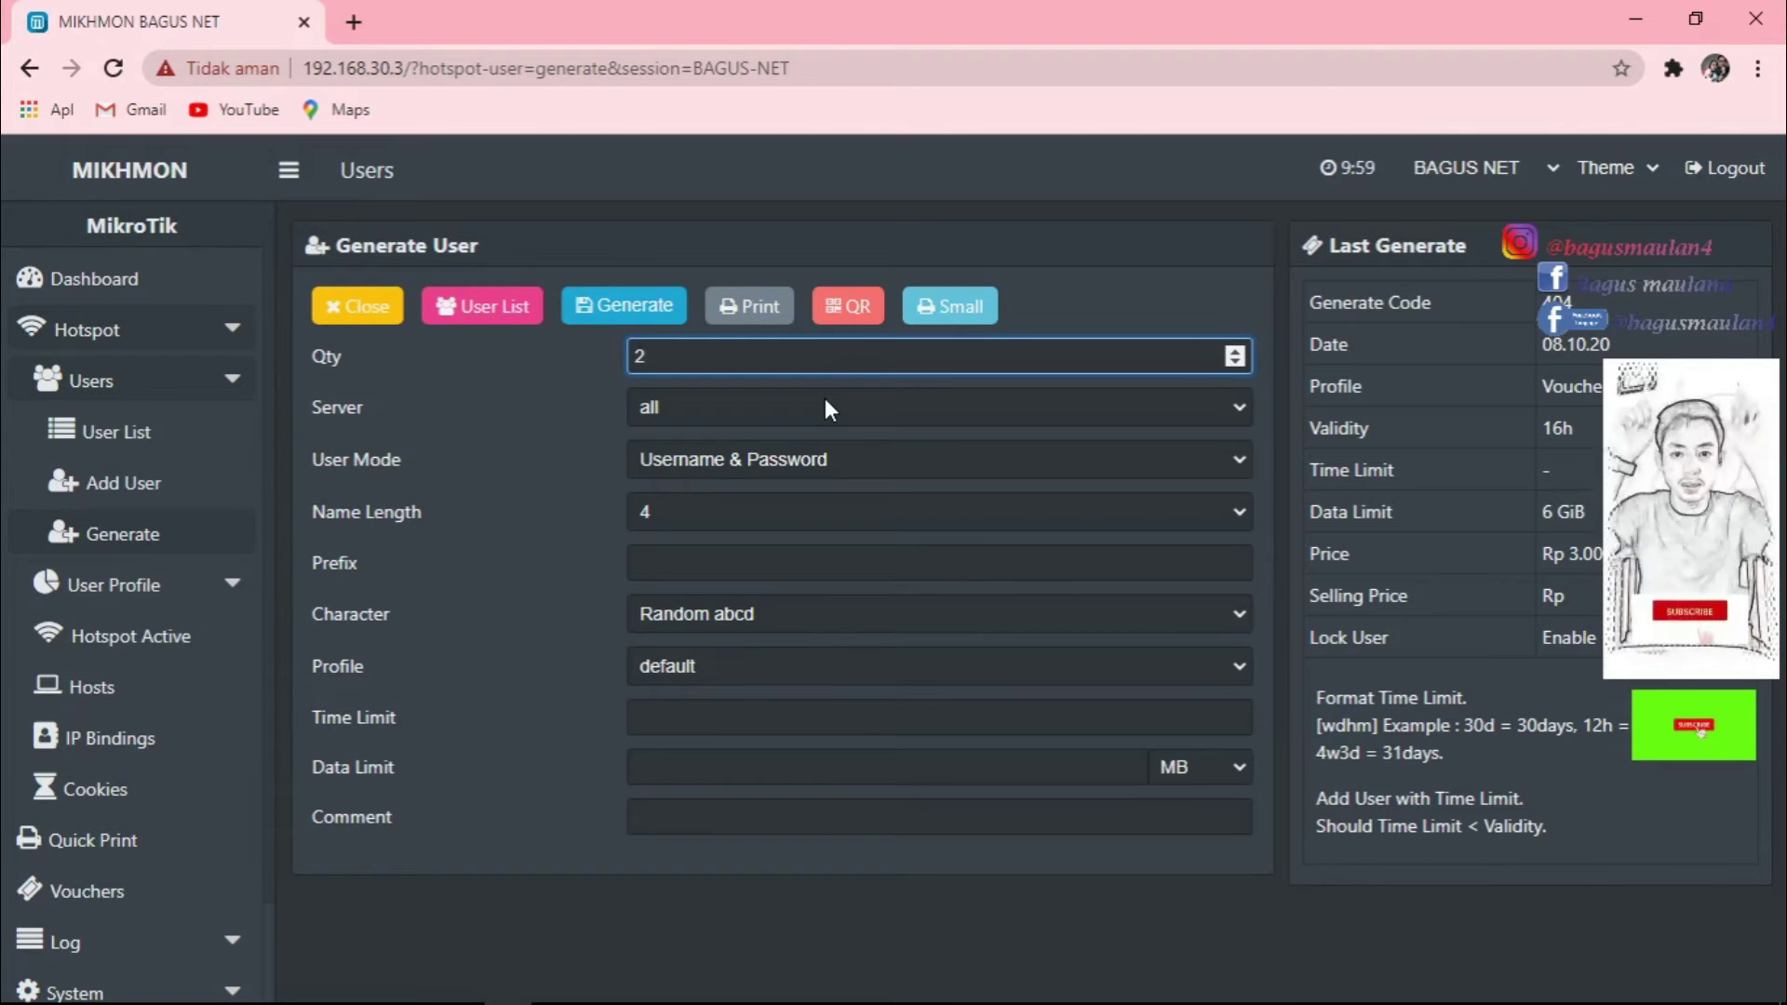
pyautogui.press('BackSpace')
pyautogui.press('BackSpace')
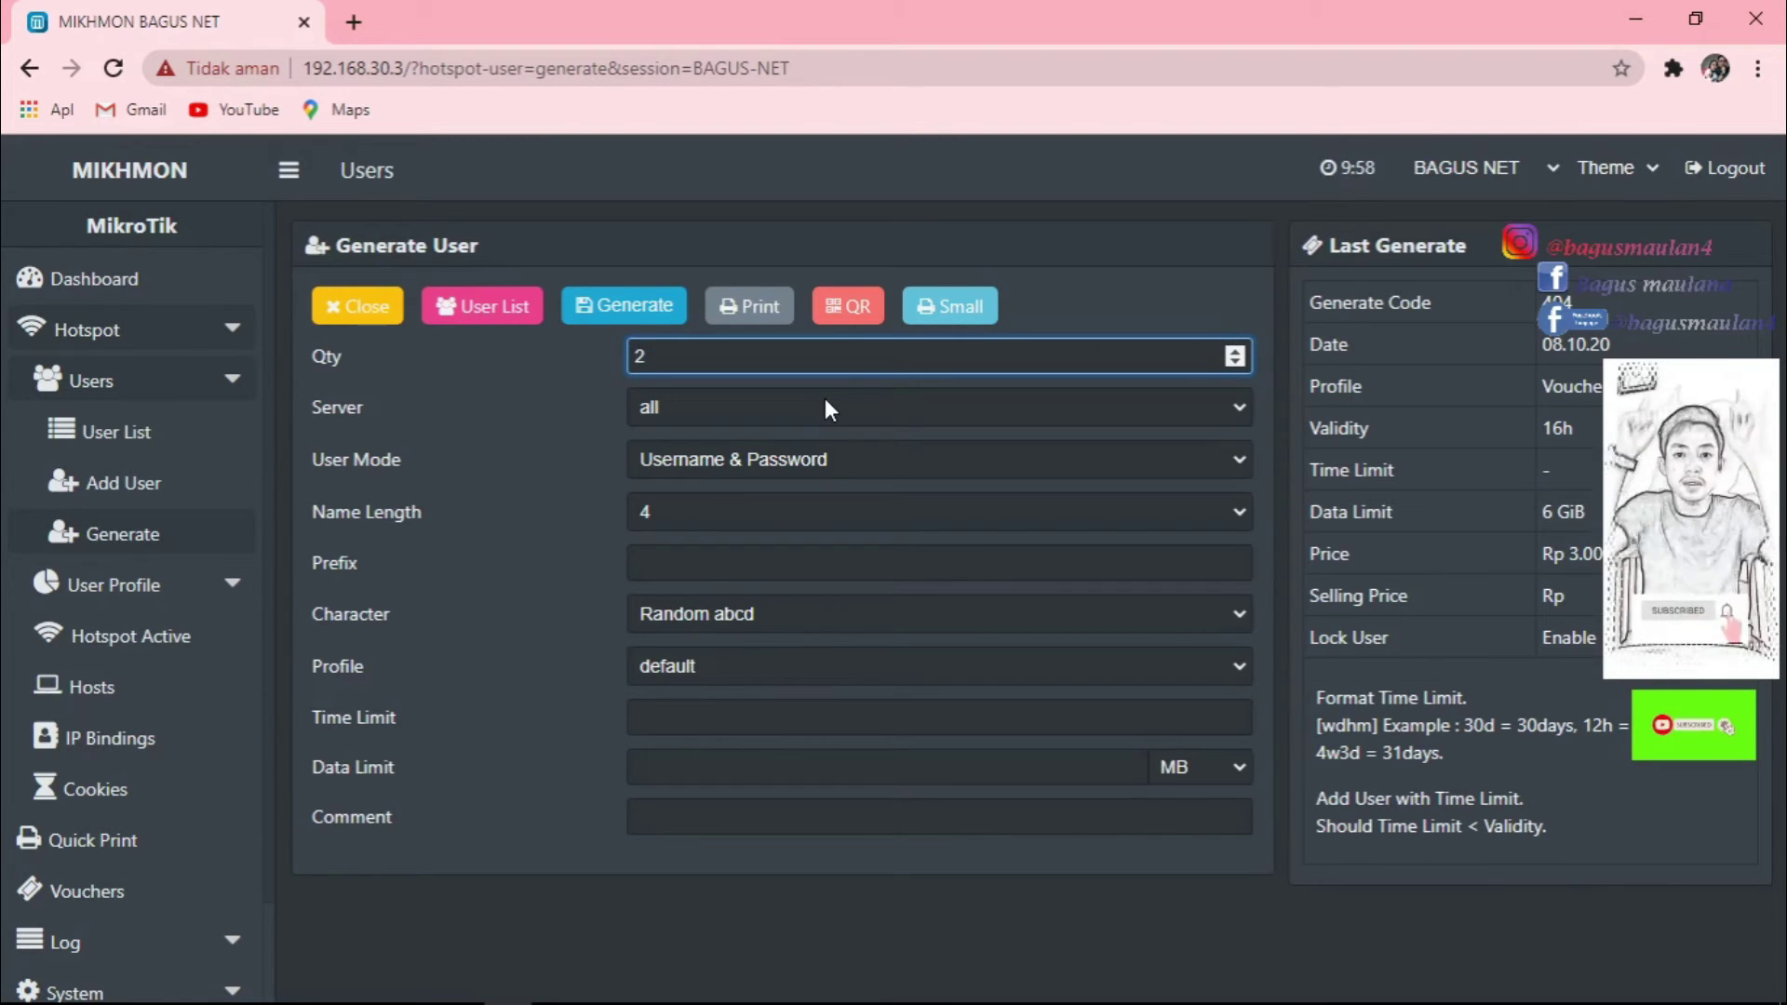
pyautogui.write('10')
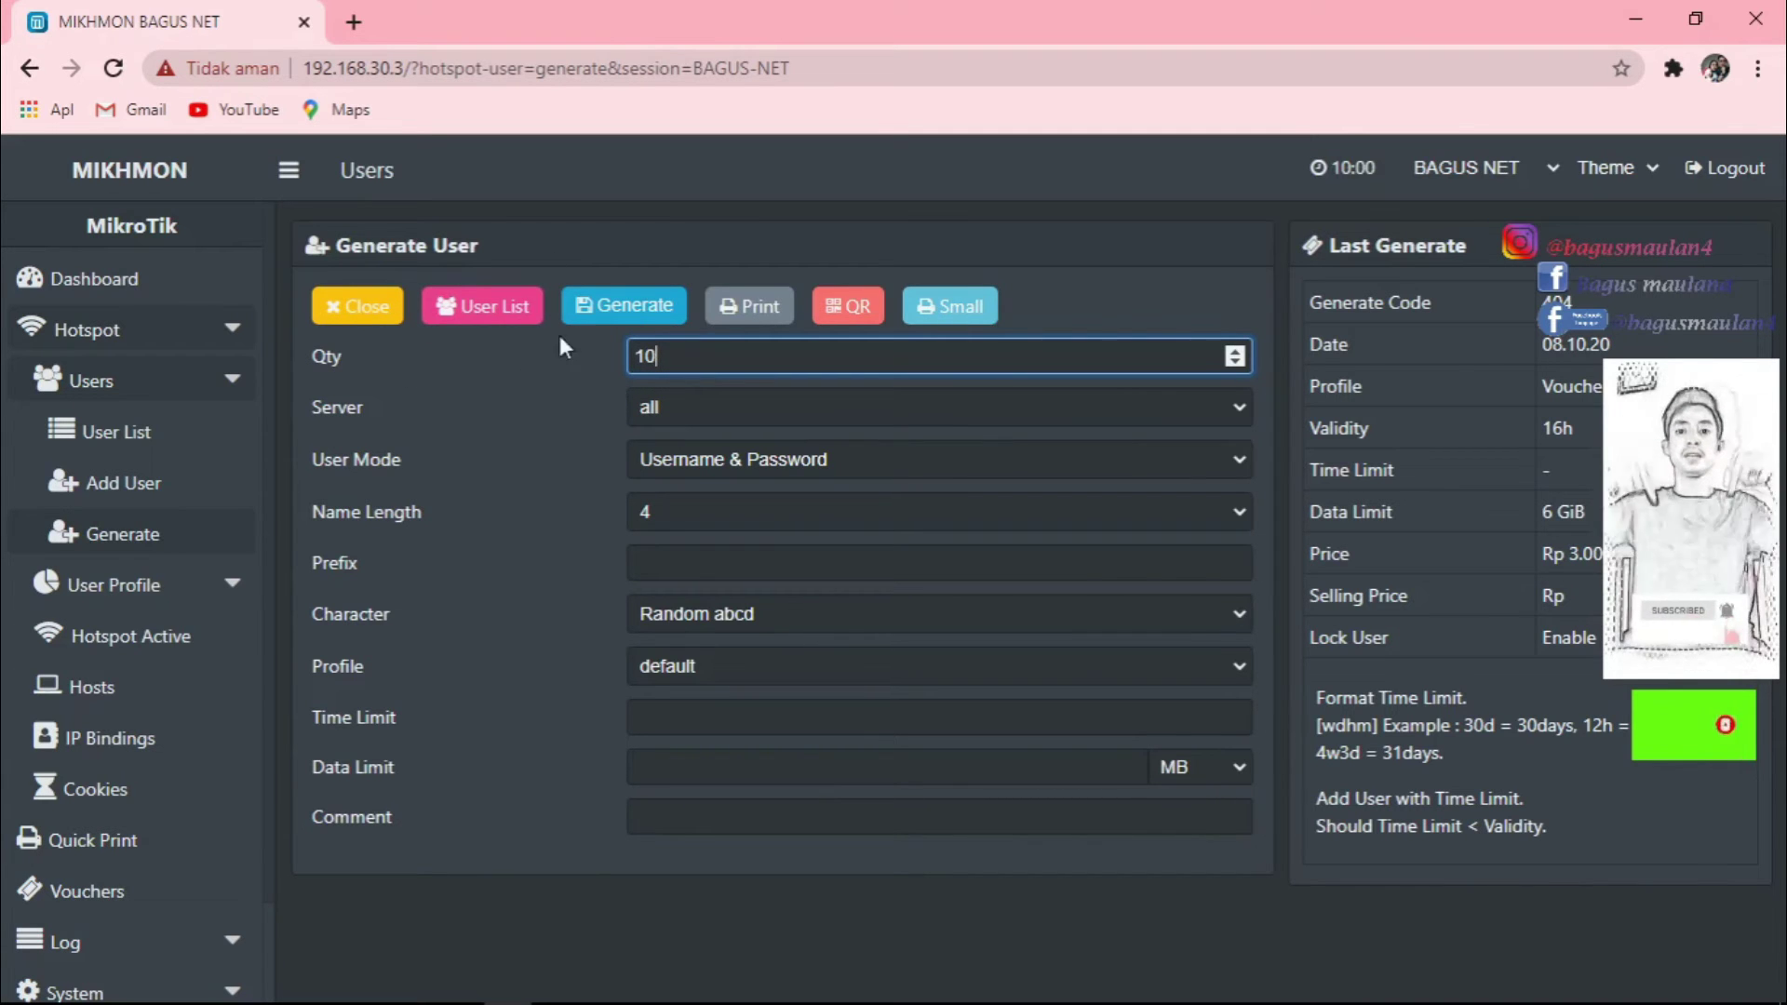
# Try the hotspot1 server, then switch the server back toward all.
pyautogui.click(802, 410)
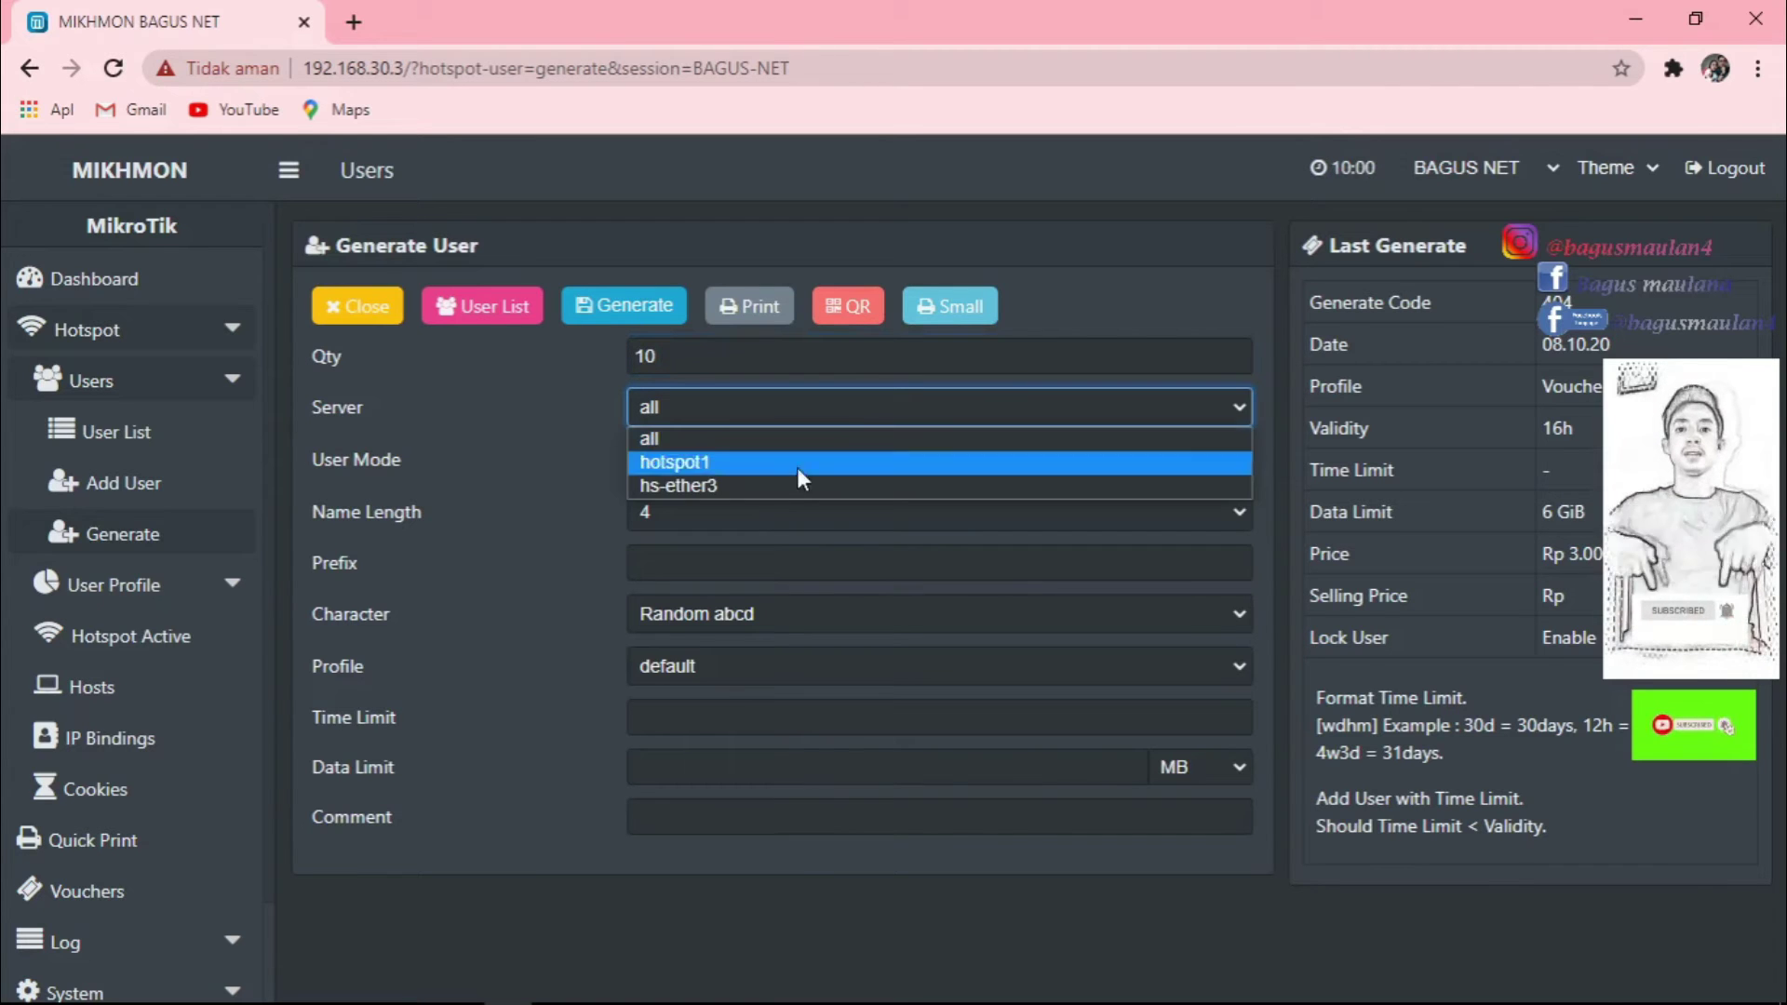
pyautogui.click(774, 398)
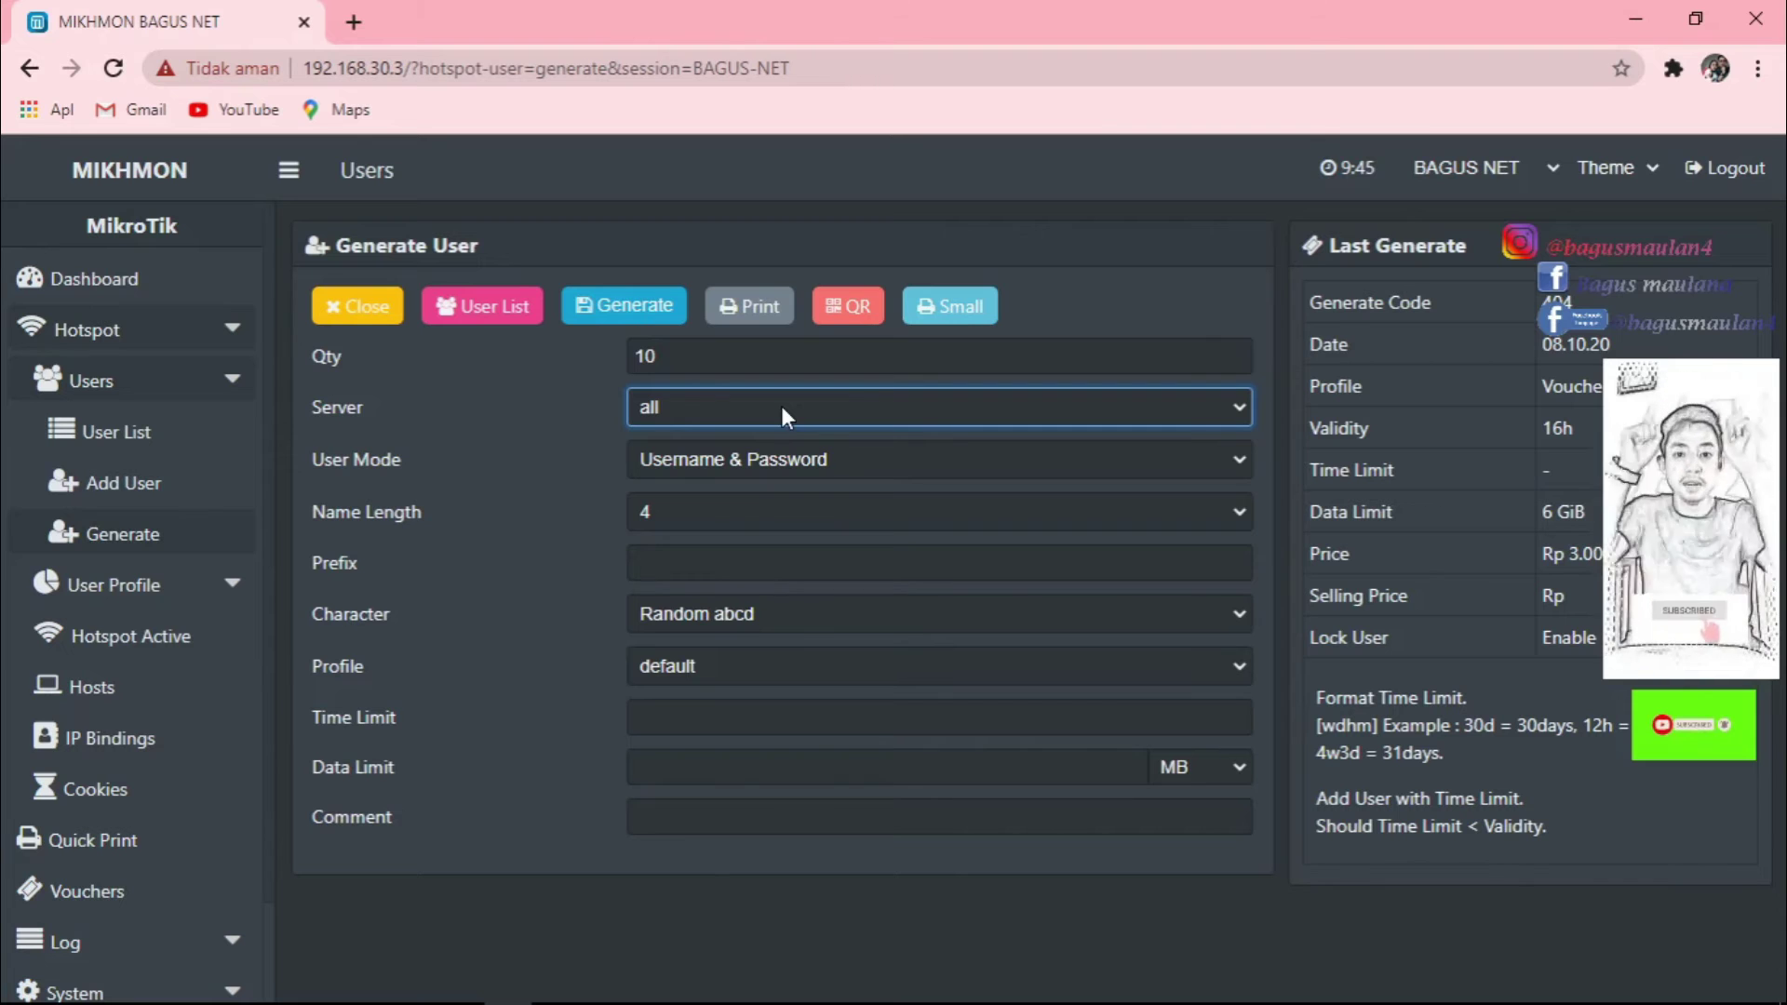
pyautogui.click(779, 406)
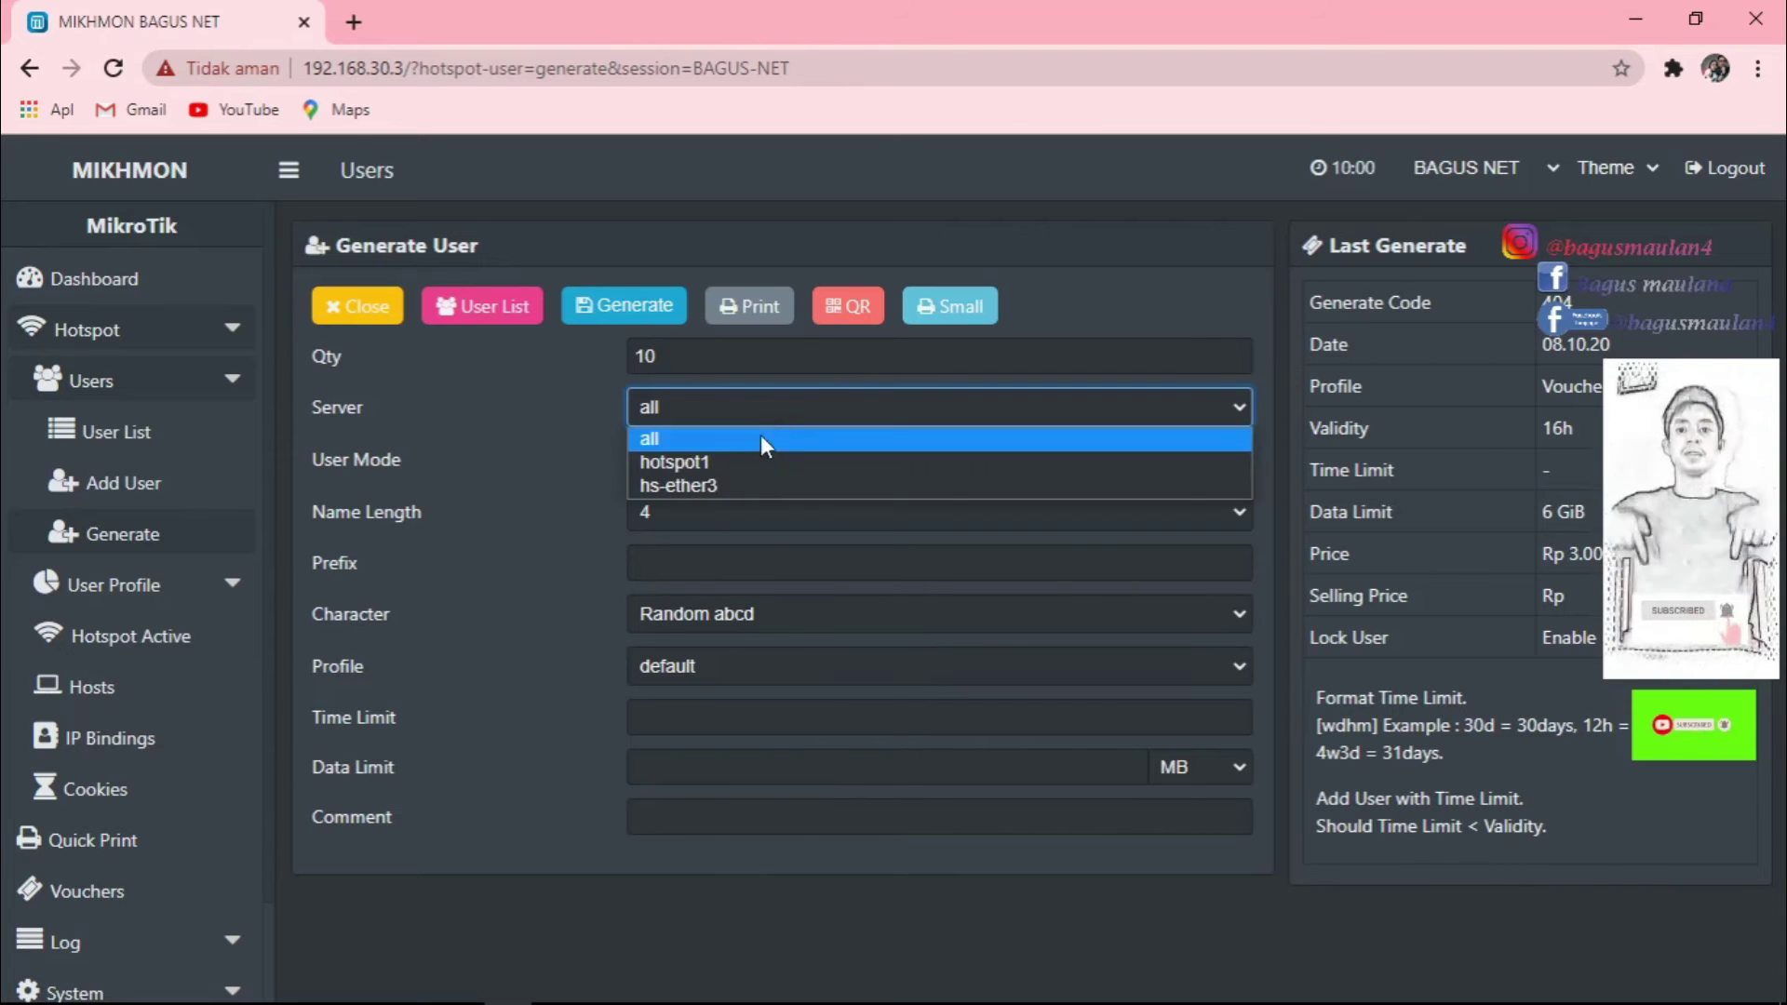
pyautogui.click(683, 463)
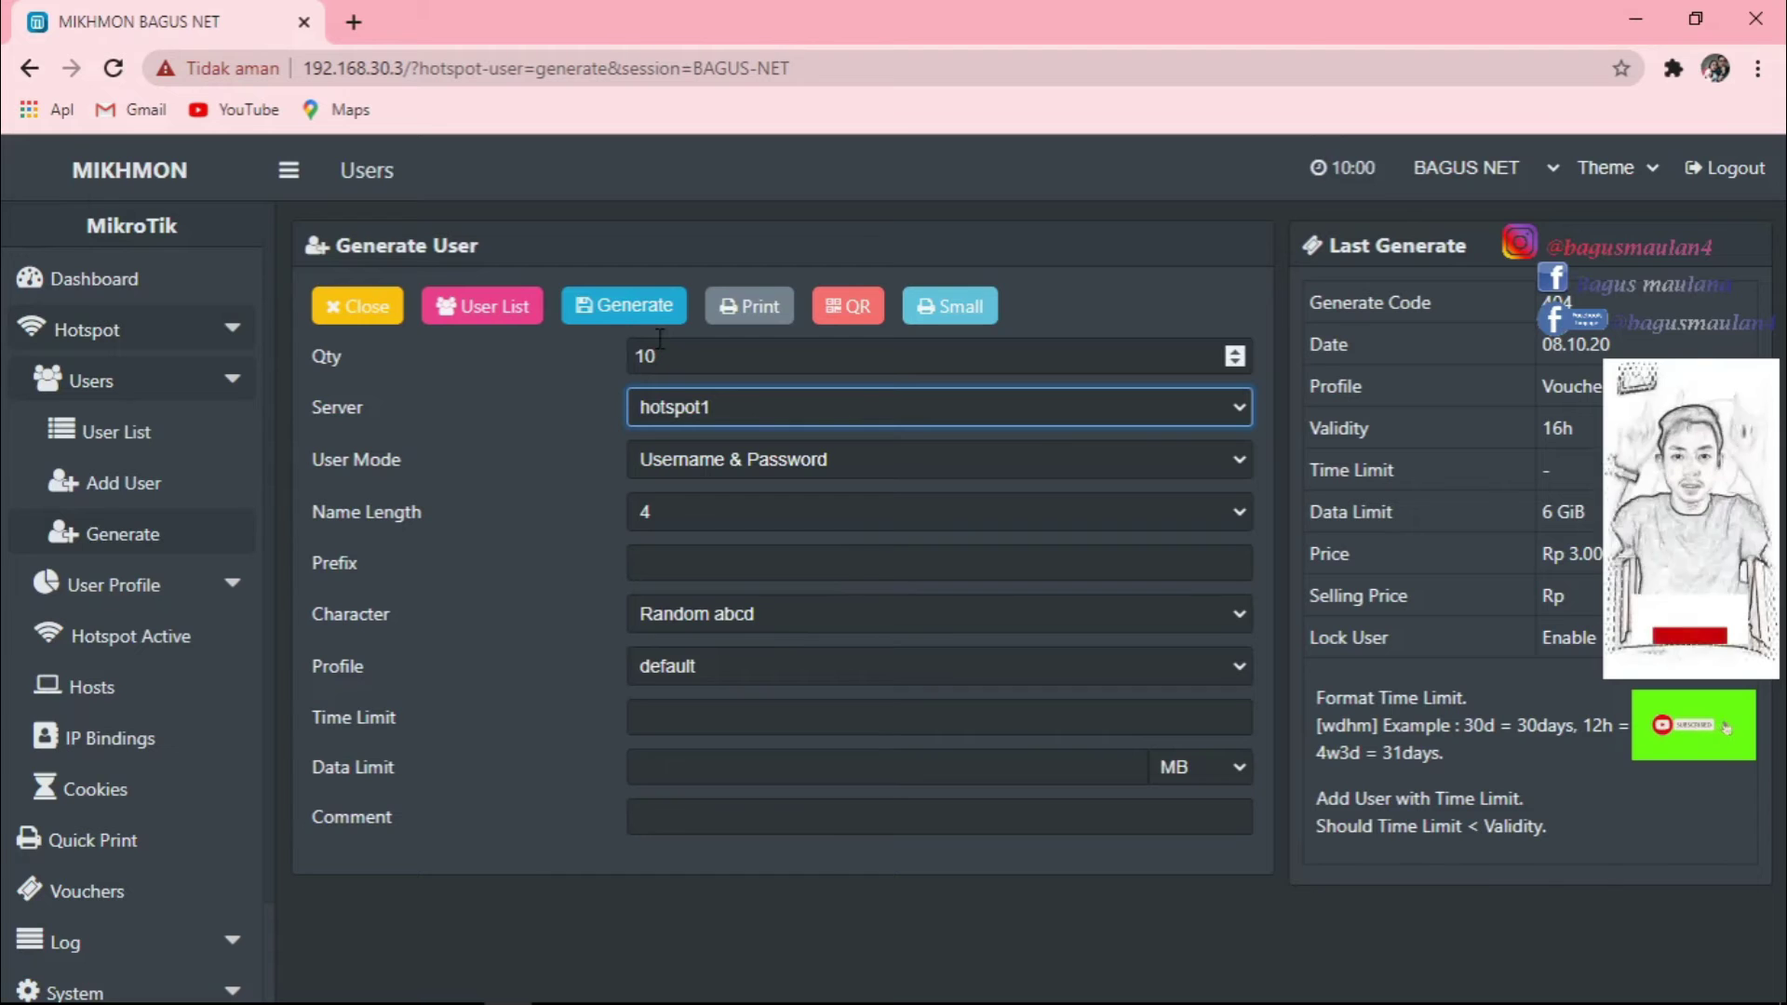
pyautogui.click(746, 413)
# Keep server all and user mode Username = Password, and set name length to 5.
pyautogui.click(707, 436)
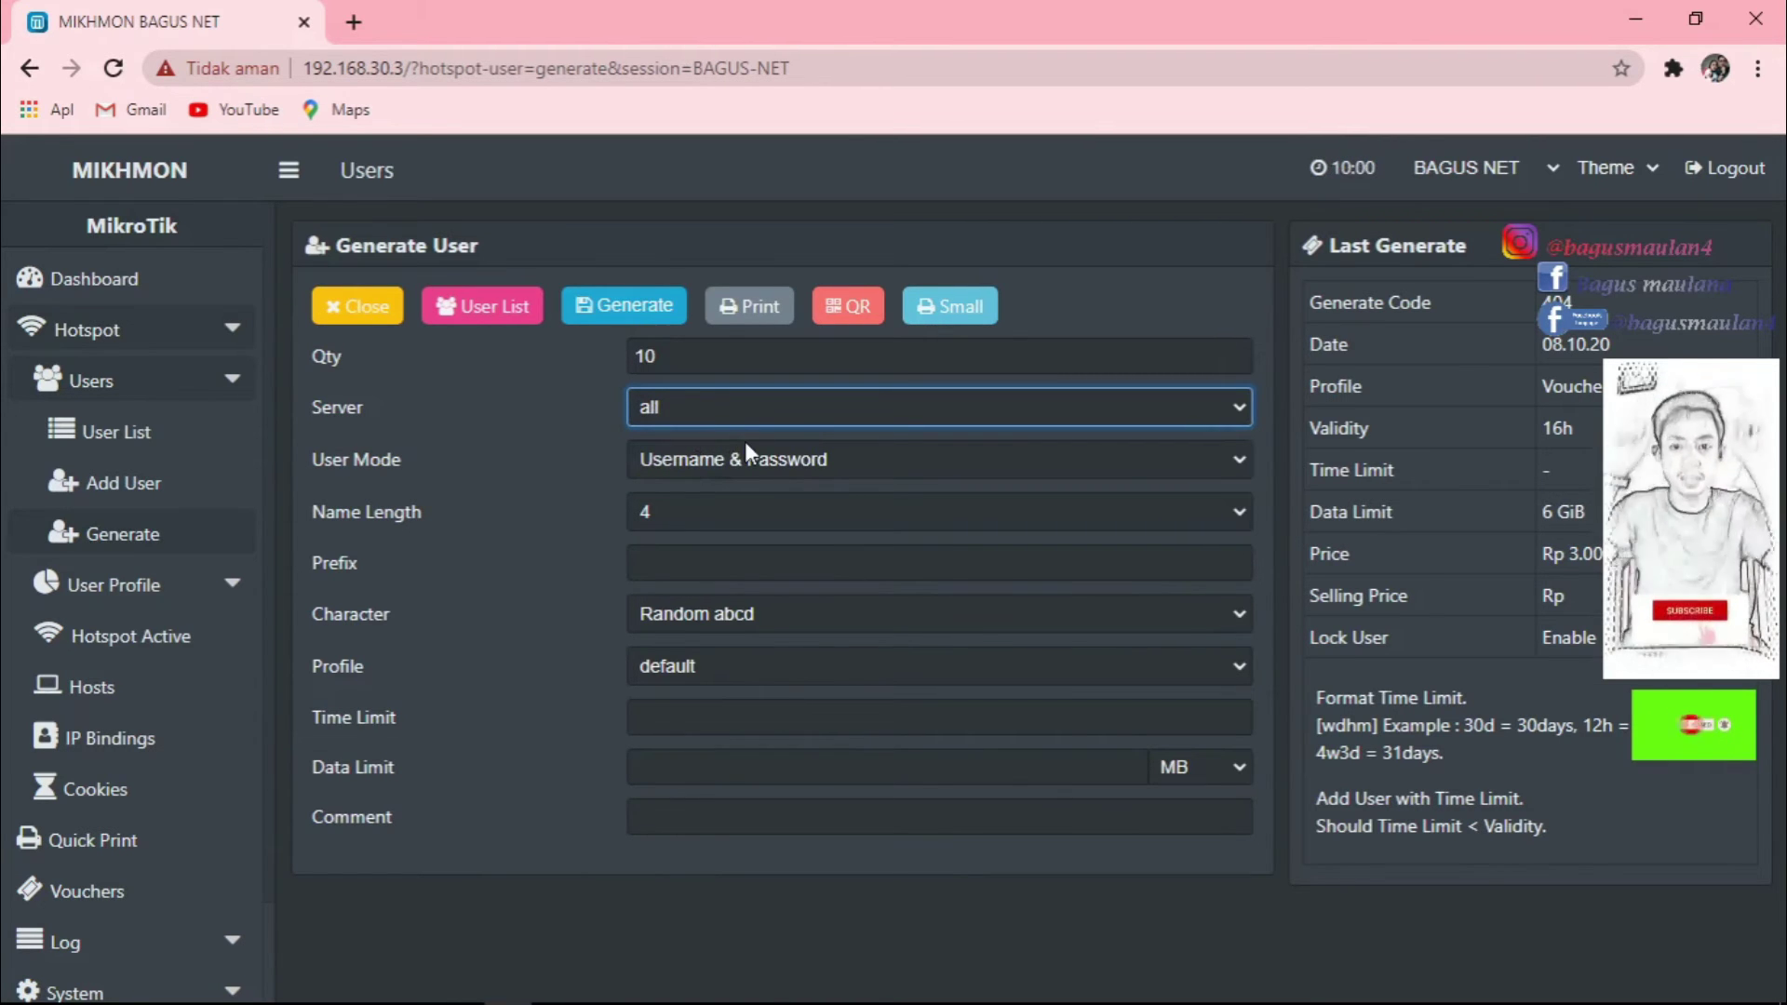
pyautogui.click(1226, 458)
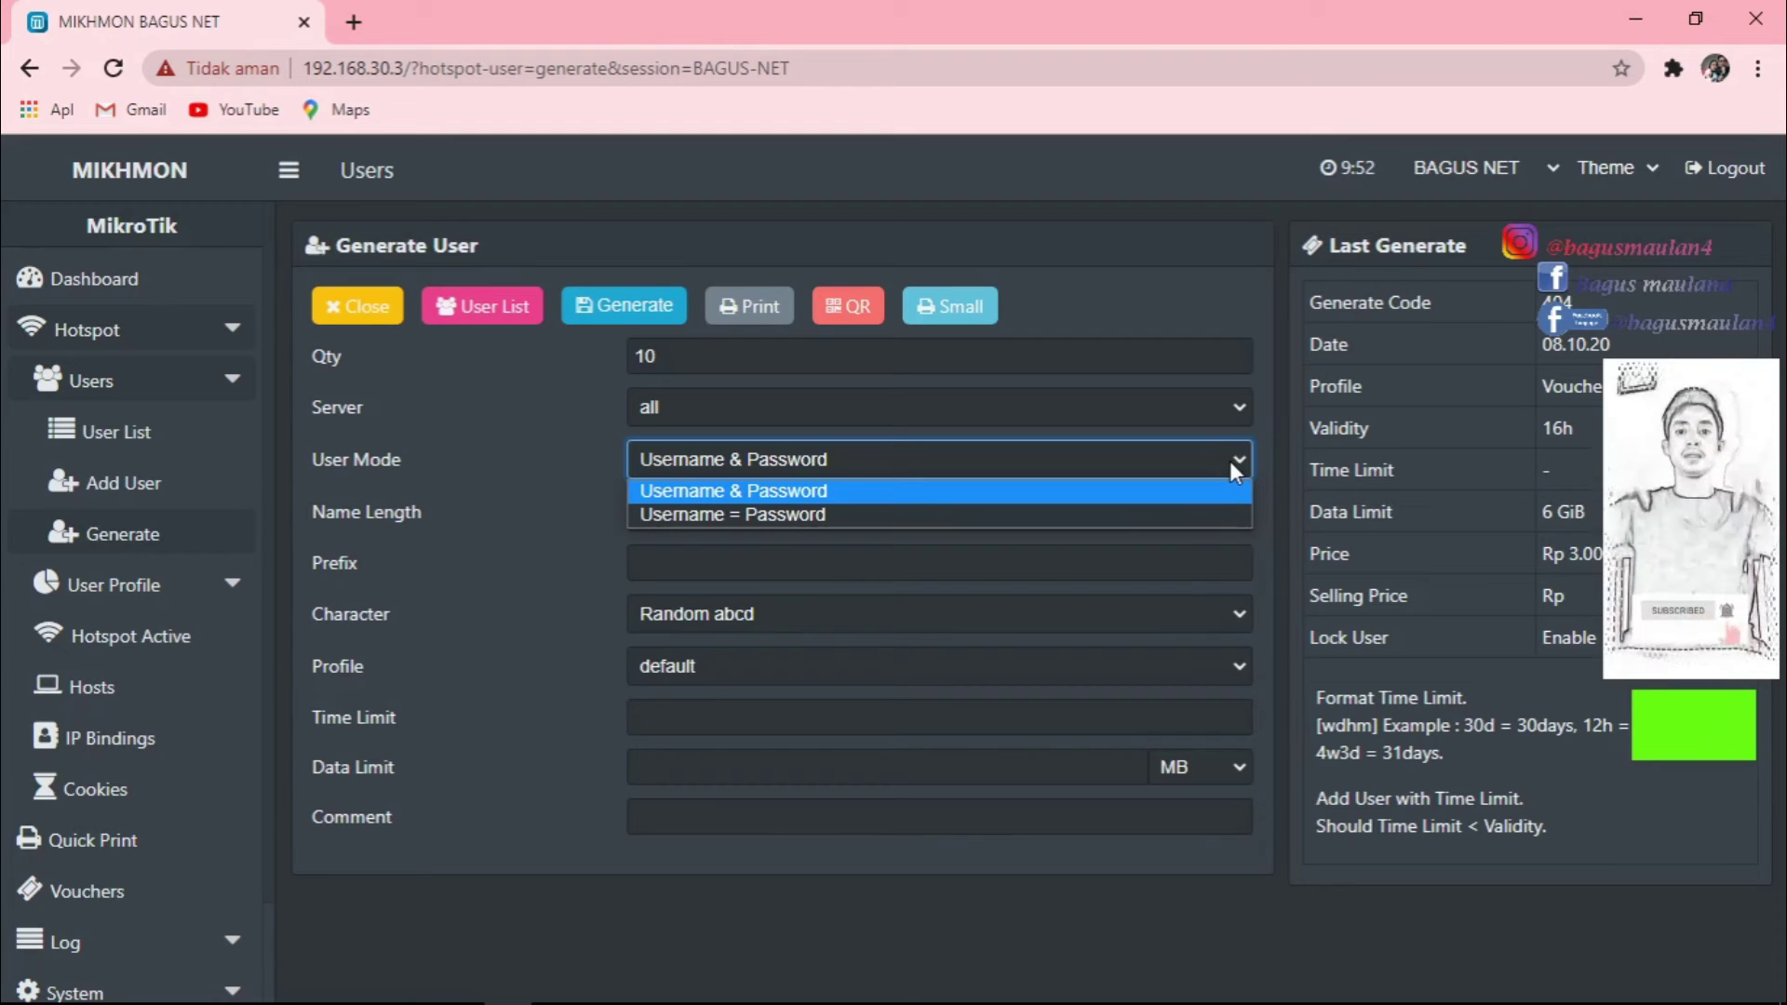
pyautogui.click(761, 515)
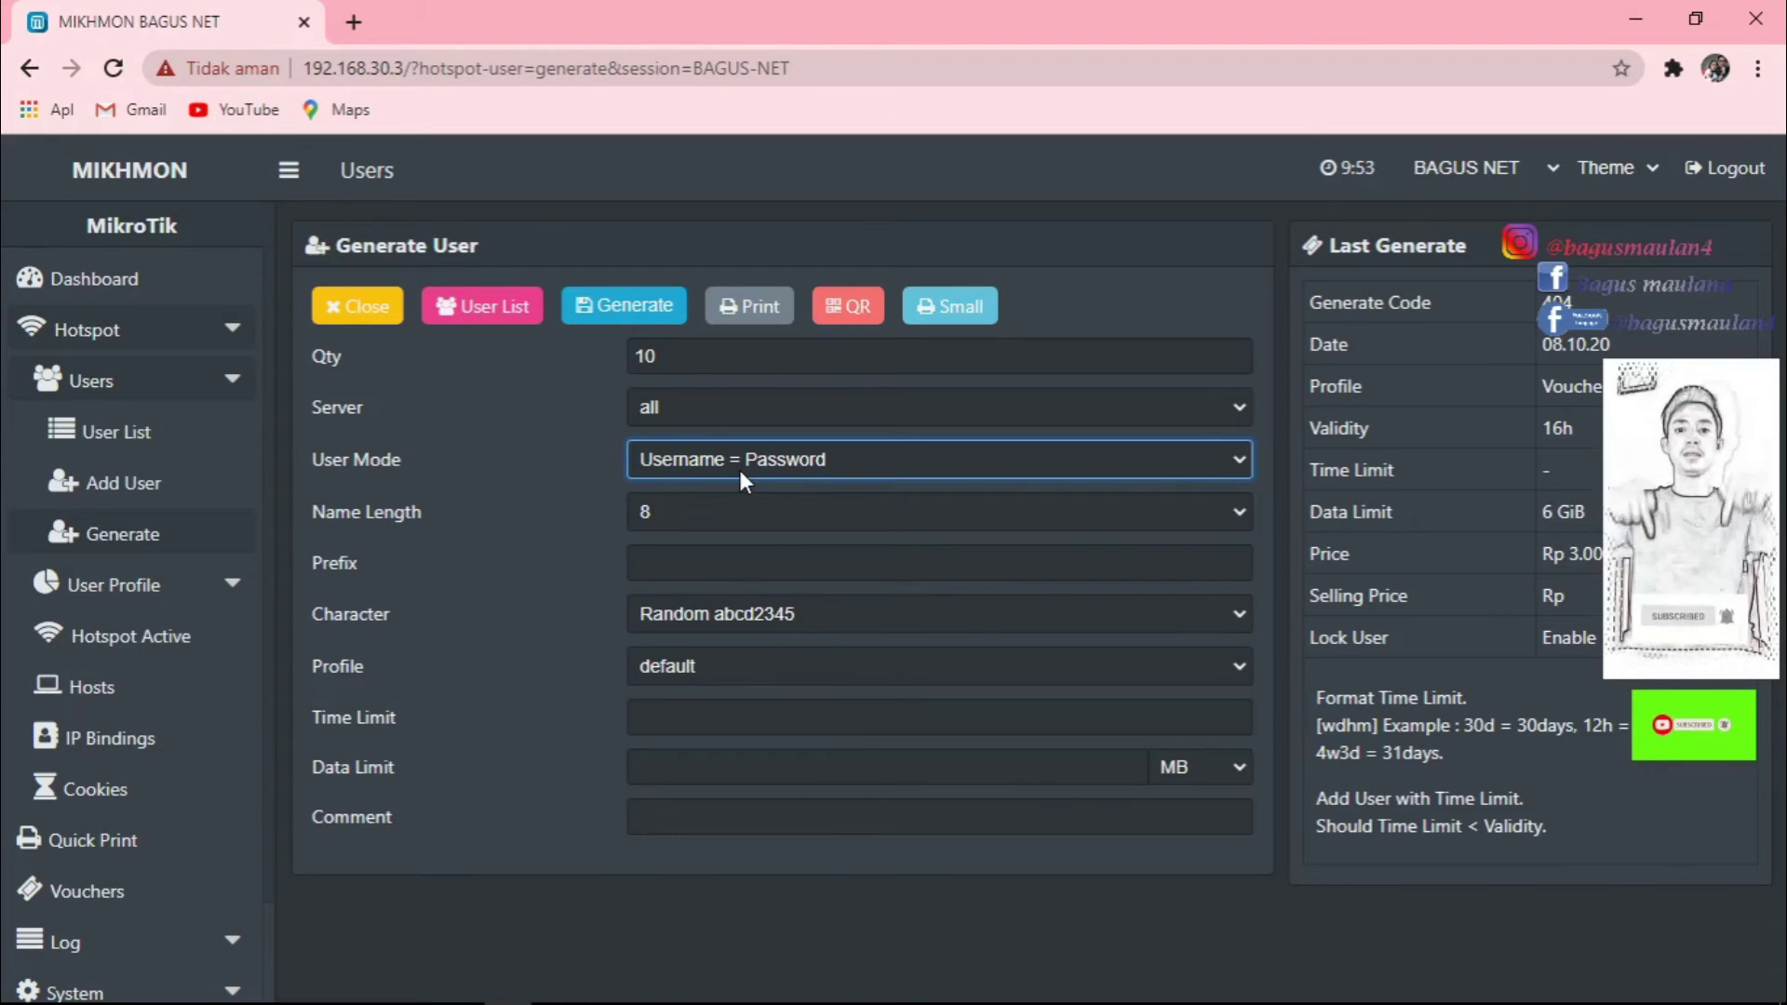
pyautogui.click(767, 455)
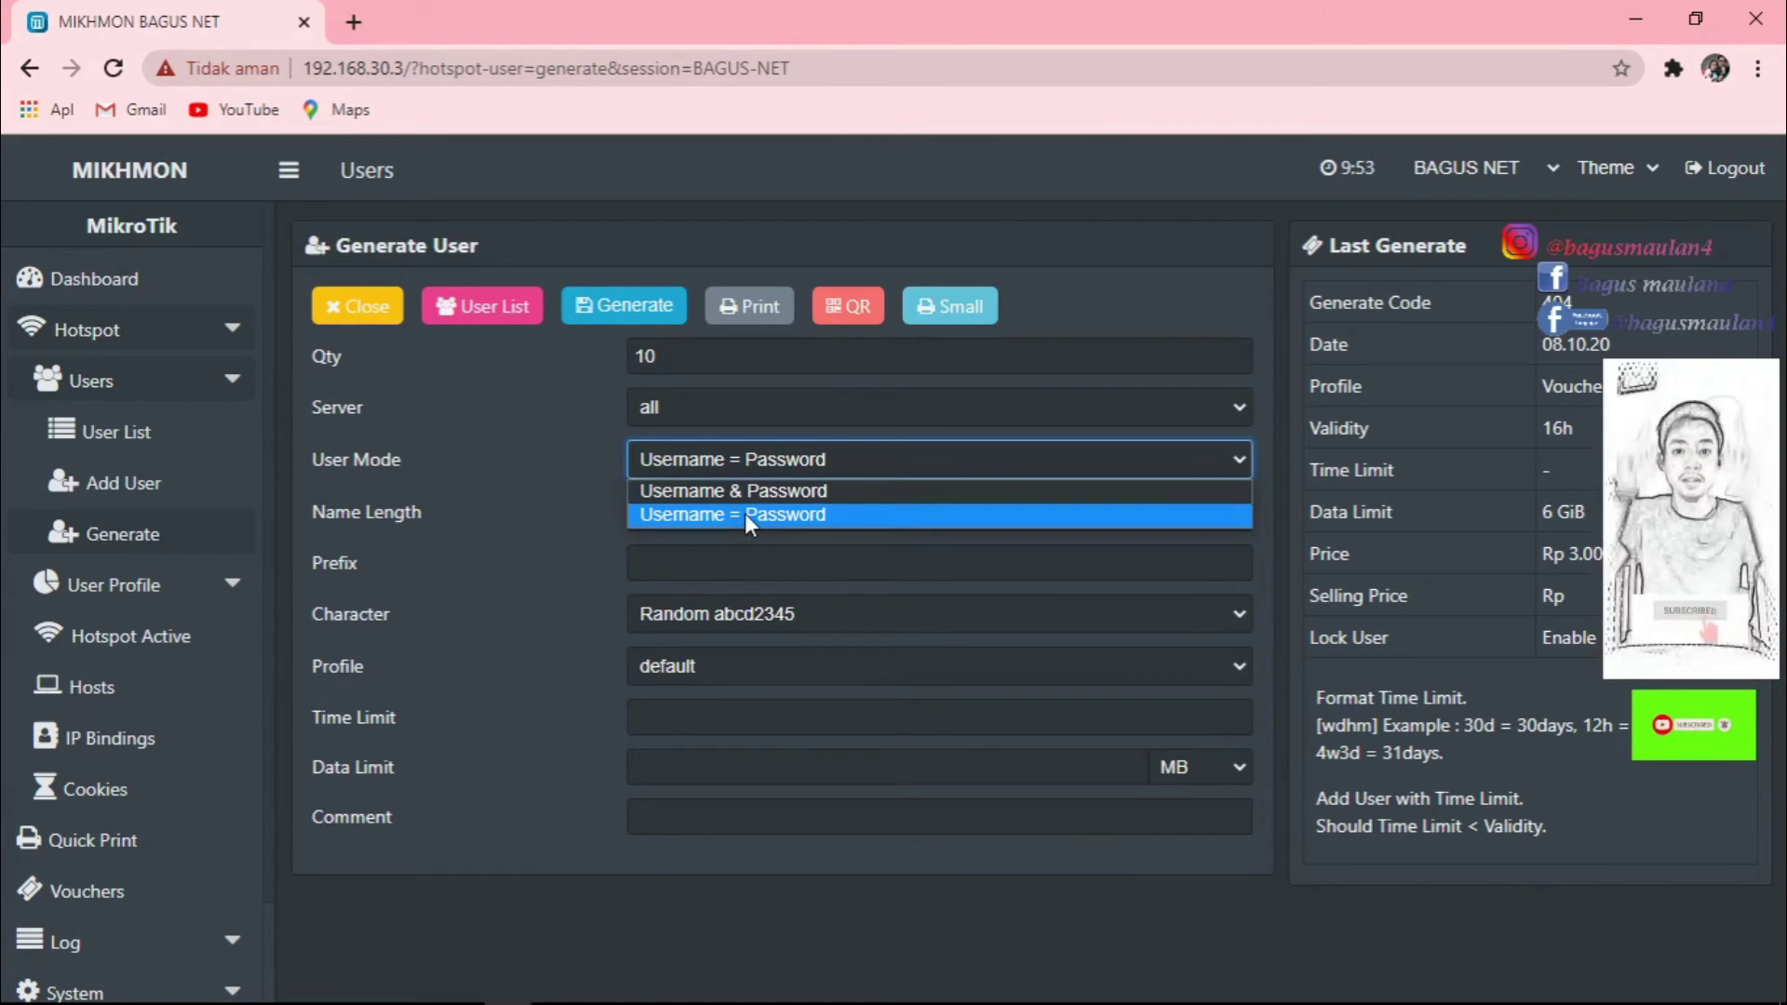
pyautogui.click(745, 513)
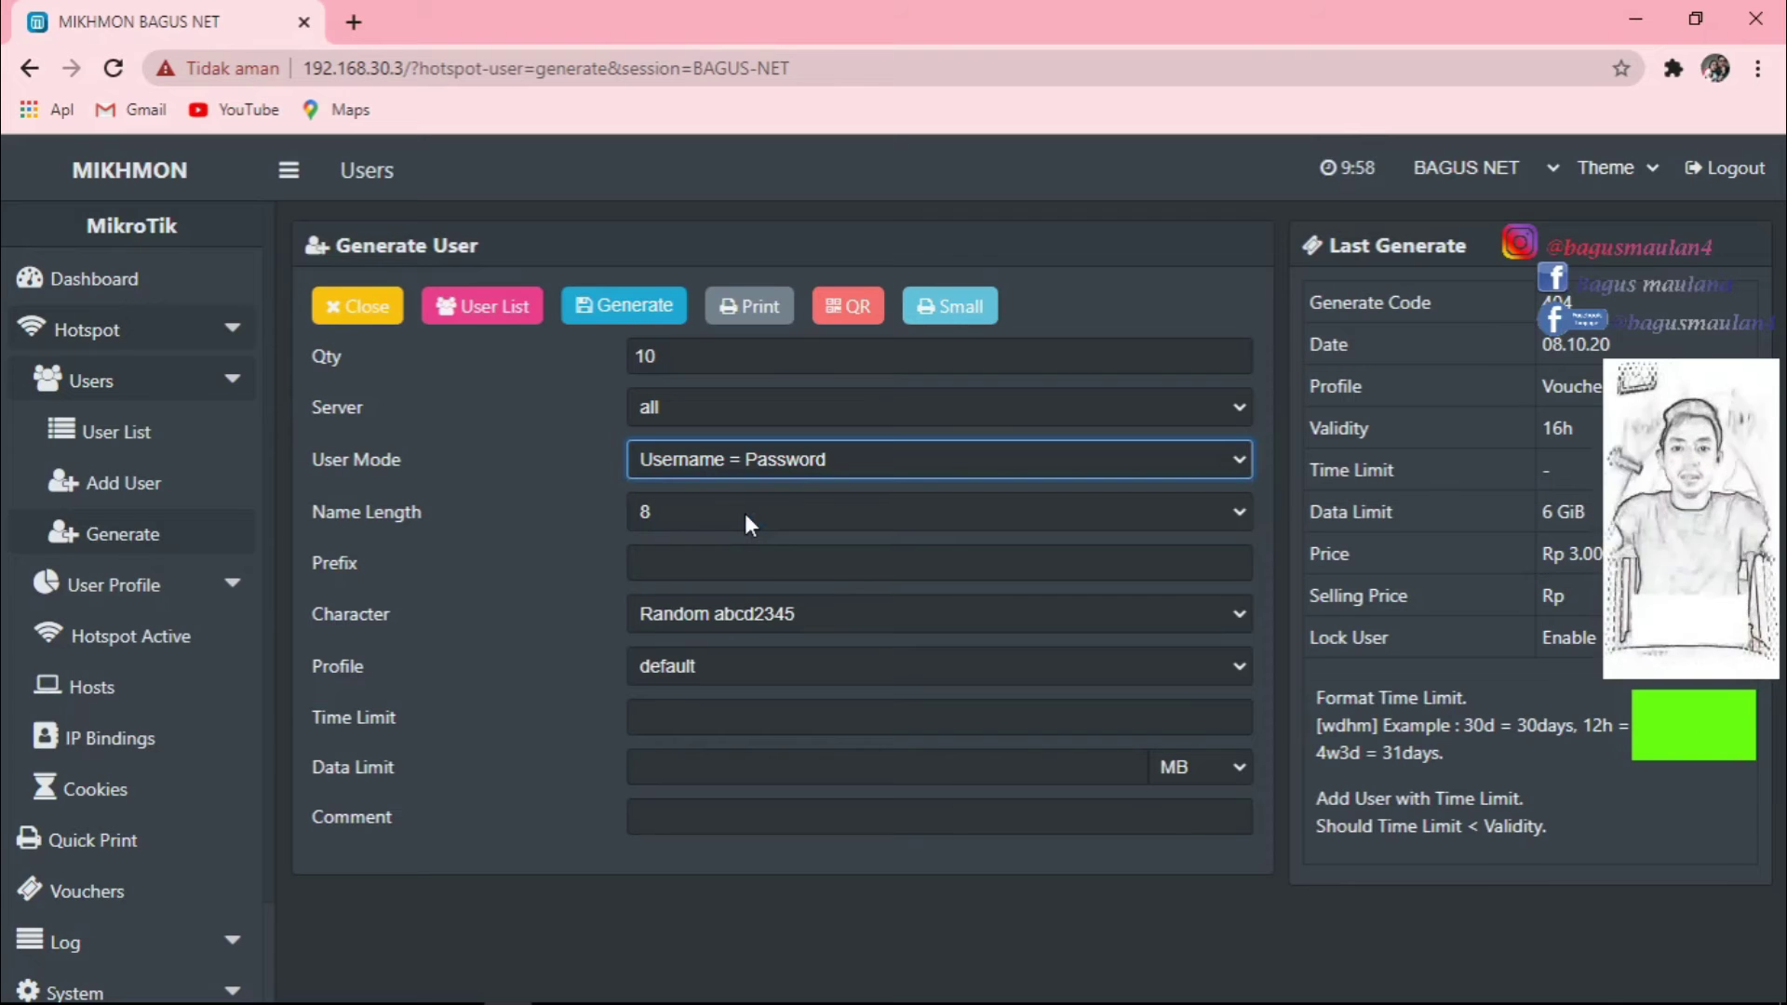
pyautogui.click(767, 513)
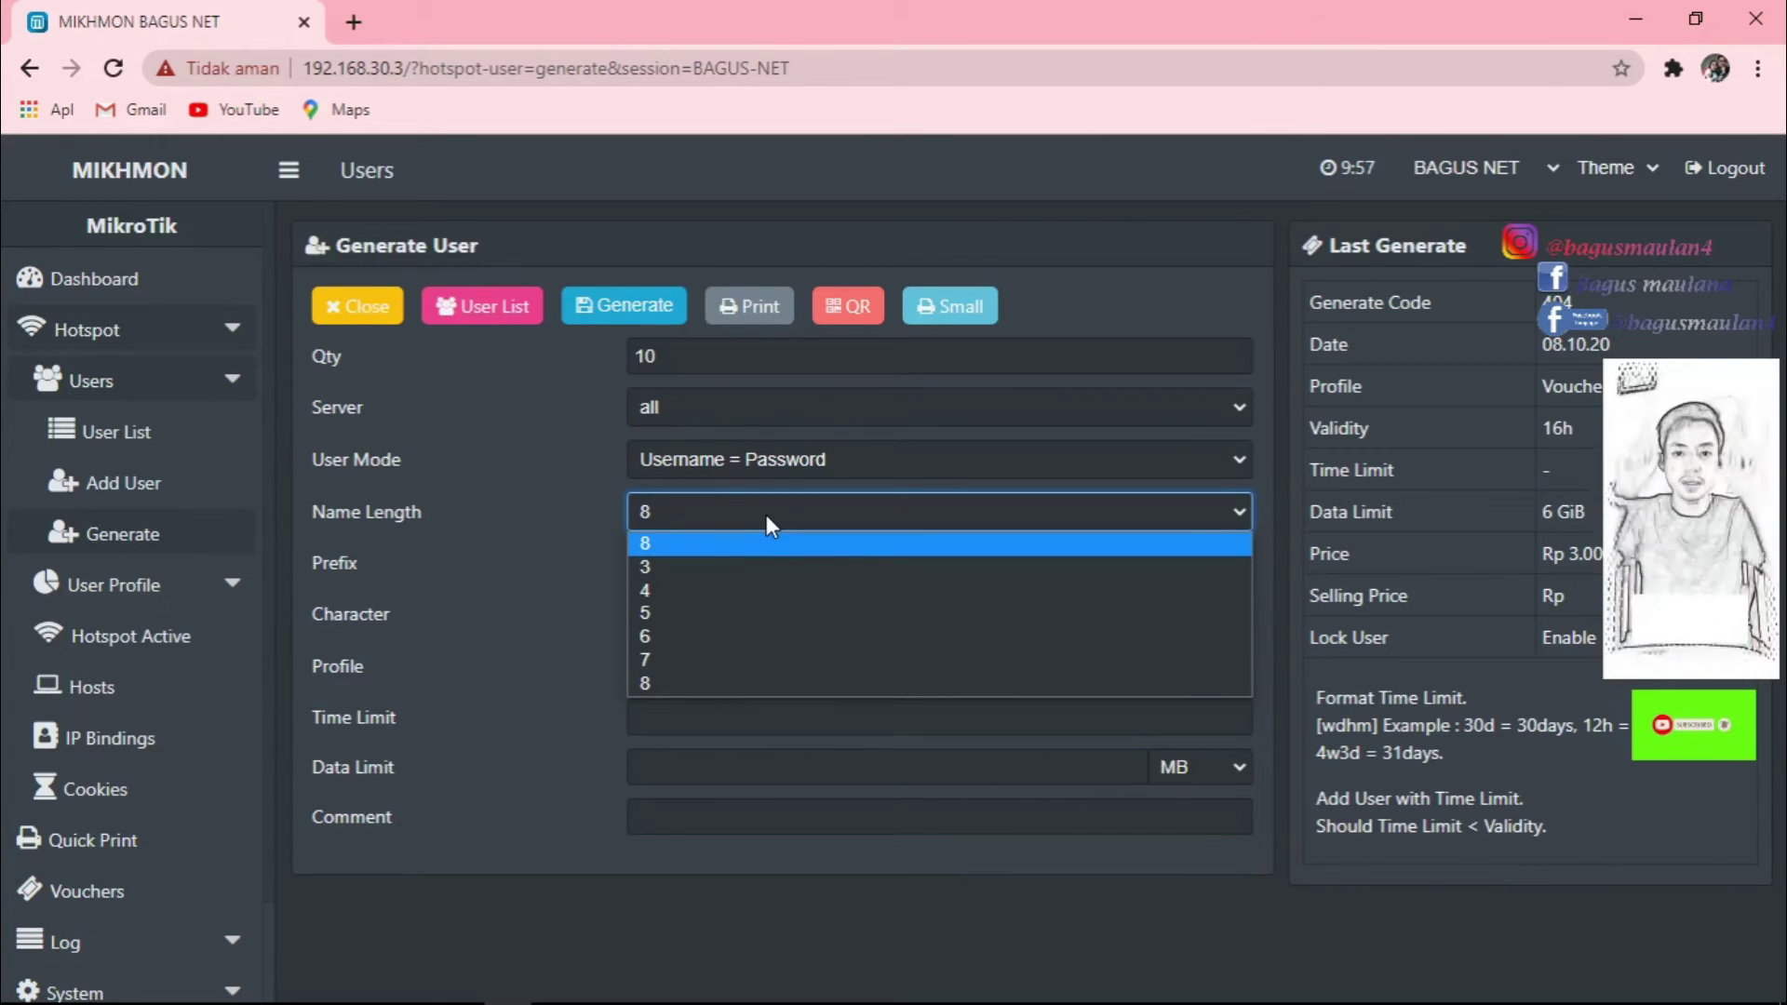
pyautogui.click(648, 614)
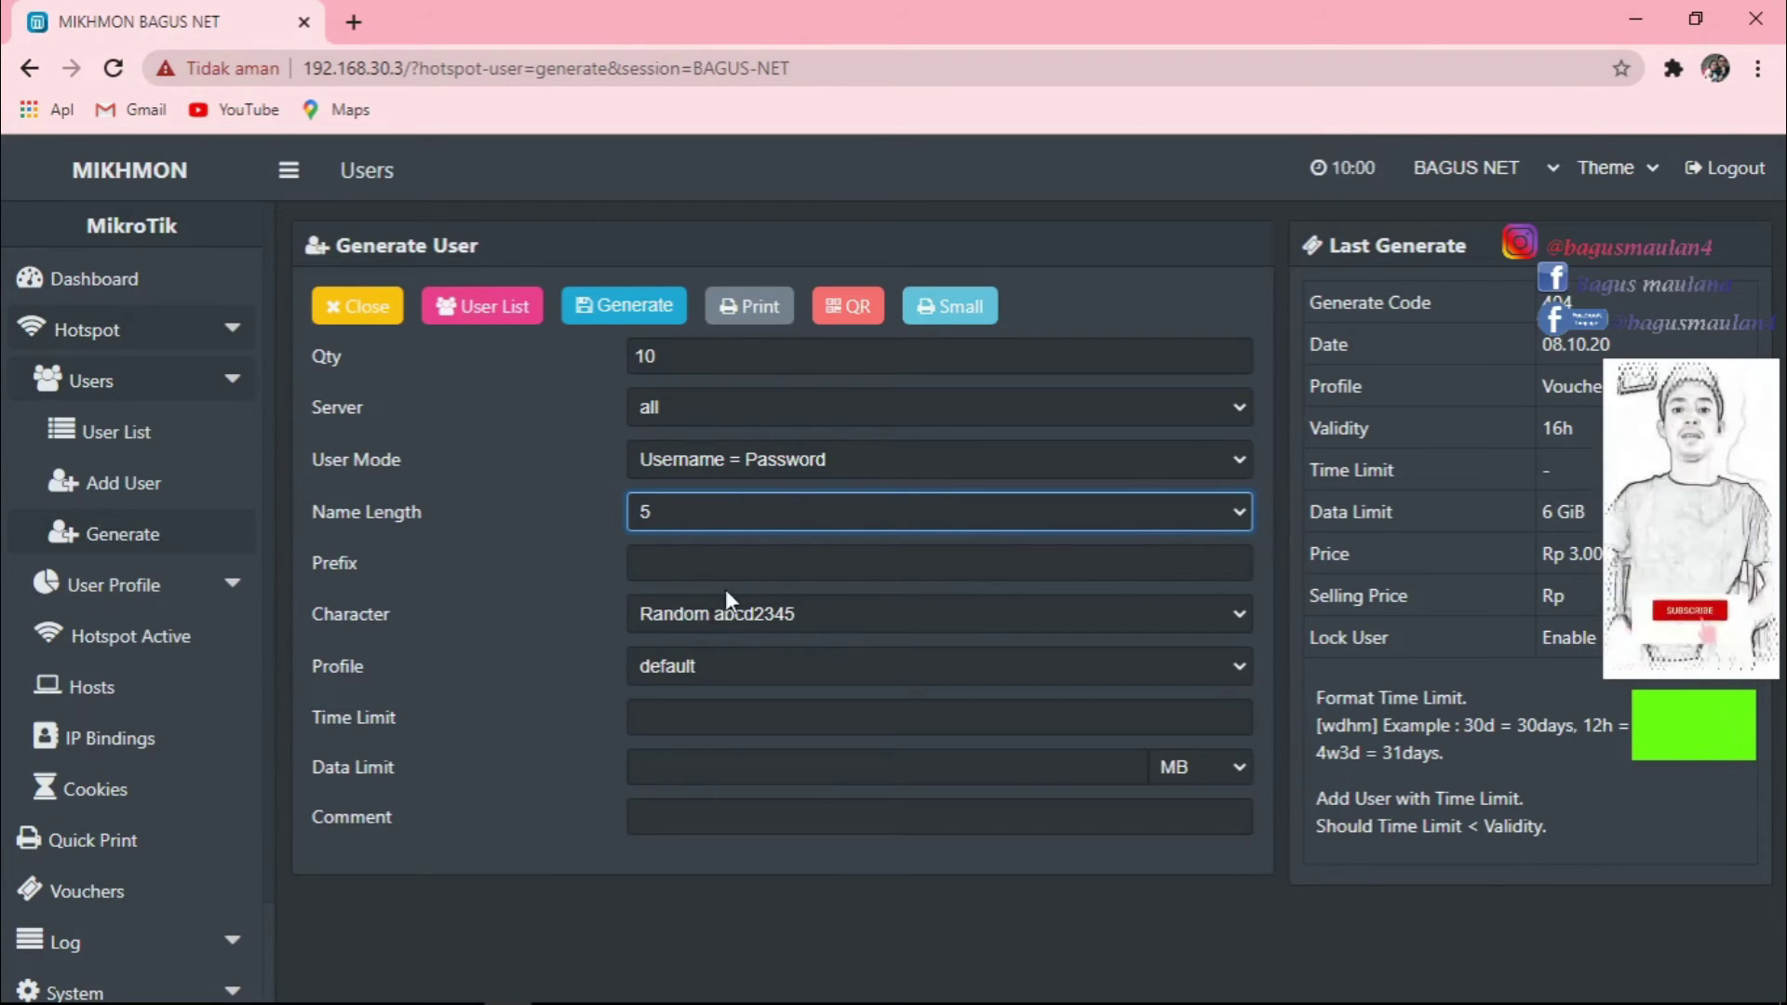
# Keep characters as Random abcd2345, pick the PAKET-HARIAN profile, and select Data Limit.
pyautogui.click(854, 608)
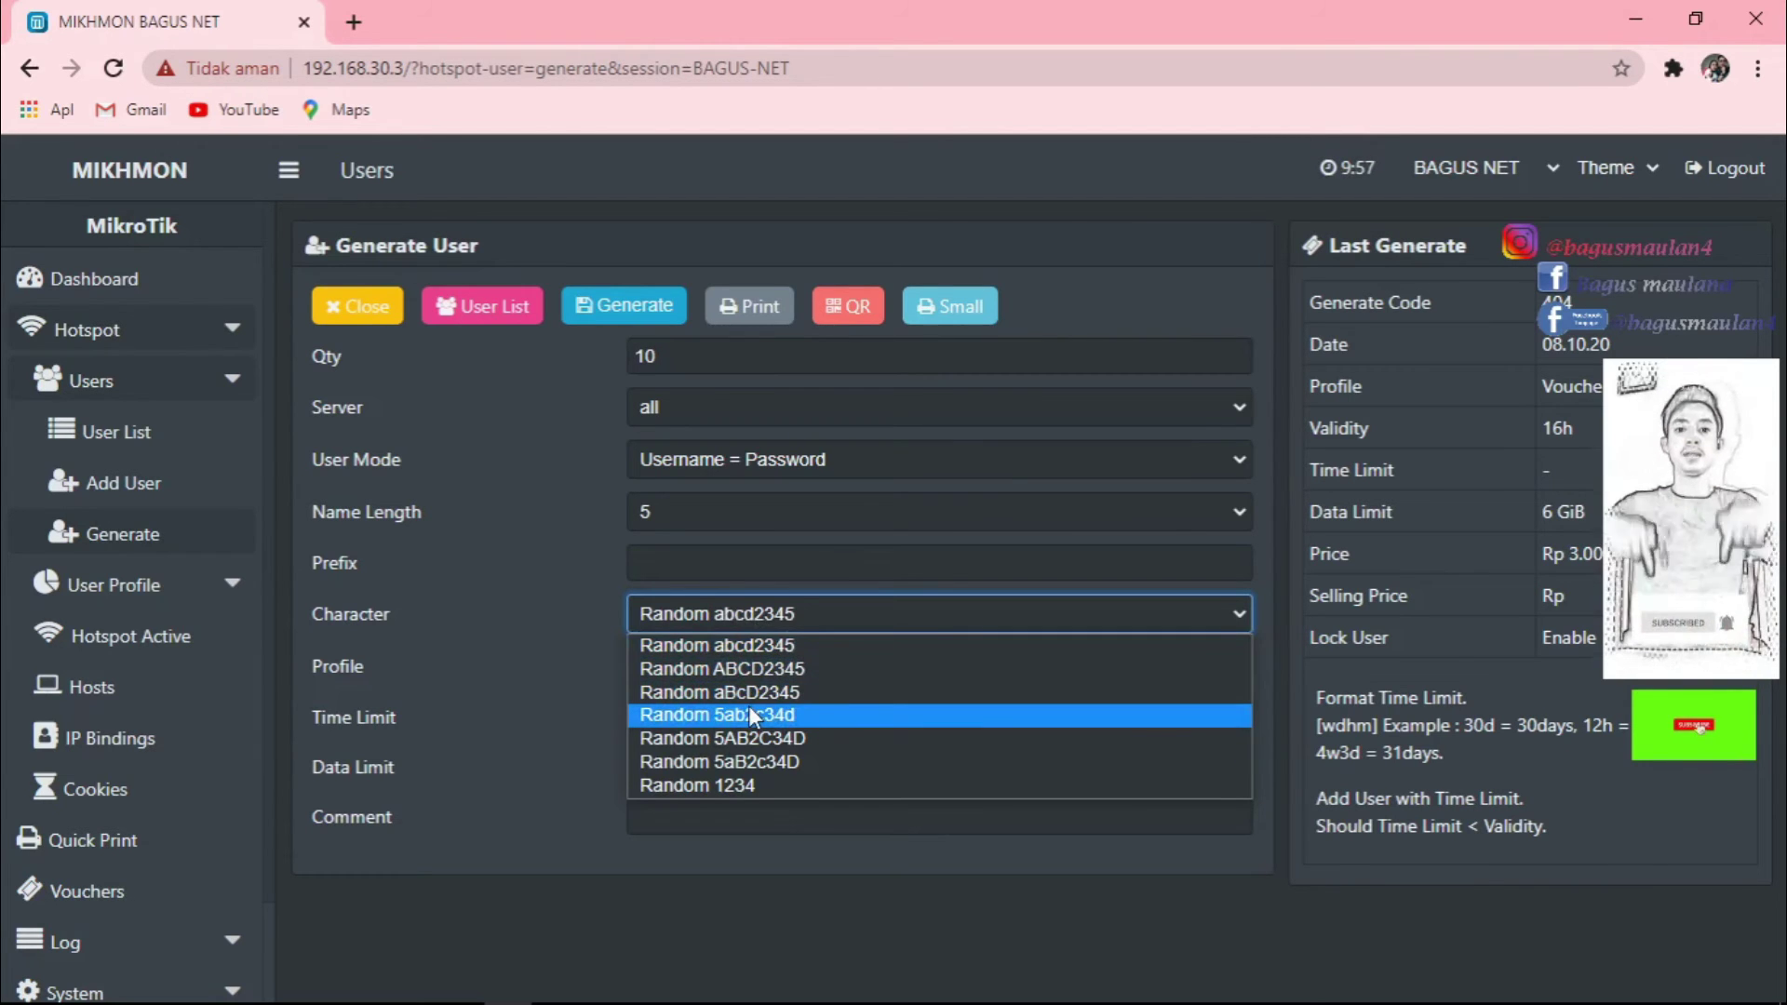
pyautogui.click(766, 646)
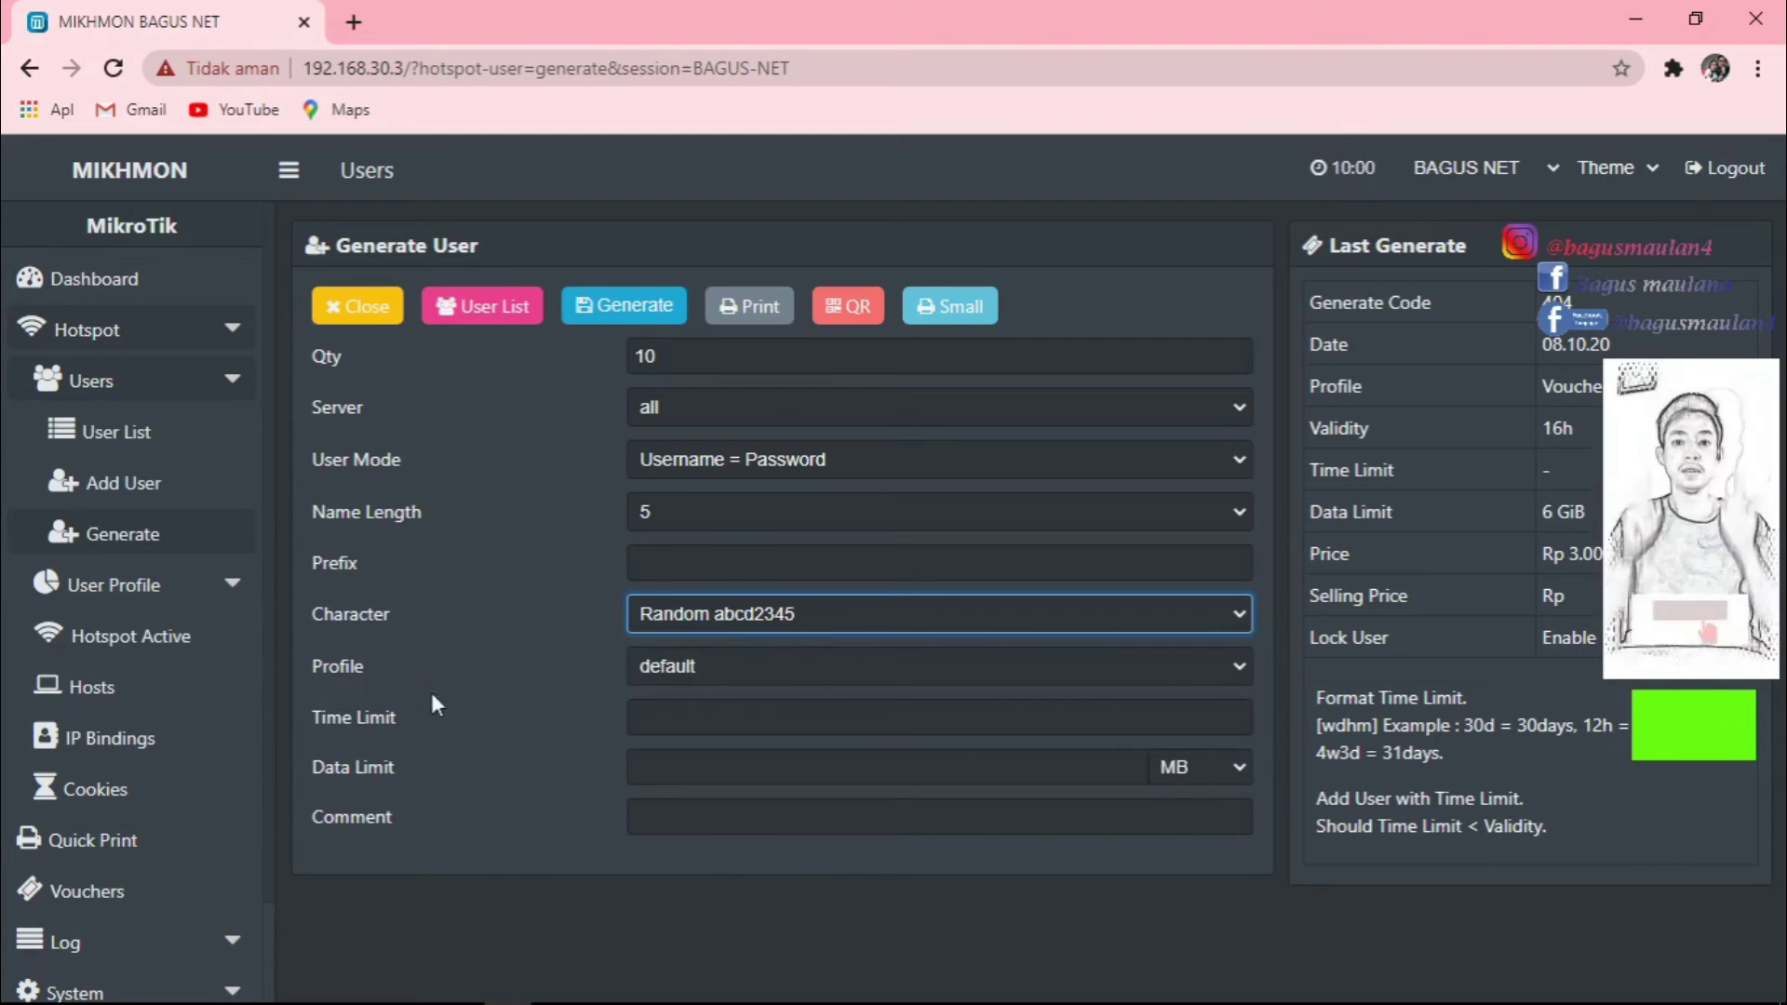
pyautogui.click(1050, 666)
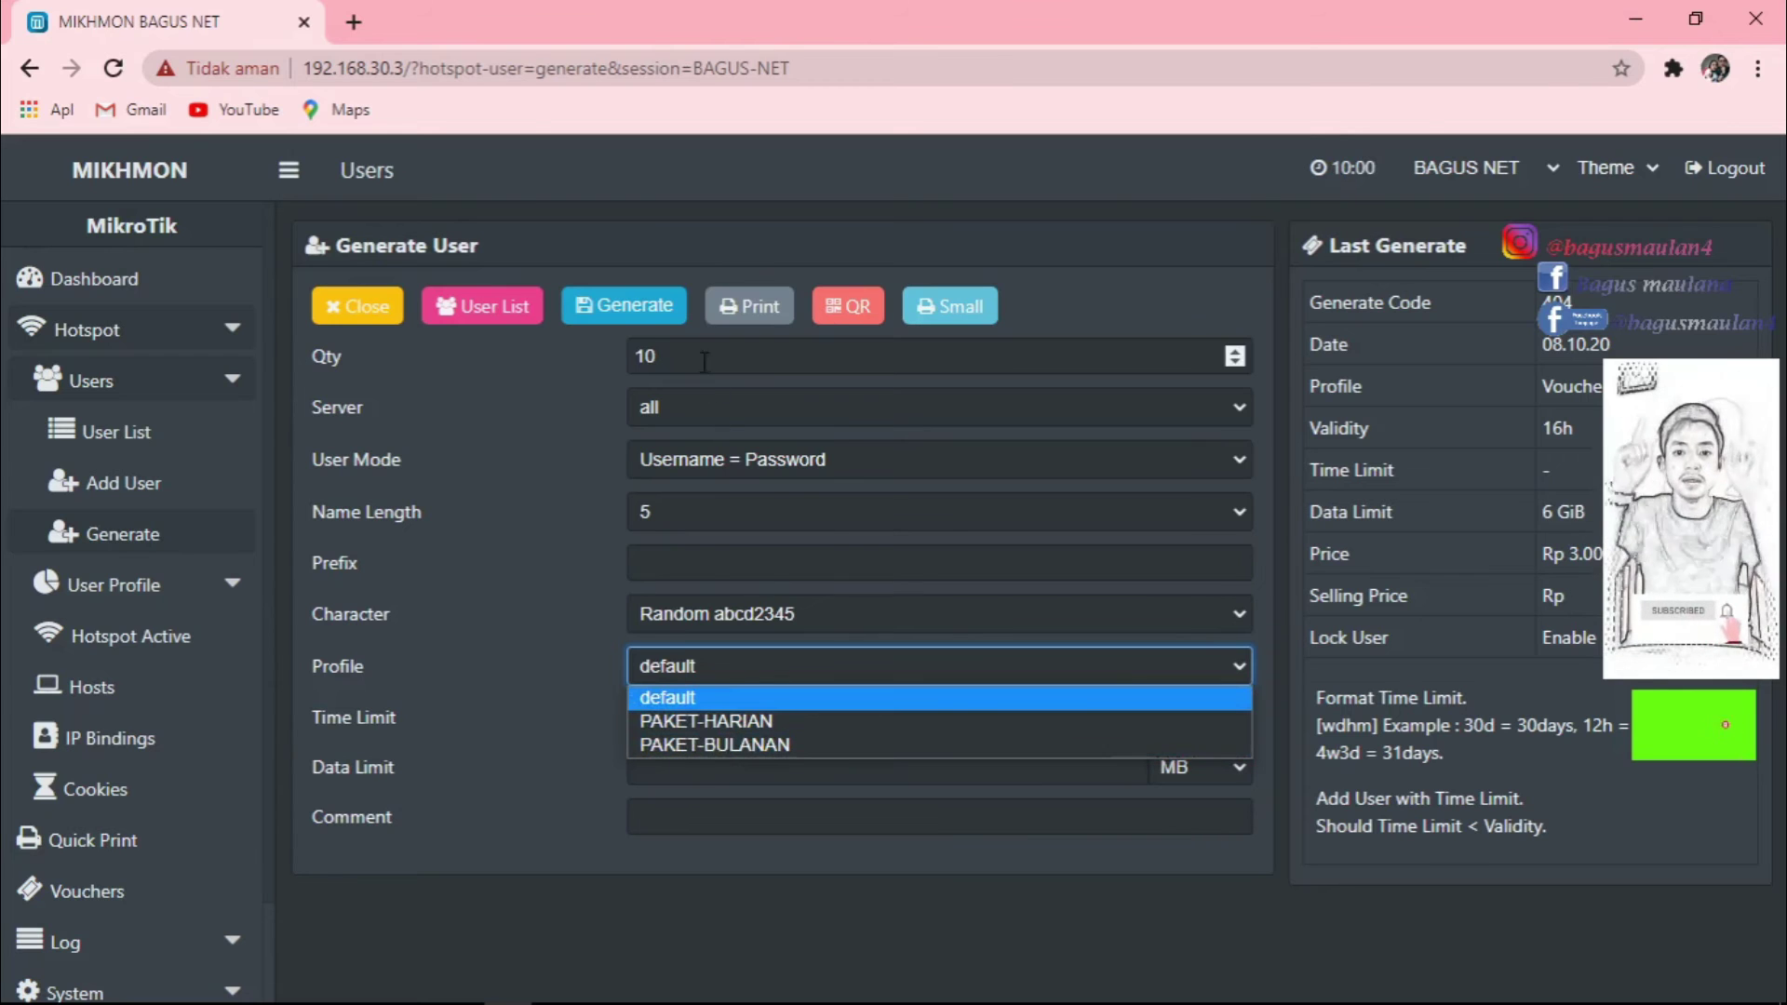
pyautogui.click(729, 722)
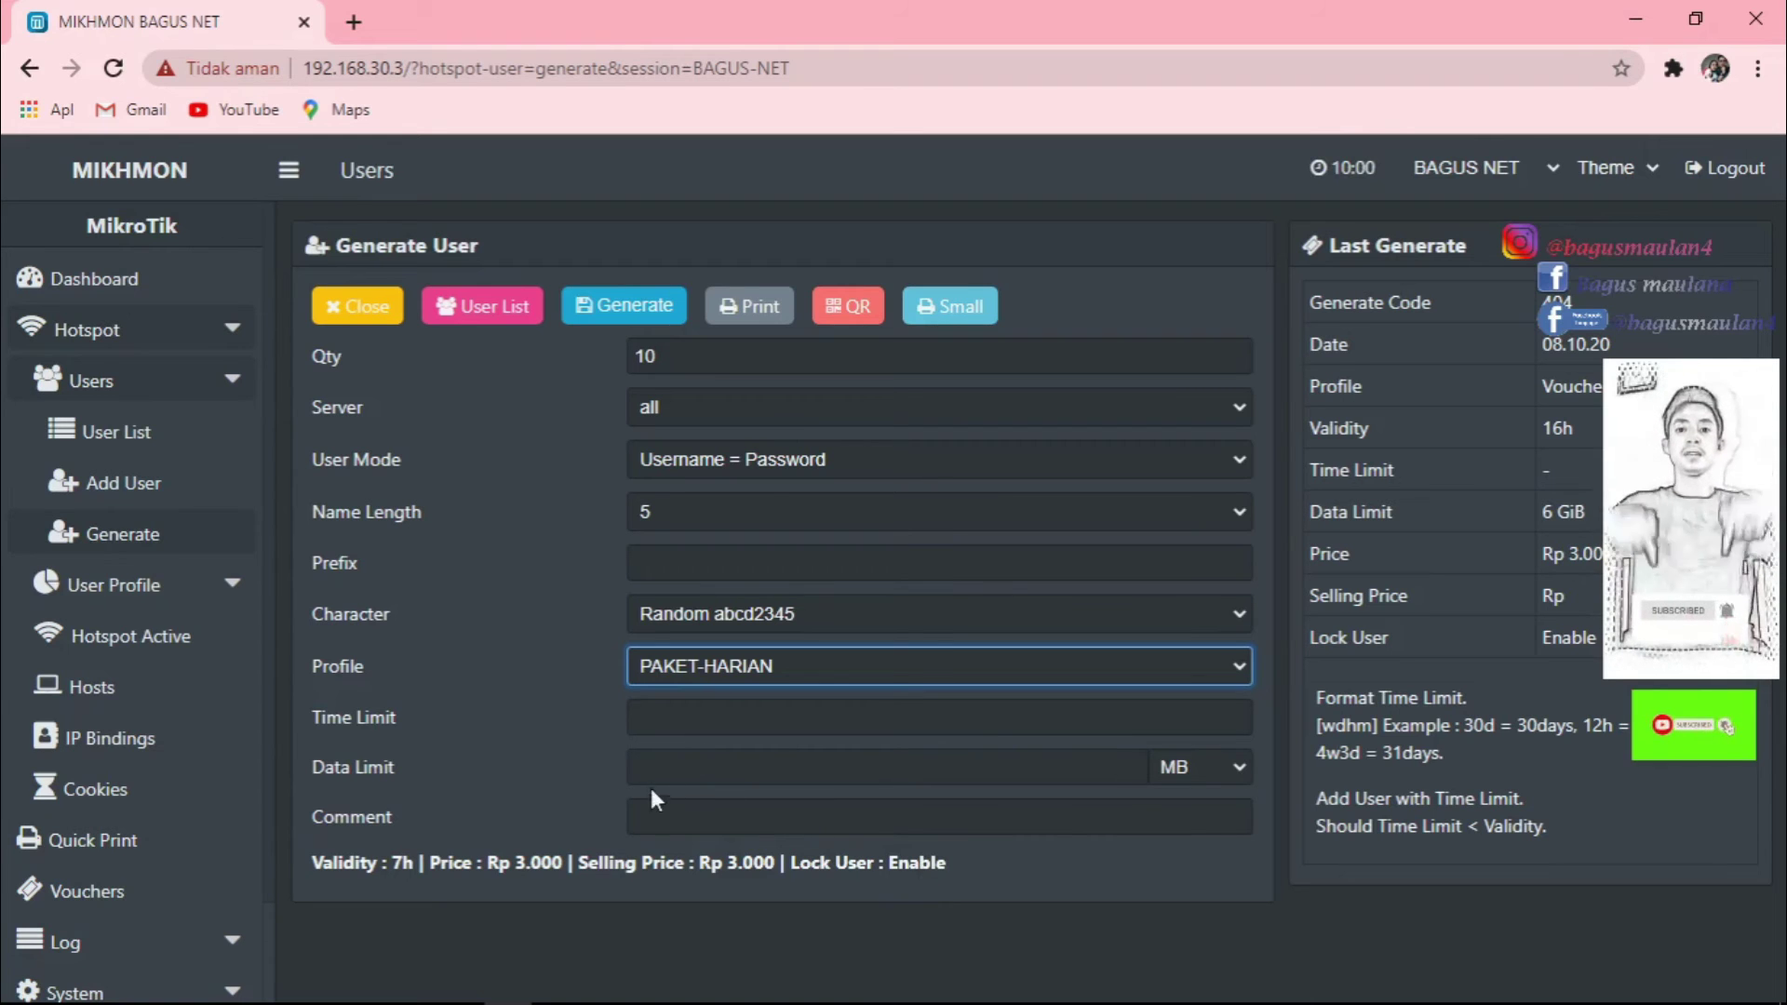
pyautogui.click(676, 764)
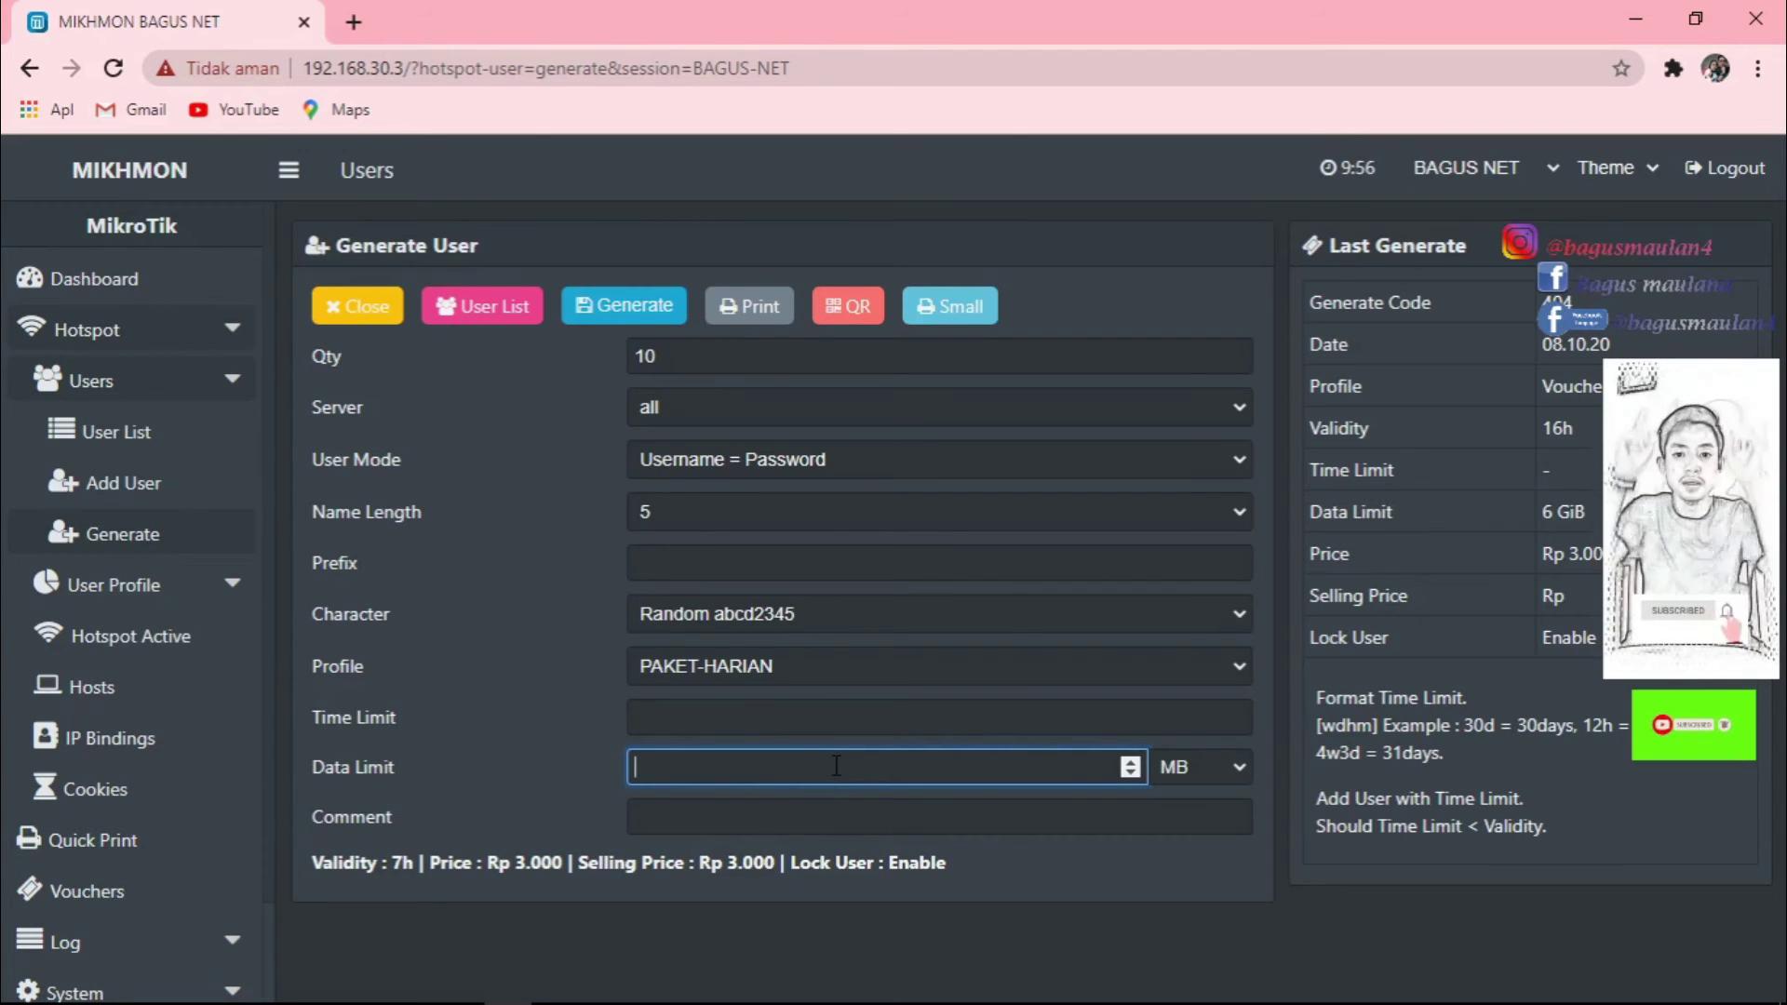
# Set a 2 GB data limit and generate the 10 PAKET-HARIAN vouchers.
pyautogui.write('2')
pyautogui.click(1238, 767)
pyautogui.click(1176, 819)
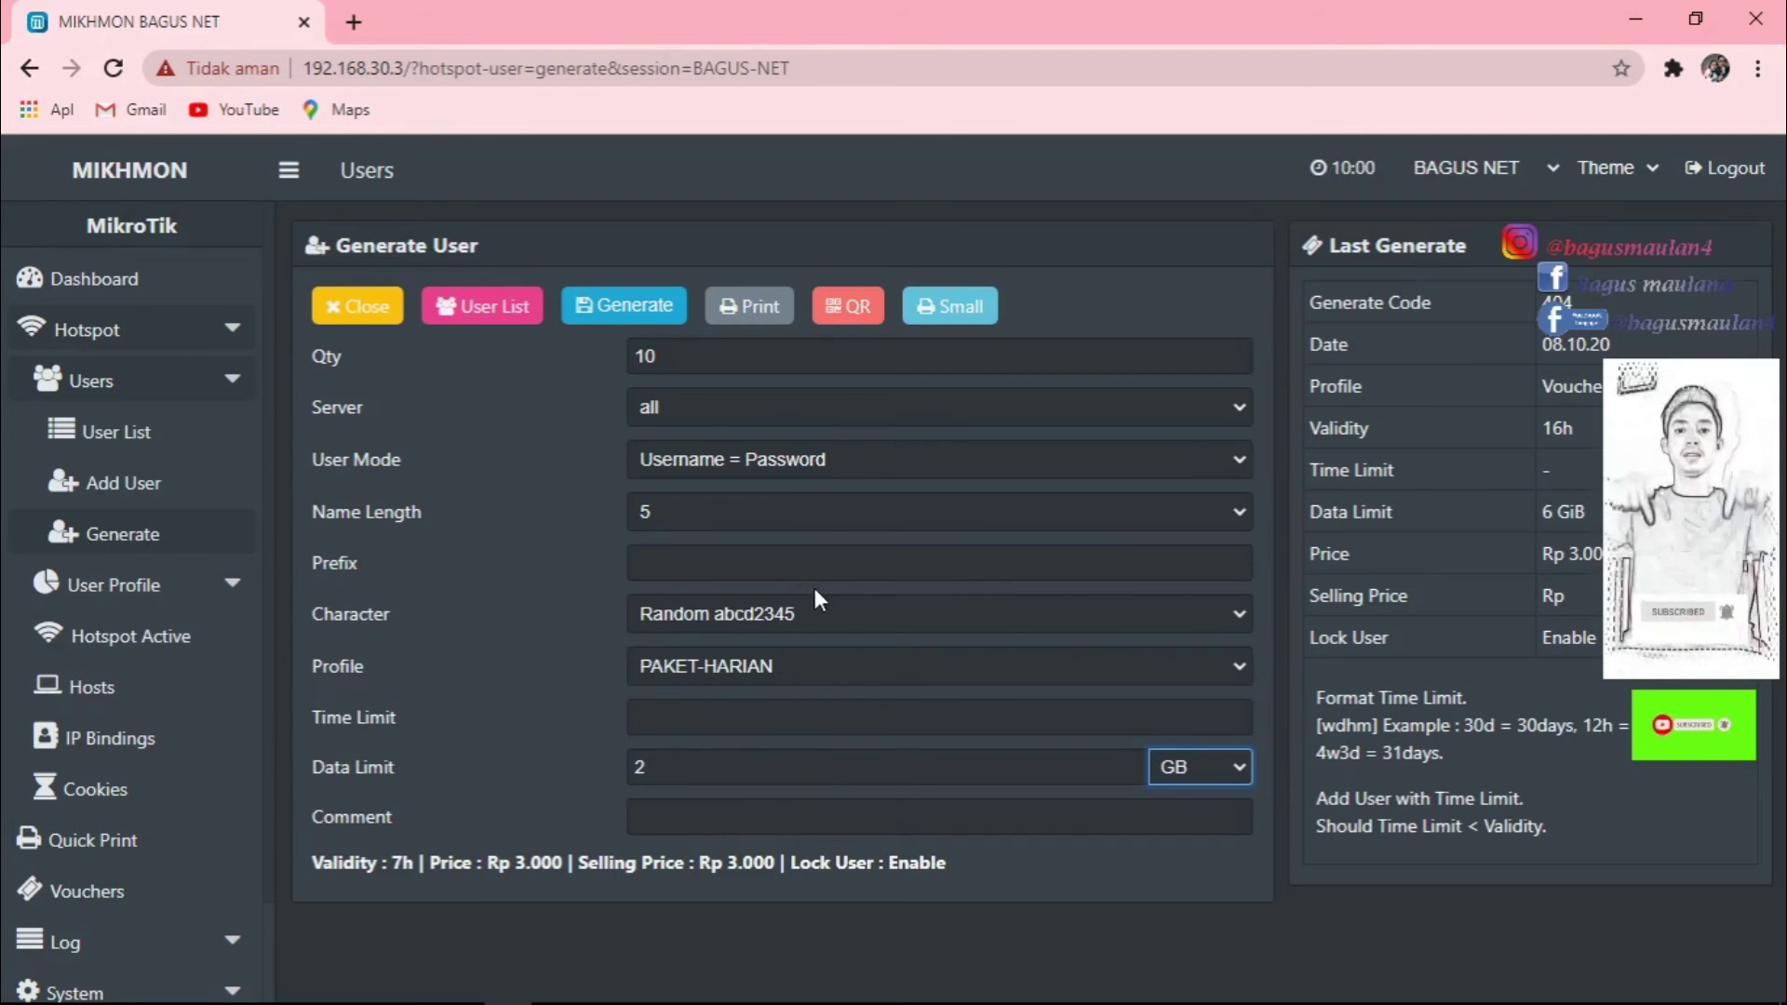
pyautogui.click(623, 313)
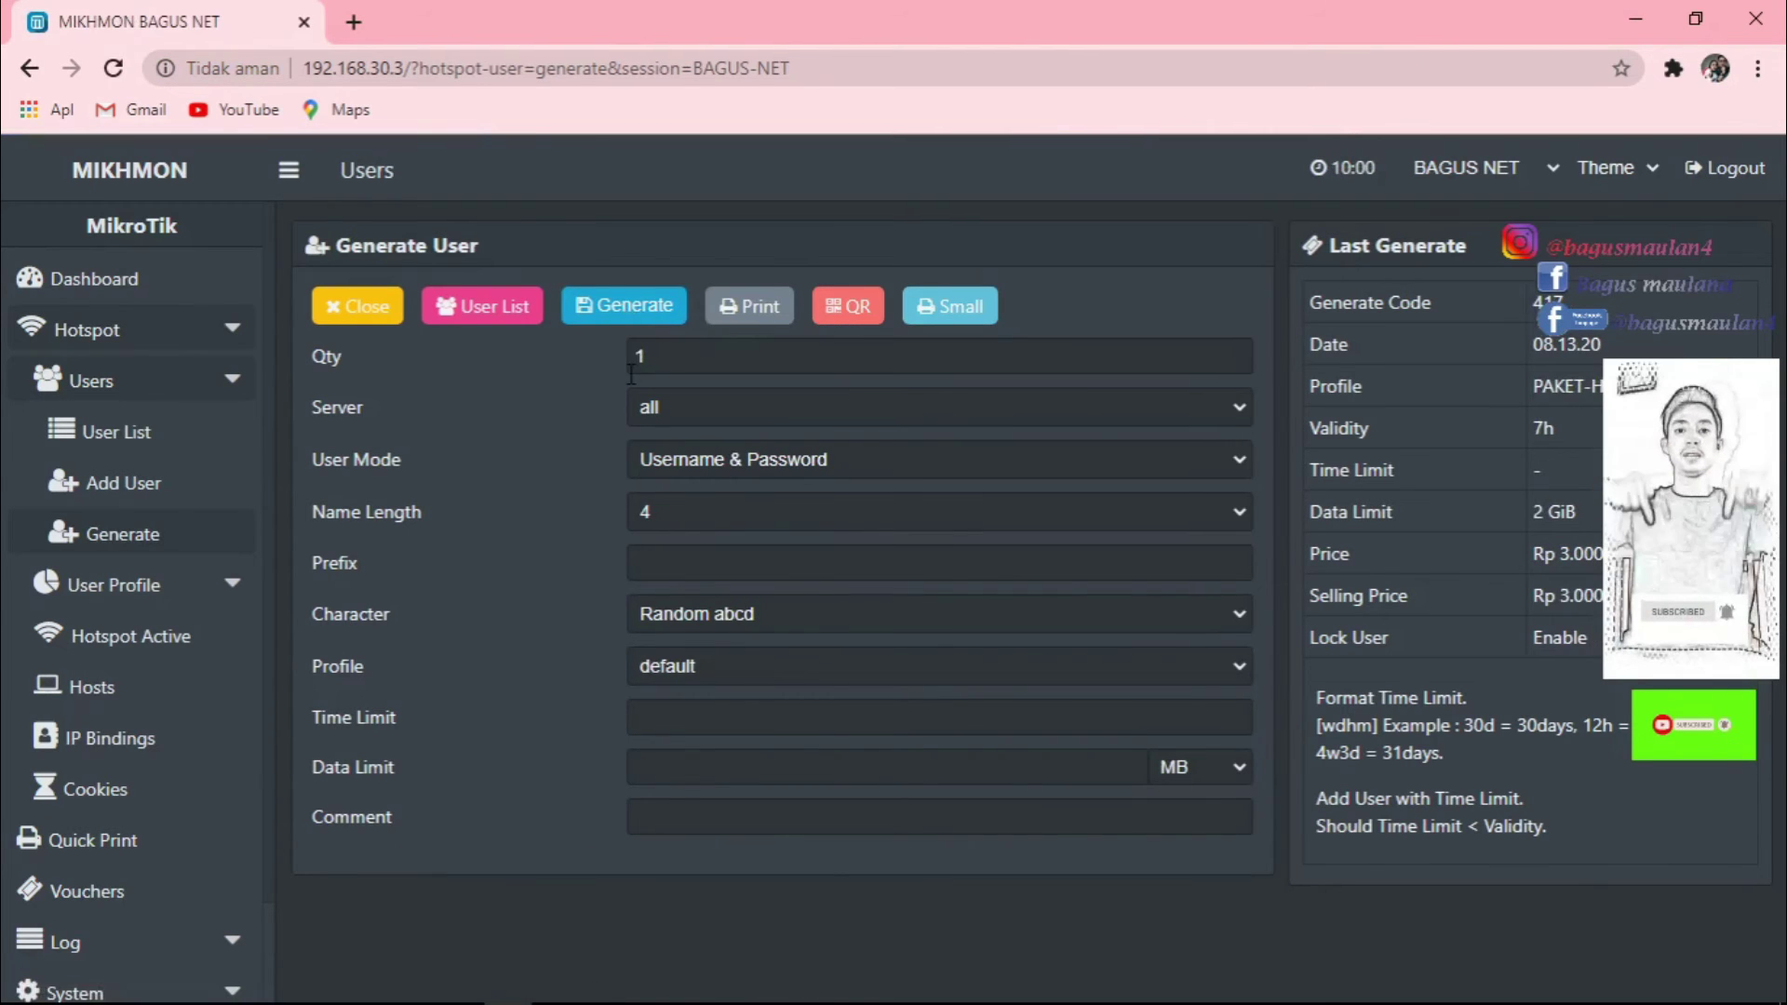
# Open the User List showing the ten vc-417-08.13.20- PAKET-HARIAN vouchers.
pyautogui.click(142, 435)
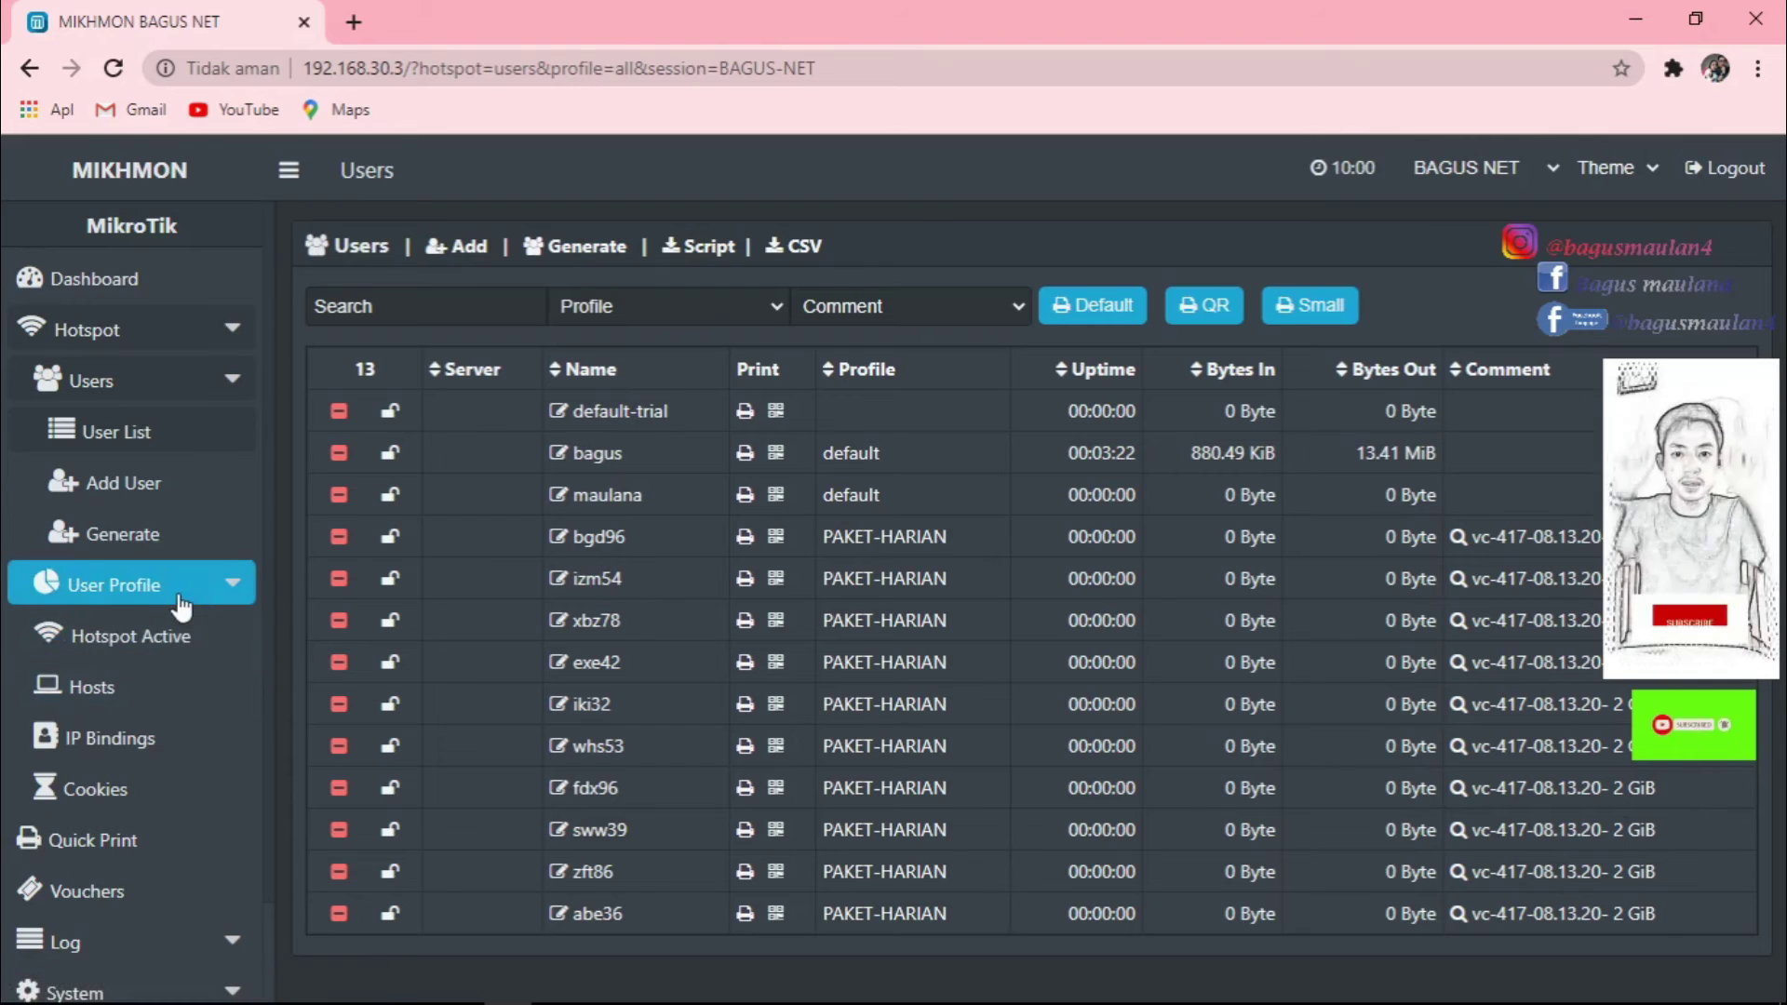
# In Generate User, set quantity 20, user mode Username = Password, and name length 6.
pyautogui.click(127, 533)
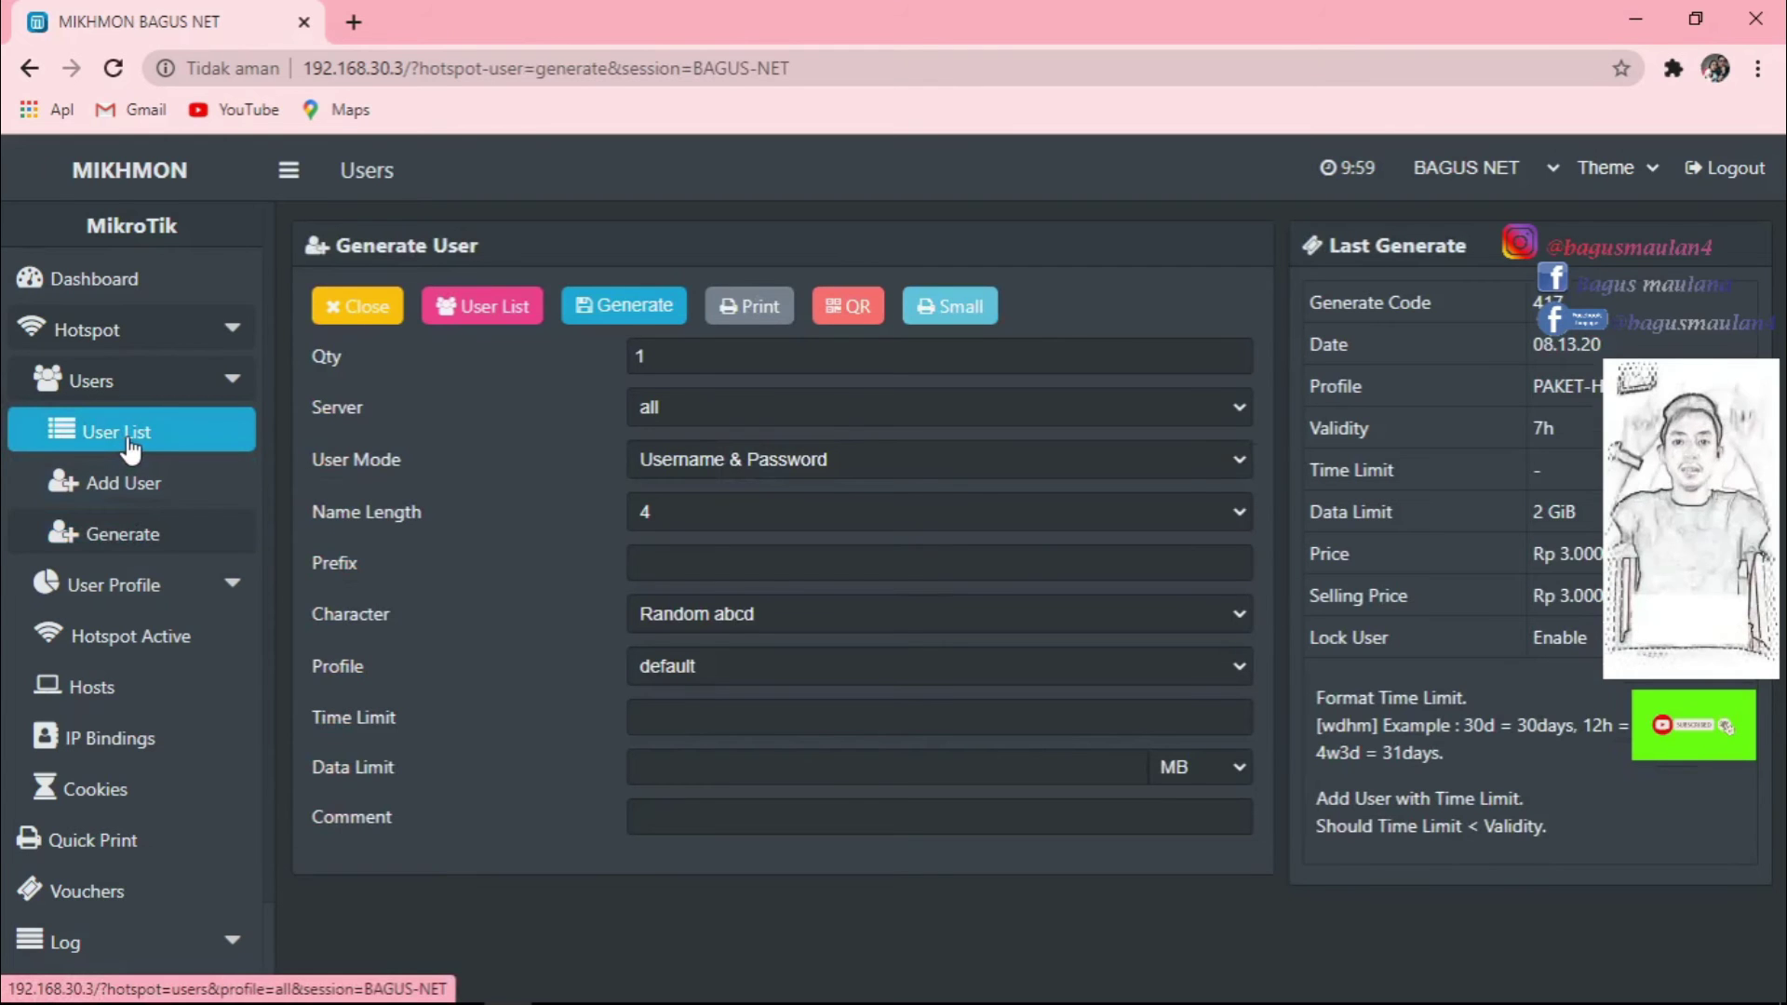
pyautogui.press('Tab')
pyautogui.write('2')
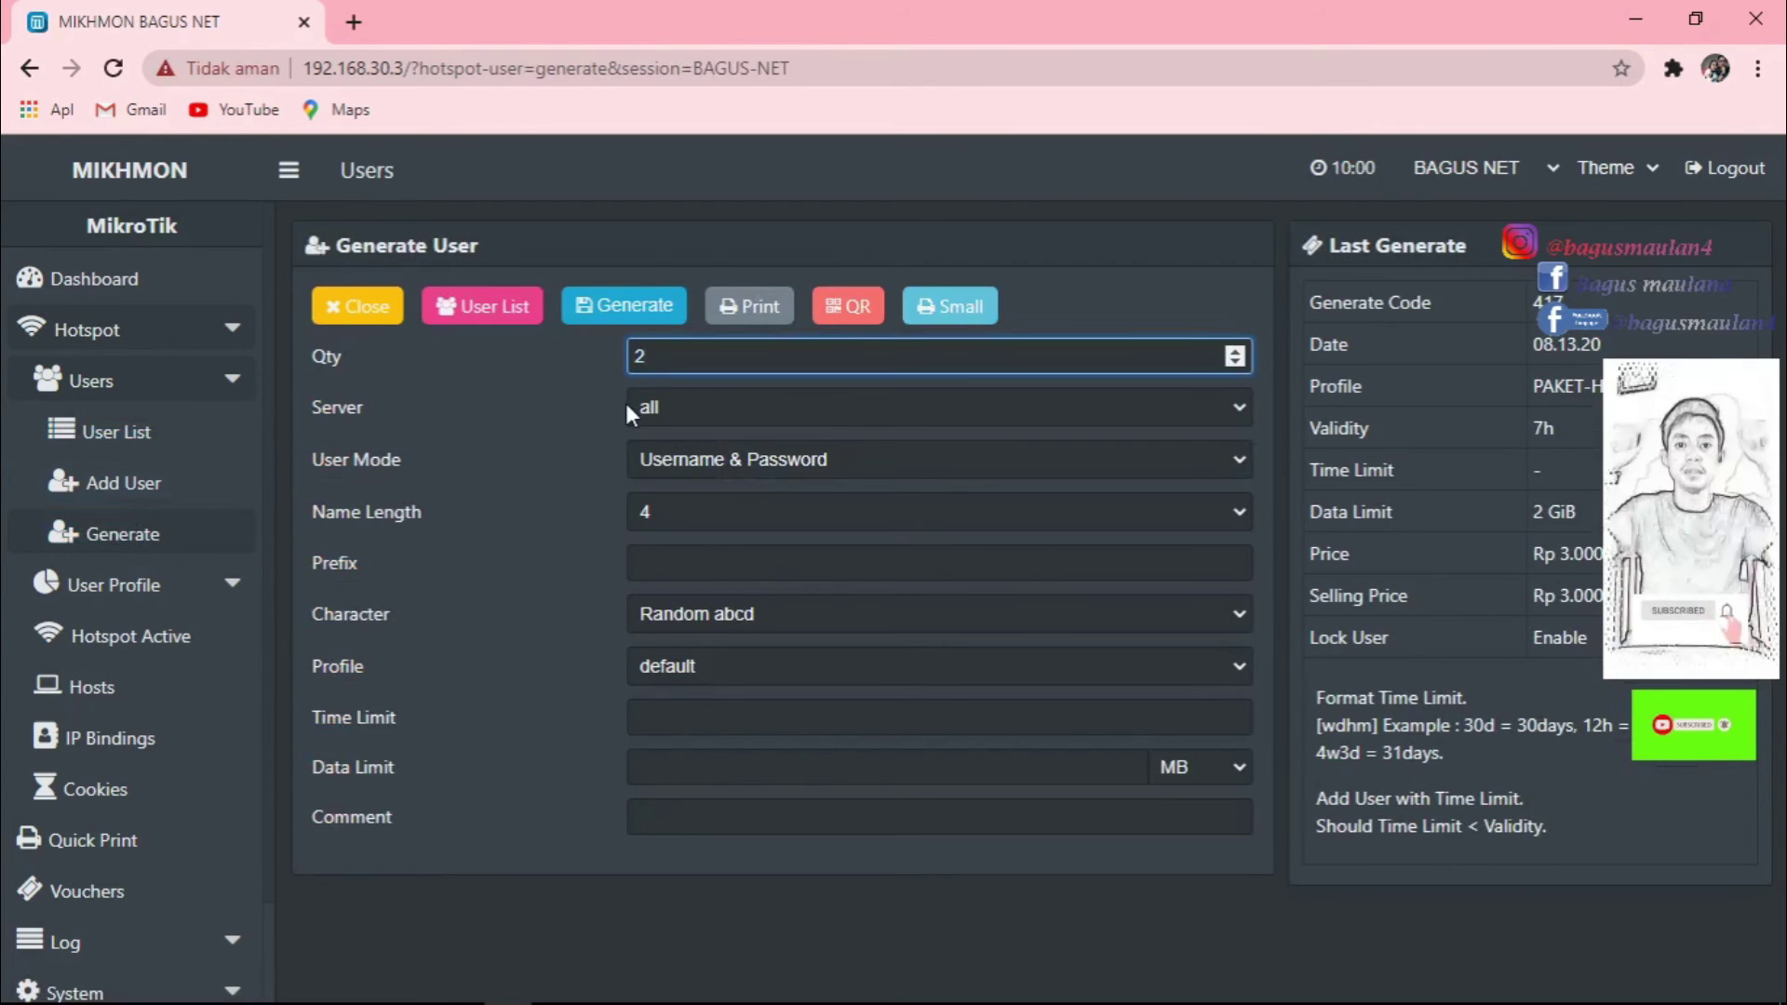
pyautogui.write('0')
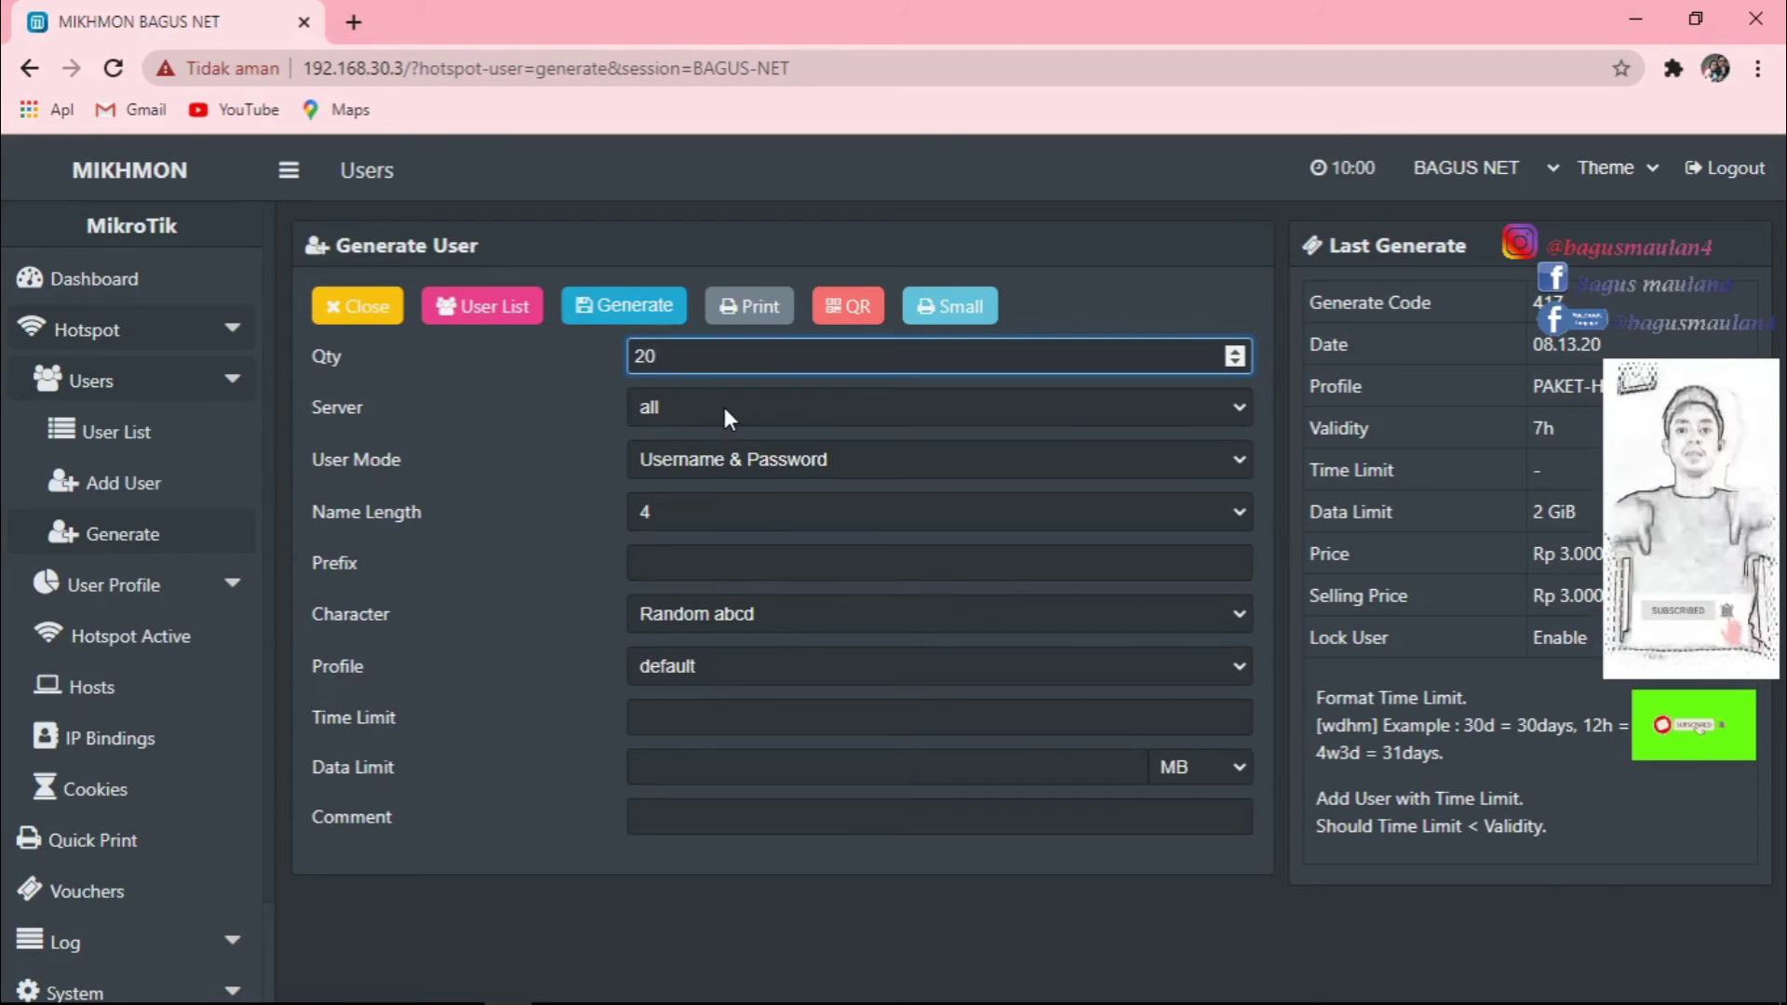
pyautogui.click(762, 454)
pyautogui.click(753, 517)
pyautogui.click(755, 511)
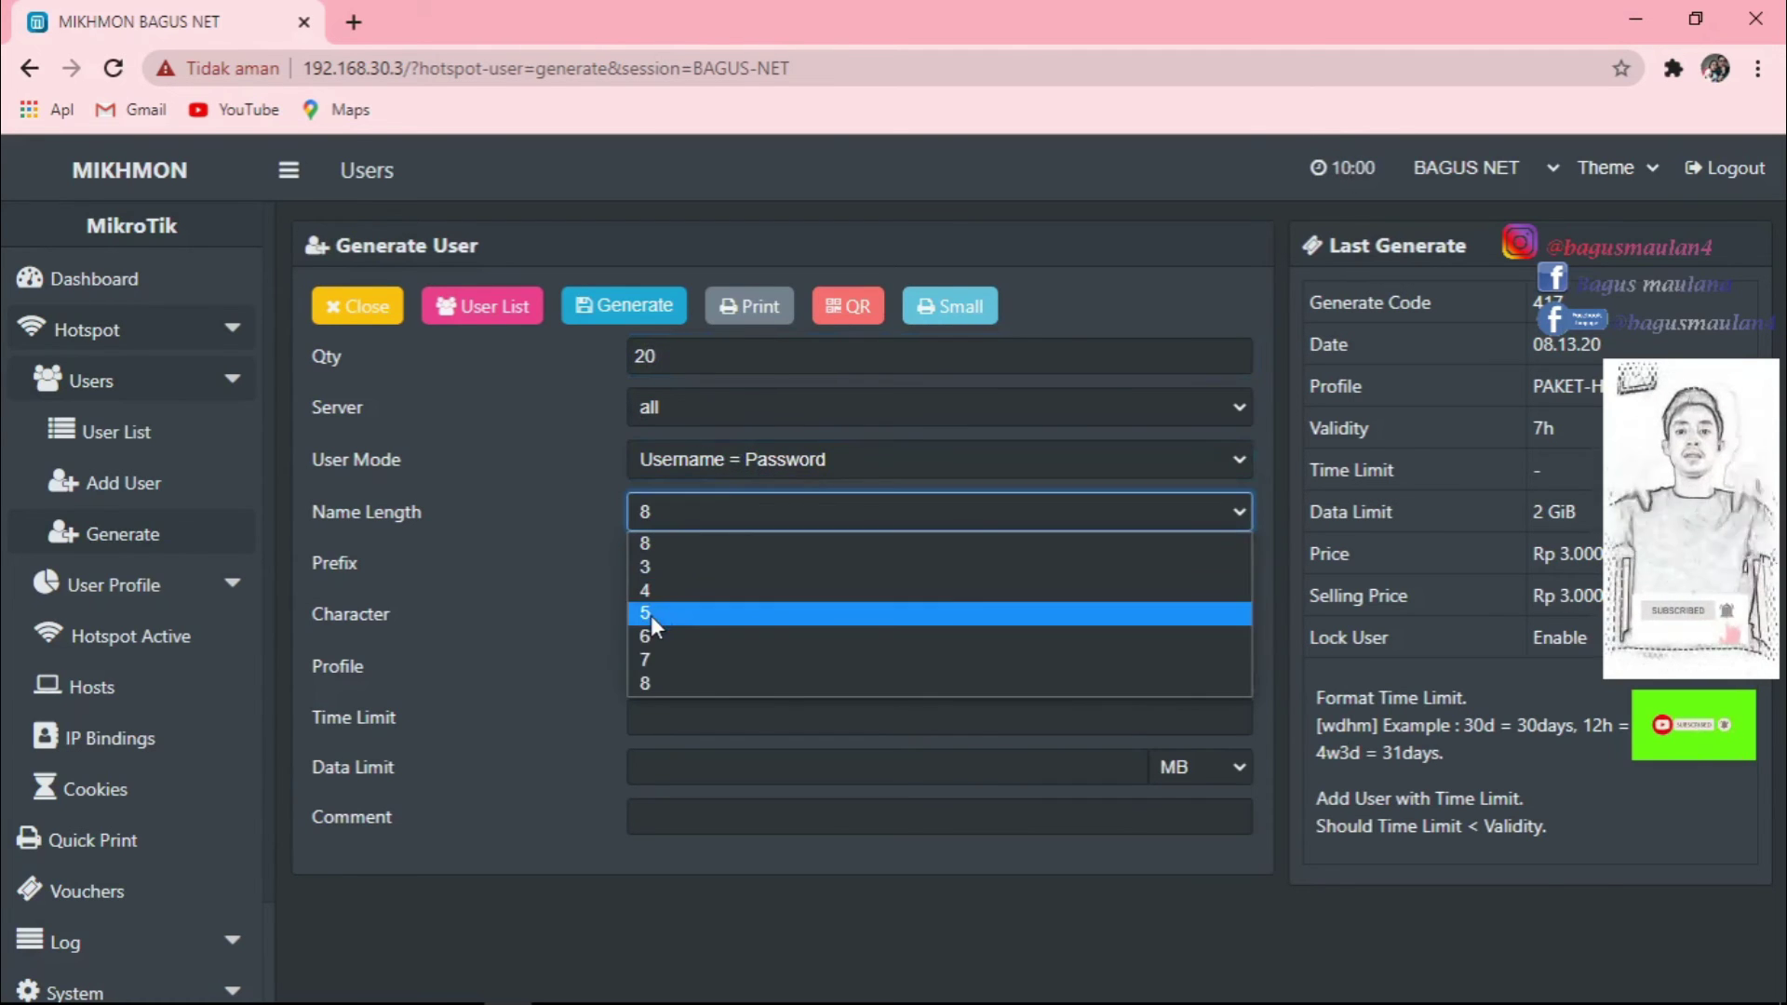
pyautogui.click(650, 616)
pyautogui.click(712, 505)
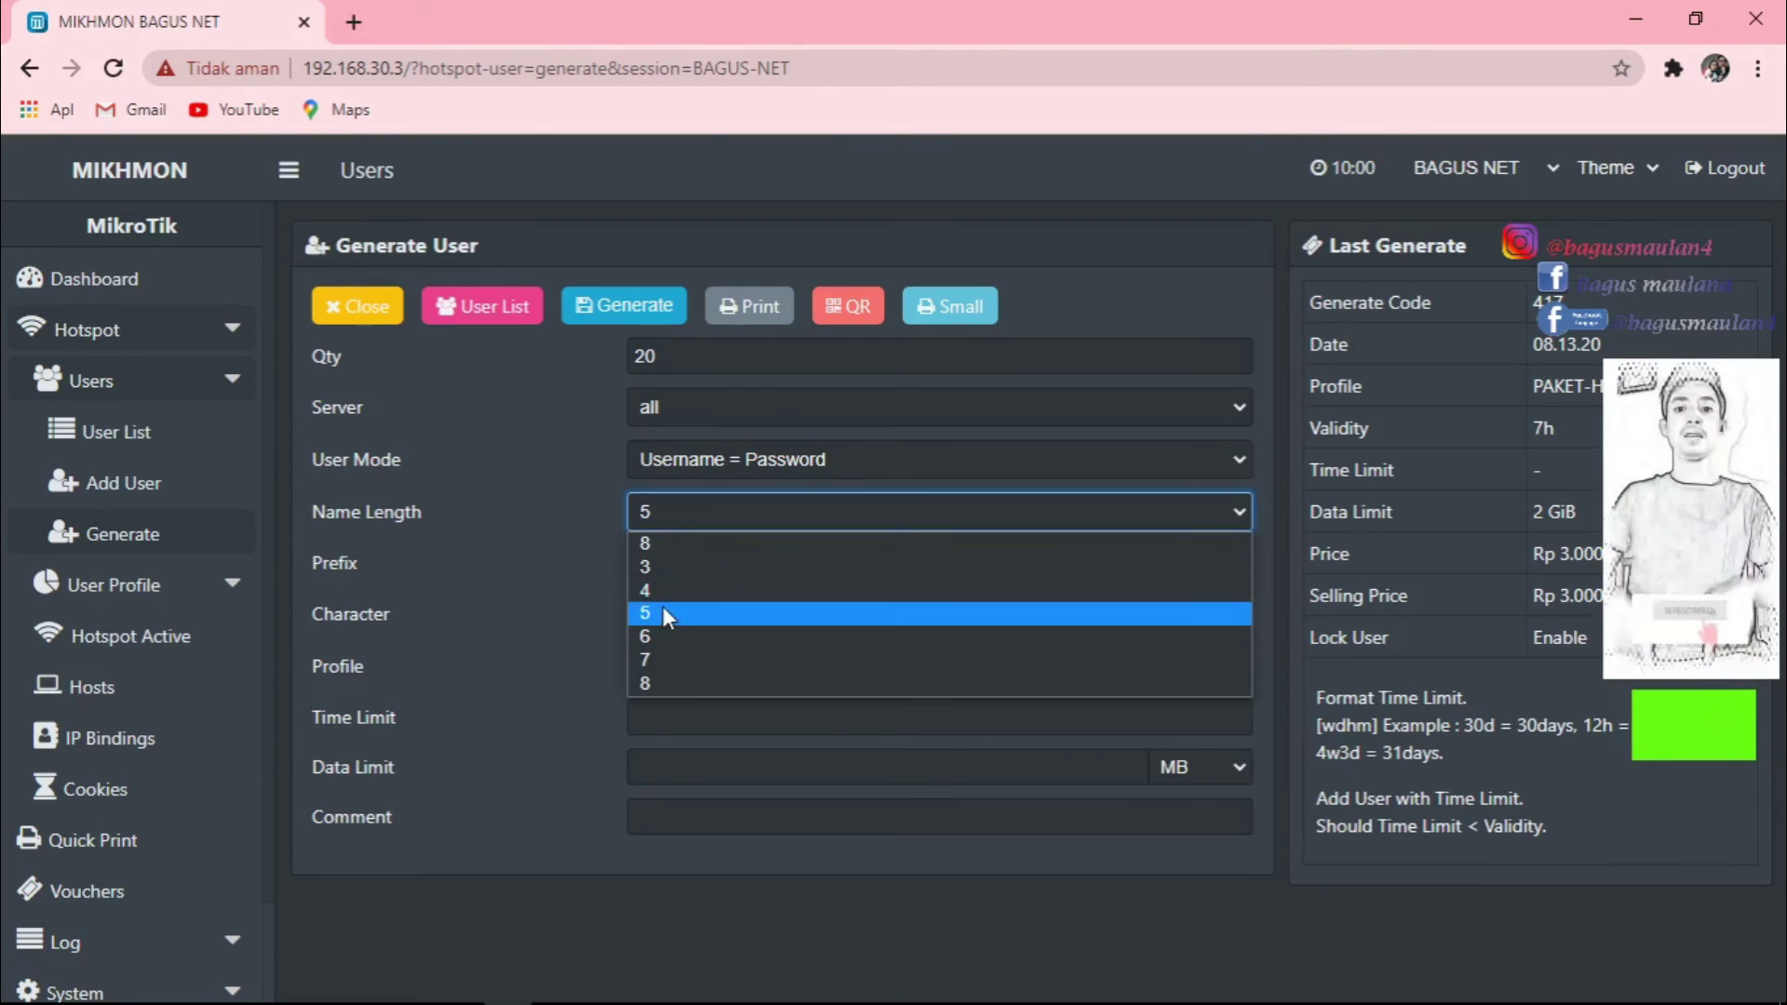
pyautogui.click(649, 640)
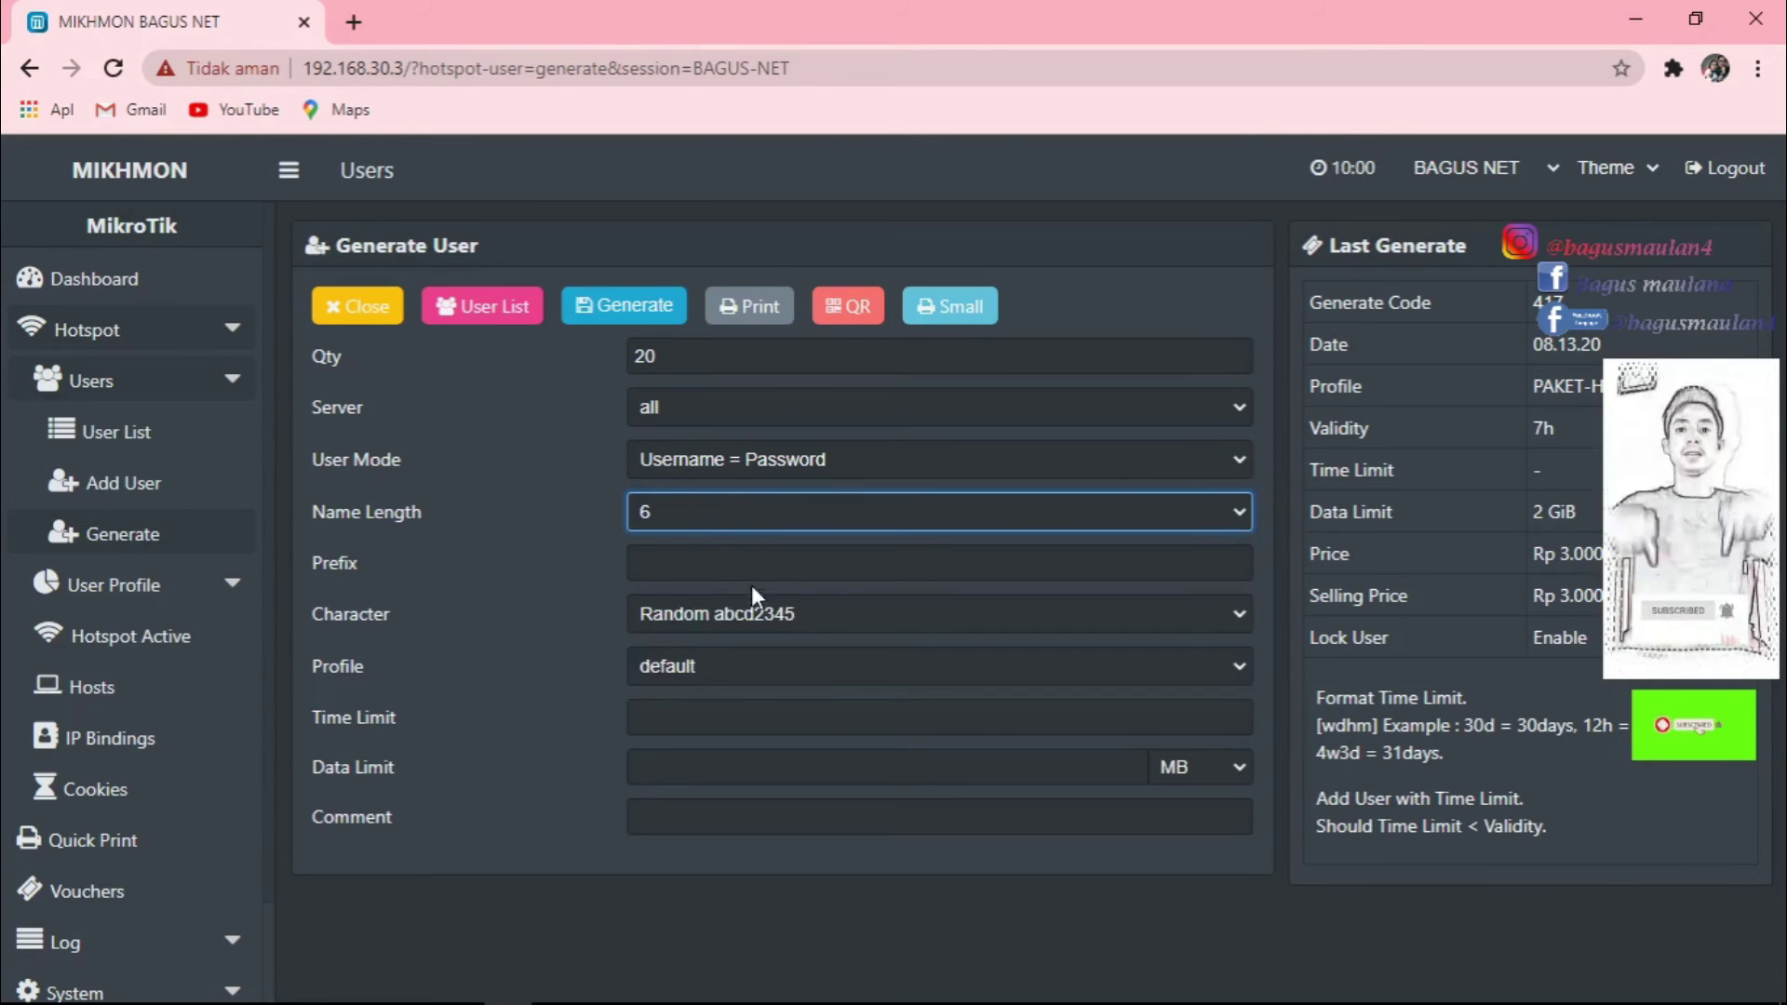
# Assign the PAKET-BULANAN profile, generate the batch, and view the user list.
pyautogui.click(780, 662)
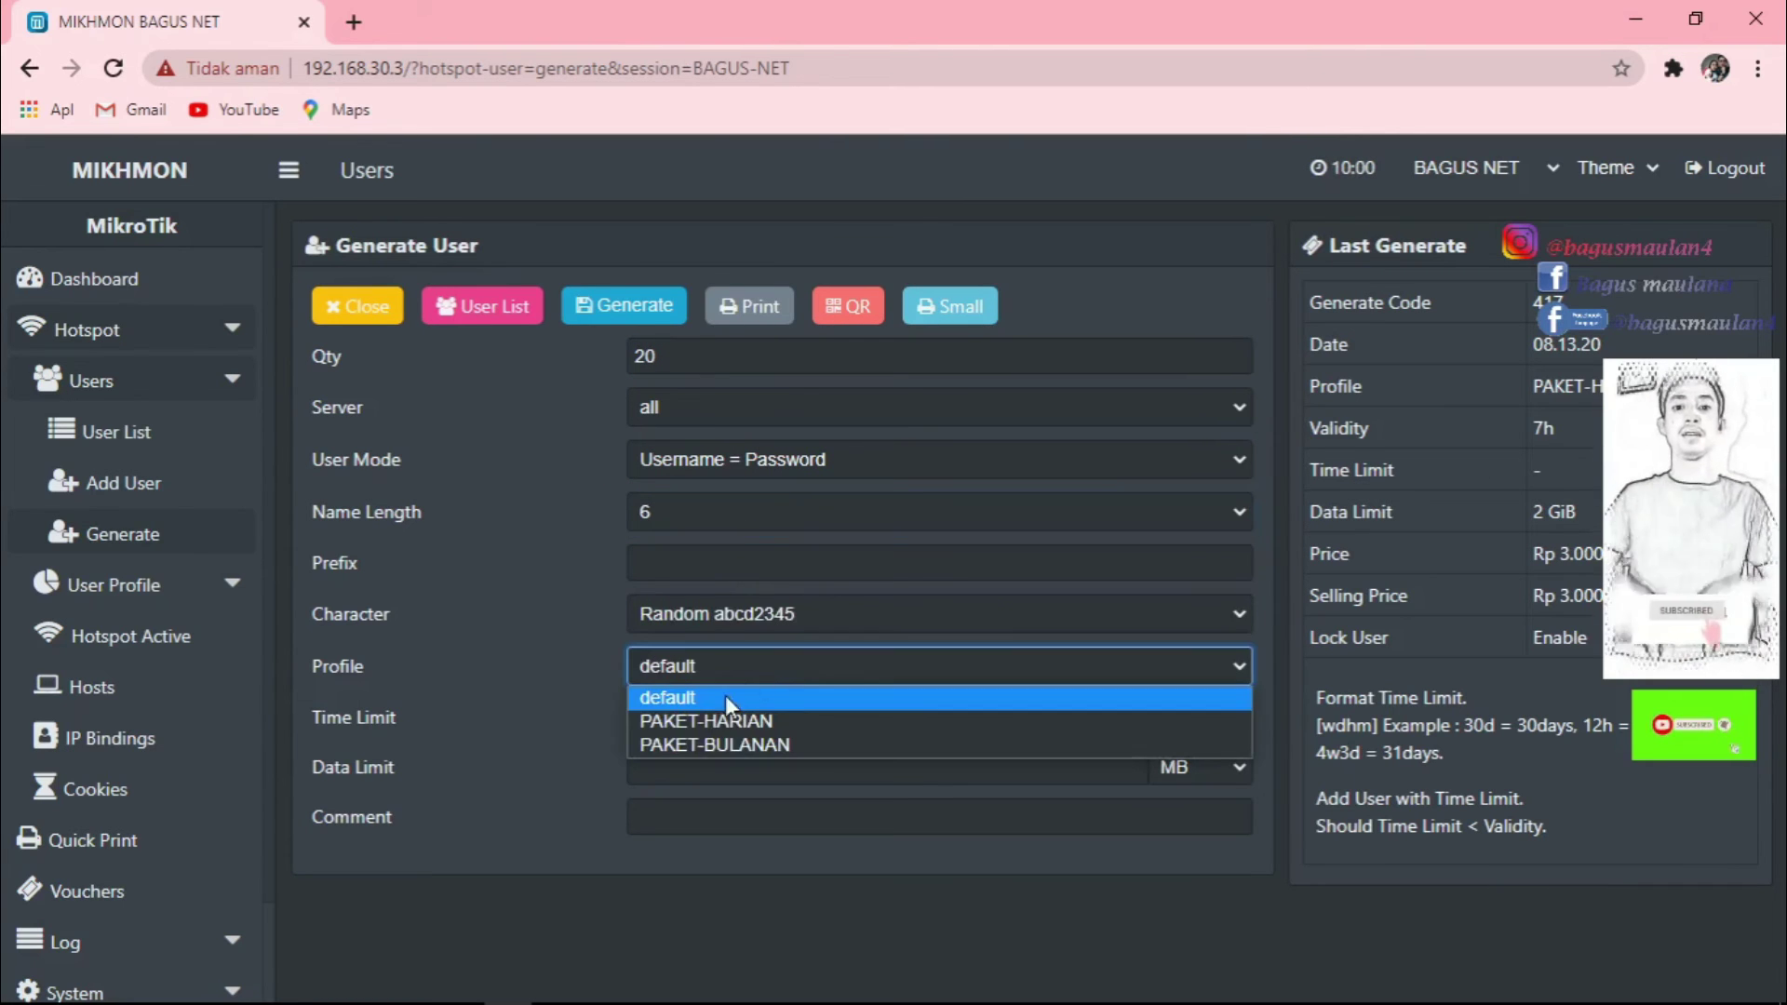
pyautogui.click(735, 746)
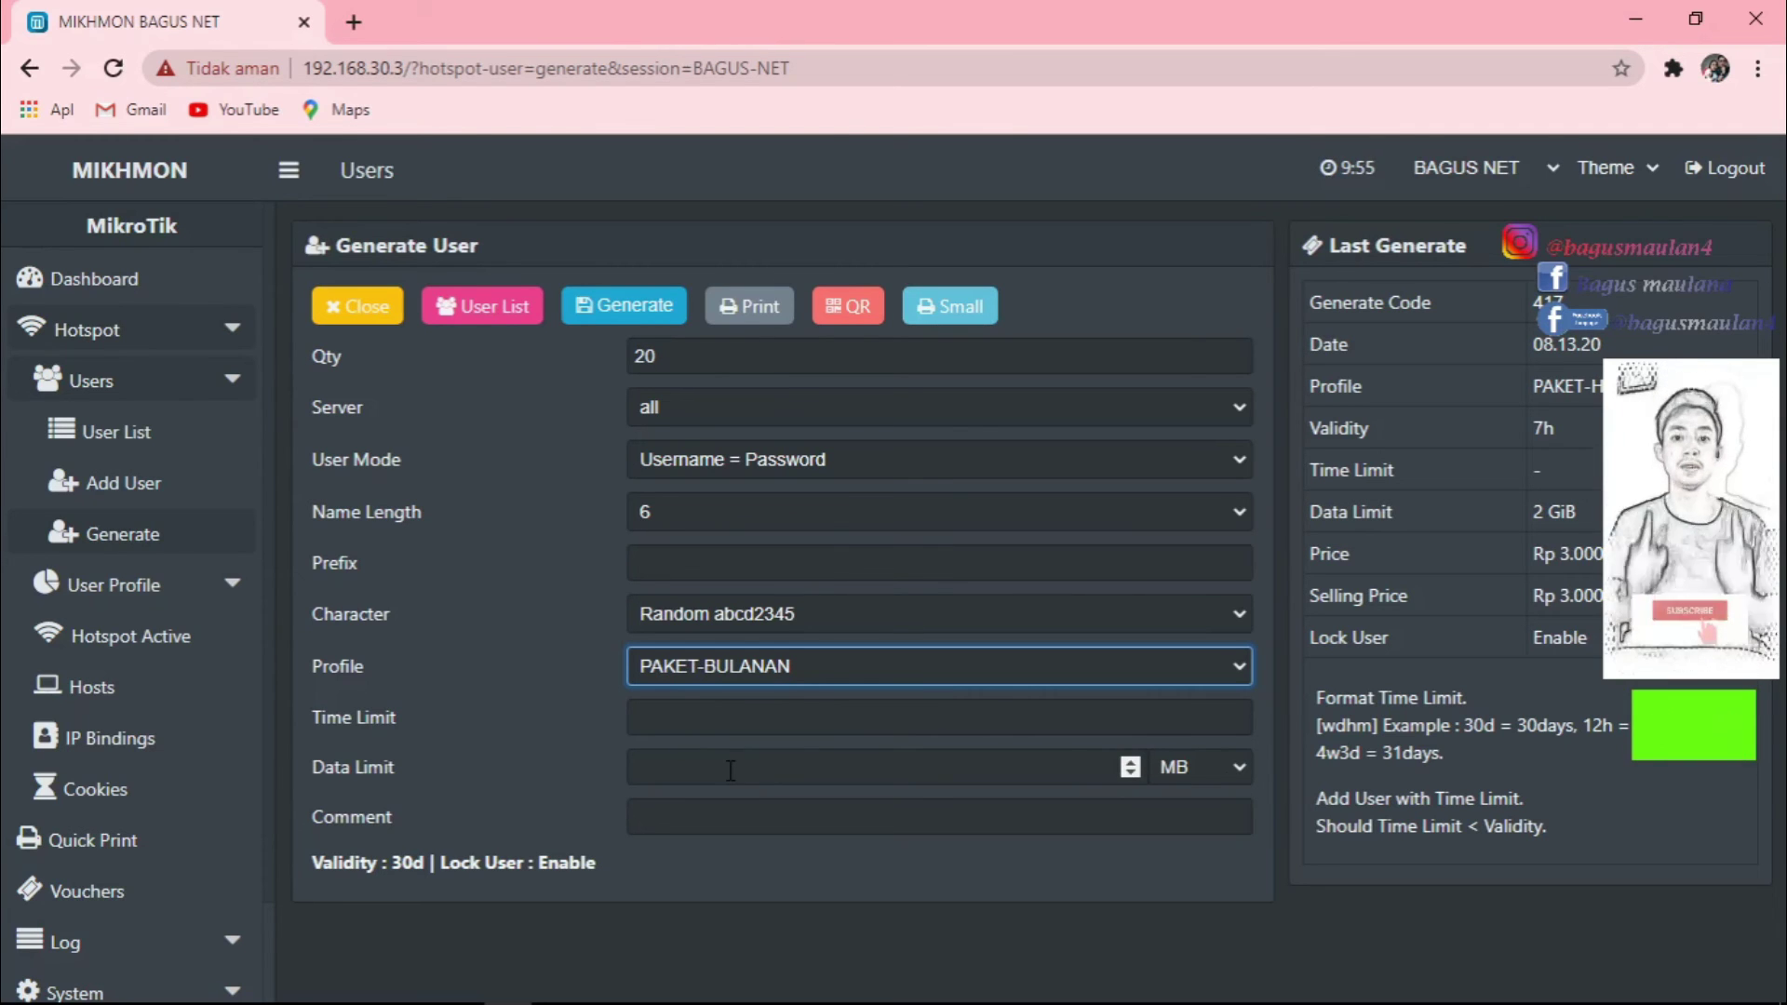
pyautogui.click(622, 307)
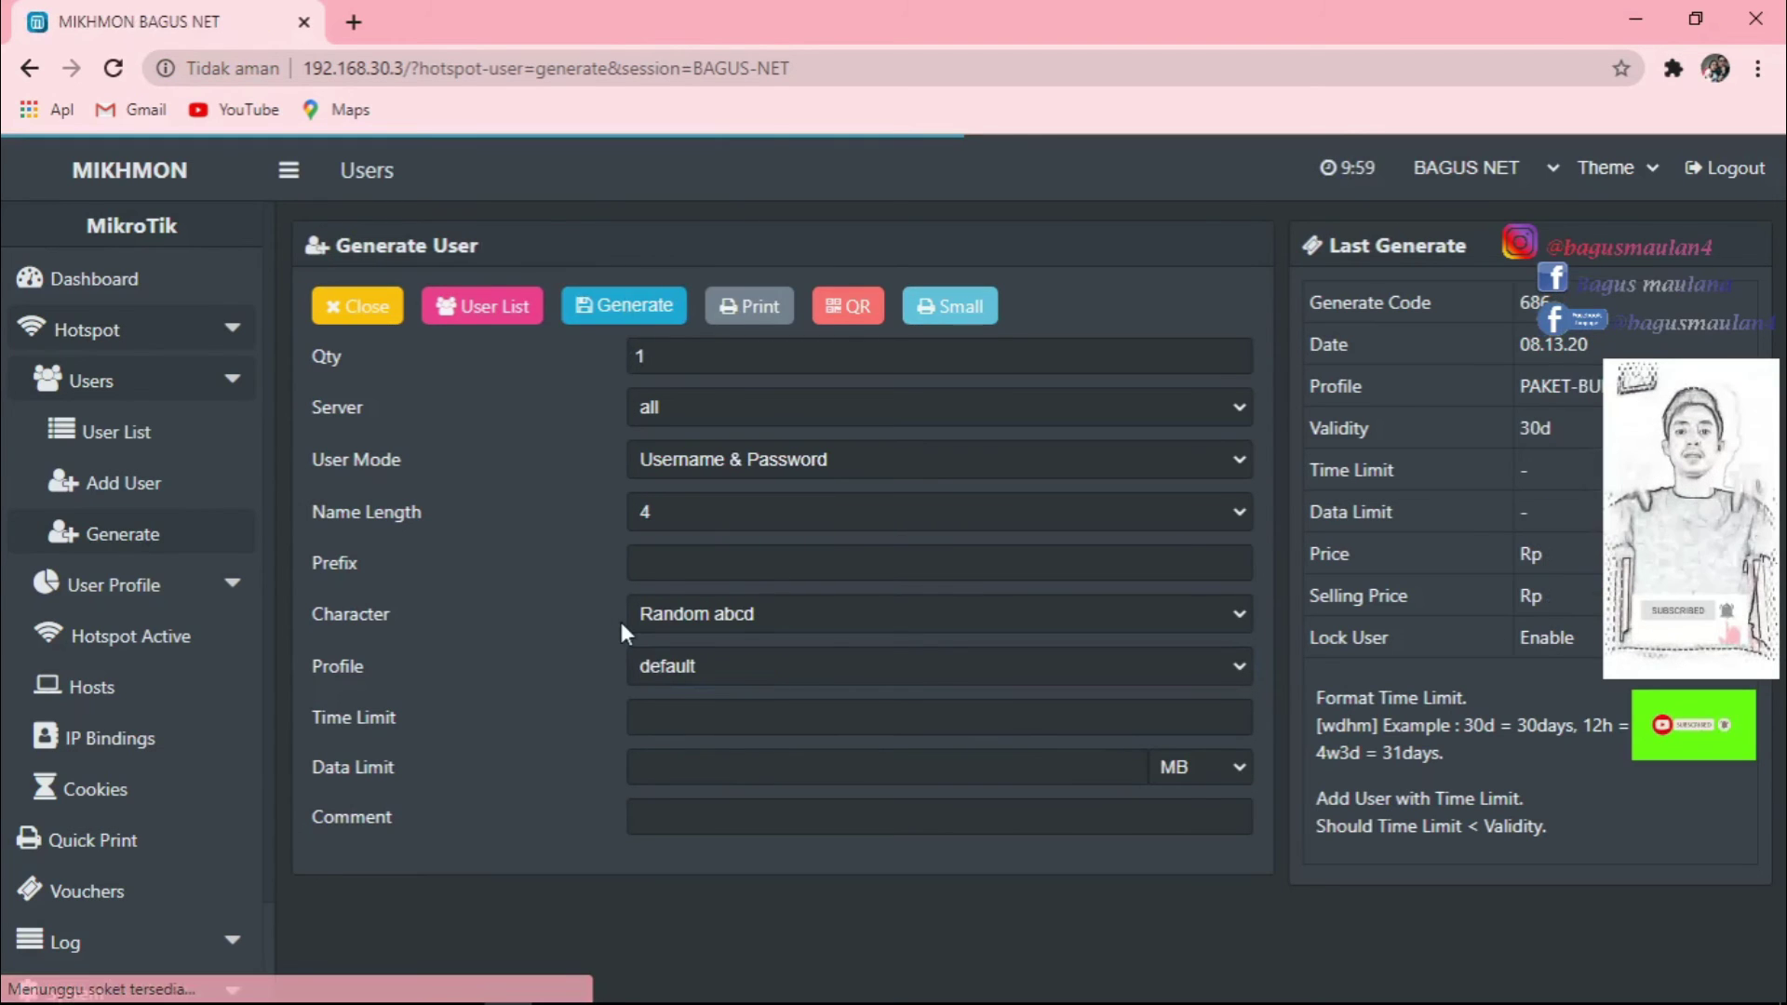
pyautogui.click(130, 436)
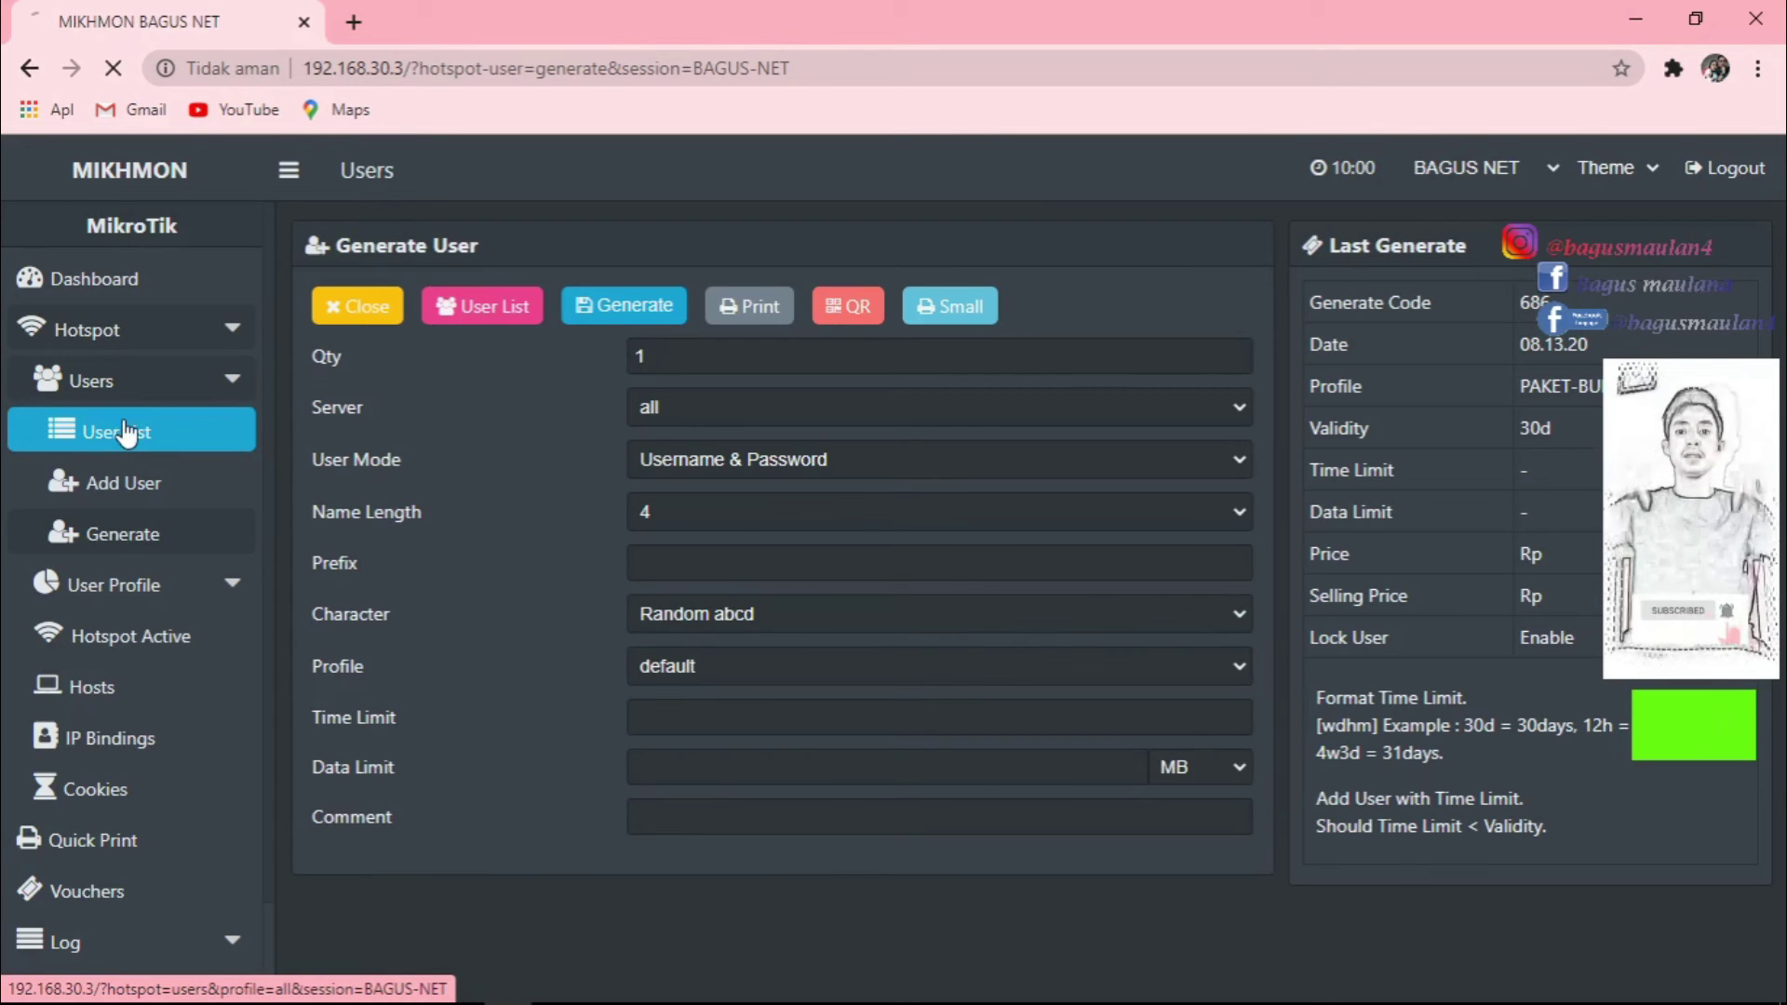
# Review the 33-user list with the Profile filter on Show All, then reopen the Profile filter.
pyautogui.scroll(-5, 870, 516)
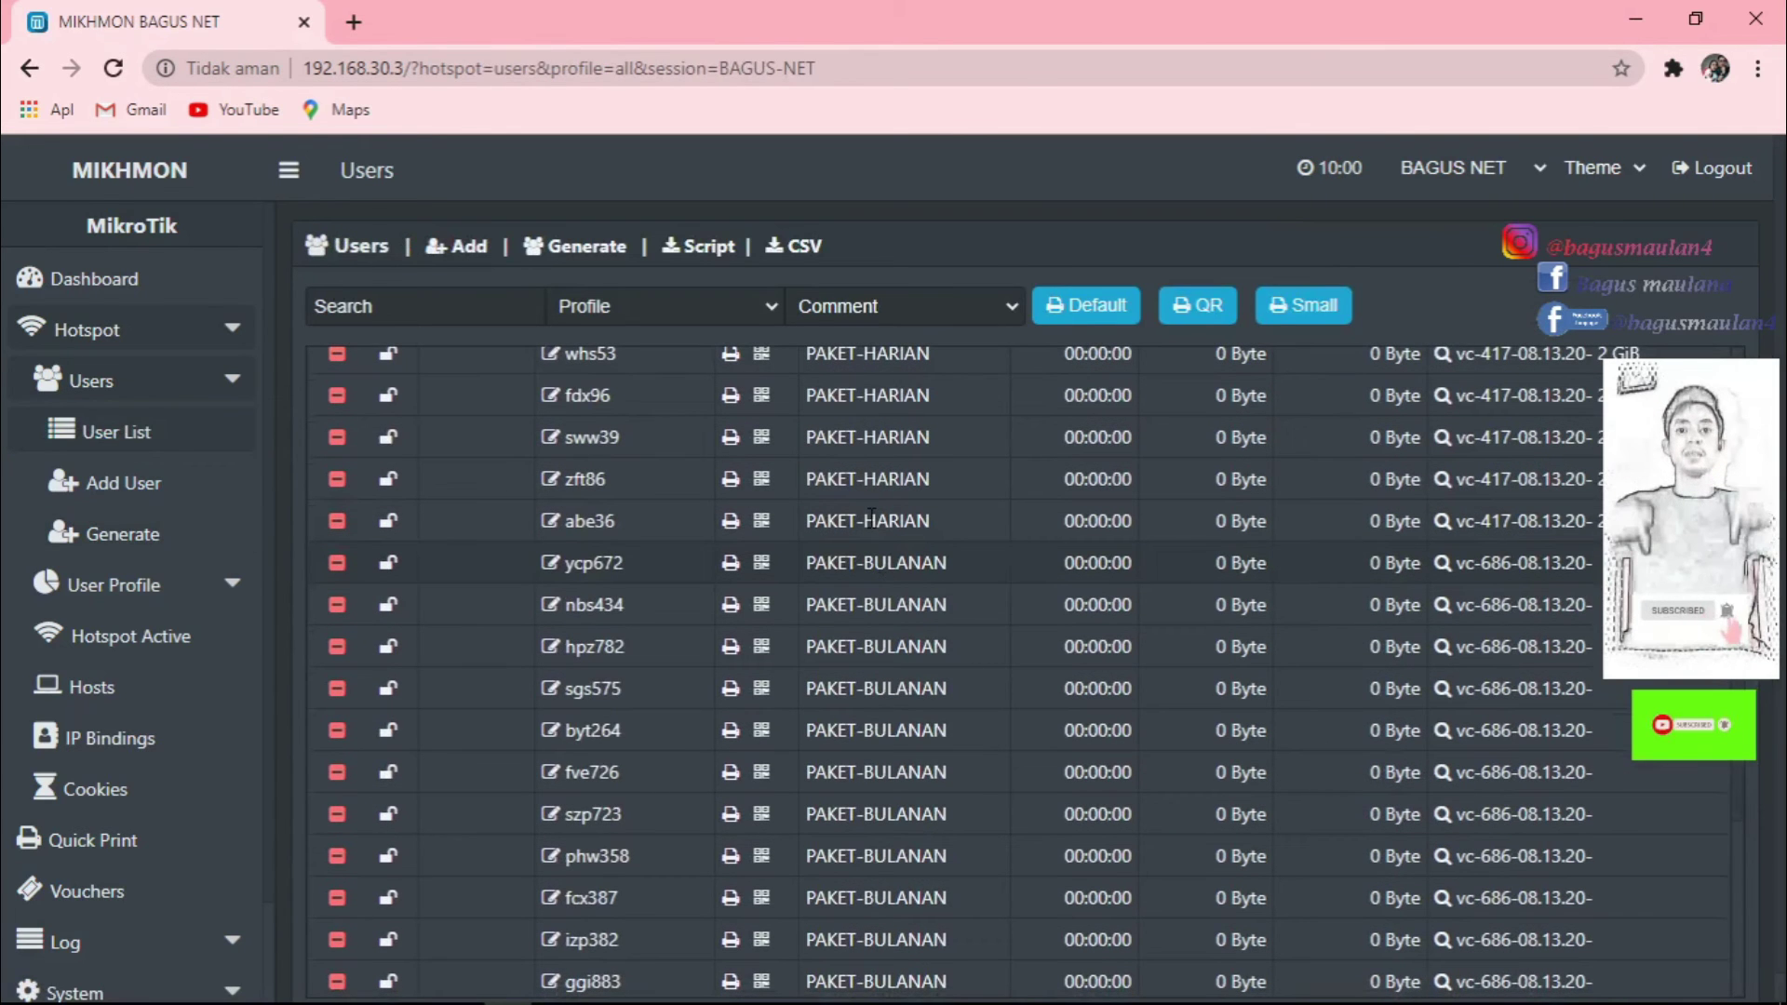
pyautogui.scroll(5, 870, 517)
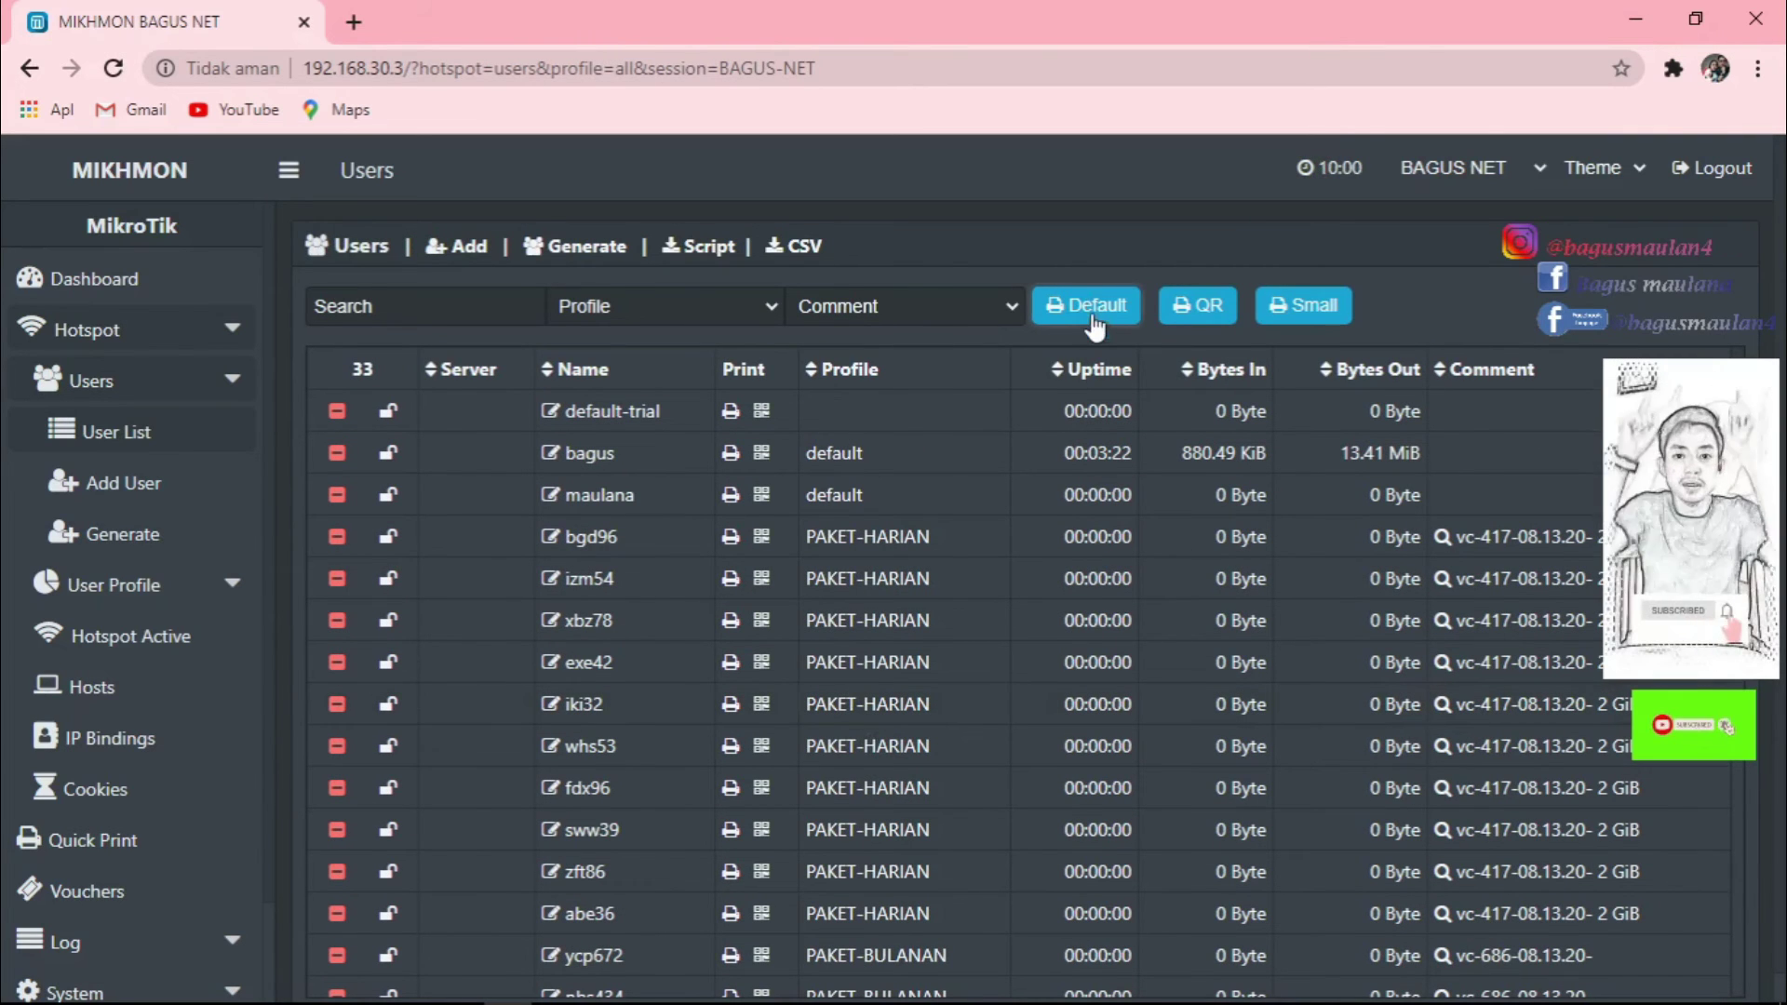
pyautogui.click(774, 305)
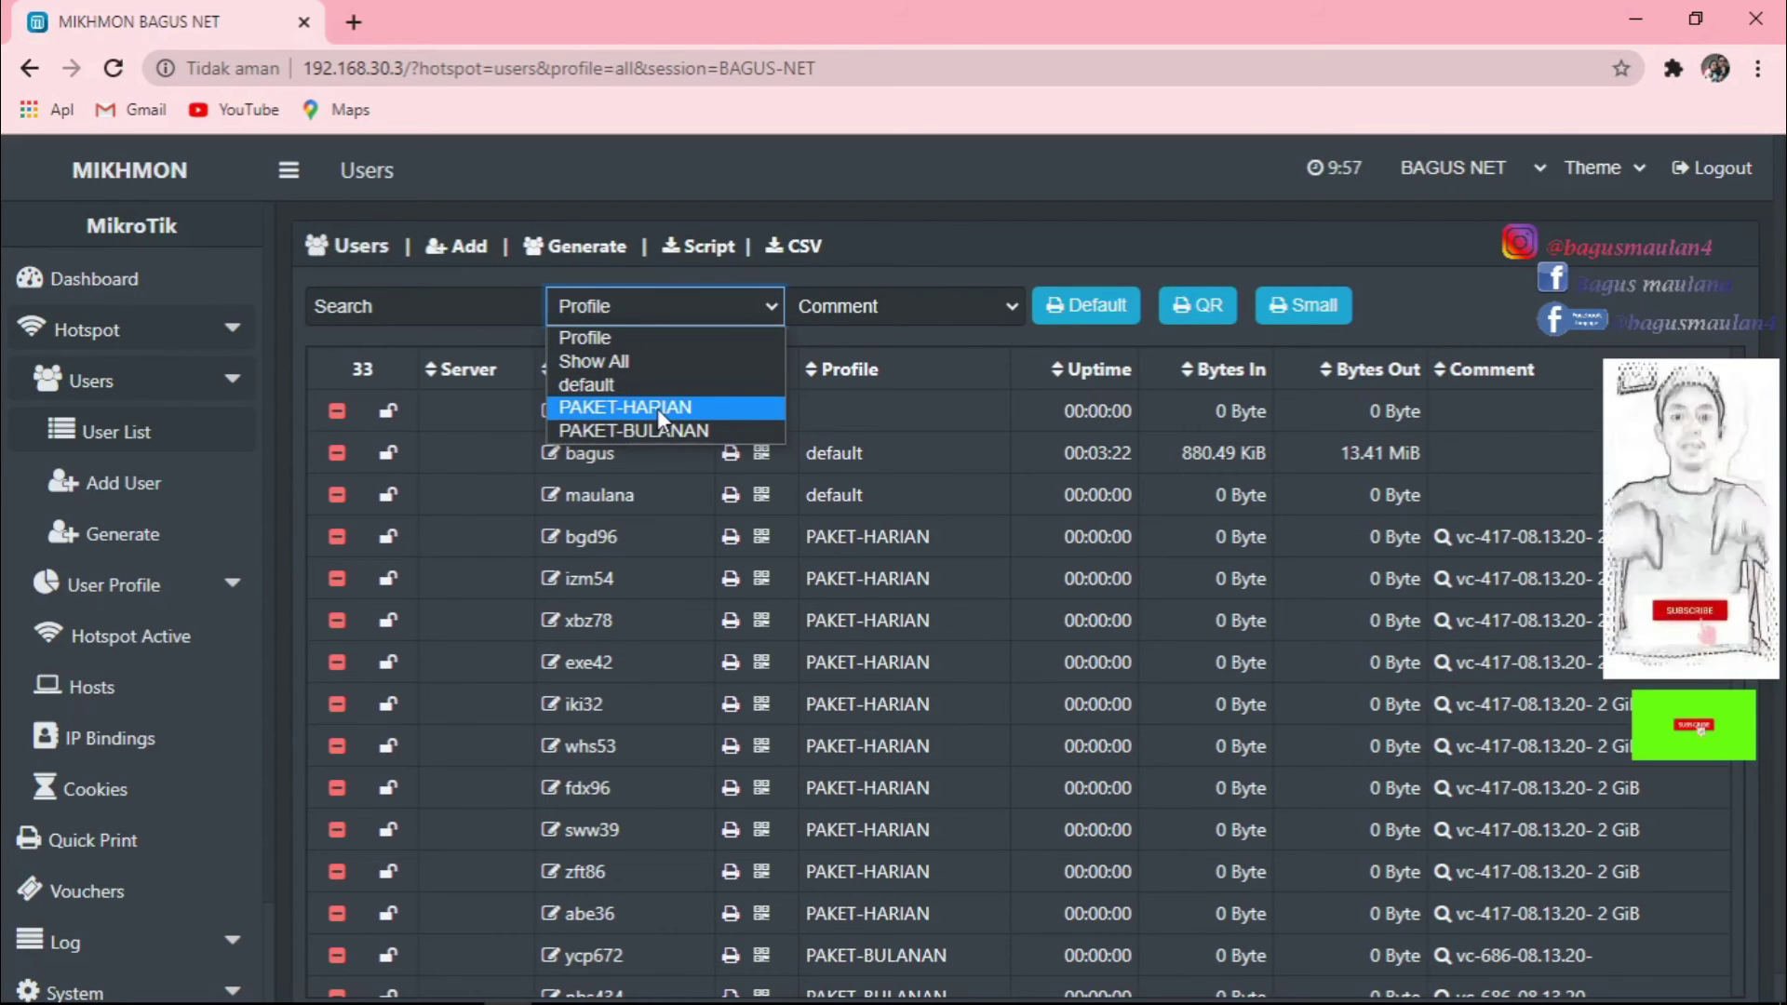
pyautogui.click(604, 361)
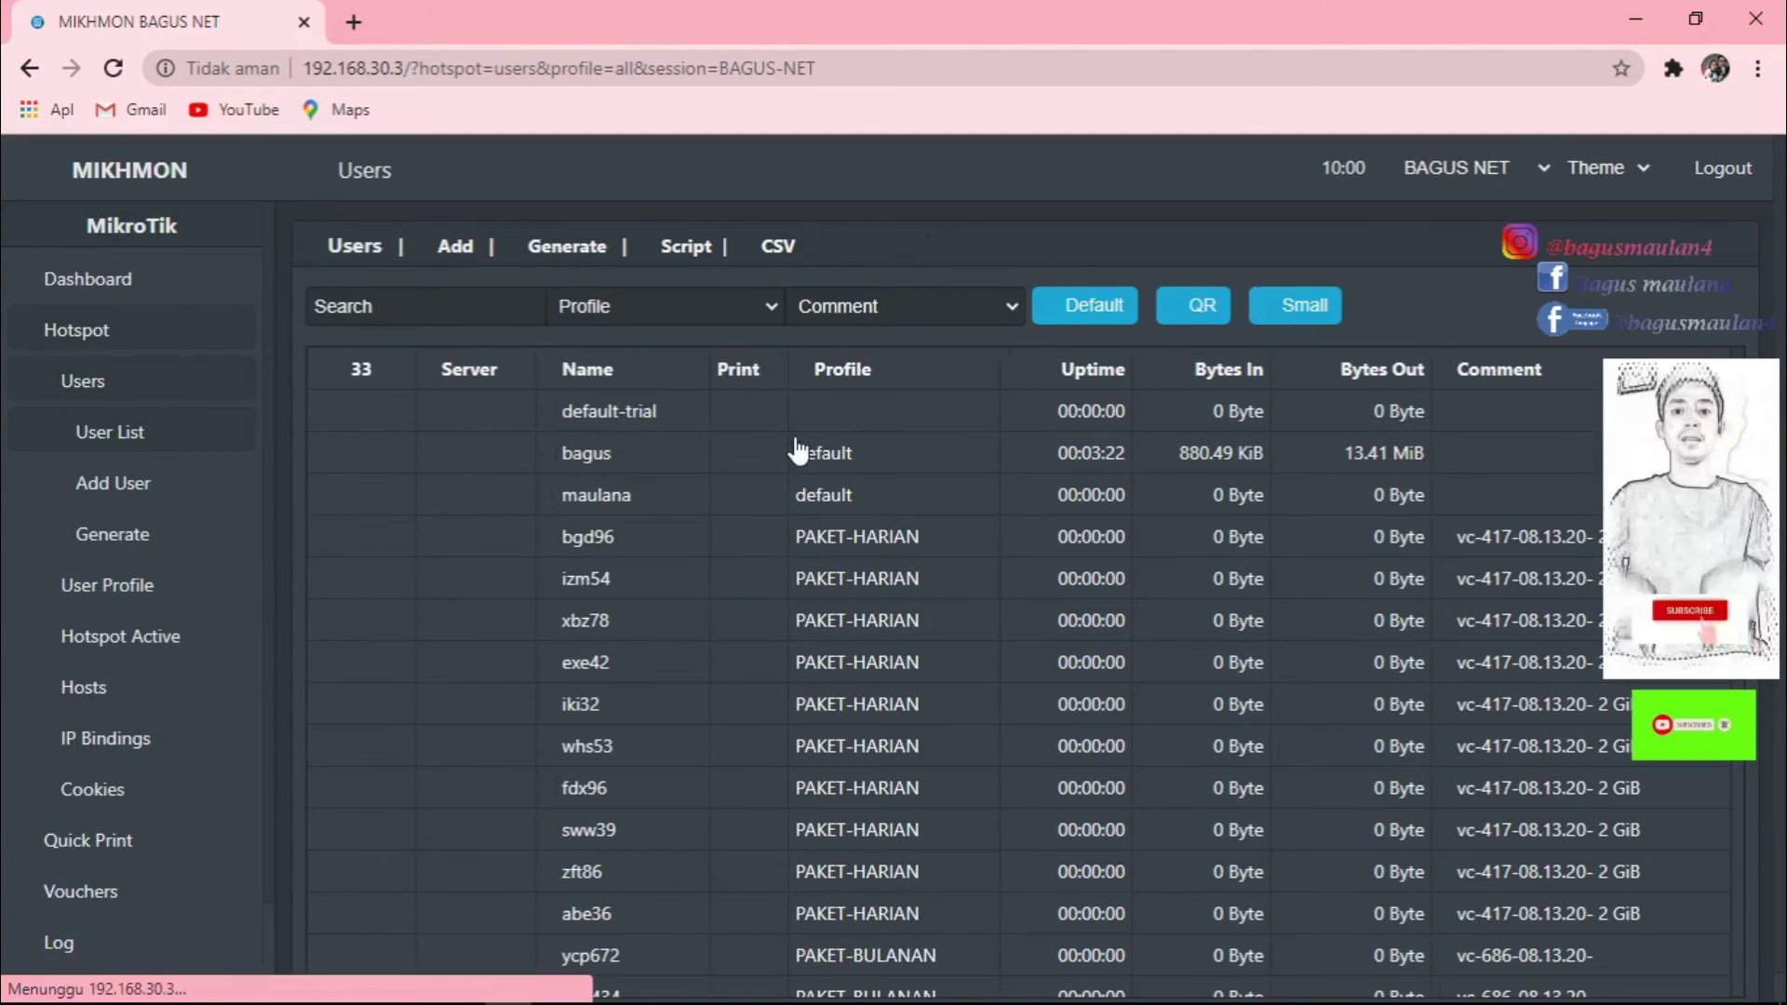
pyautogui.click(1003, 309)
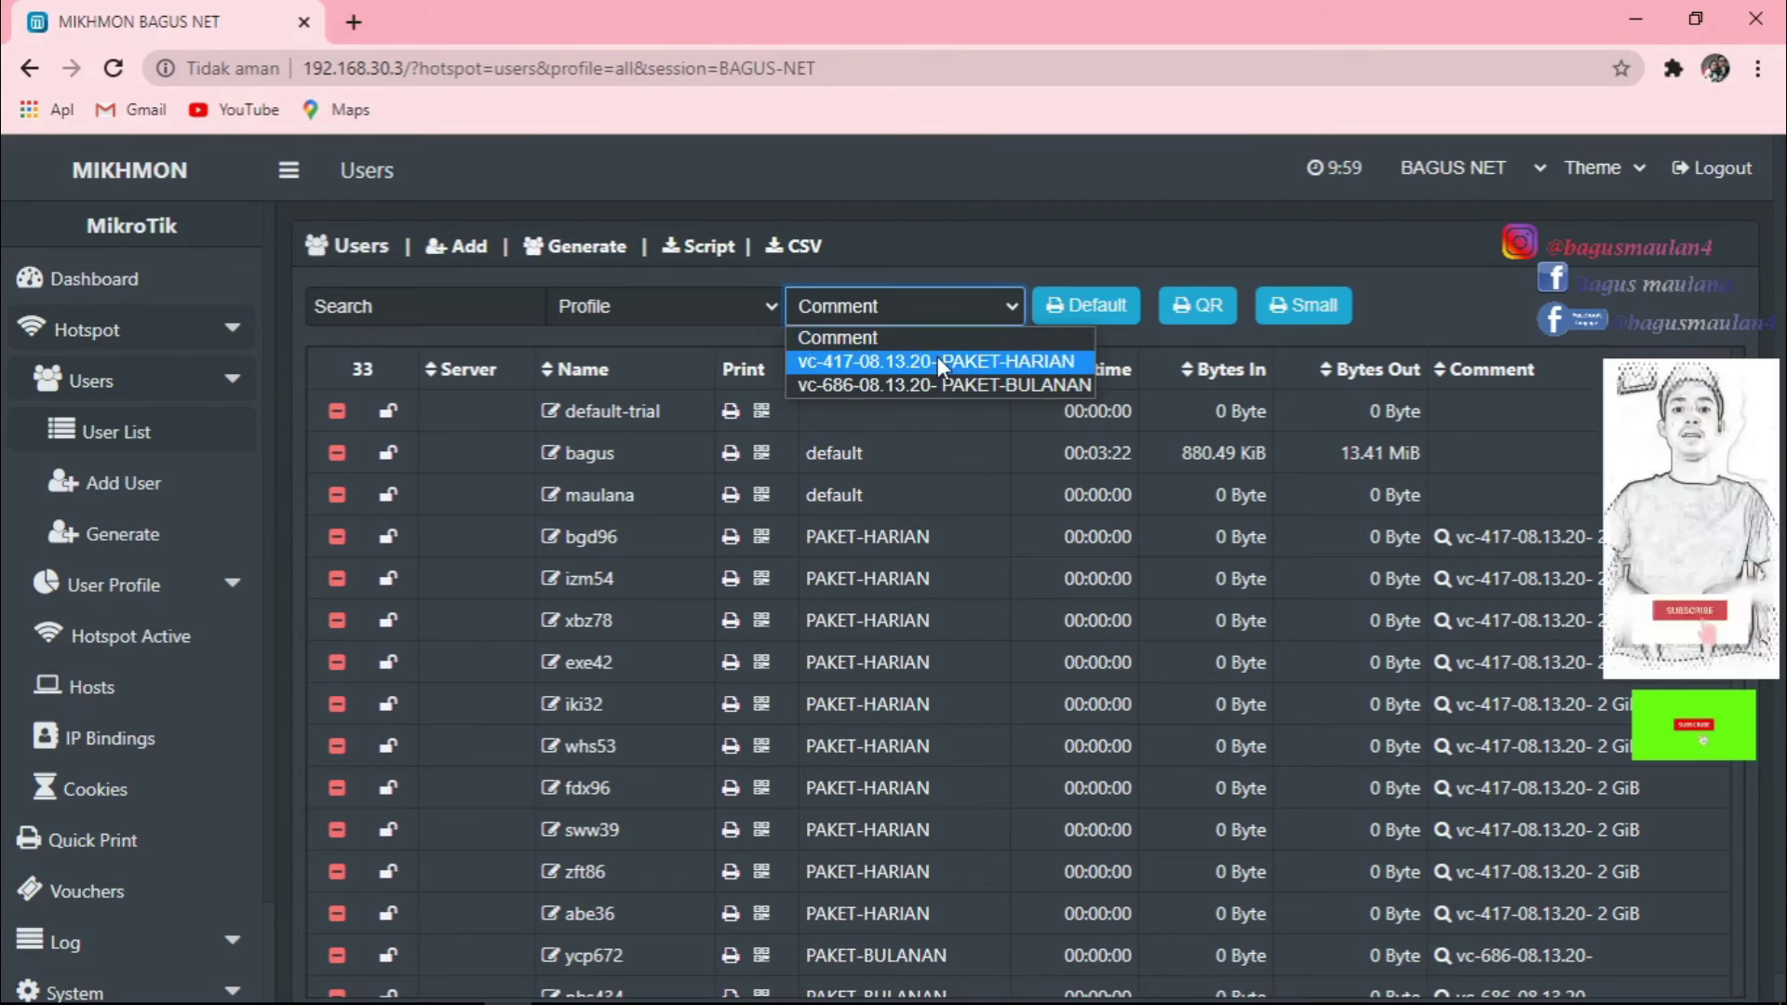
pyautogui.click(767, 306)
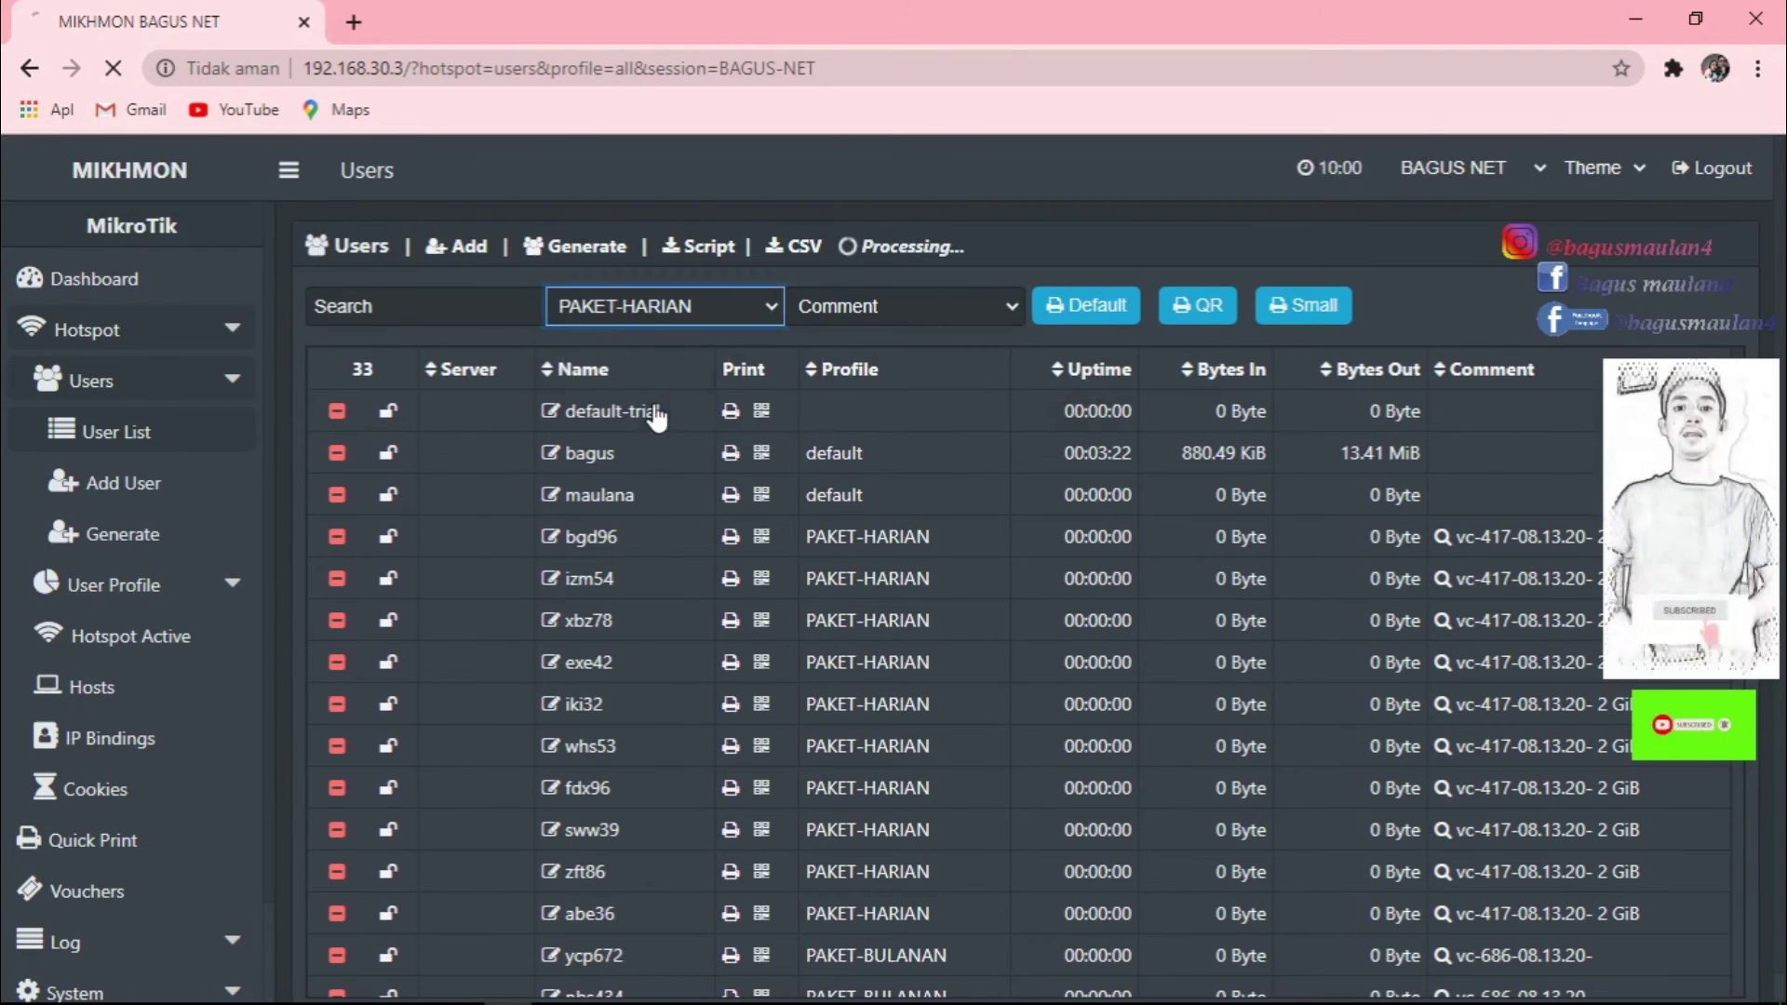
# Filter to PAKET-HARIAN batch vc-417-08.13.20- and open its ten vouchers on the Default print sheet.
pyautogui.click(653, 406)
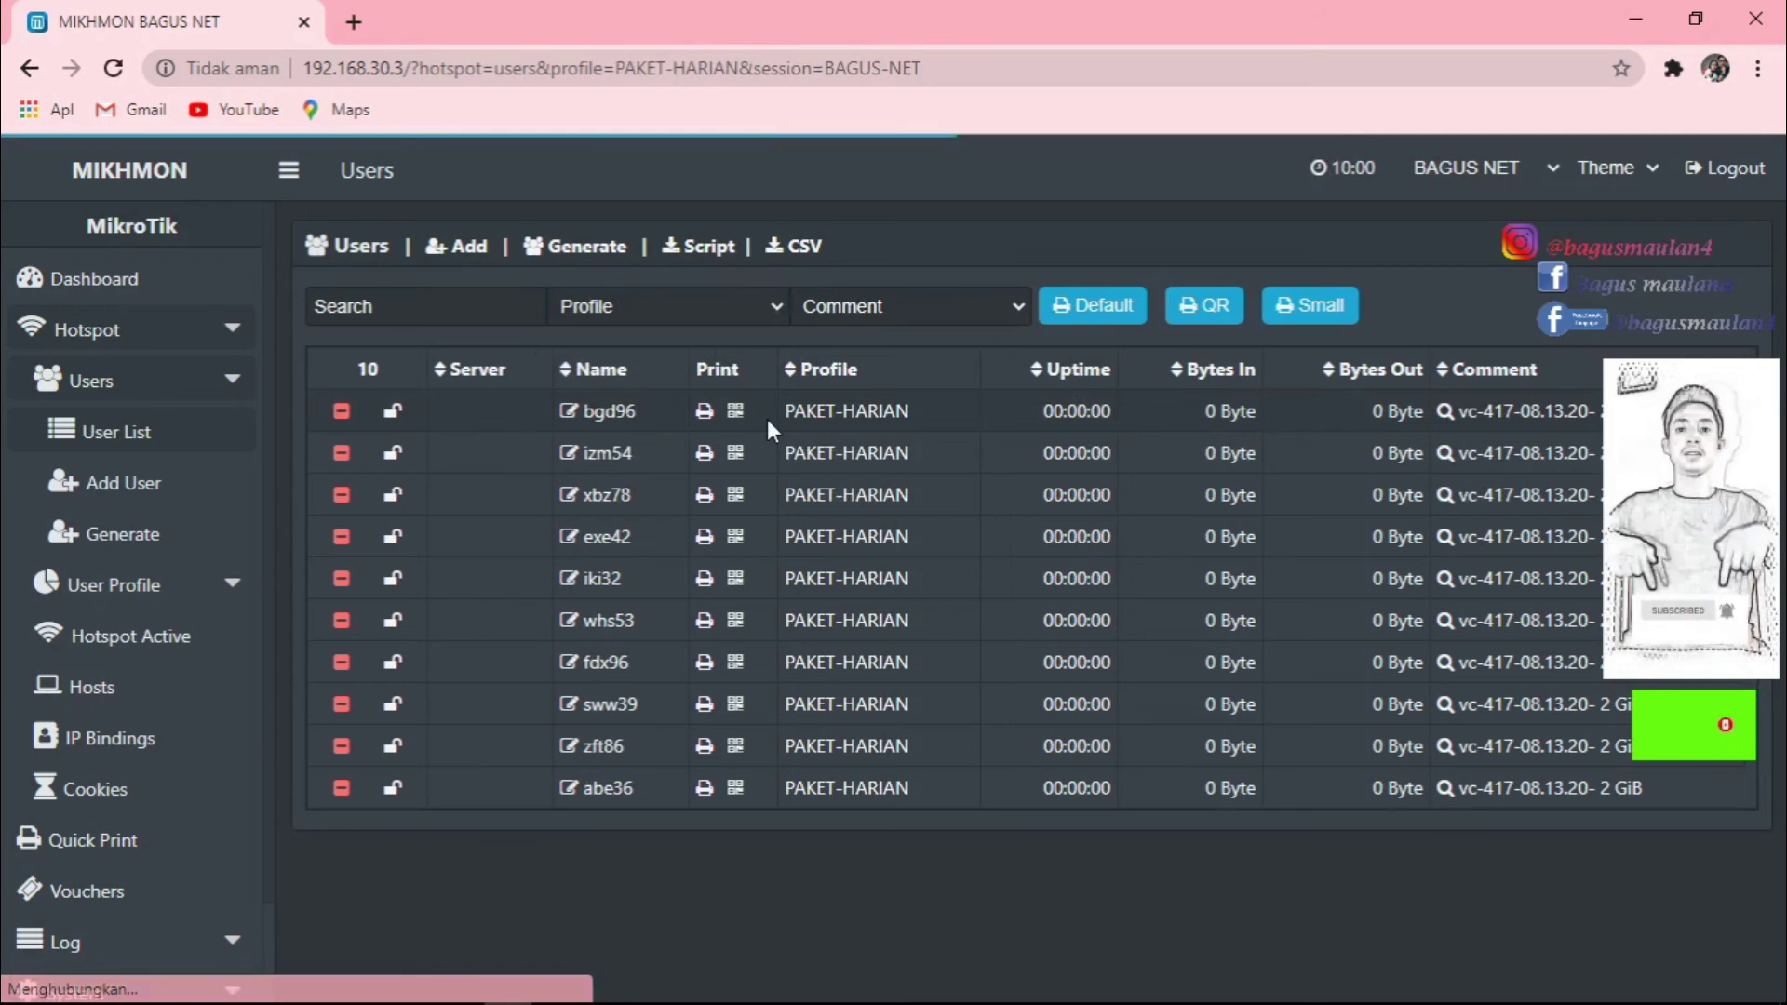
pyautogui.click(903, 307)
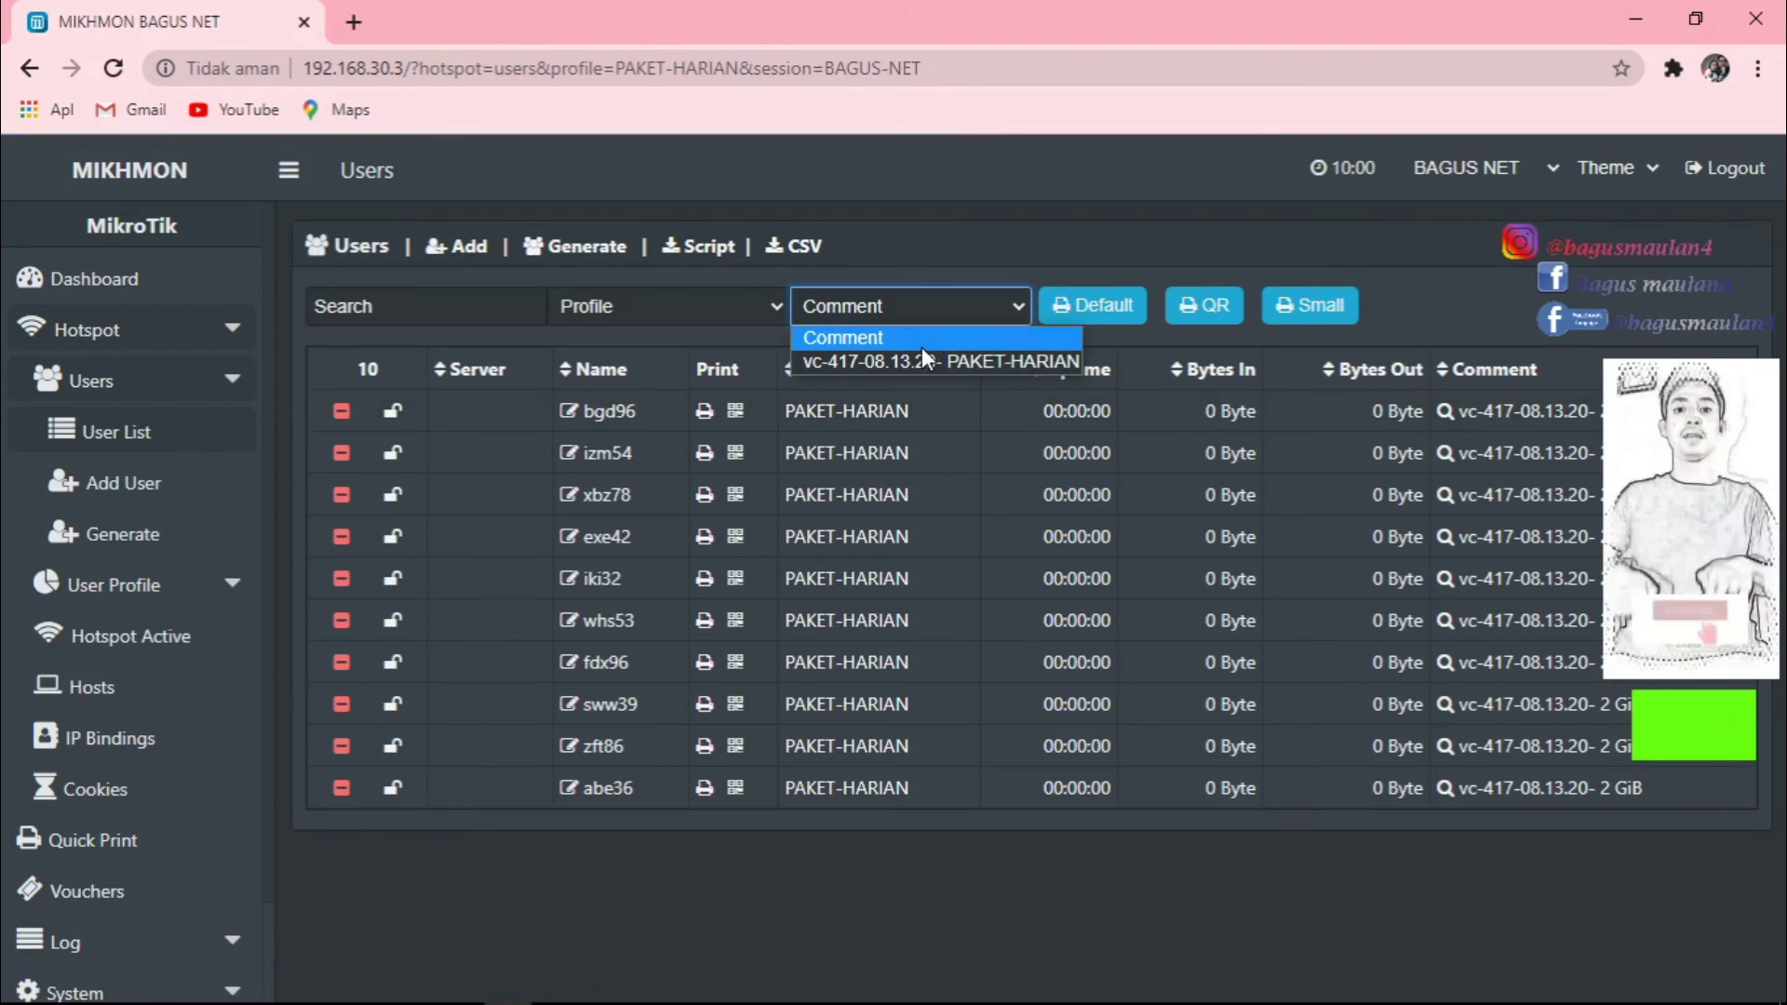
pyautogui.click(924, 360)
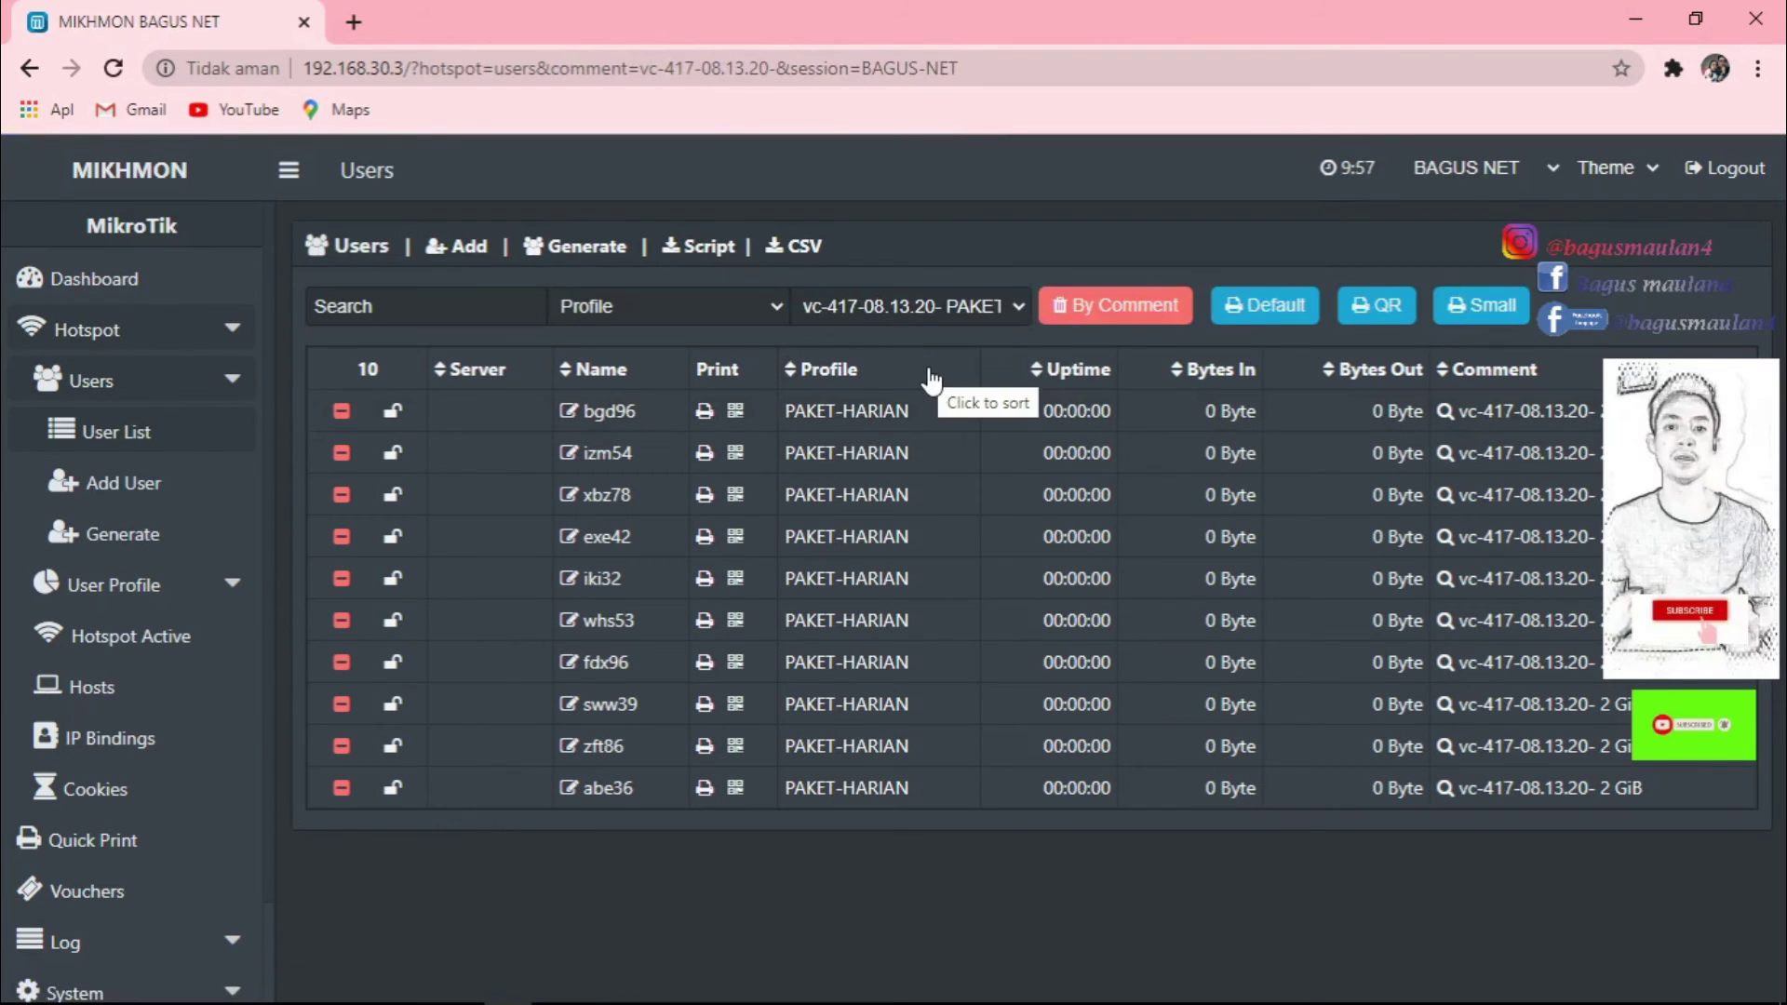
pyautogui.click(1273, 314)
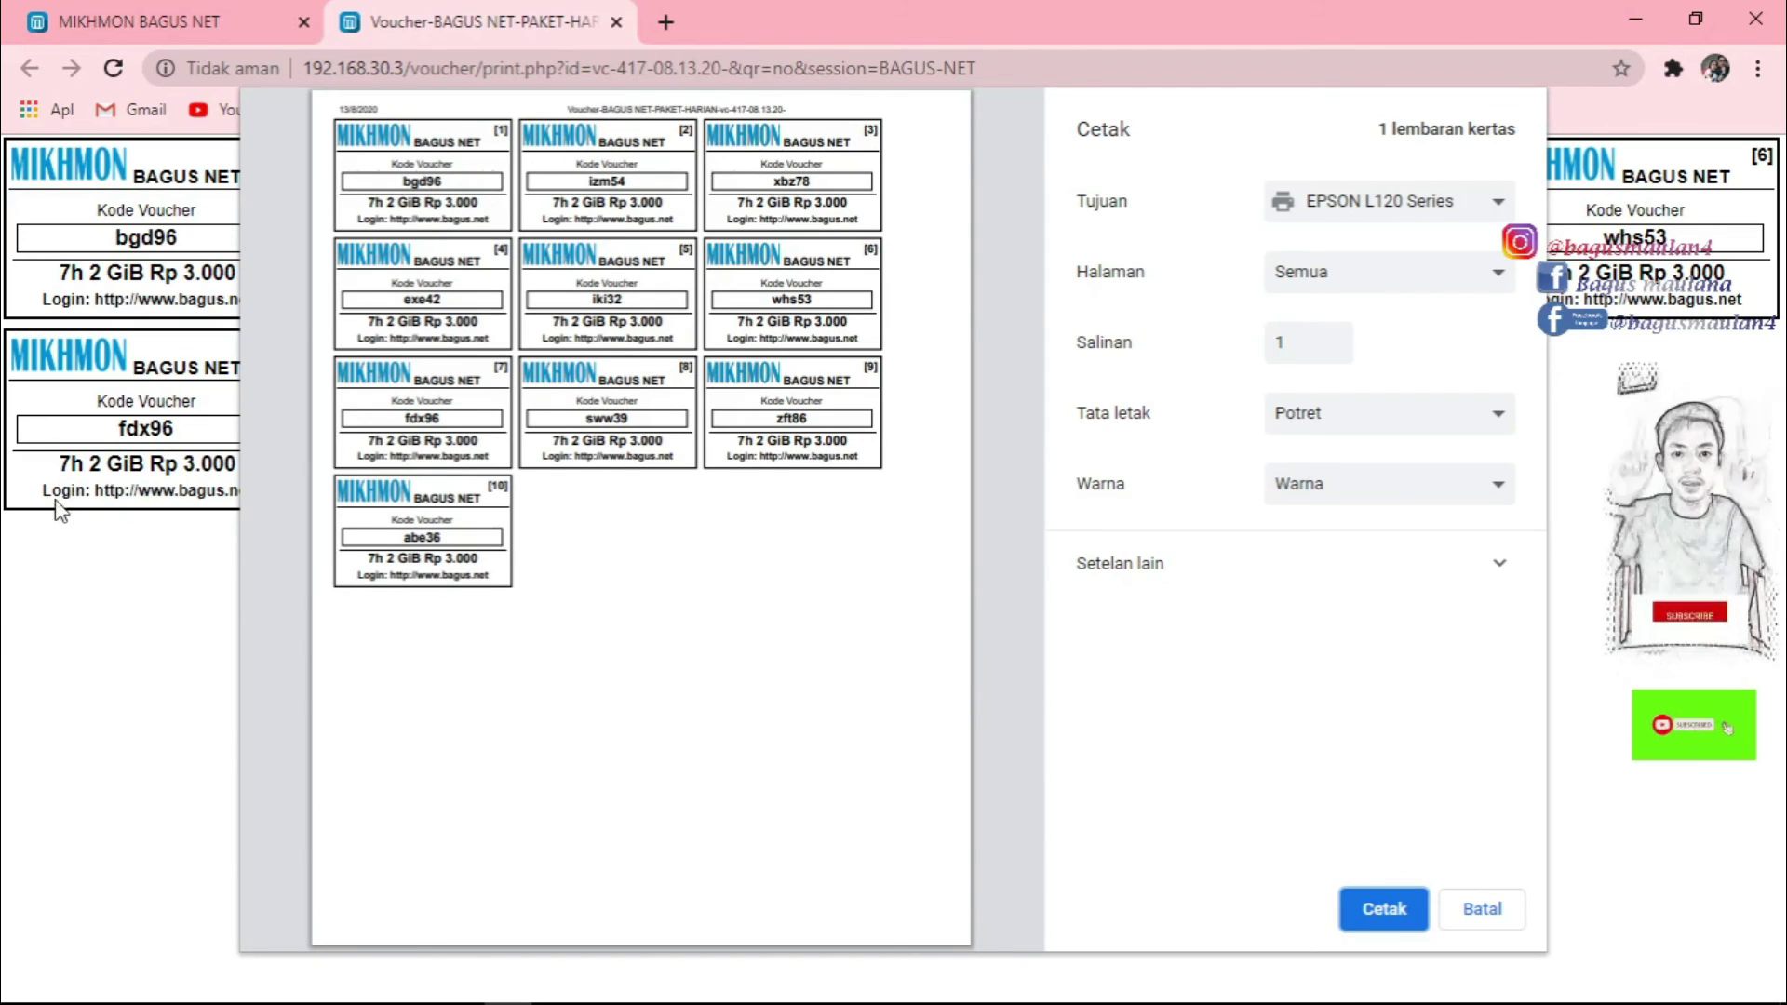
# Cancel the print dialog to view the voucher sheet in the browser.
pyautogui.click(1481, 909)
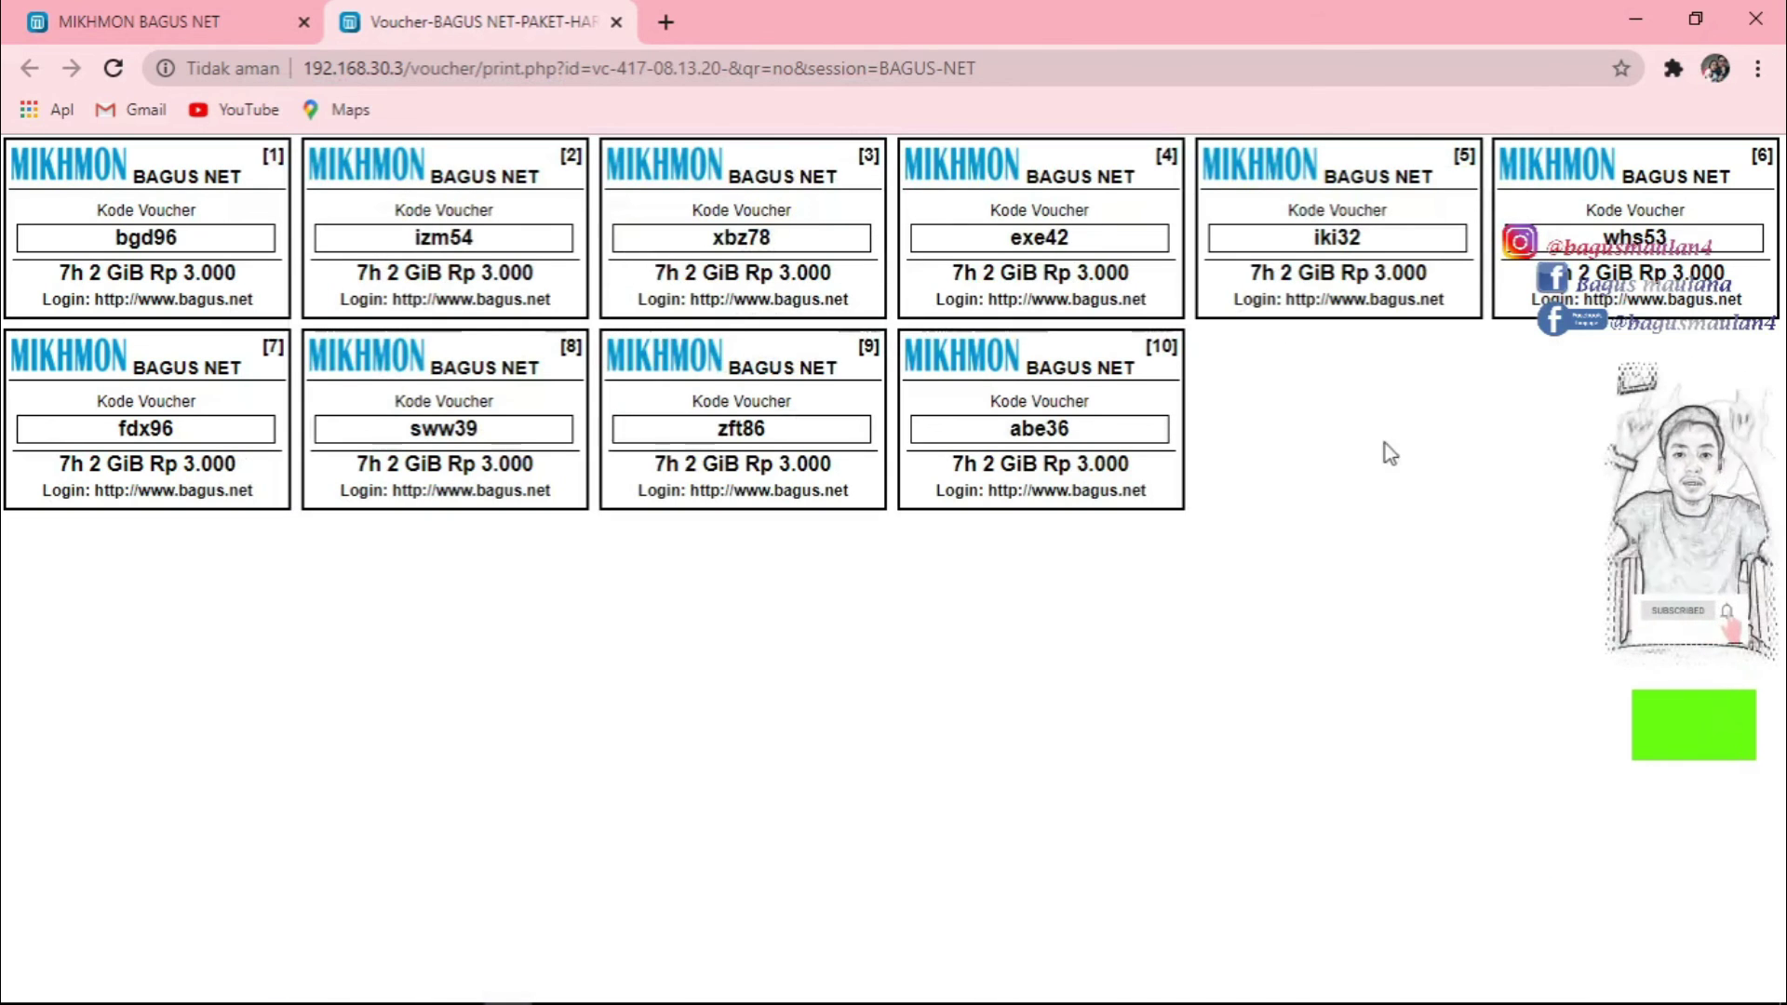
pyautogui.rightClick(653, 425)
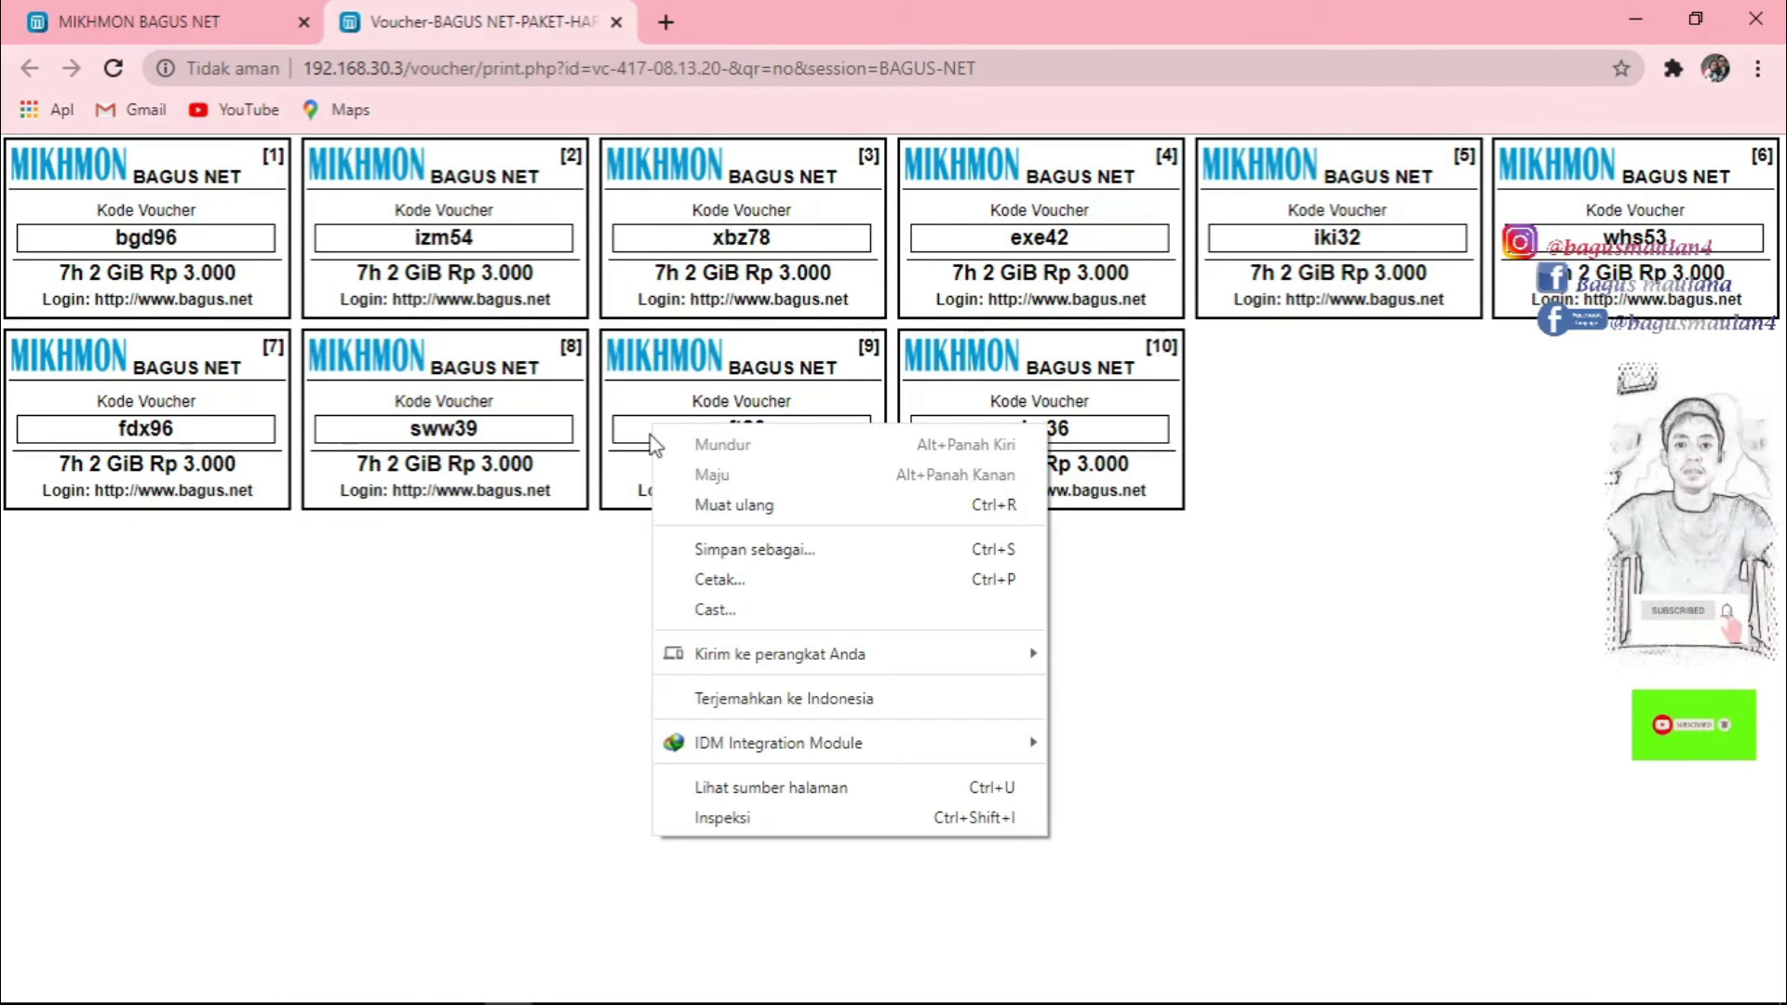
pyautogui.click(510, 596)
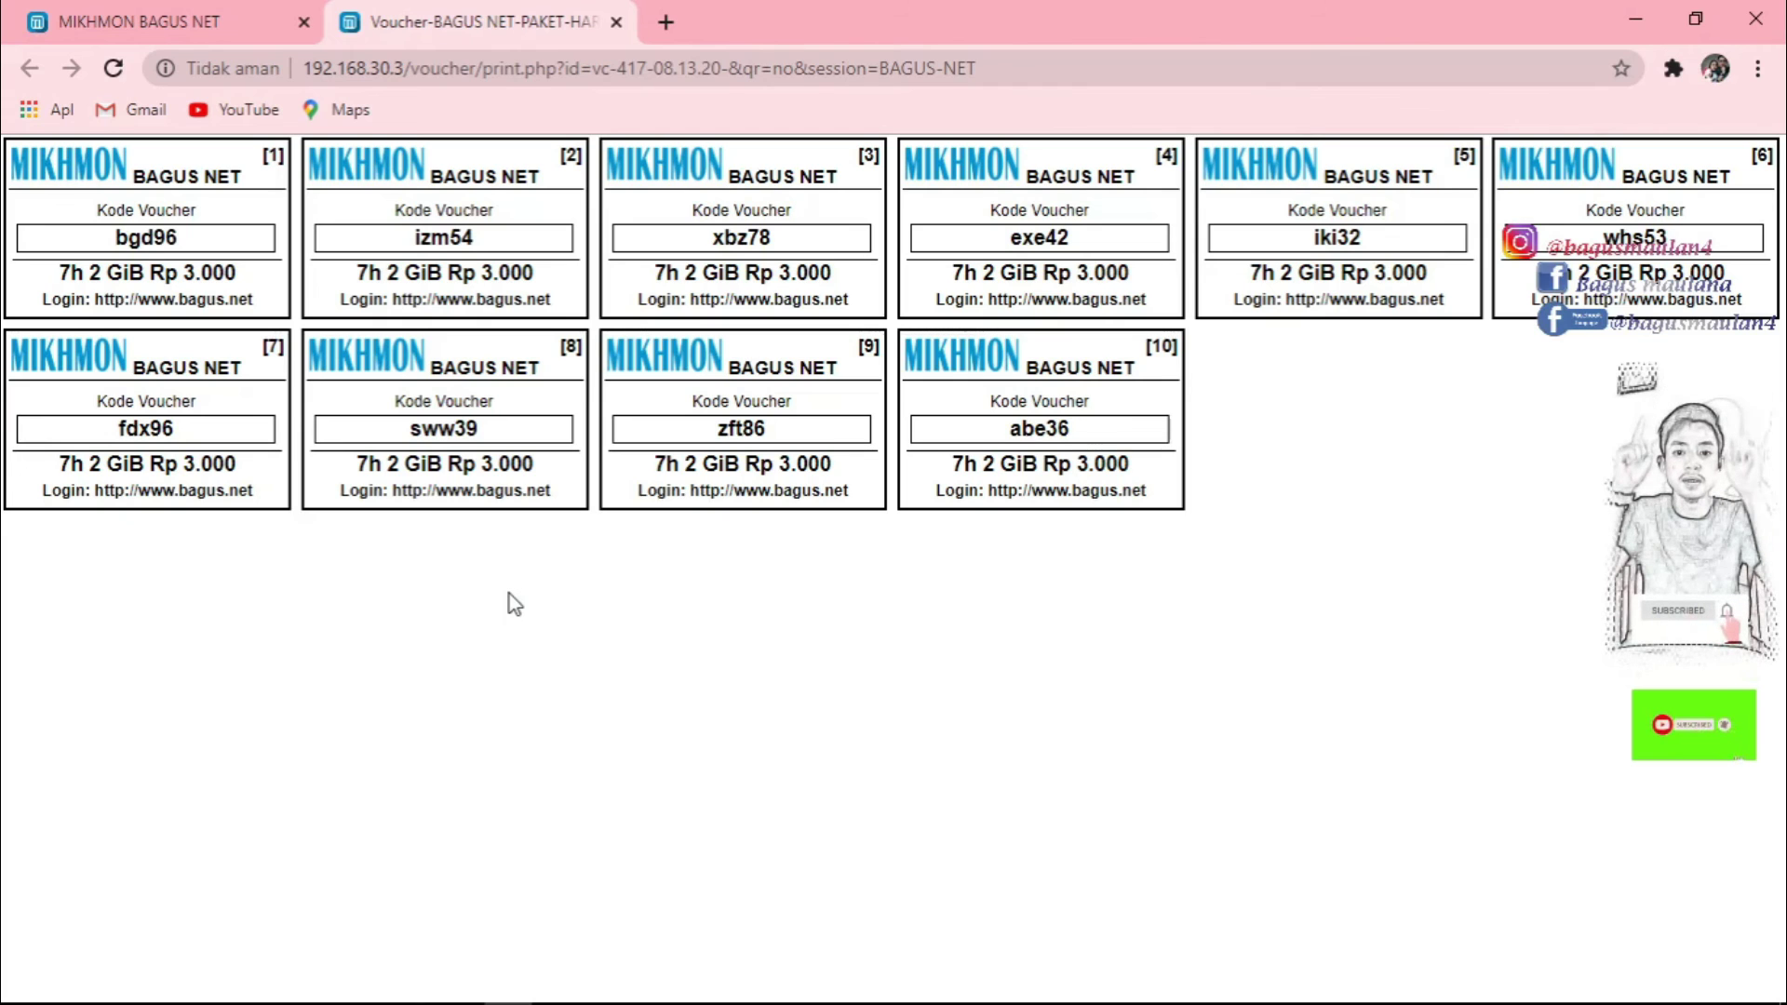
# Save the voucher sheet as a complete web page on New Volume (D:).
pyautogui.hotkey('ctrl', 's')
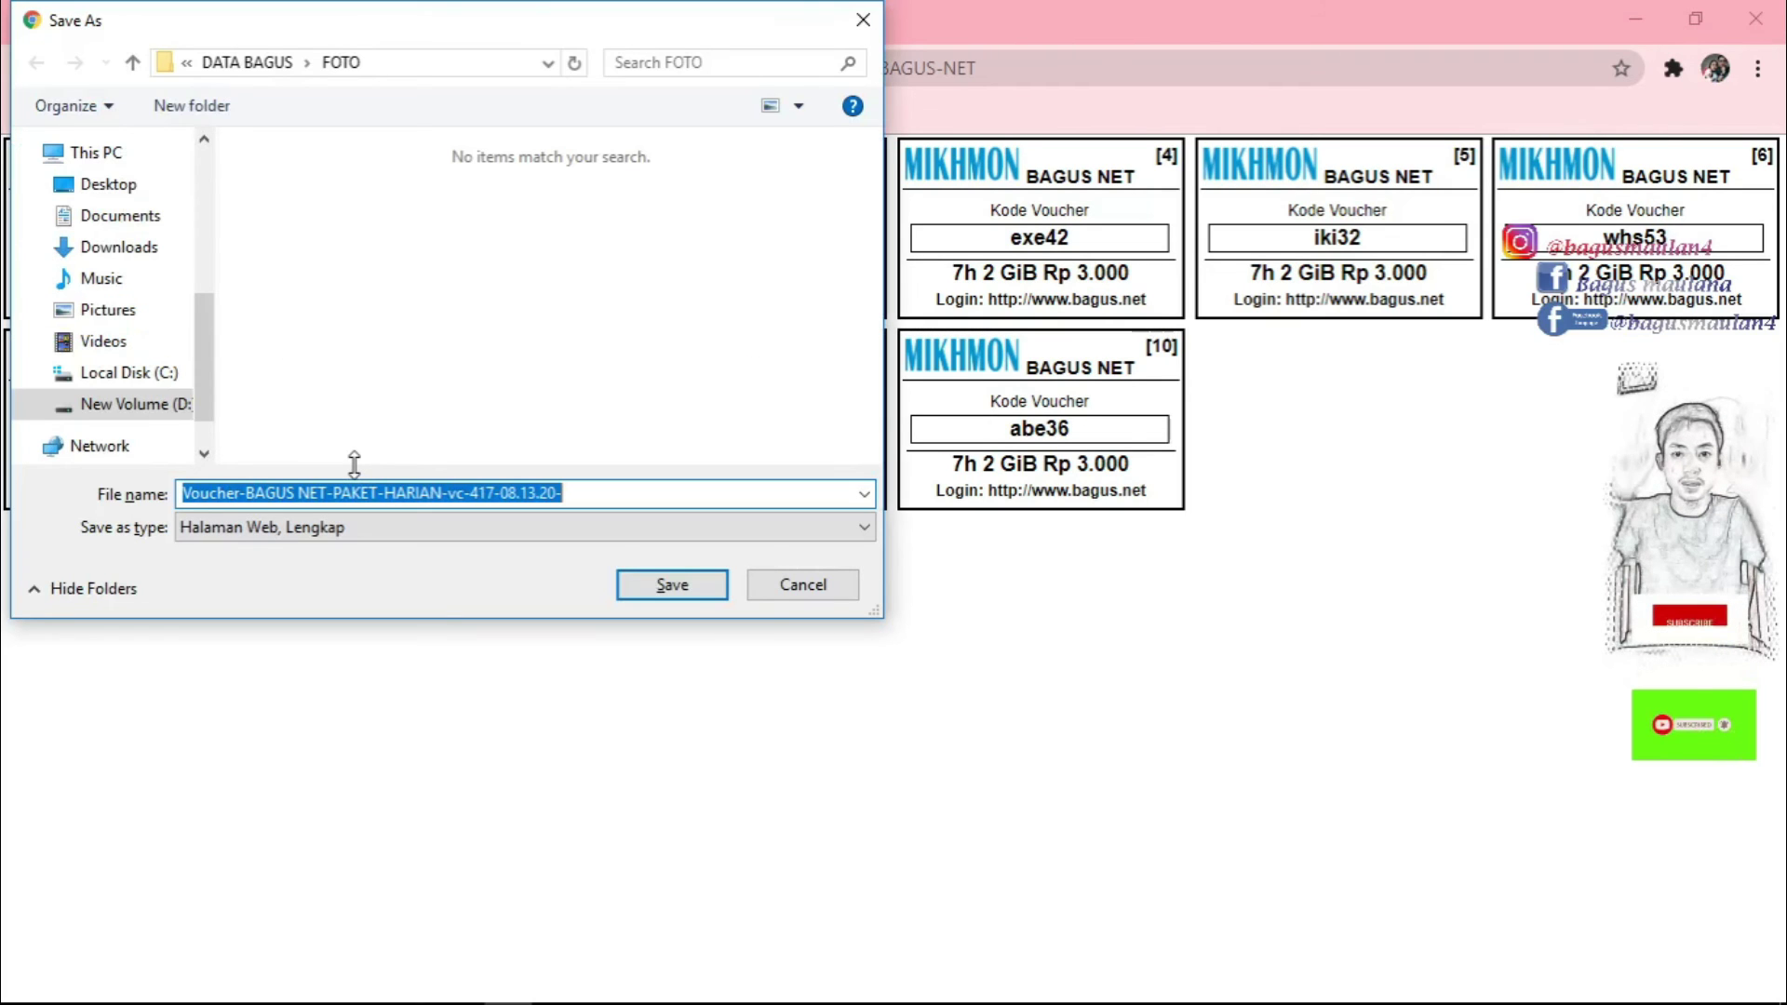
pyautogui.scroll(-1, 197, 366)
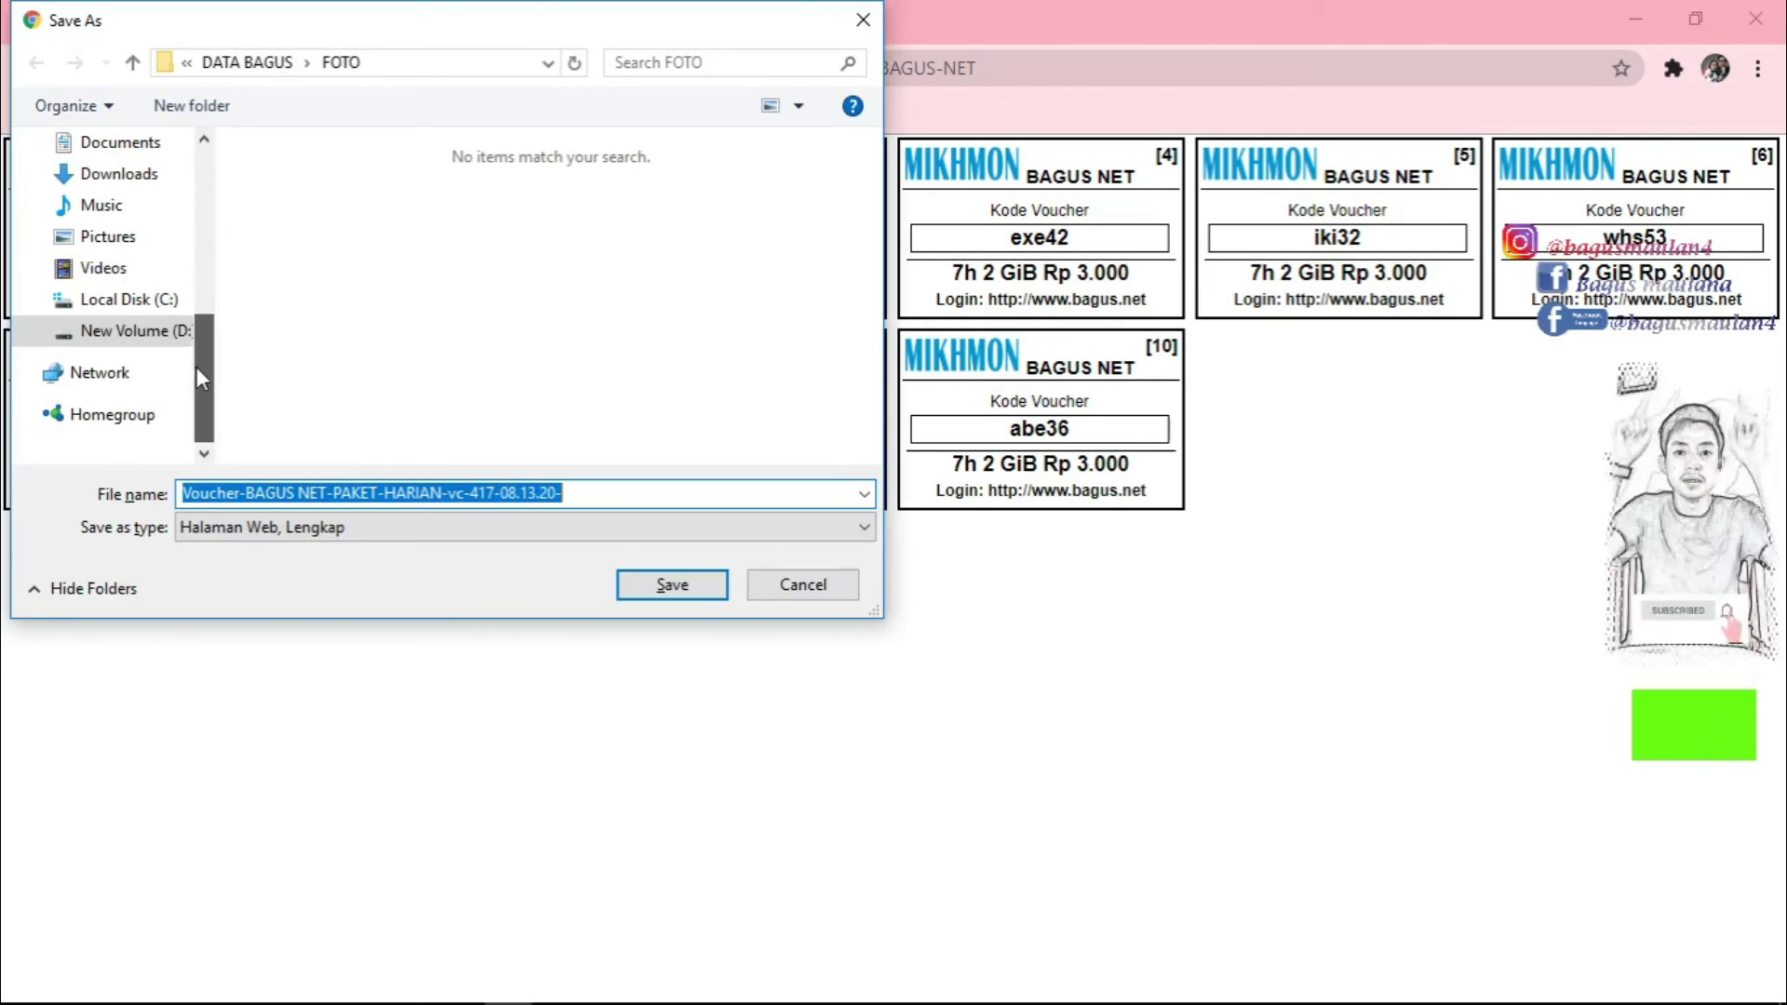
pyautogui.click(144, 335)
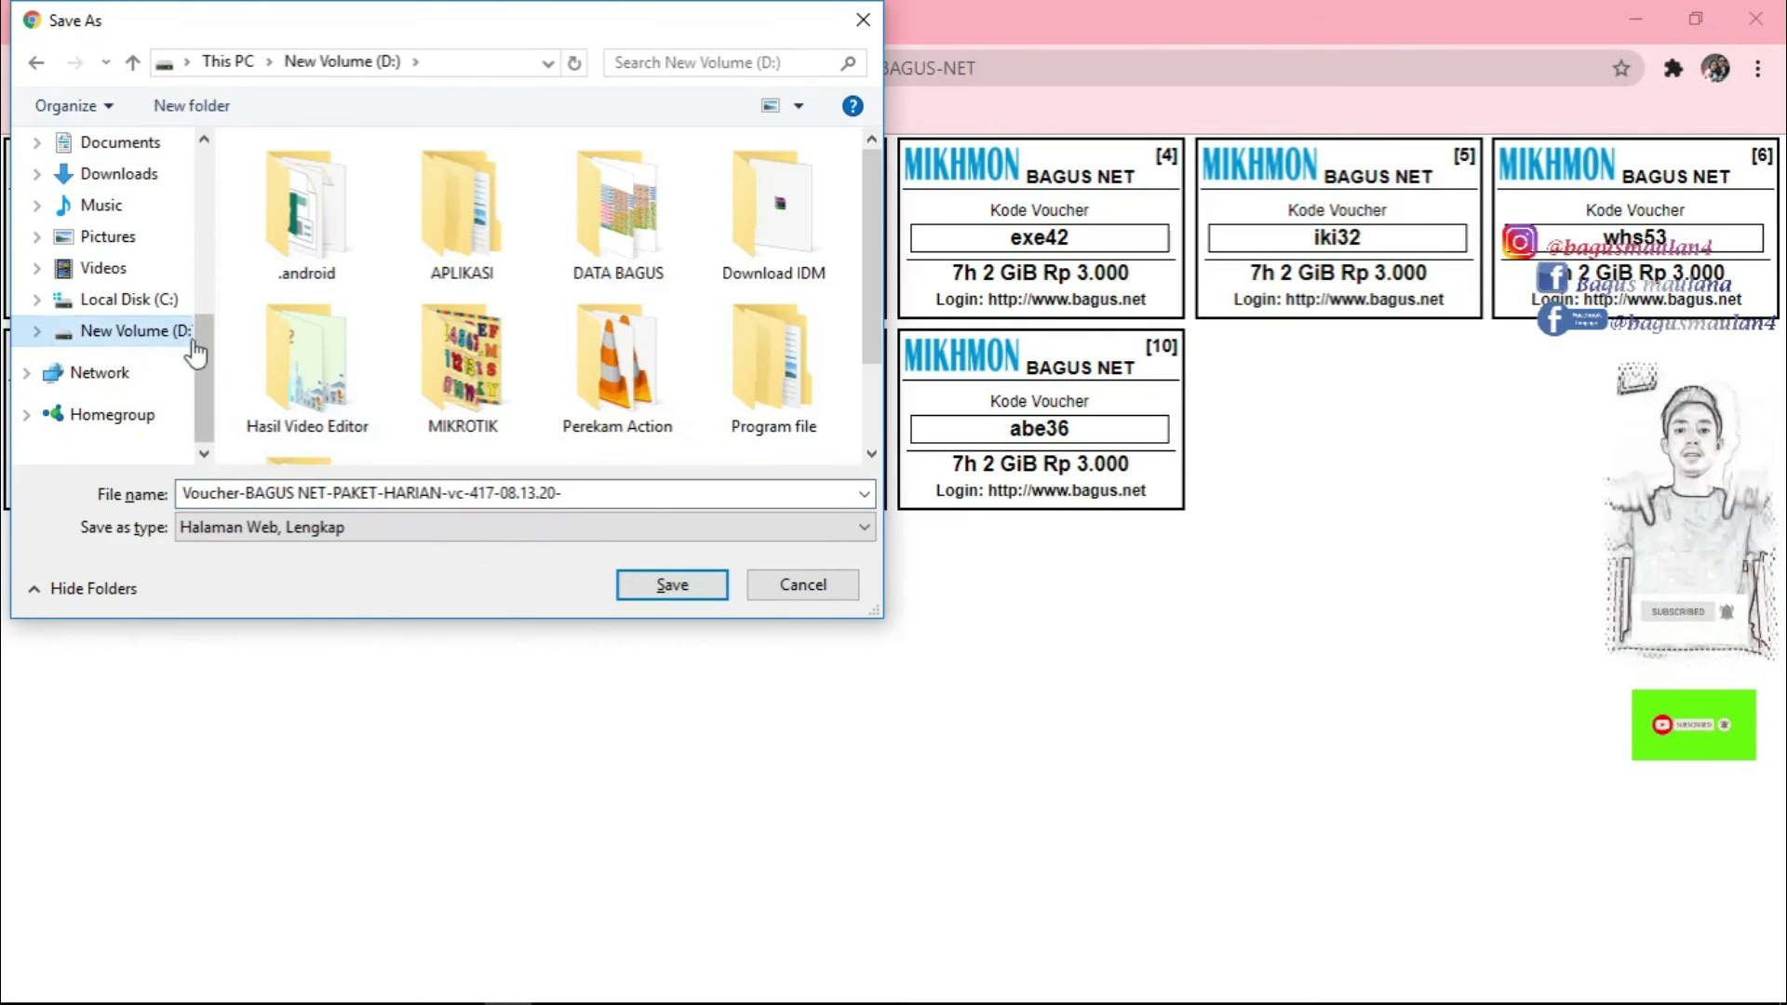
pyautogui.scroll(-1, 485, 359)
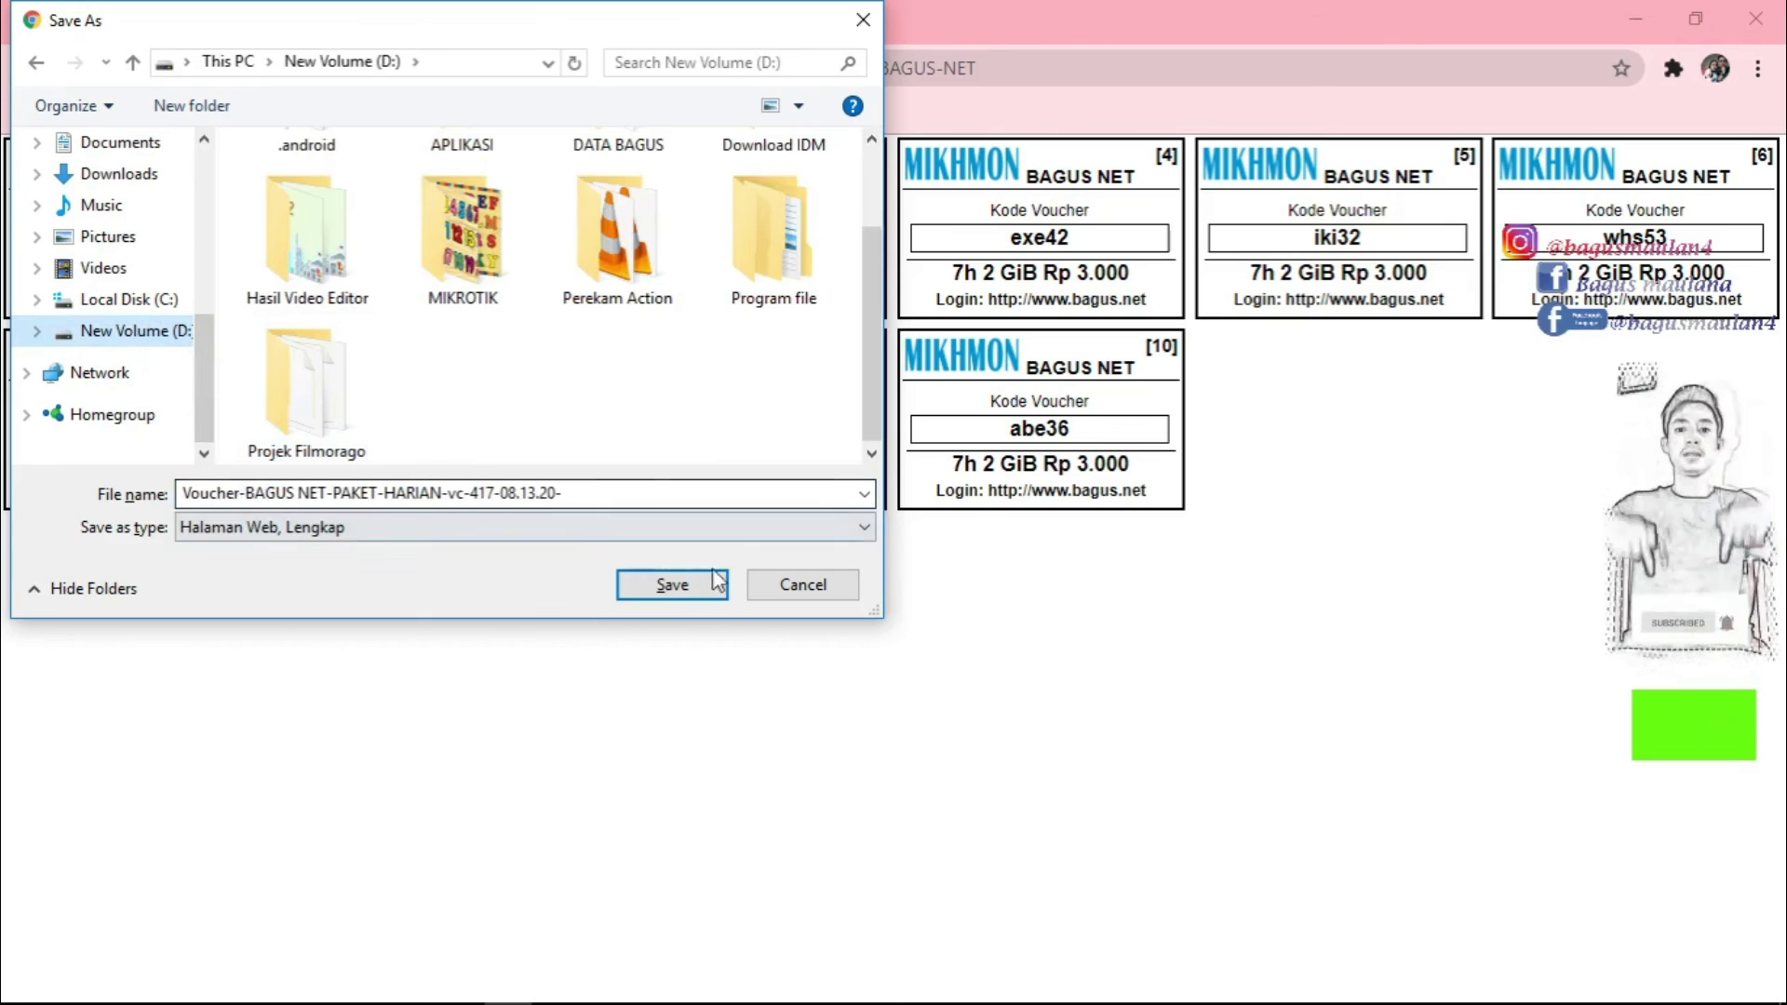
pyautogui.click(677, 588)
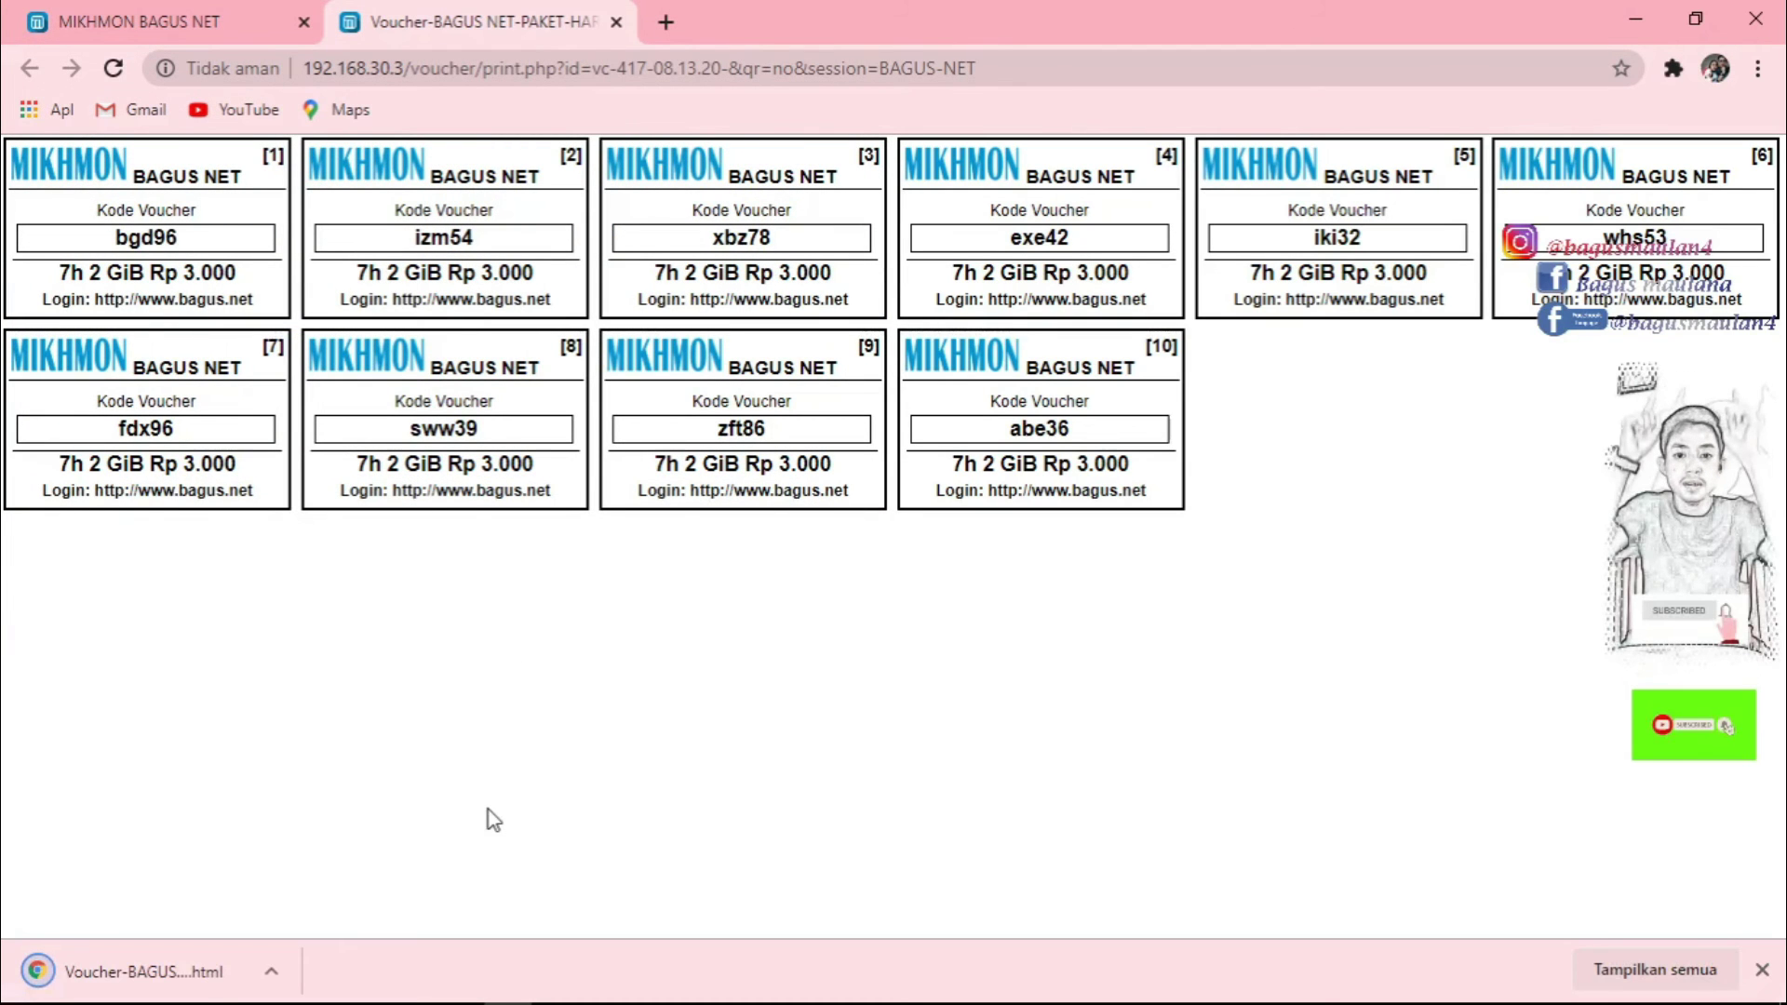
# Open the saved Voucher-BAGUS HTML file from New Volume (D:) in the browser.
pyautogui.click(314, 984)
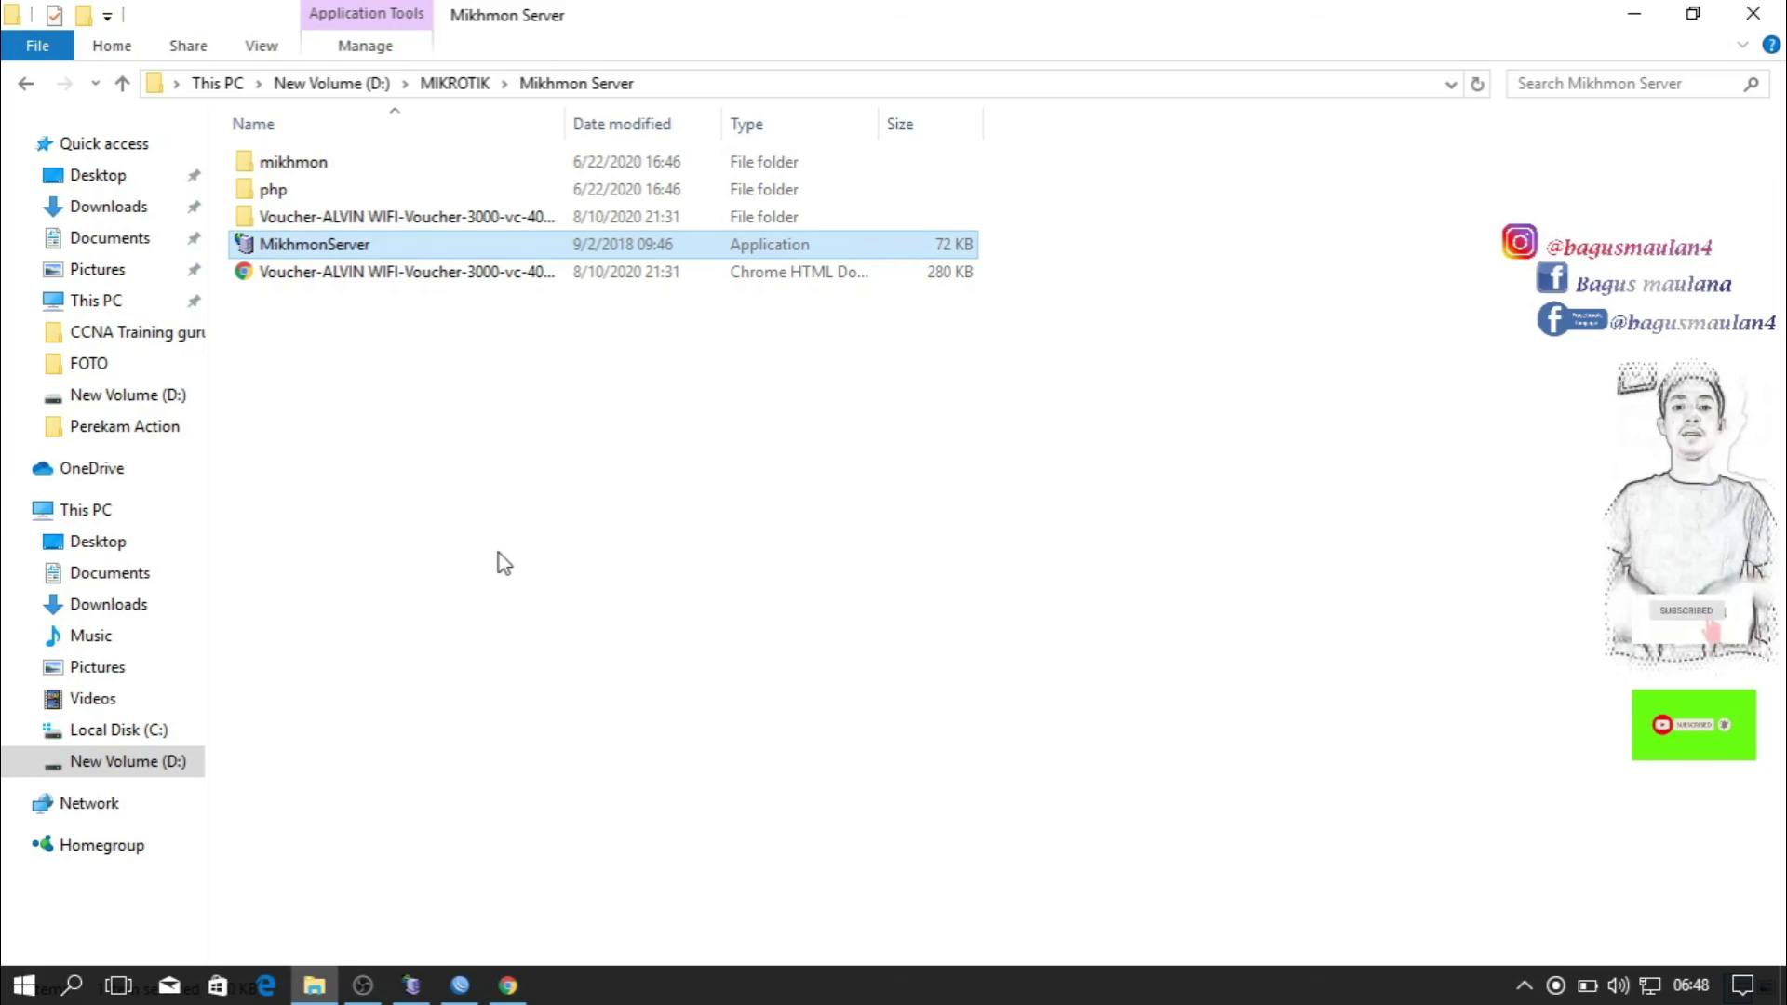
pyautogui.click(140, 765)
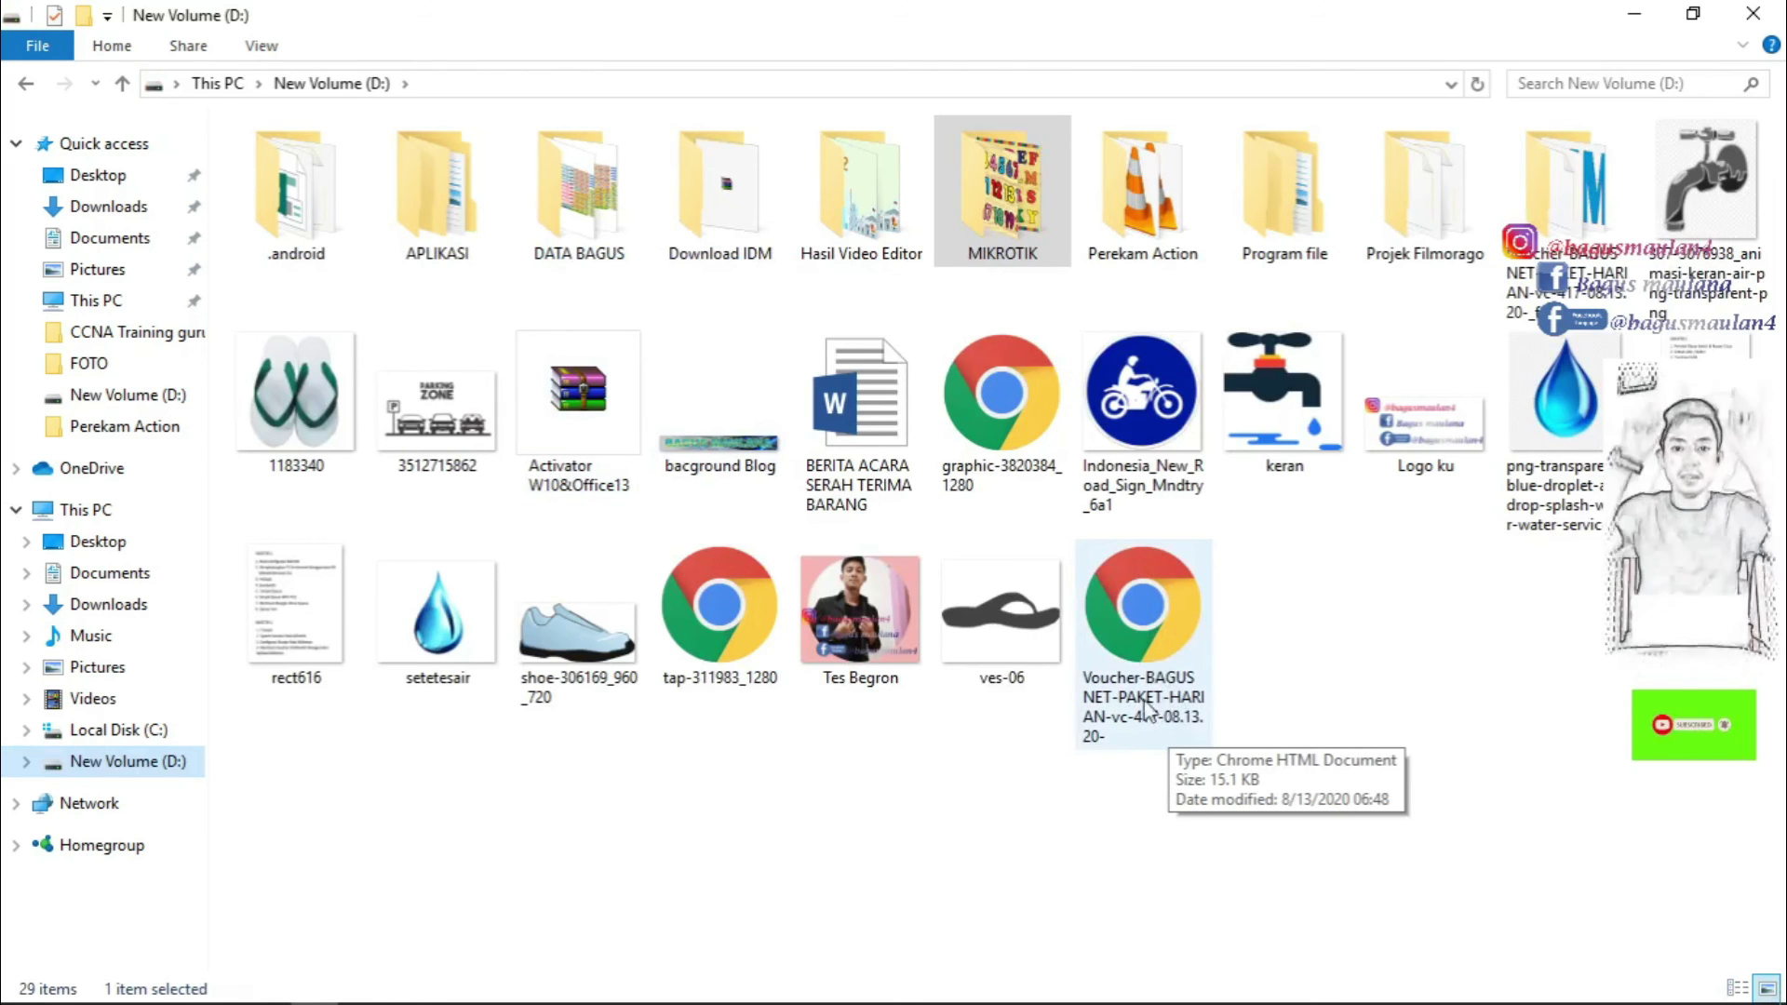
pyautogui.click(1149, 612)
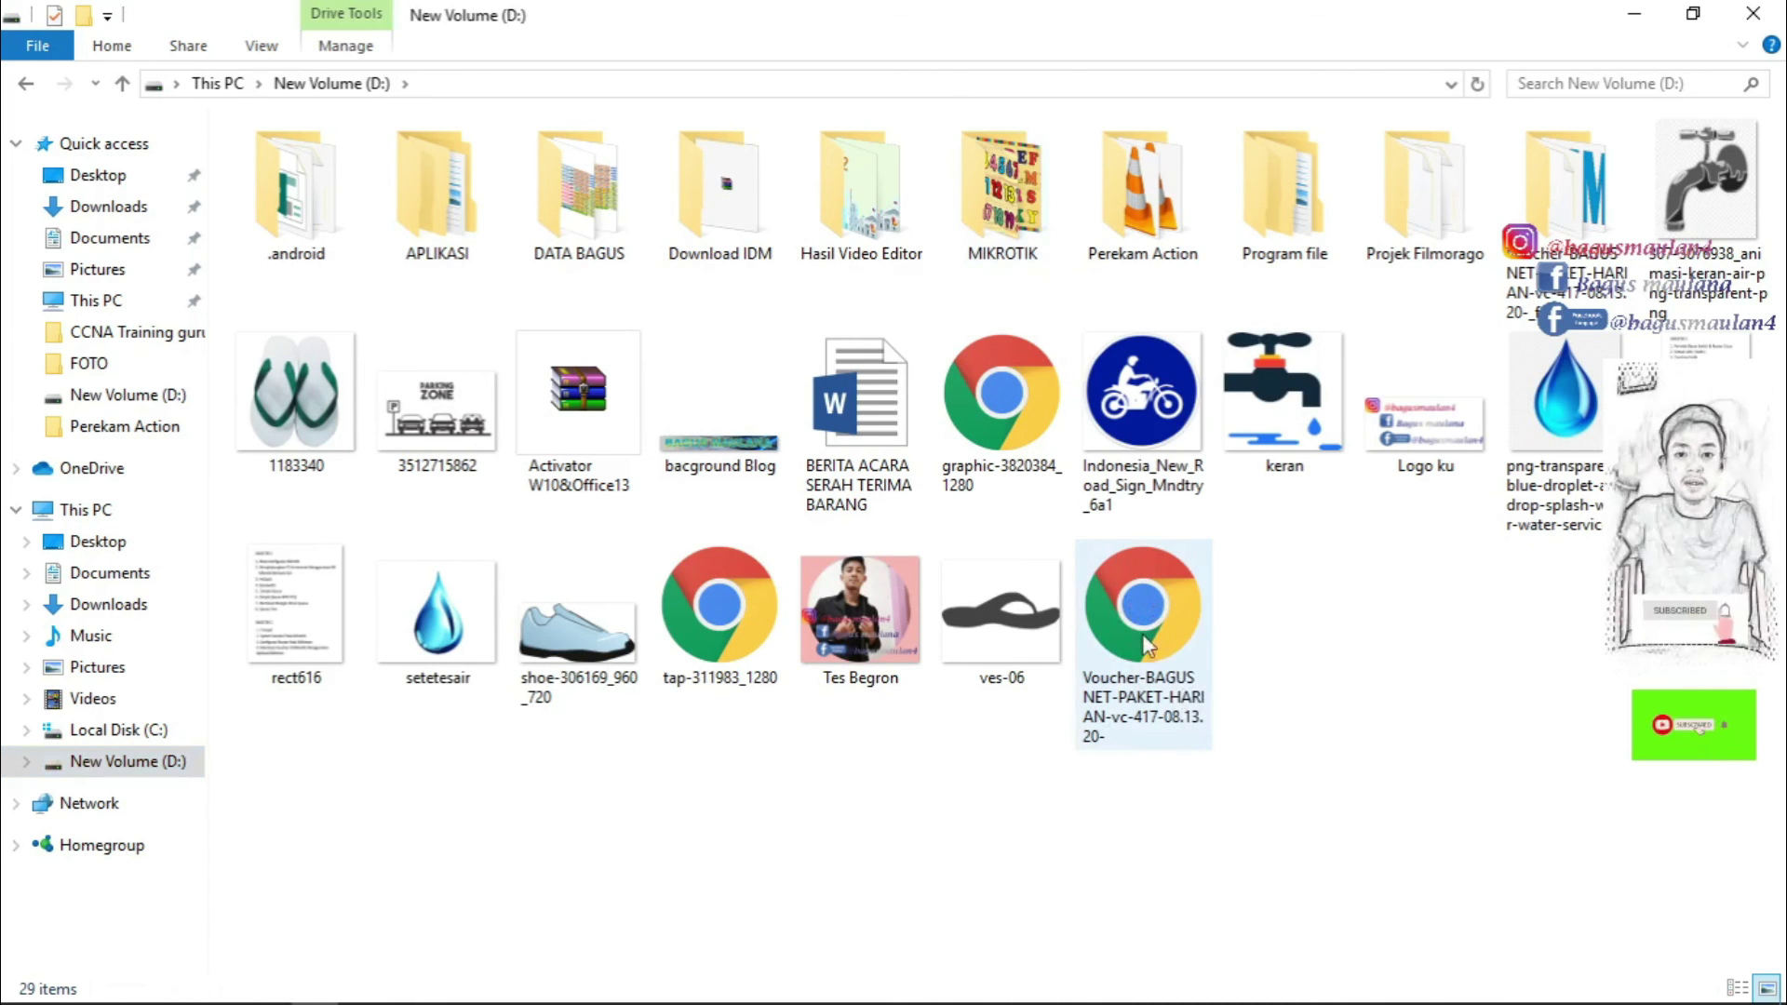
pyautogui.doubleClick(1156, 618)
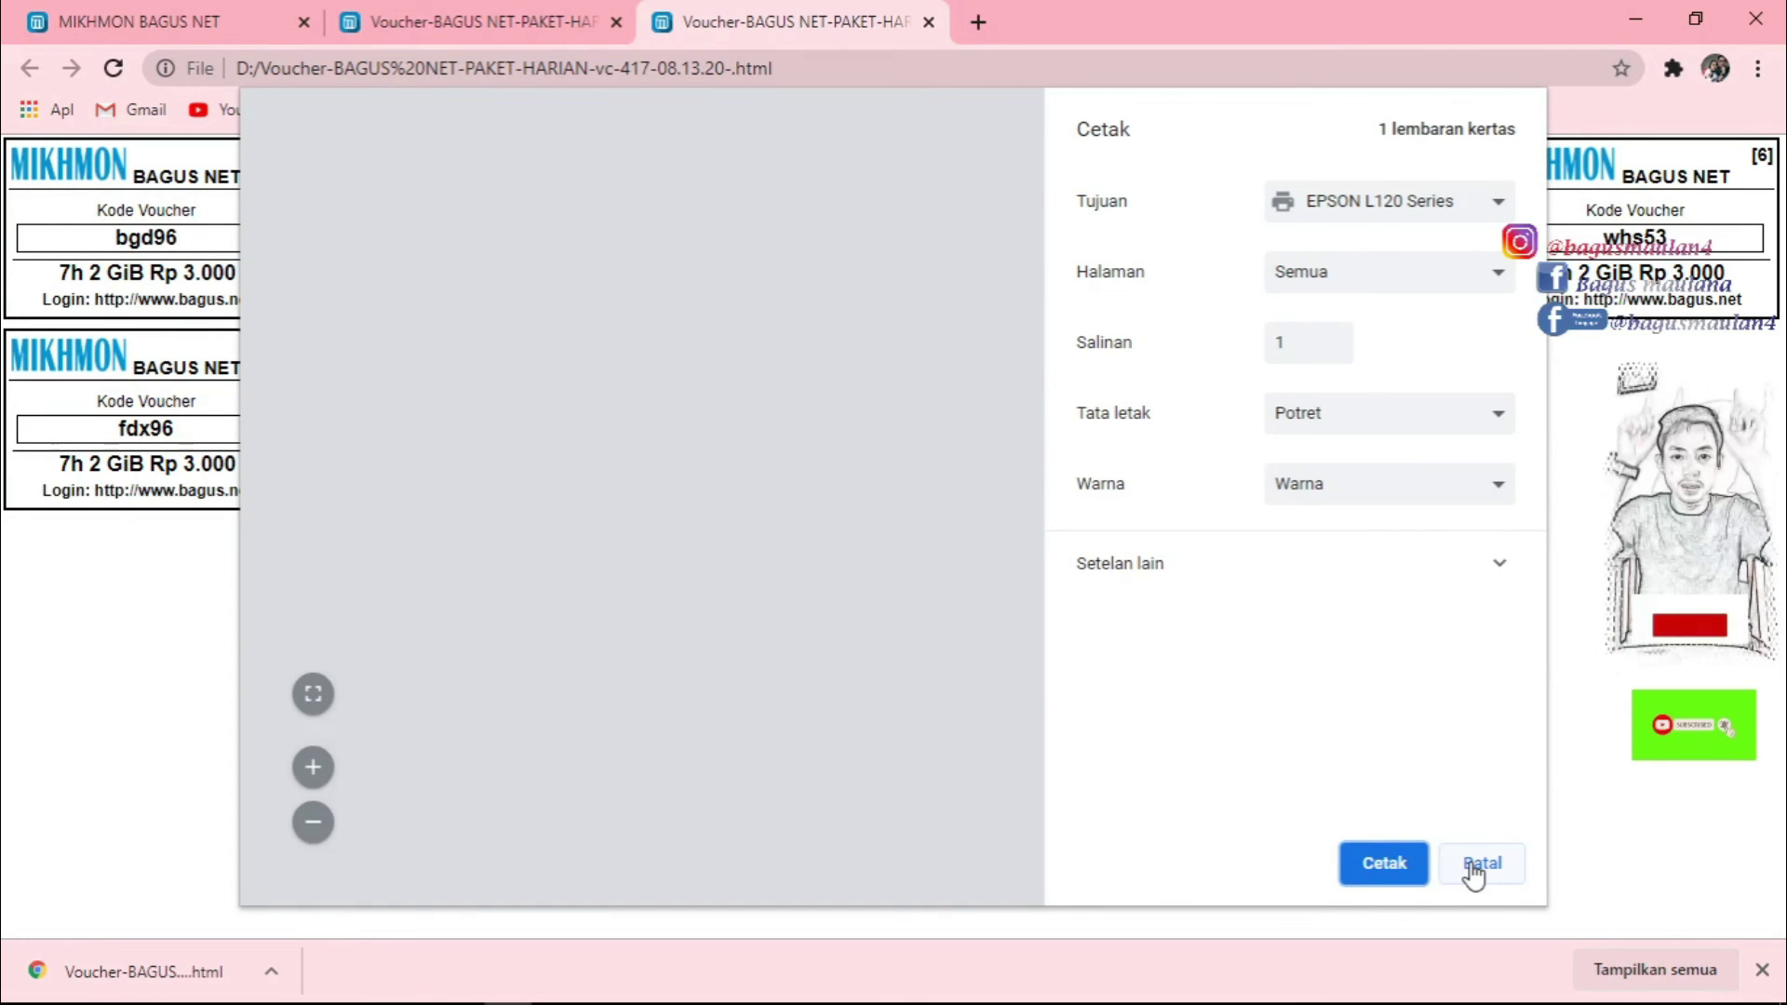
# Cancel printing, review the ten saved vouchers, then close the saved file's tab.
pyautogui.click(1479, 863)
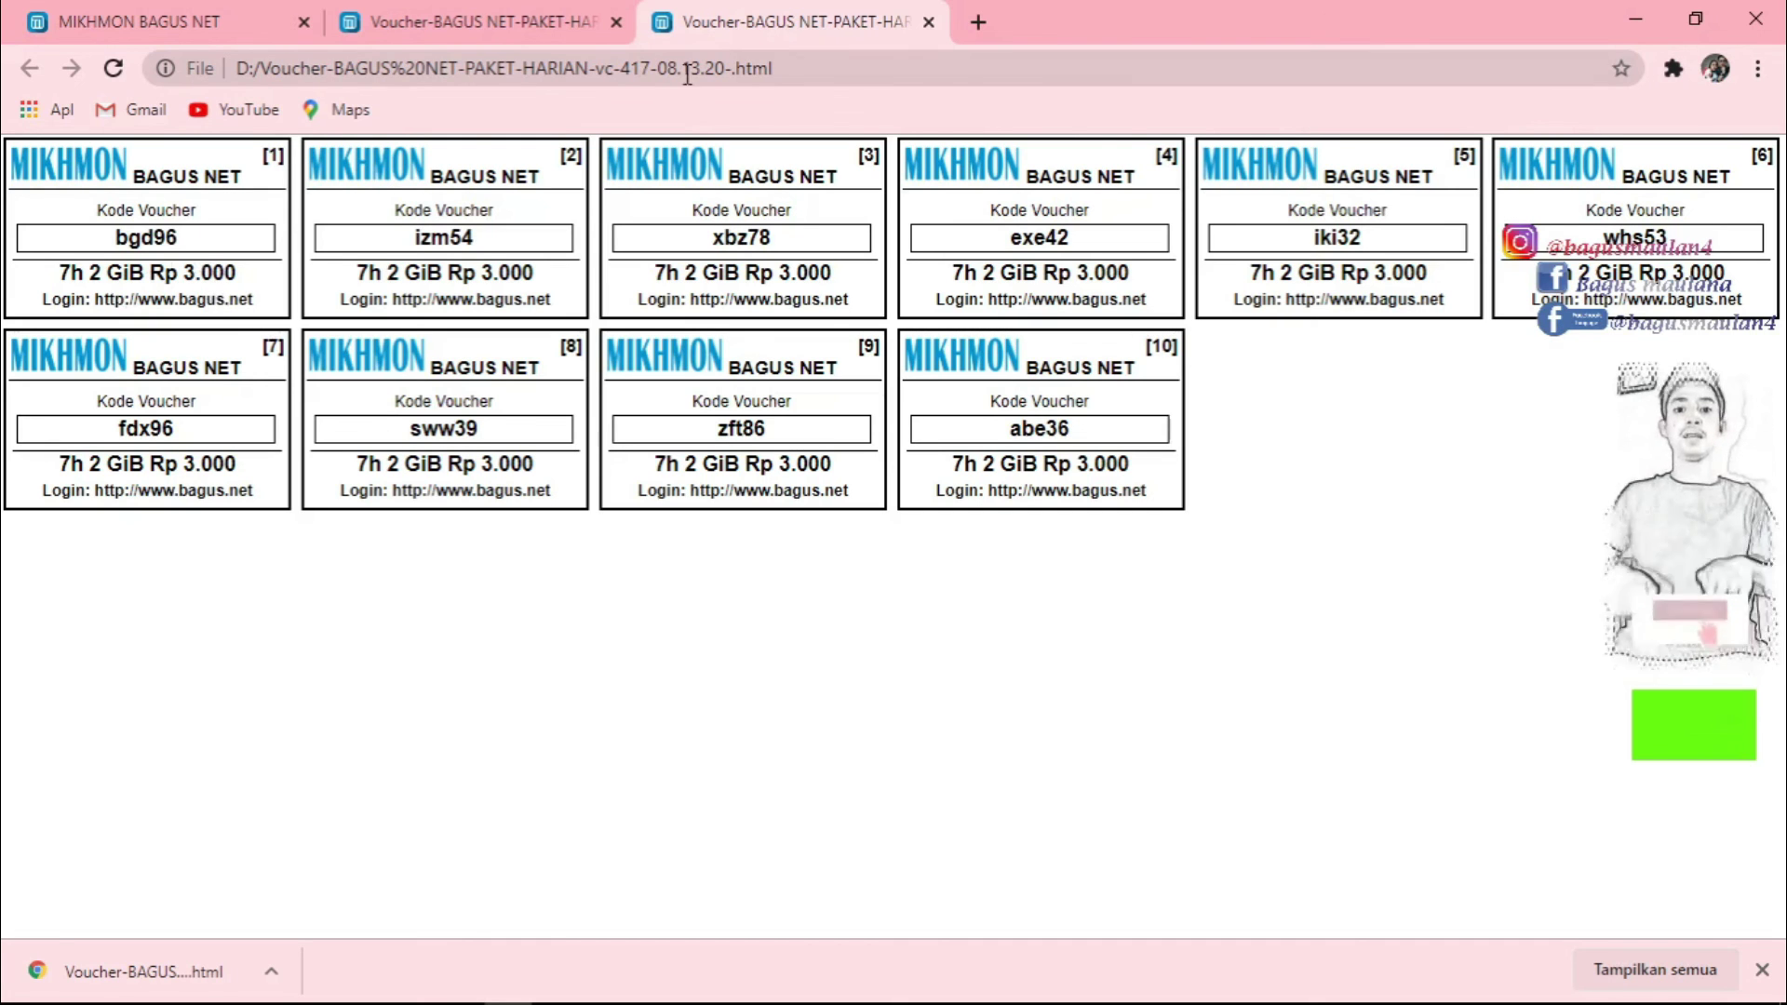
pyautogui.click(928, 21)
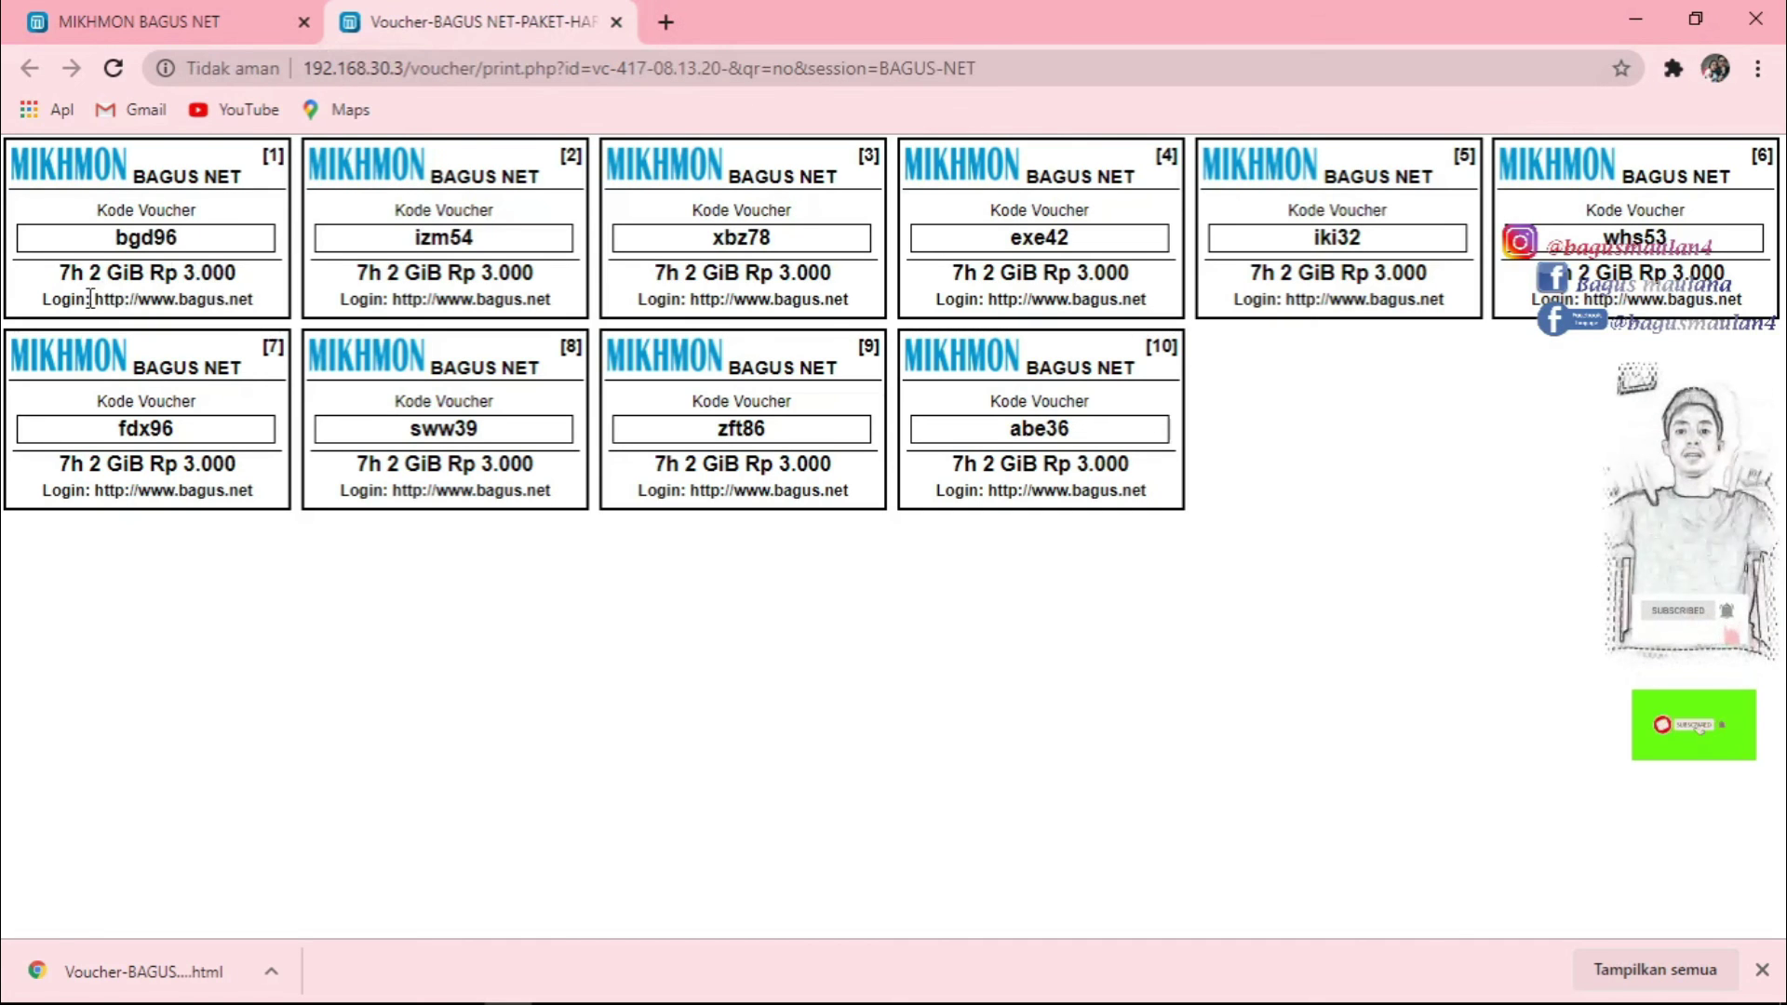
# Filter the User List to profile PAKET-BULANAN and comment vc-686-08.13.20- PAKET-BULANAN.
pyautogui.click(195, 13)
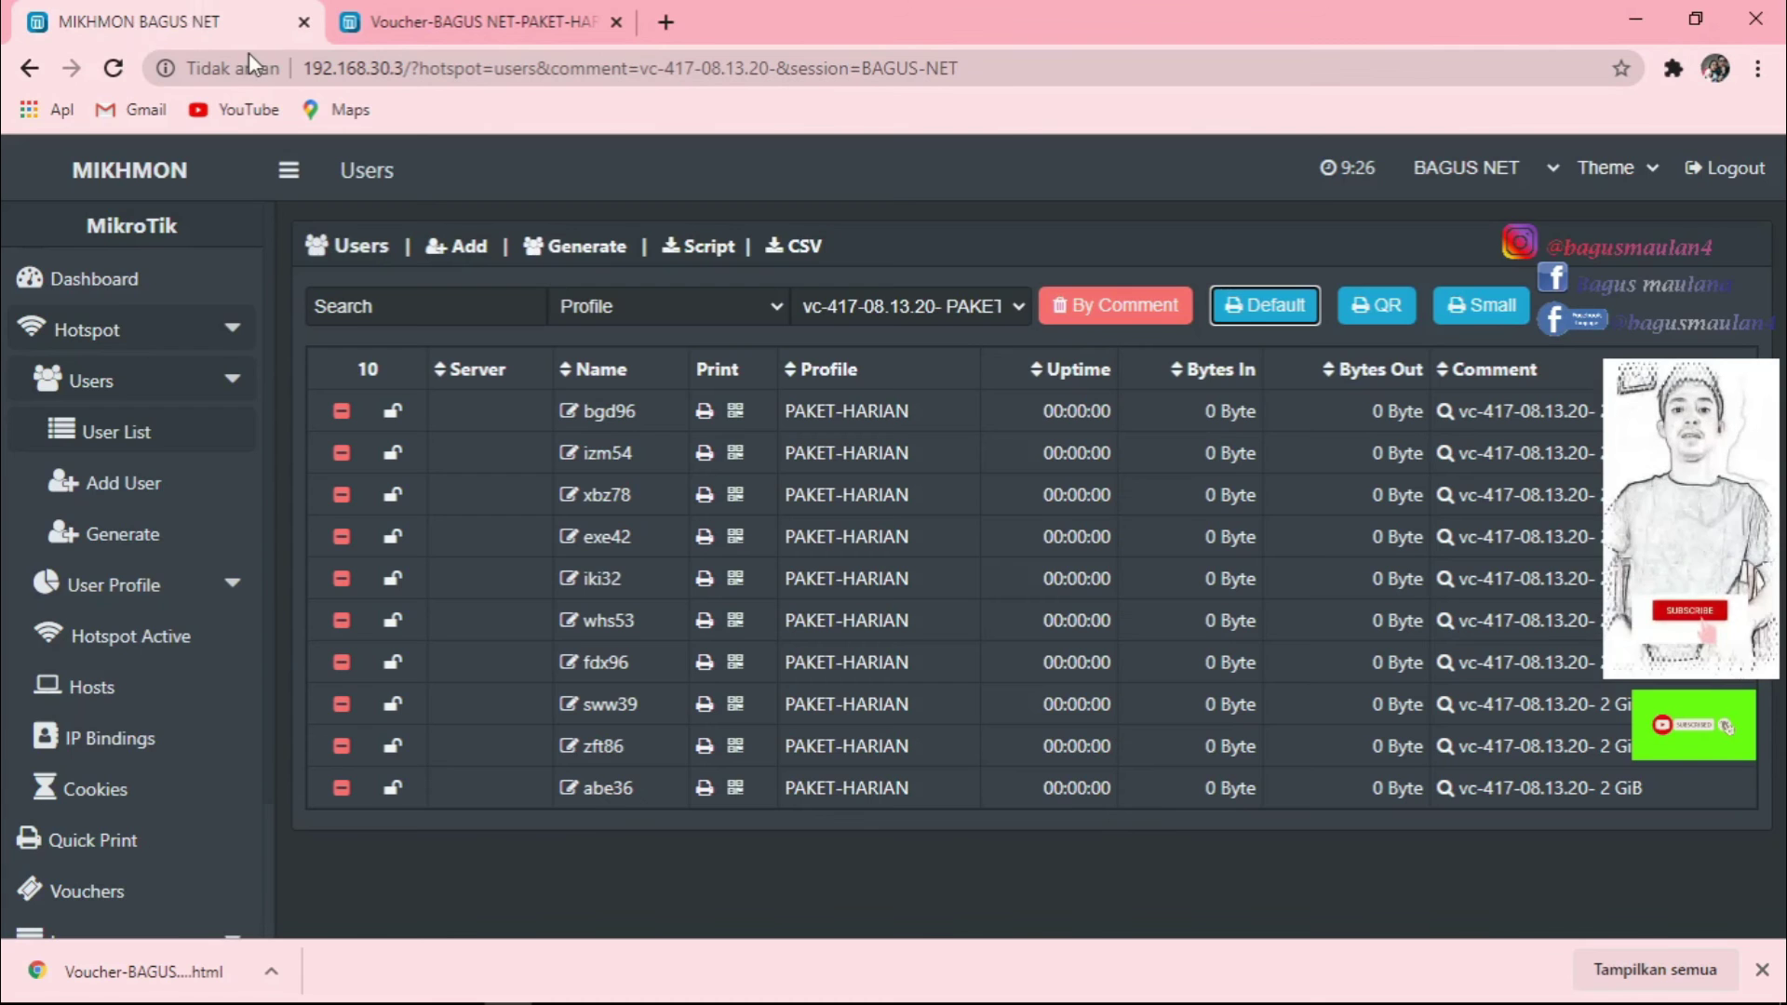
pyautogui.click(754, 303)
pyautogui.click(616, 421)
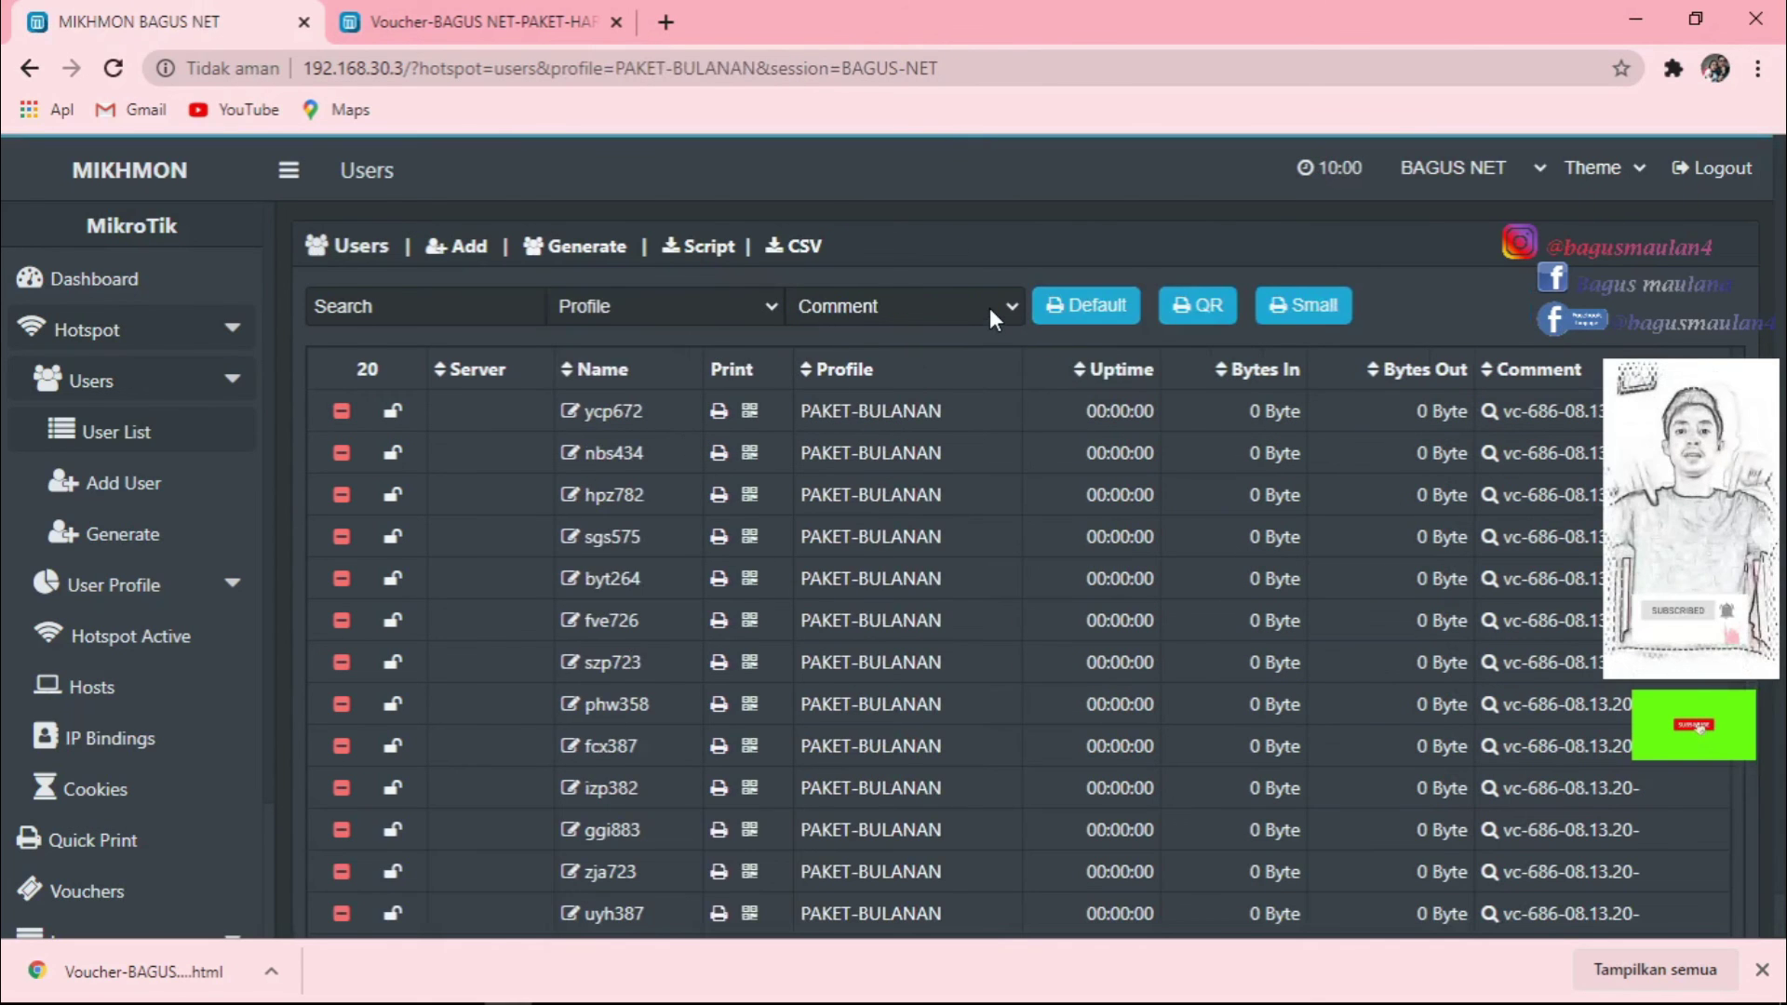
pyautogui.click(990, 309)
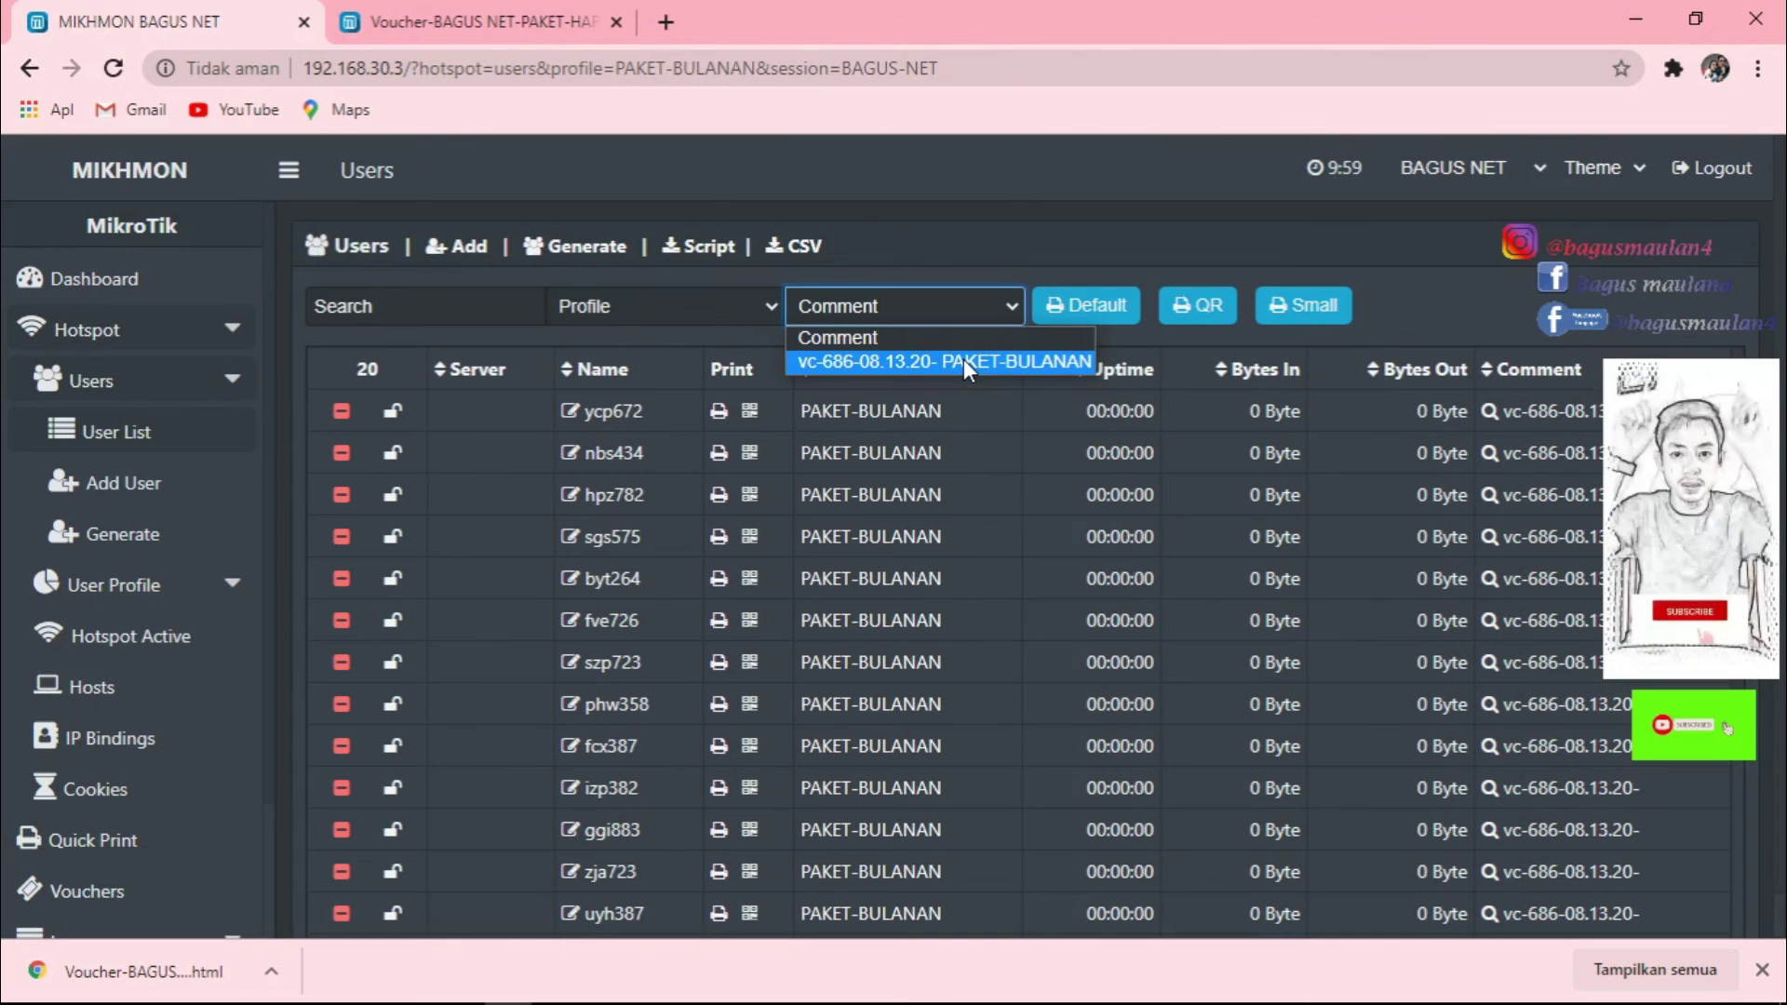
pyautogui.click(963, 361)
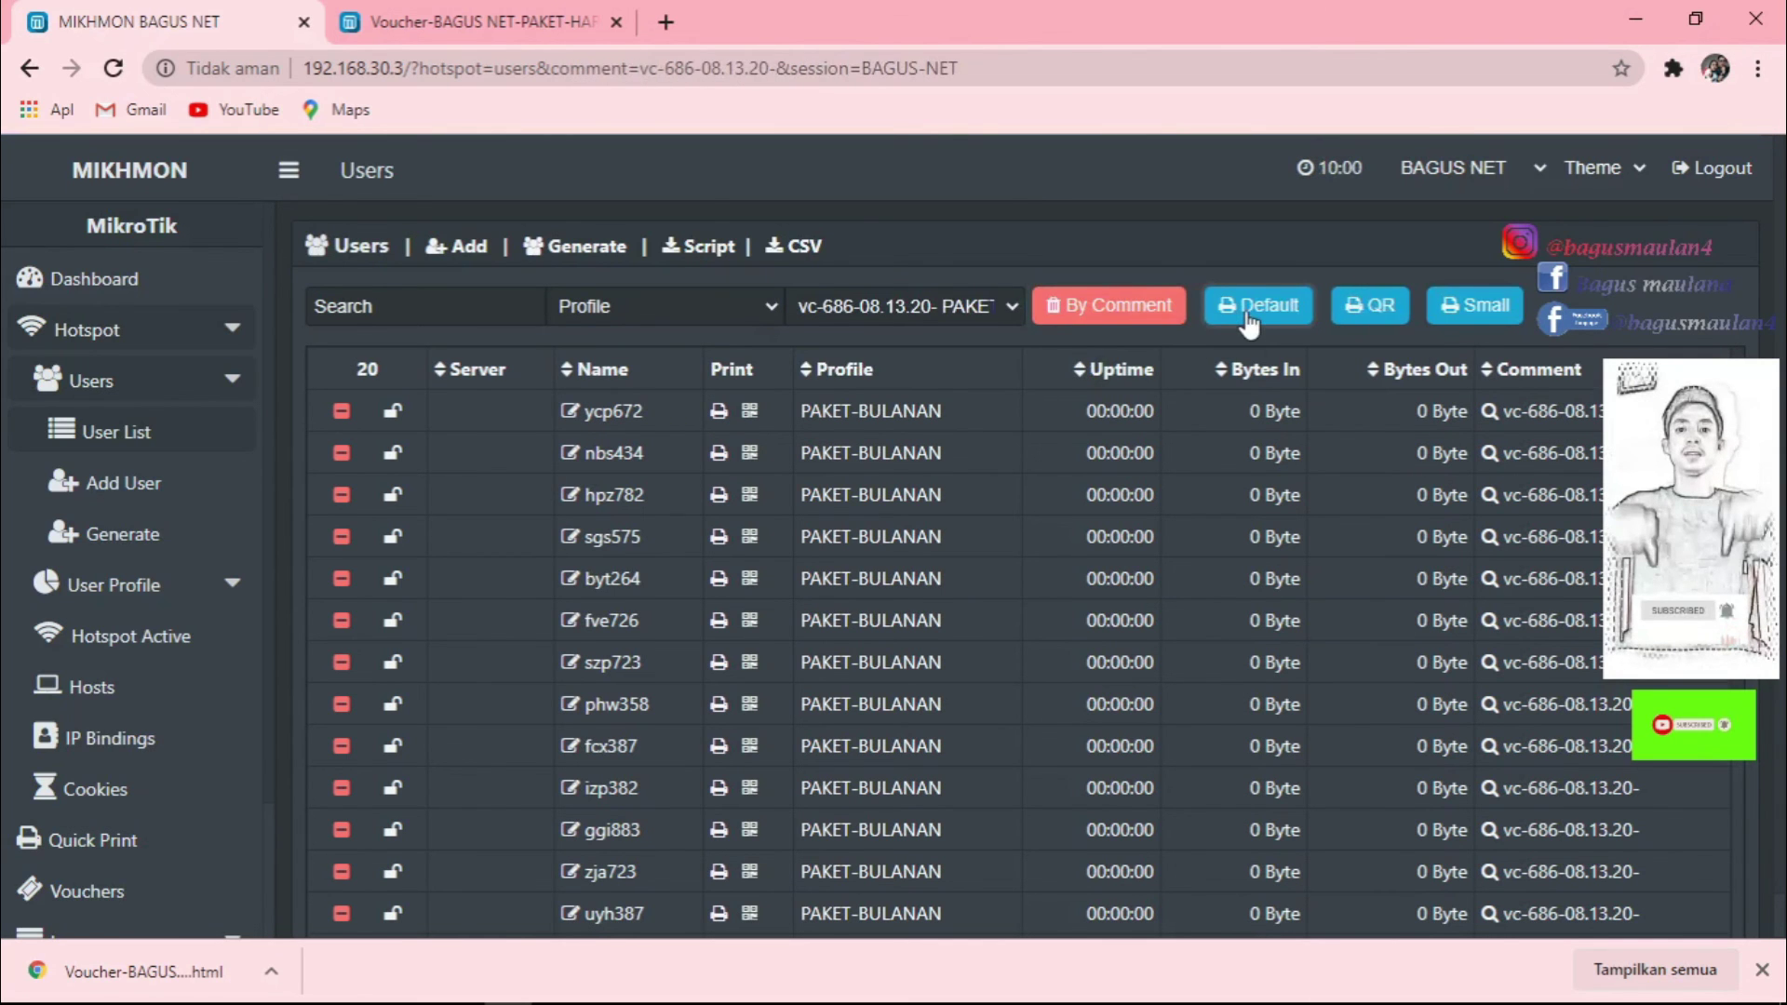
# Print-preview the 20 PAKET-BULANAN vouchers with Default, cancel printing, and compare them with the PAKET-HARIAN sheet.
pyautogui.click(1249, 321)
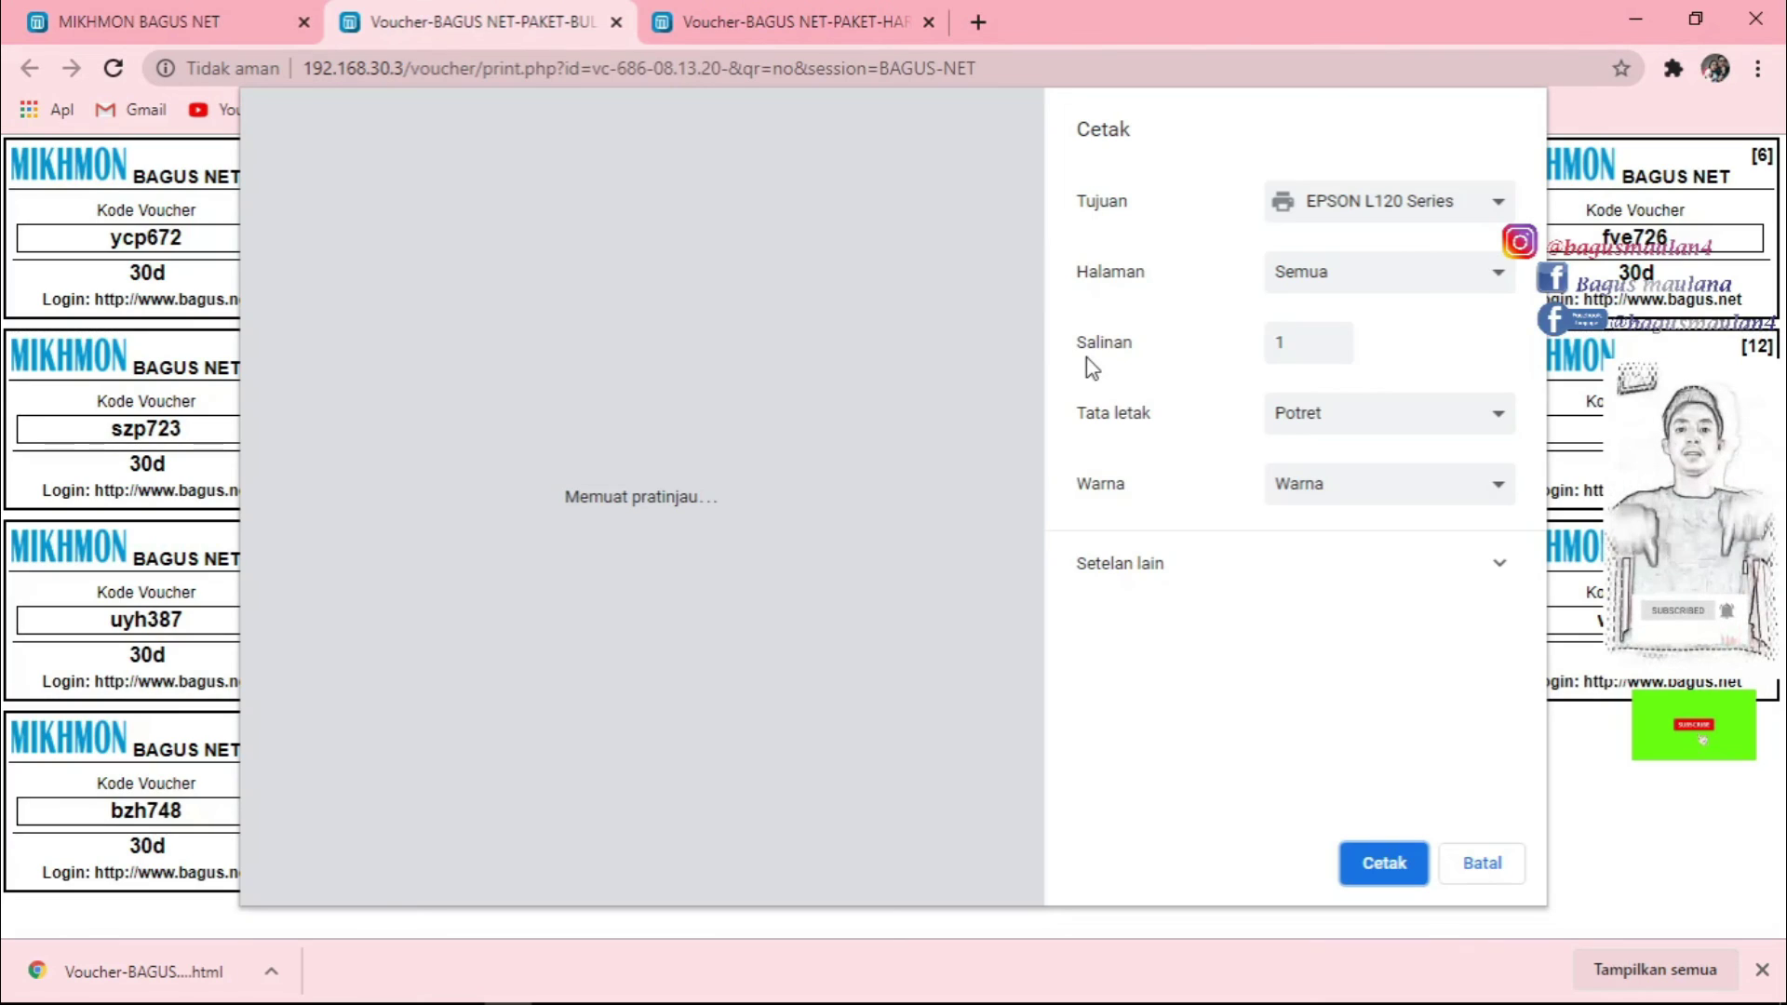
pyautogui.click(1482, 864)
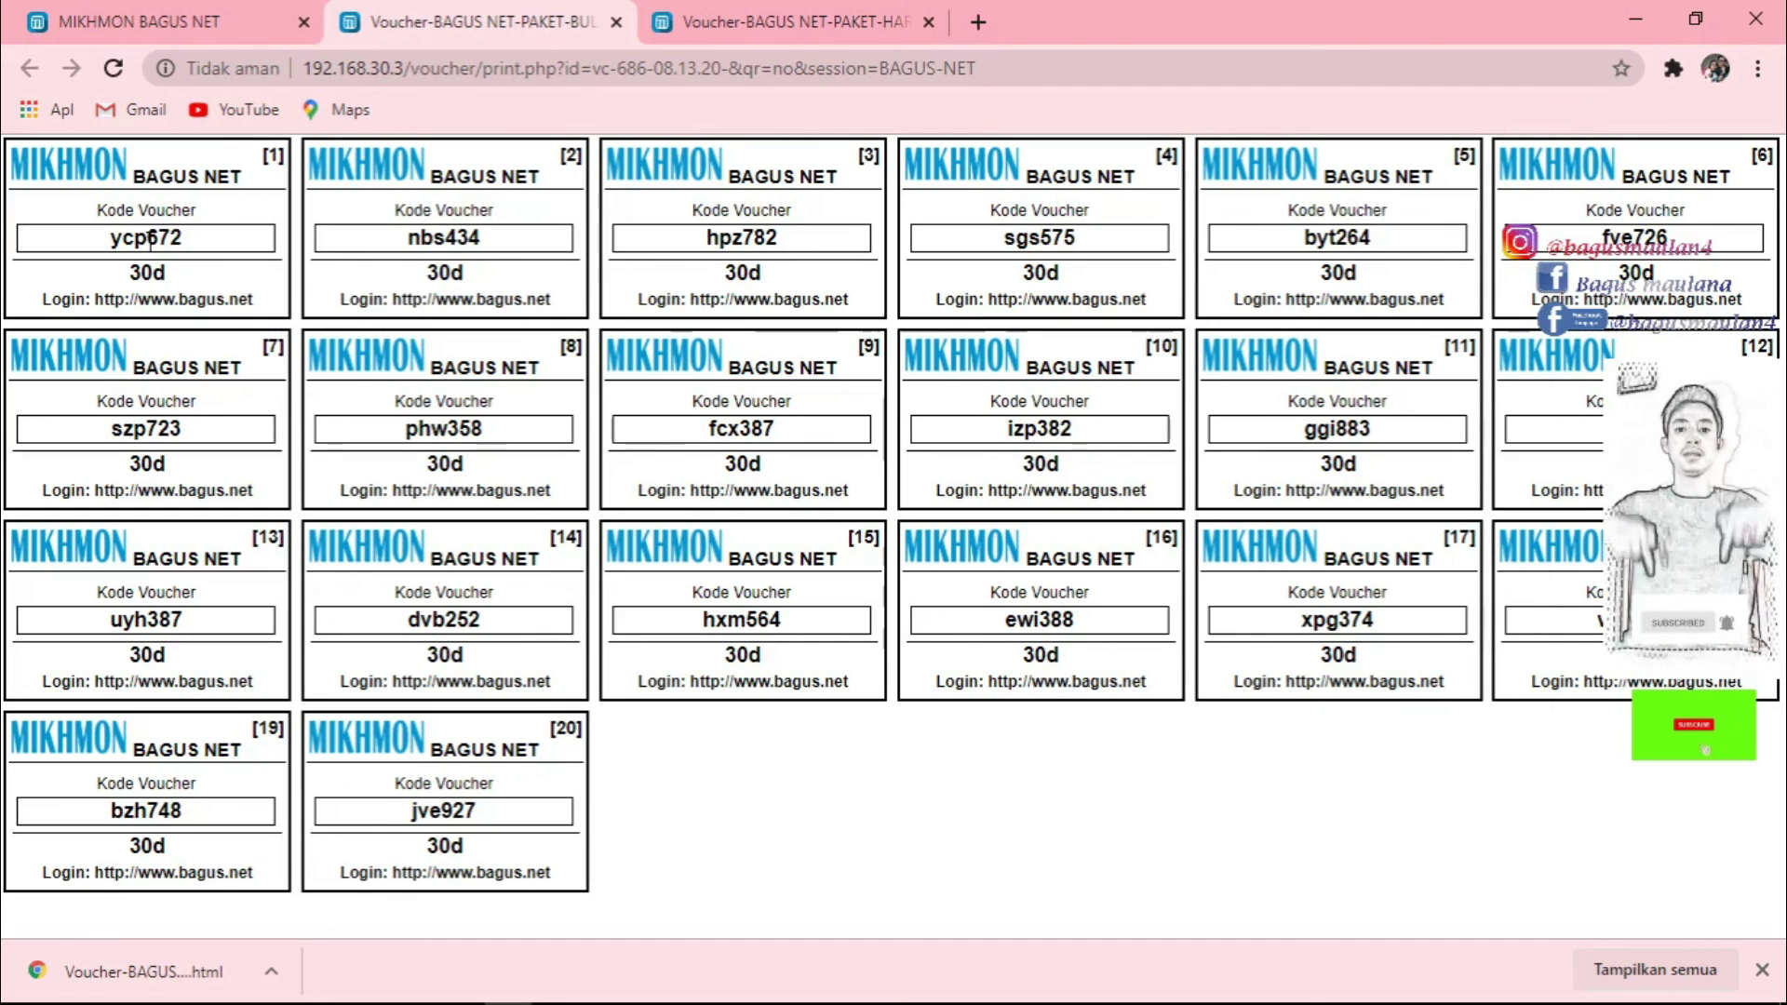
pyautogui.click(718, 23)
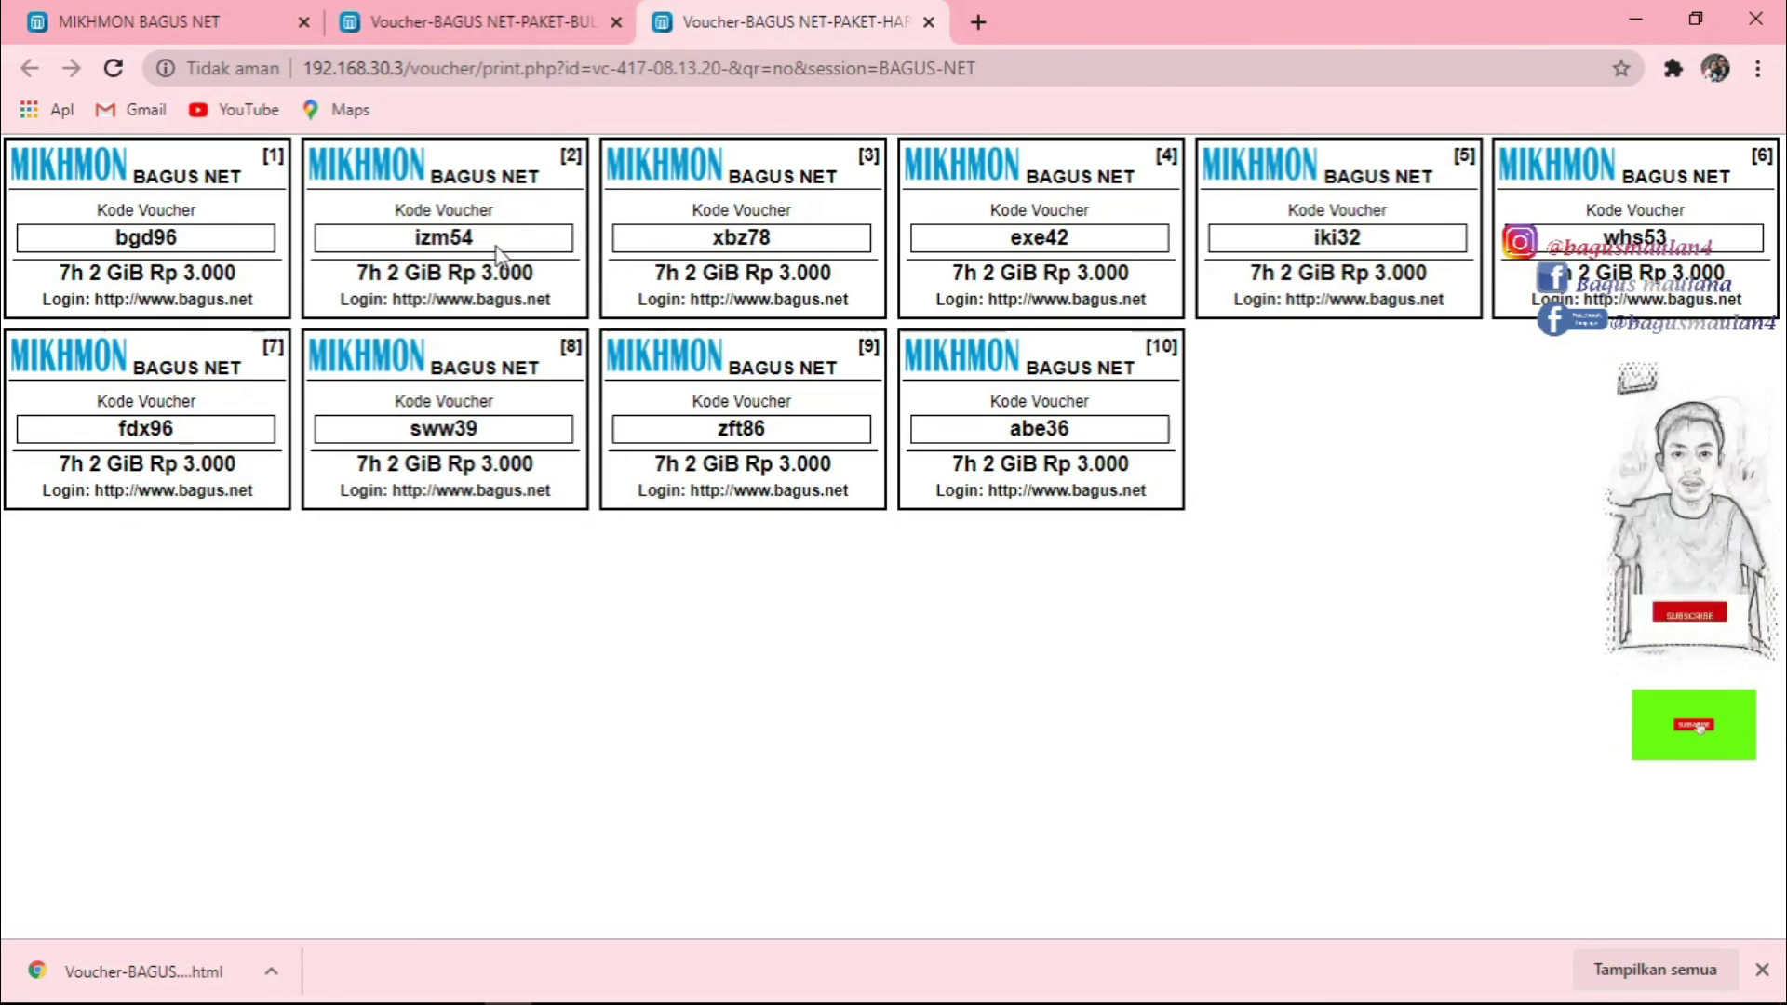
pyautogui.click(446, 18)
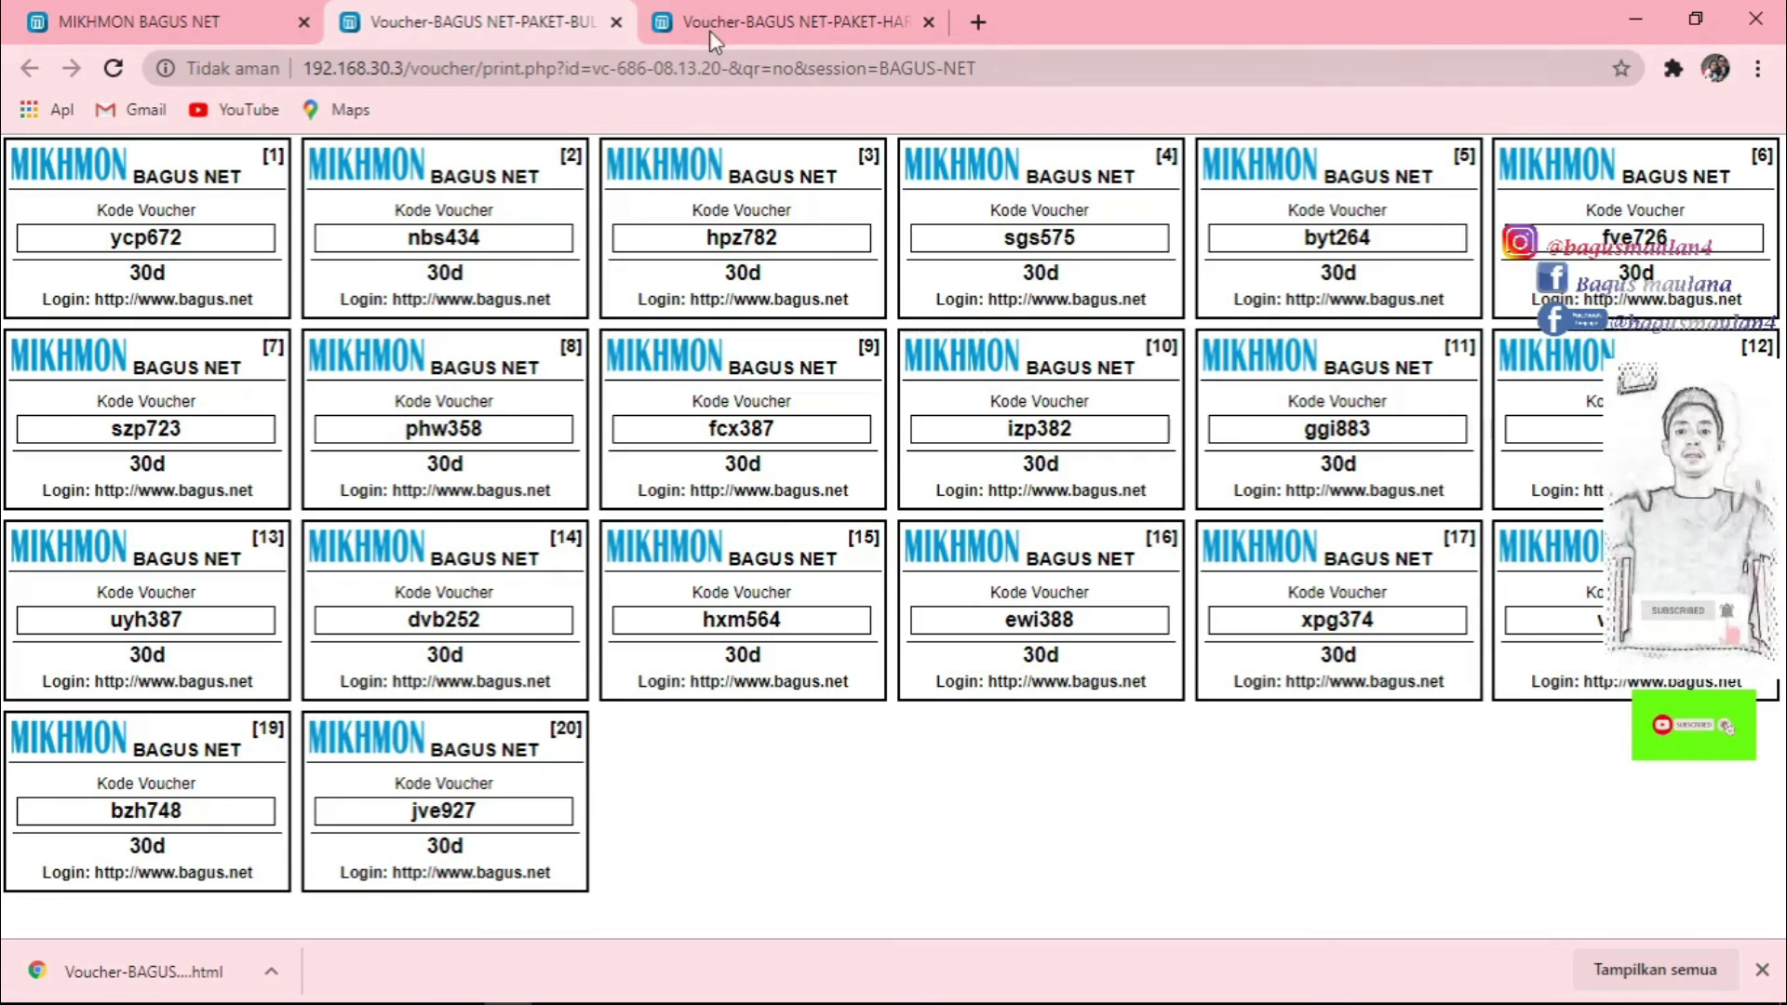
pyautogui.click(742, 20)
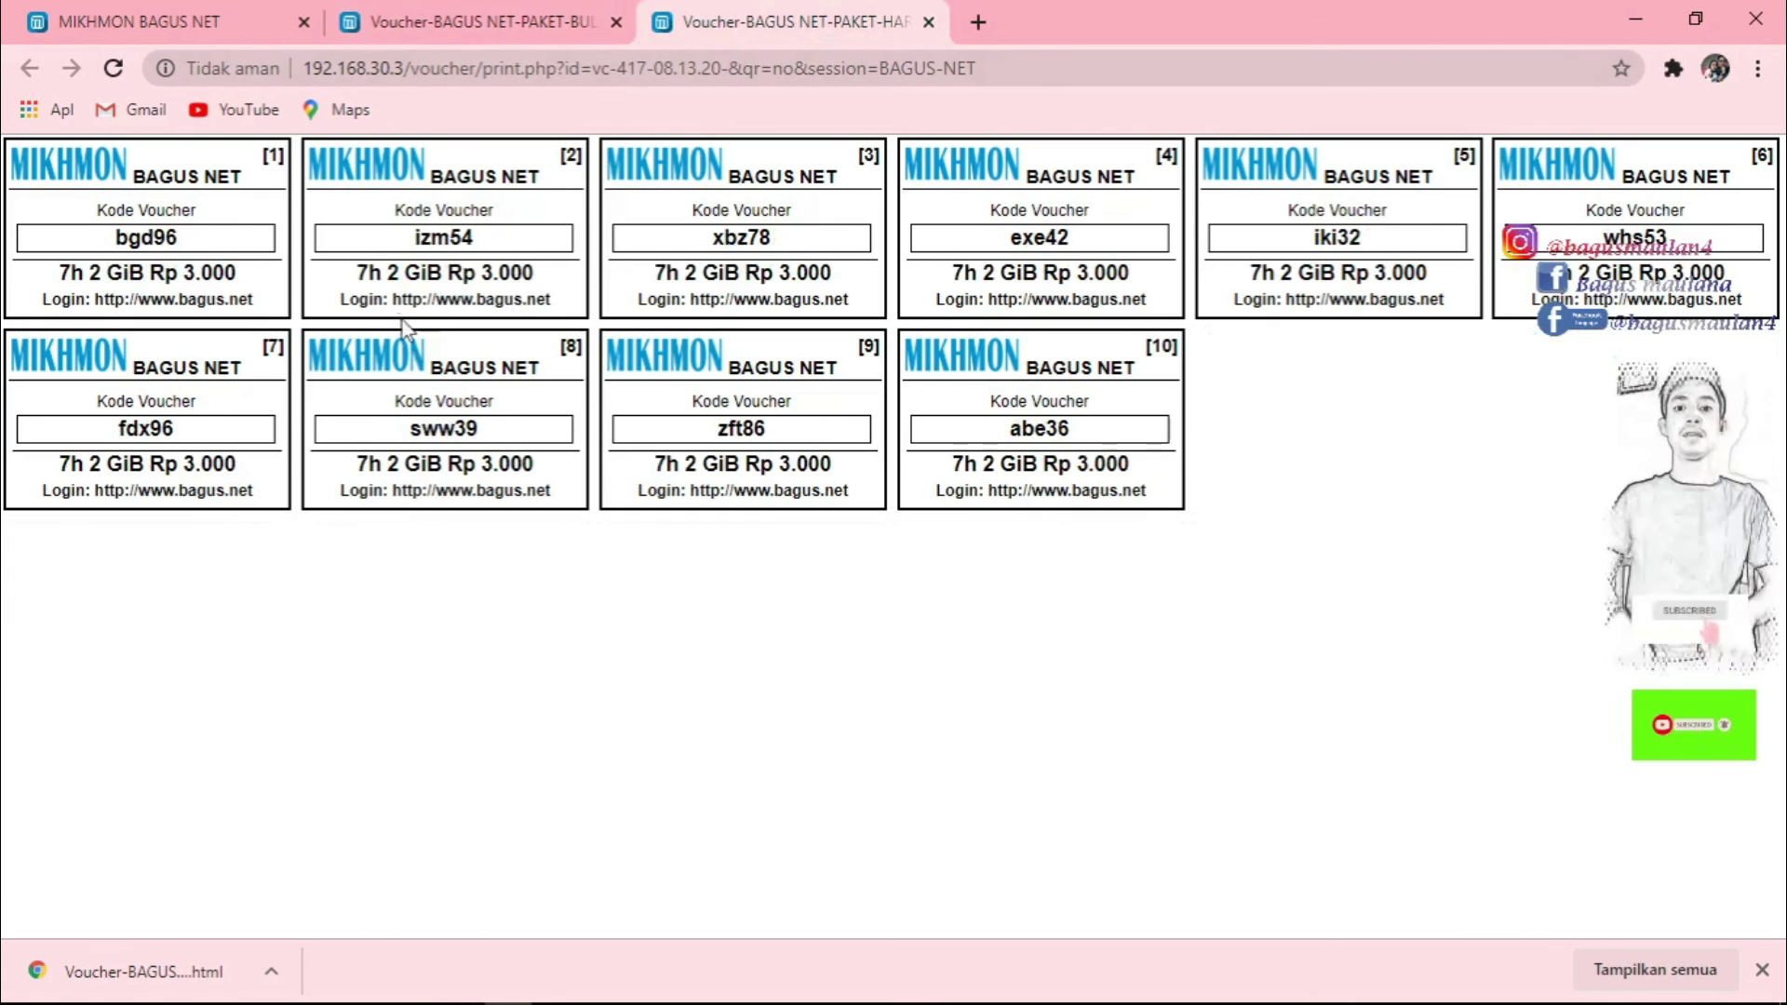